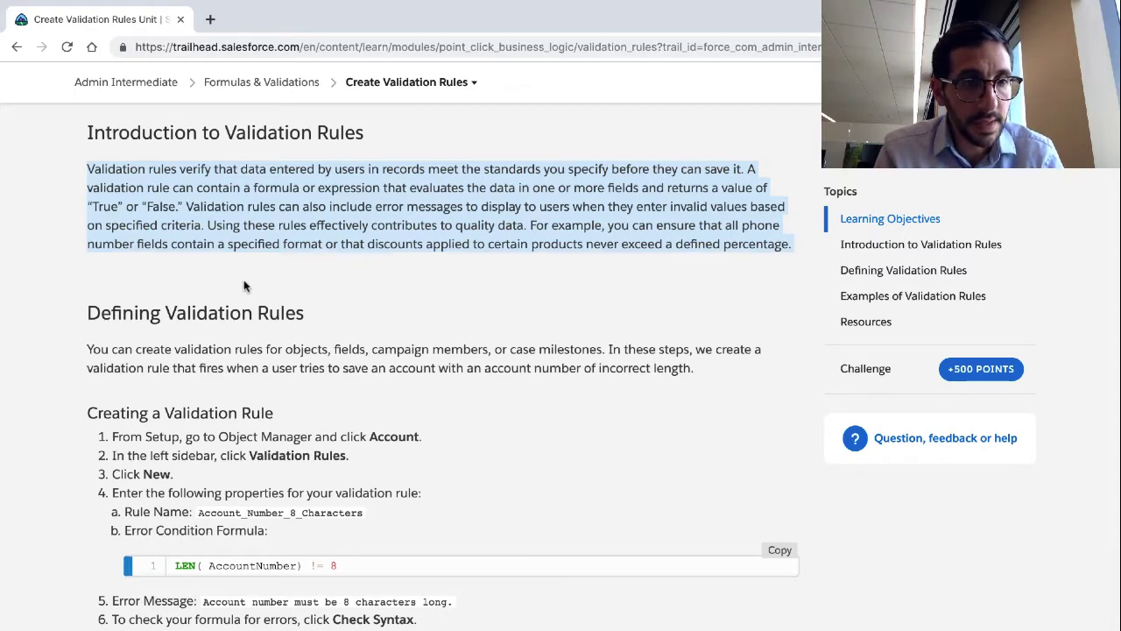
- Read the Defining Validation Rules section, highlighting the passage about a rule that fires on an account number of incorrect length
{"action": "scroll", "coordinate": [244, 286], "scroll_direction": "down", "scroll_amount": 3}
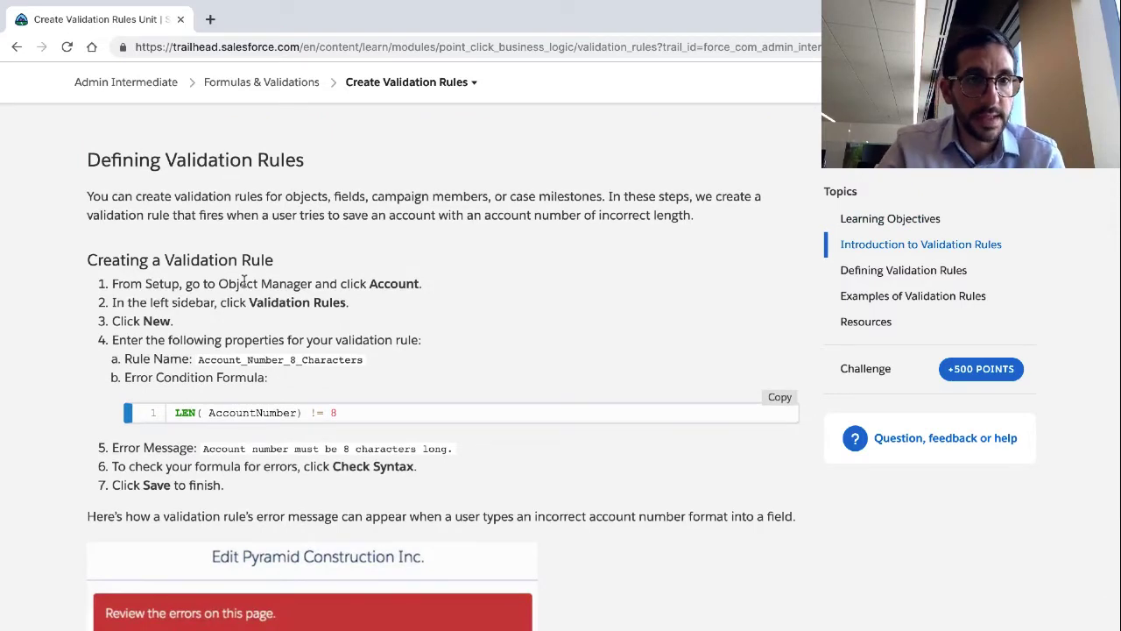
{"action": "triple_click", "coordinate": [240, 200]}
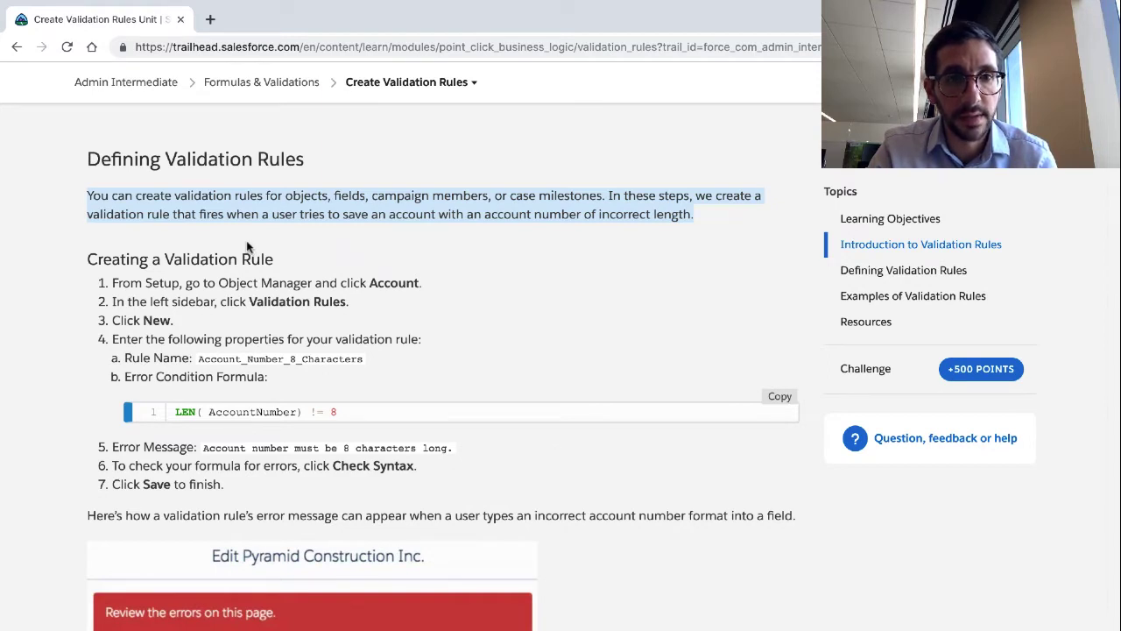
{"action": "scroll", "coordinate": [247, 247], "scroll_direction": "down", "scroll_amount": 1}
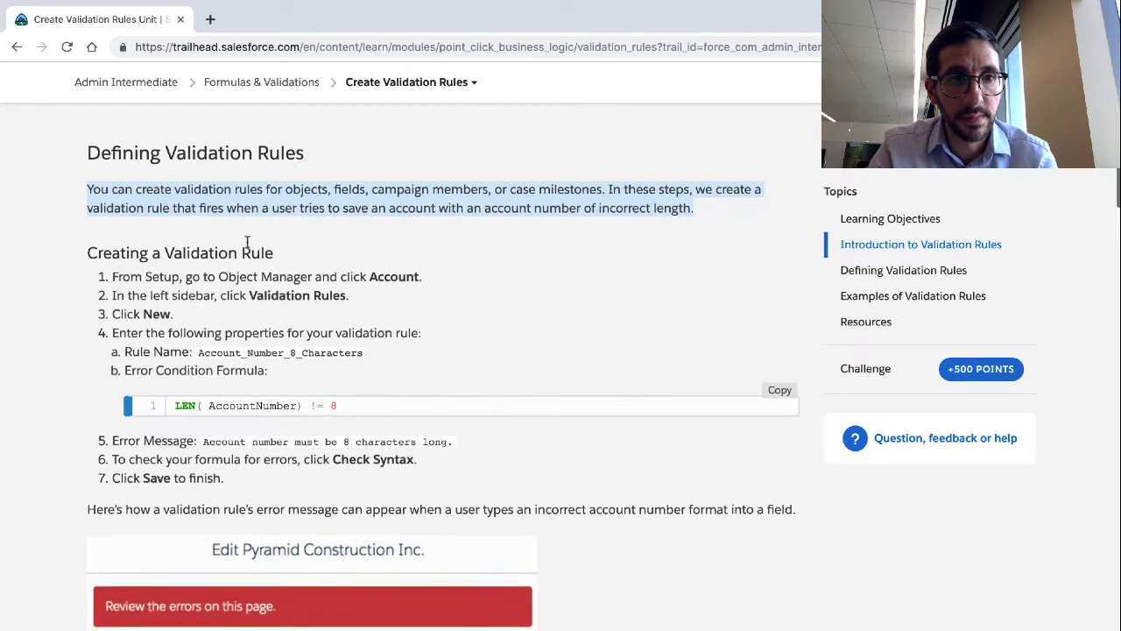
{"action": "left_click", "coordinate": [125, 225]}
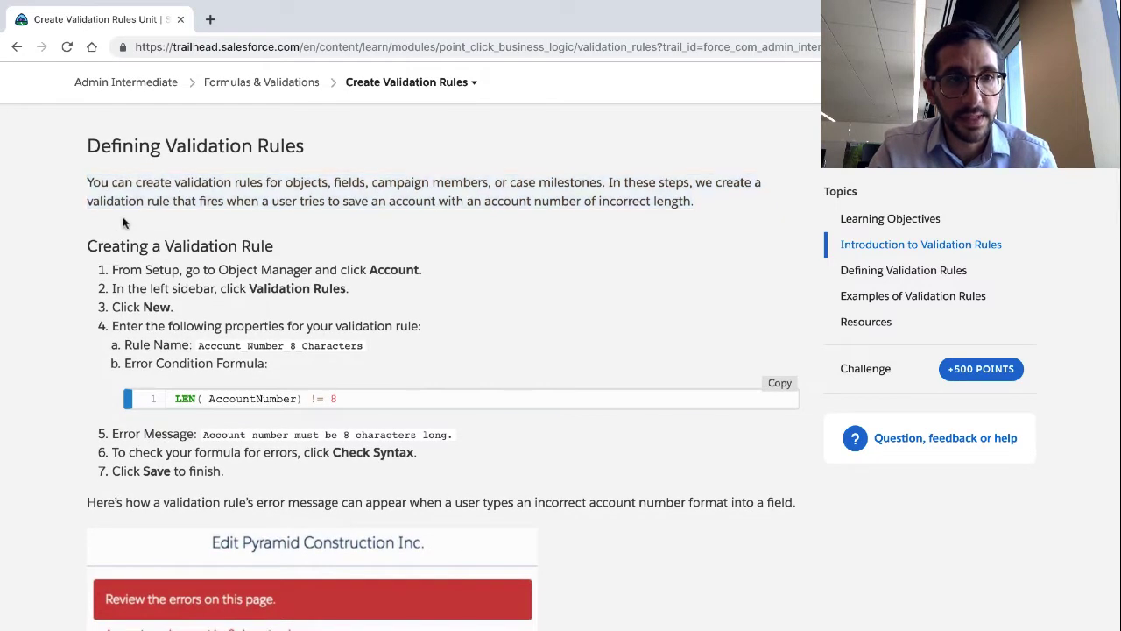
{"action": "left_click_drag", "start_coordinate": [82, 201], "coordinate": [225, 201]}
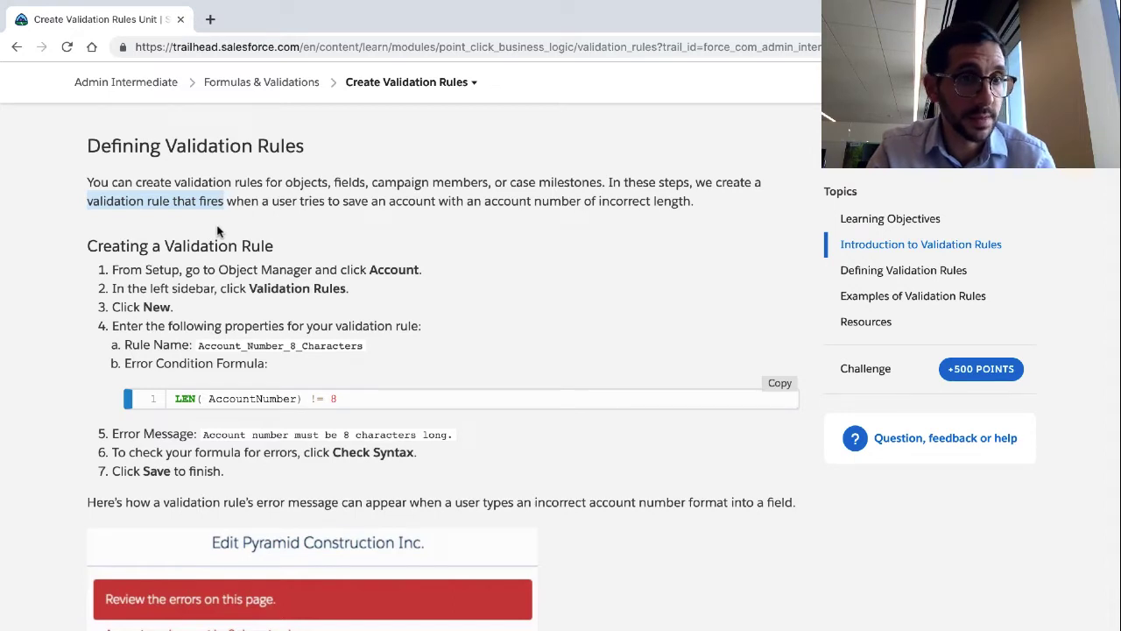
{"action": "scroll", "coordinate": [218, 230], "scroll_direction": "down", "scroll_amount": 1}
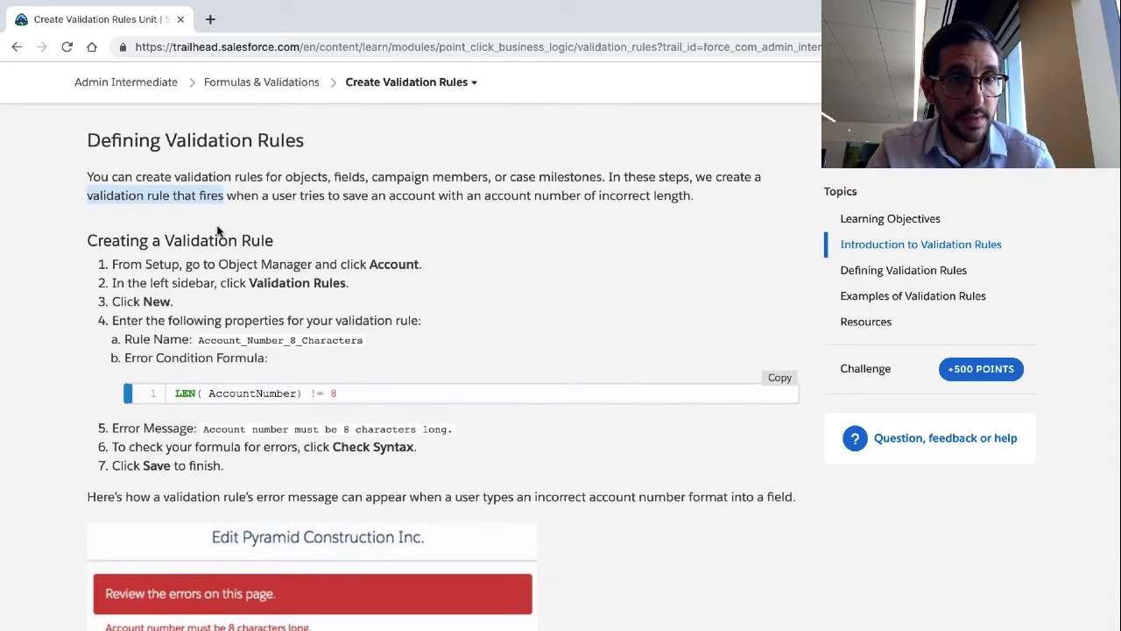
{"action": "scroll", "coordinate": [218, 231], "scroll_direction": "down", "scroll_amount": 1}
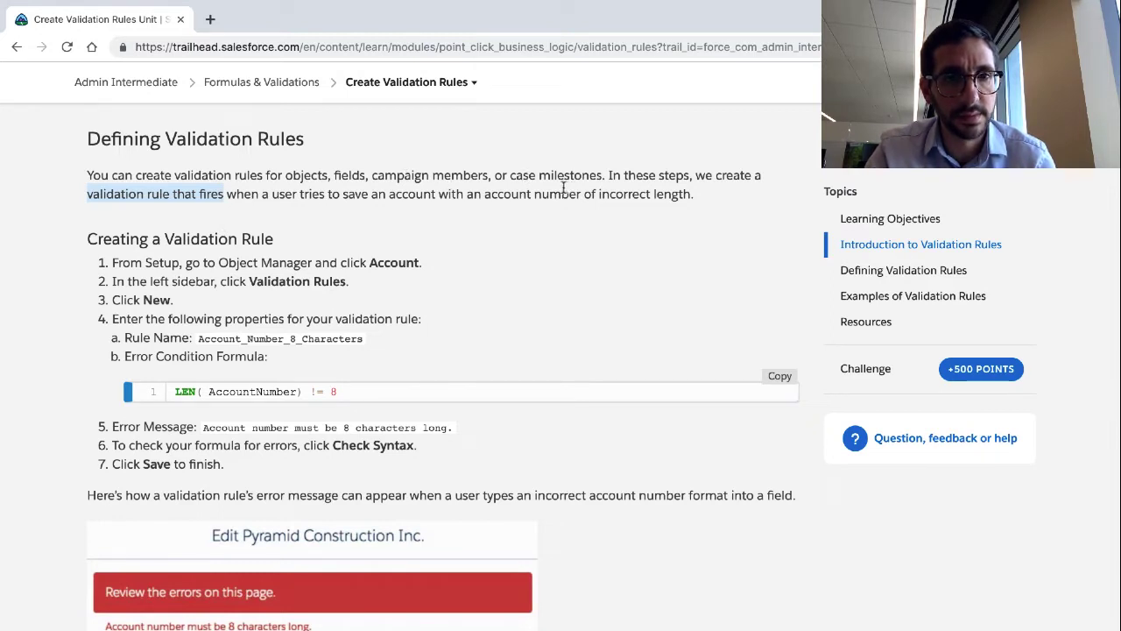
{"action": "left_click_drag", "start_coordinate": [243, 195], "coordinate": [692, 194]}
{"action": "scroll", "coordinate": [589, 265], "scroll_direction": "down", "scroll_amount": 1}
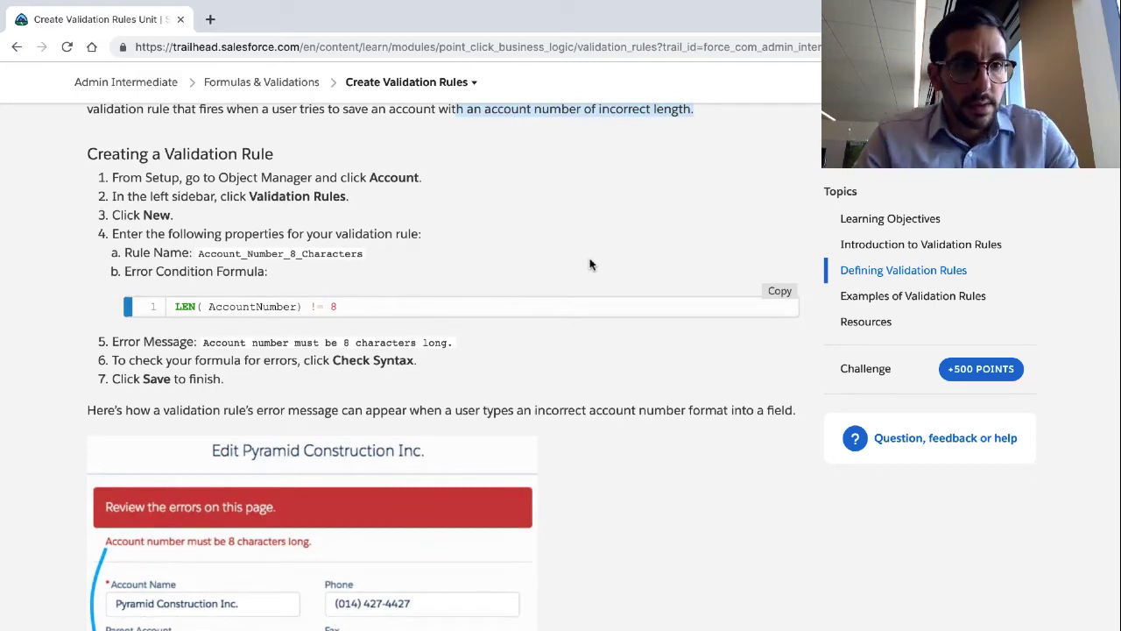
- Open the Hands-on Orgs page in a new window, launch My Trailhead Playground 1, and close the orgs page
{"action": "key", "text": "Home"}
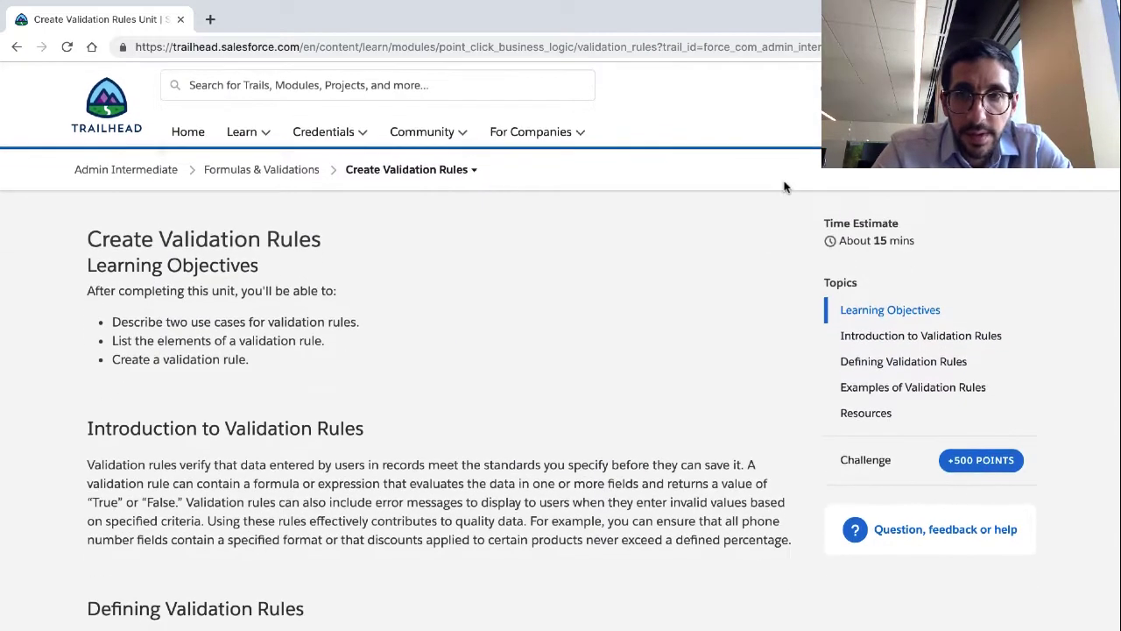
{"action": "left_click", "coordinate": [1025, 103]}
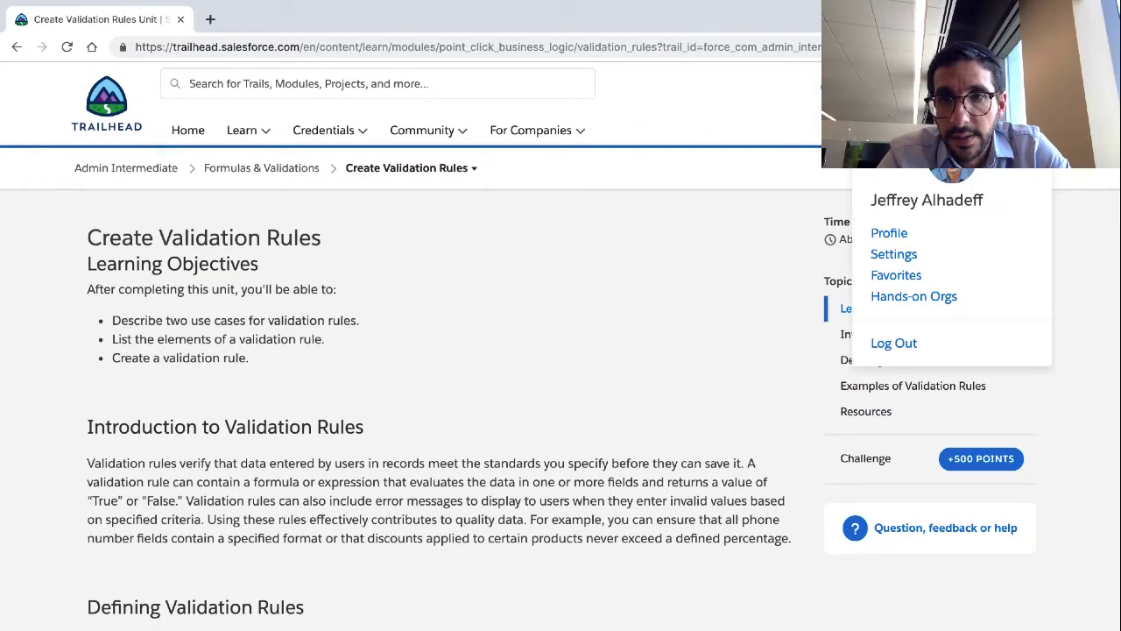
{"action": "right_click", "coordinate": [901, 298]}
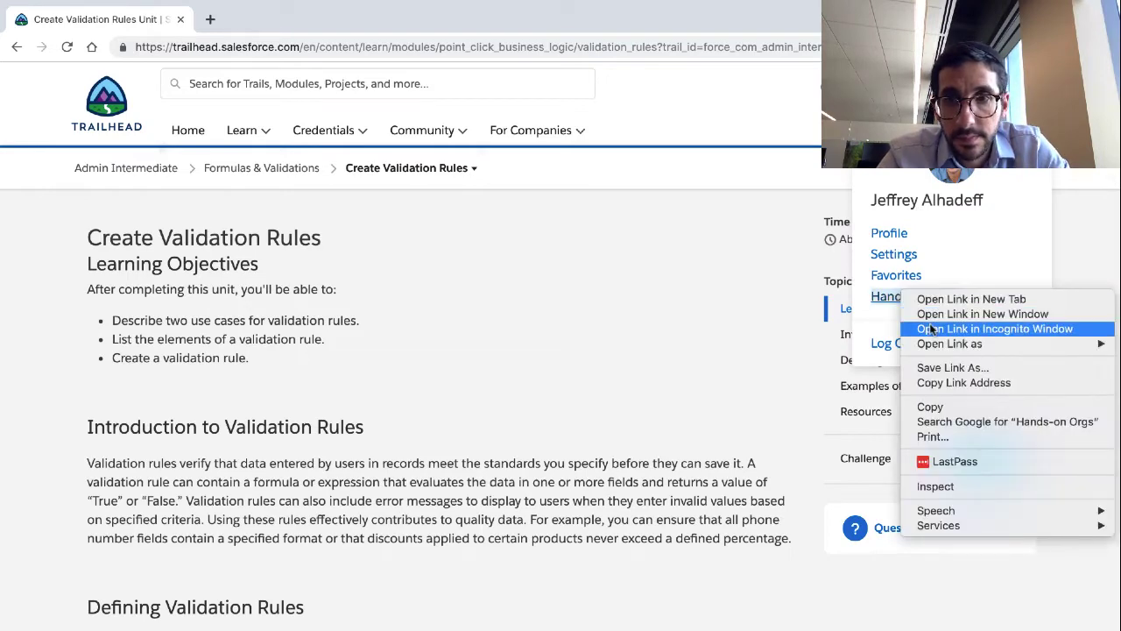
{"action": "left_click", "coordinate": [933, 315]}
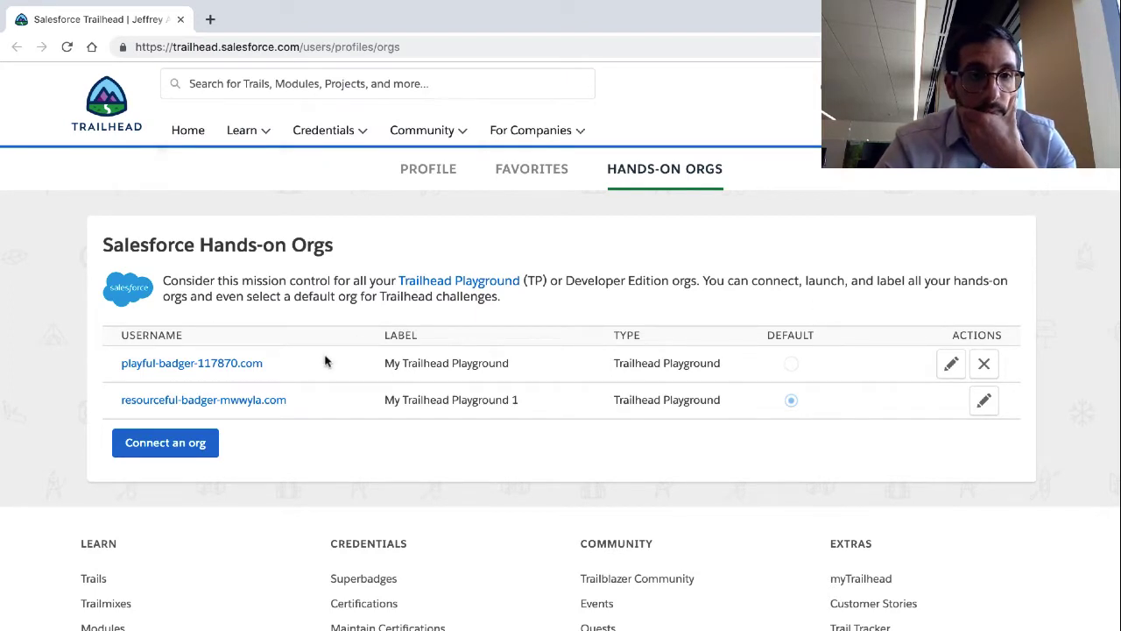
{"action": "left_click", "coordinate": [259, 399]}
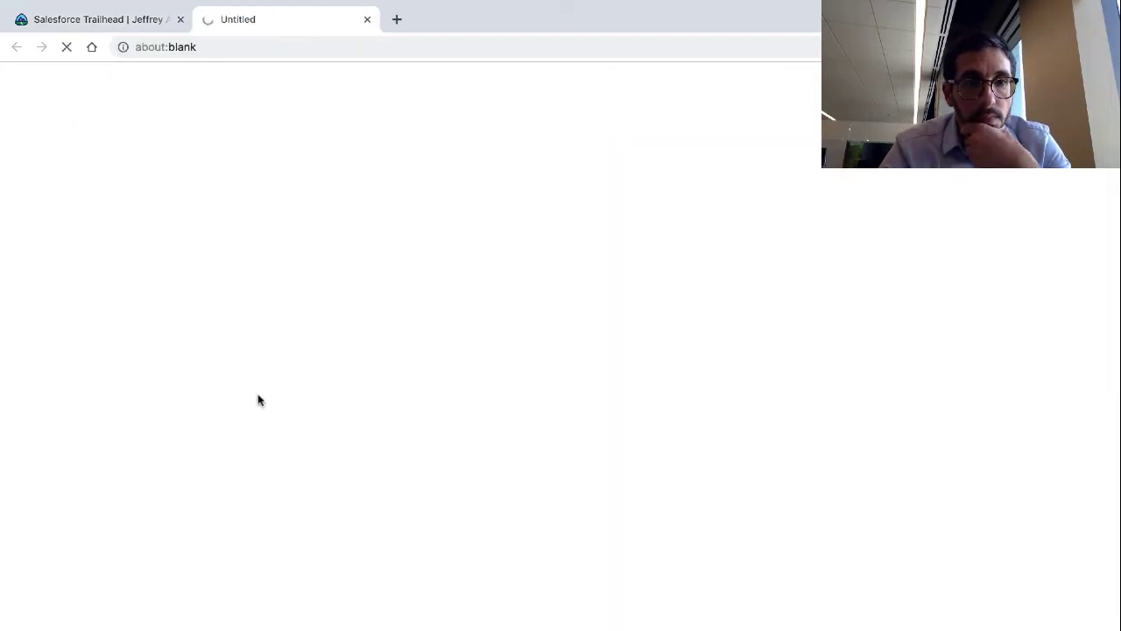
{"action": "left_click", "coordinate": [180, 19]}
{"action": "left_click", "coordinate": [181, 20]}
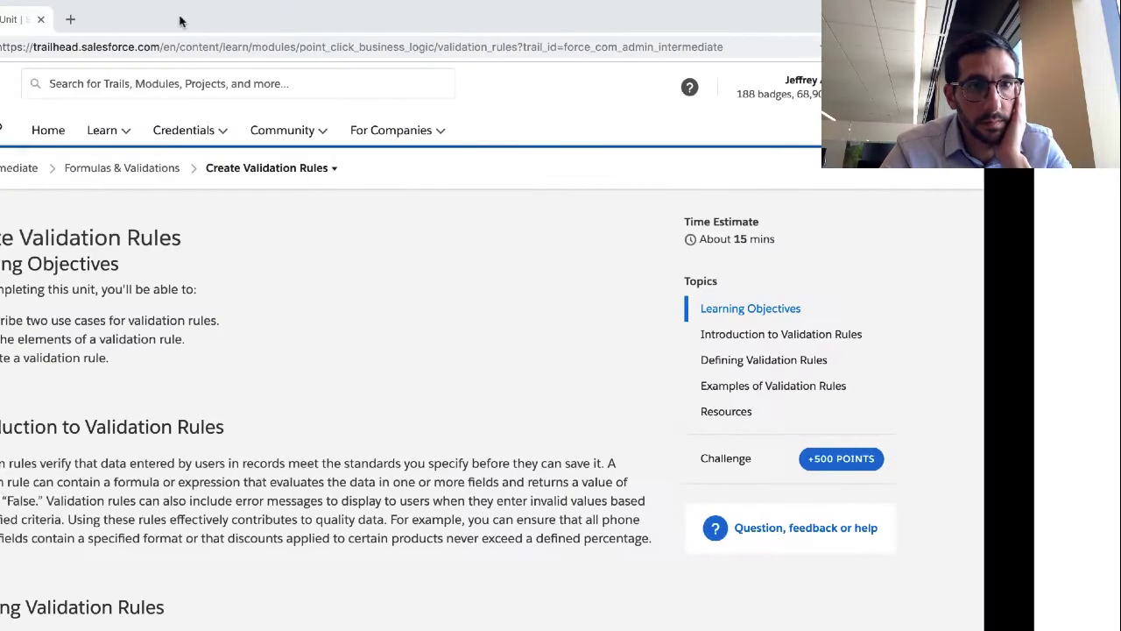
- Review the Creating a Validation Rule instructions, then open Setup in the playground and close its welcome page
{"action": "scroll", "coordinate": [233, 408], "scroll_direction": "down", "scroll_amount": 5}
{"action": "scroll", "coordinate": [233, 412], "scroll_direction": "down", "scroll_amount": 4}
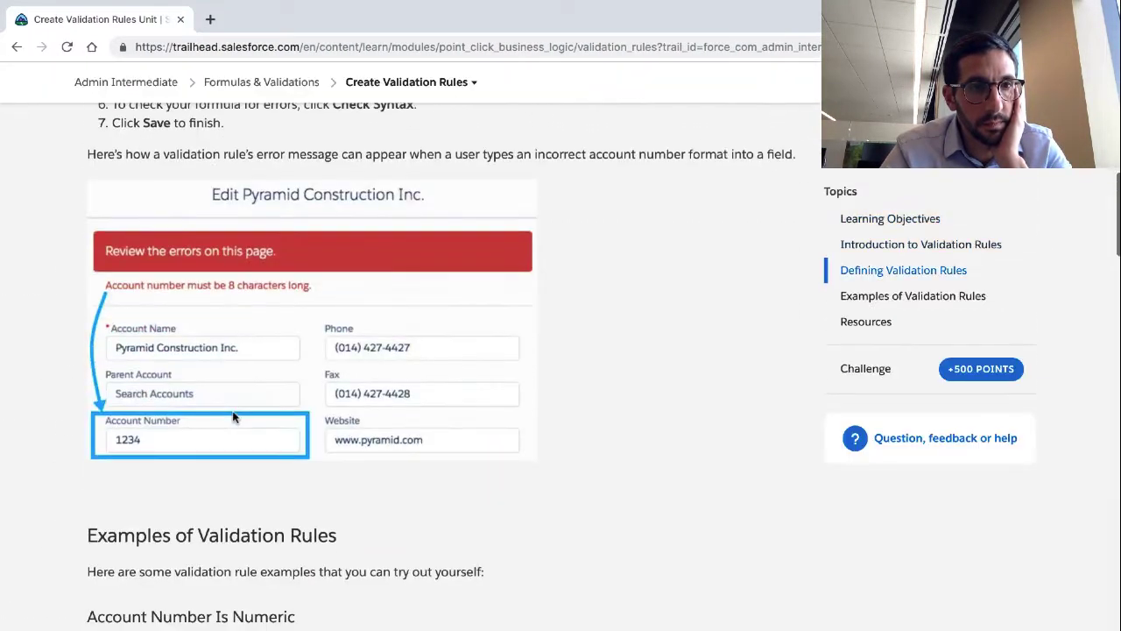
{"action": "scroll", "coordinate": [233, 417], "scroll_direction": "up", "scroll_amount": 3}
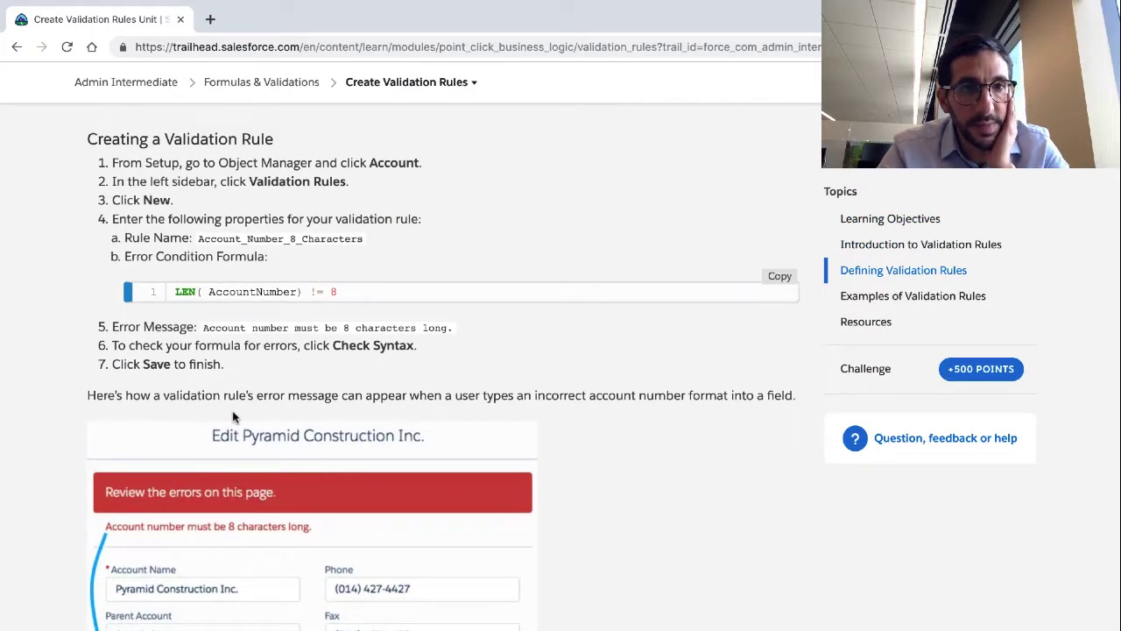
{"action": "key", "text": "ctrl+Right"}
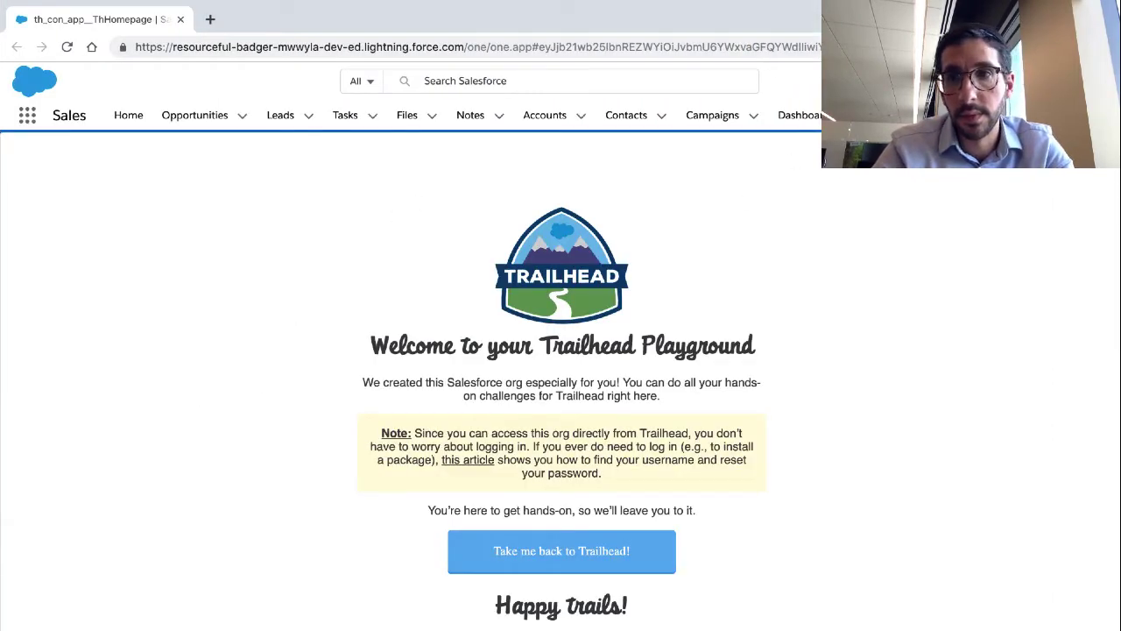
{"action": "left_click", "coordinate": [1040, 80]}
{"action": "left_click", "coordinate": [972, 189]}
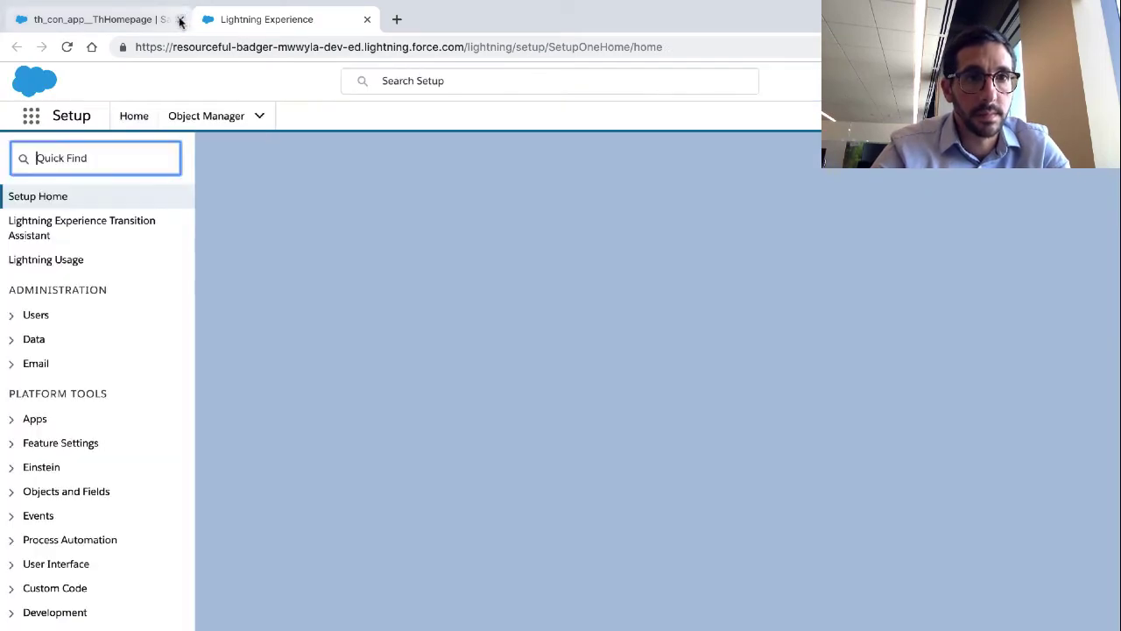
{"action": "left_click", "coordinate": [181, 19]}
- Start a new validation rule on the Account object from Object Manager
{"action": "left_click", "coordinate": [202, 118]}
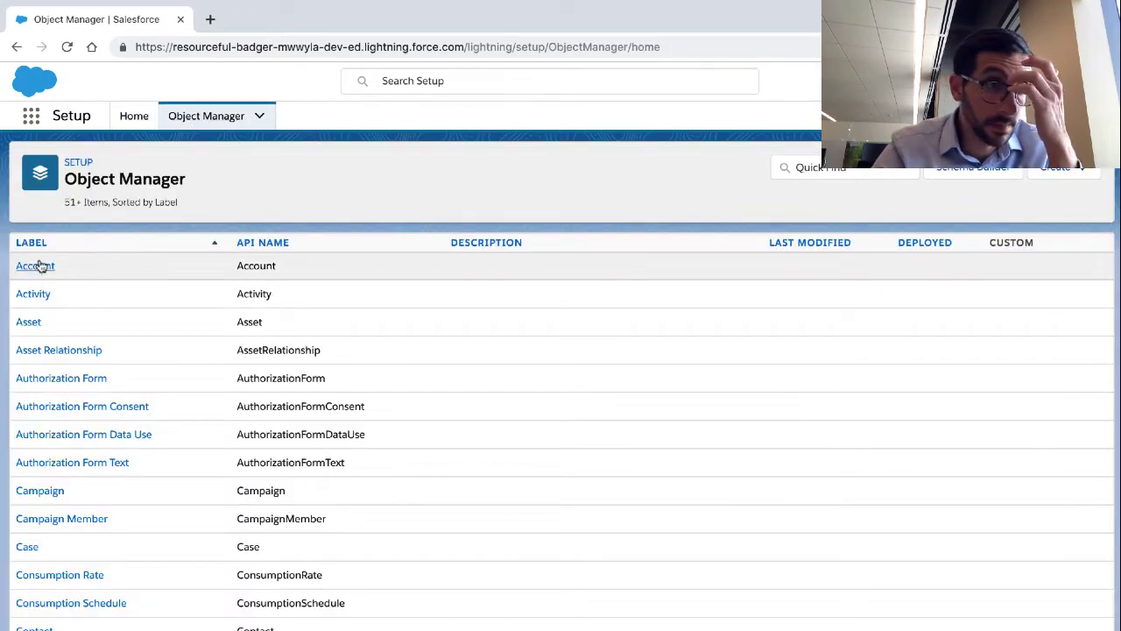
{"action": "left_click", "coordinate": [39, 264]}
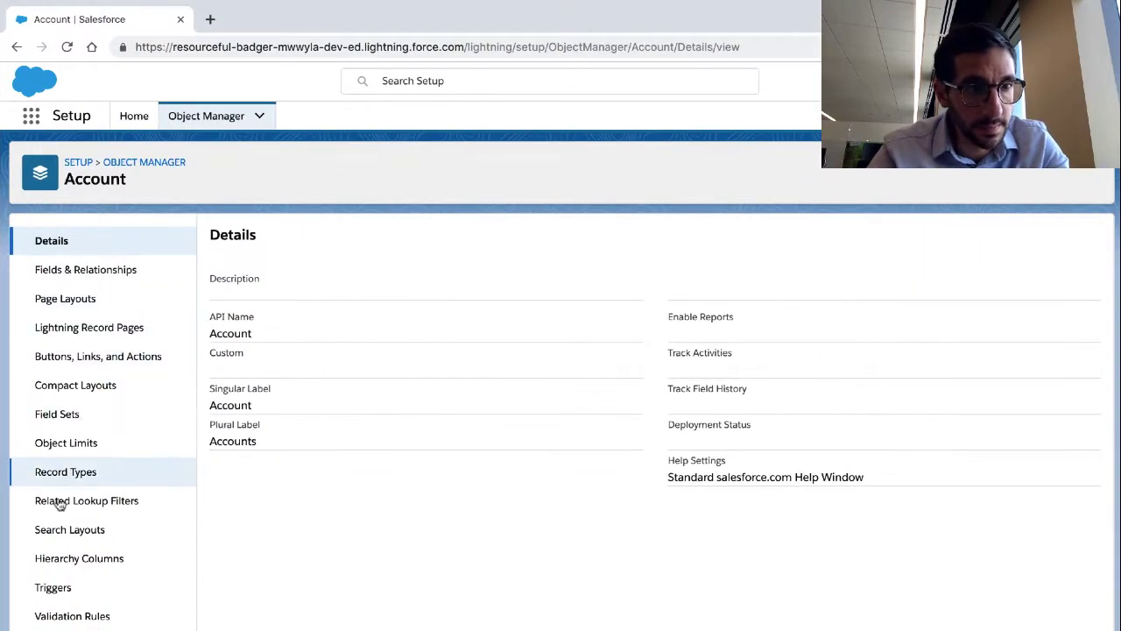
{"action": "left_click", "coordinate": [51, 619]}
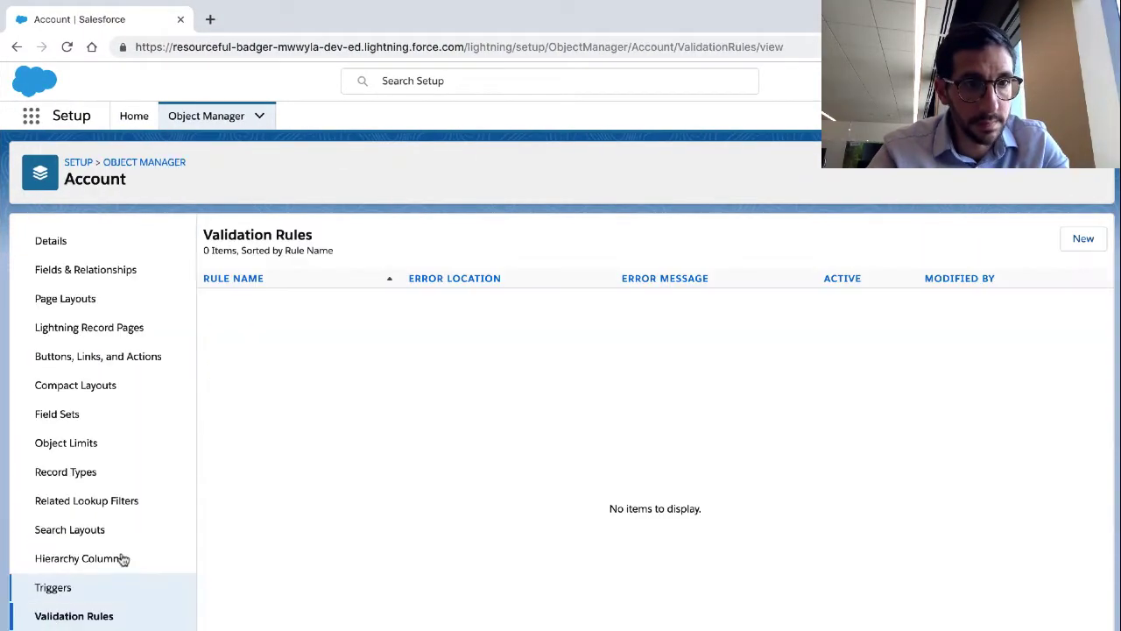
{"action": "left_click", "coordinate": [1084, 238]}
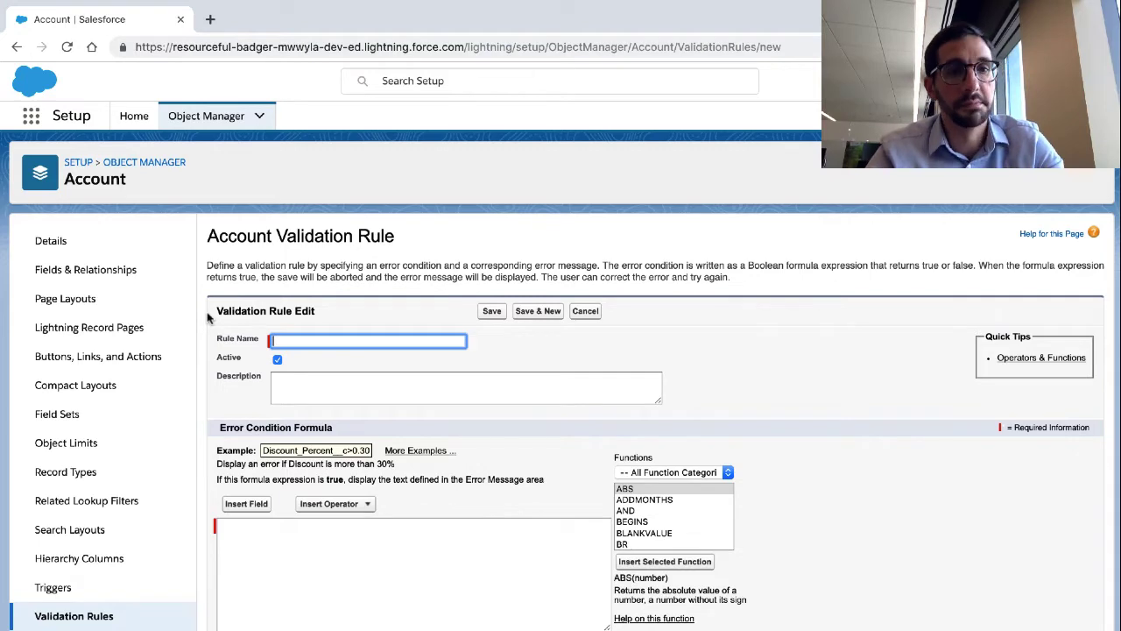
- Copy the rule name from the Trailhead instructions and name the validation rule Account_Number_8_Characters
{"action": "key", "text": "ctrl+Left"}
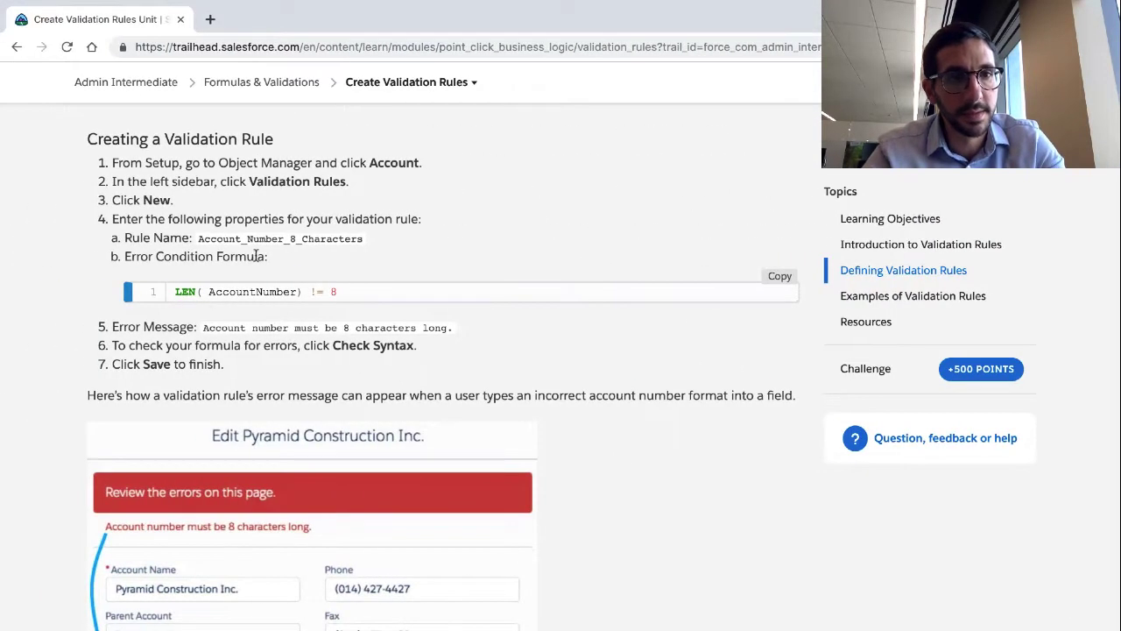
{"action": "left_click_drag", "start_coordinate": [375, 240], "coordinate": [199, 243]}
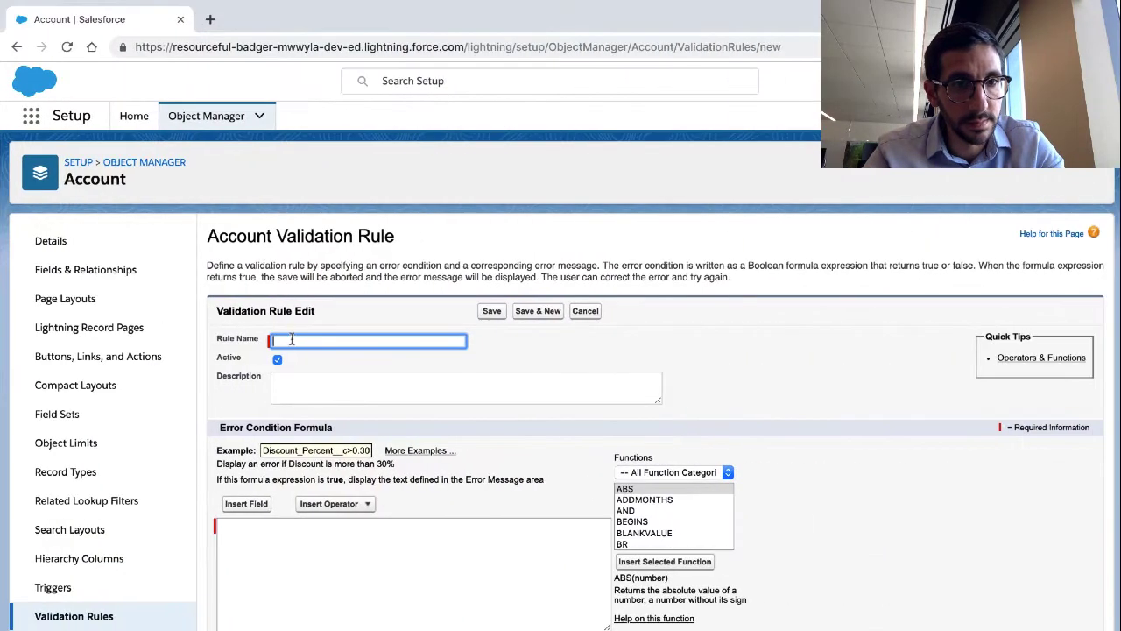
{"action": "type", "text": "Account_Number_8_Characters"}
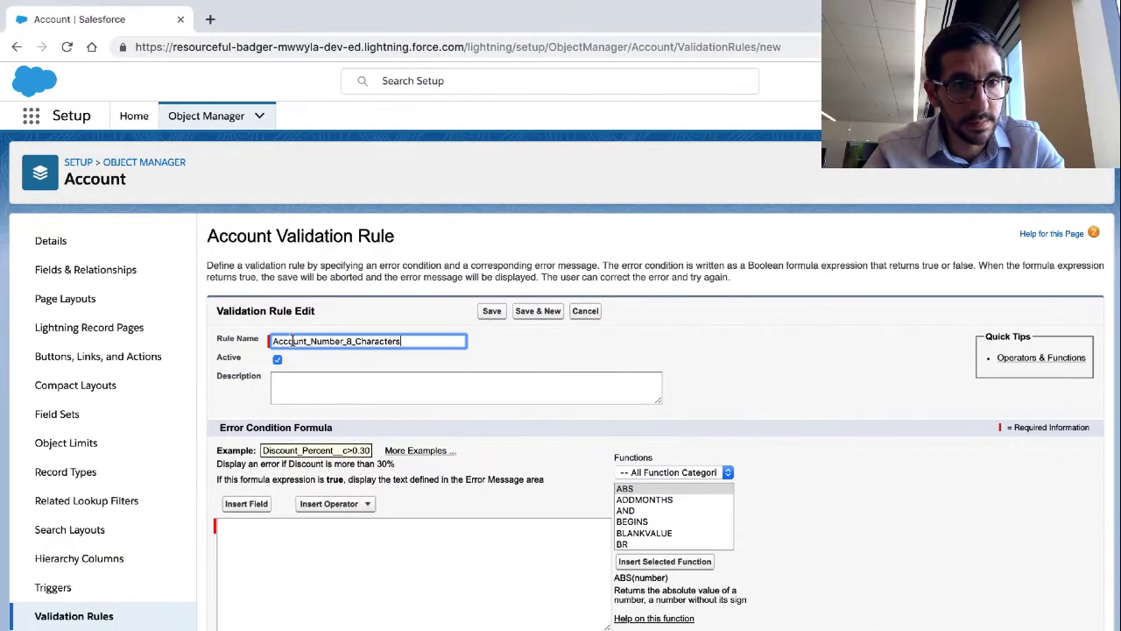
{"action": "left_click", "coordinate": [307, 393]}
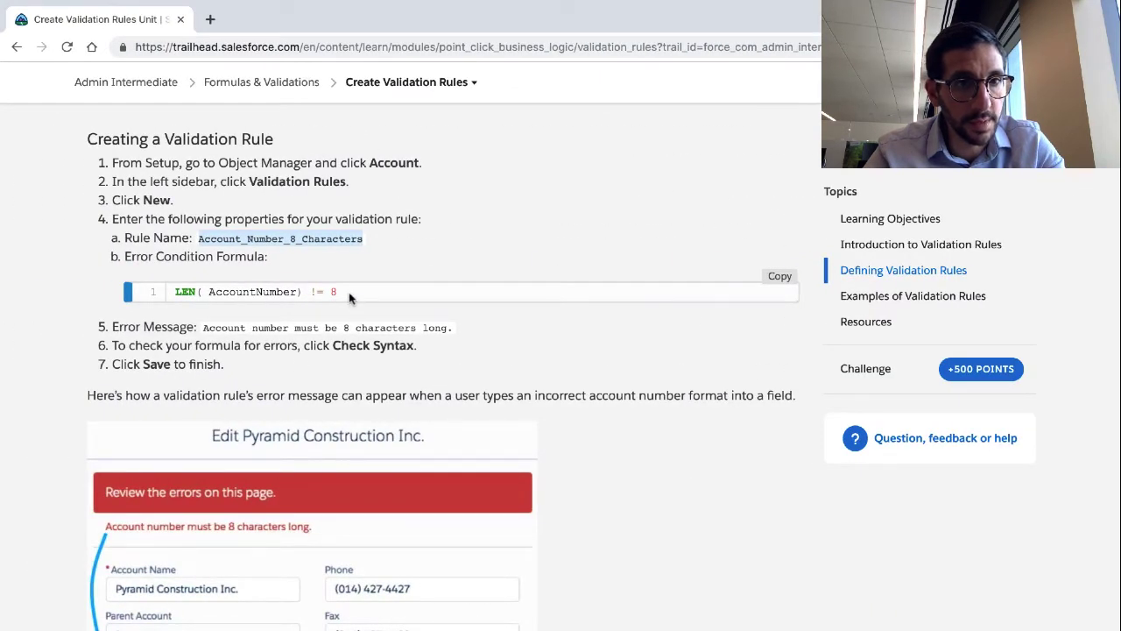
- Copy the formula LEN( AccountNumber) != 8 from the Trailhead instructions into the error condition formula and check its syntax
{"action": "left_click_drag", "start_coordinate": [349, 292], "coordinate": [175, 292]}
{"action": "key", "text": "super+c"}
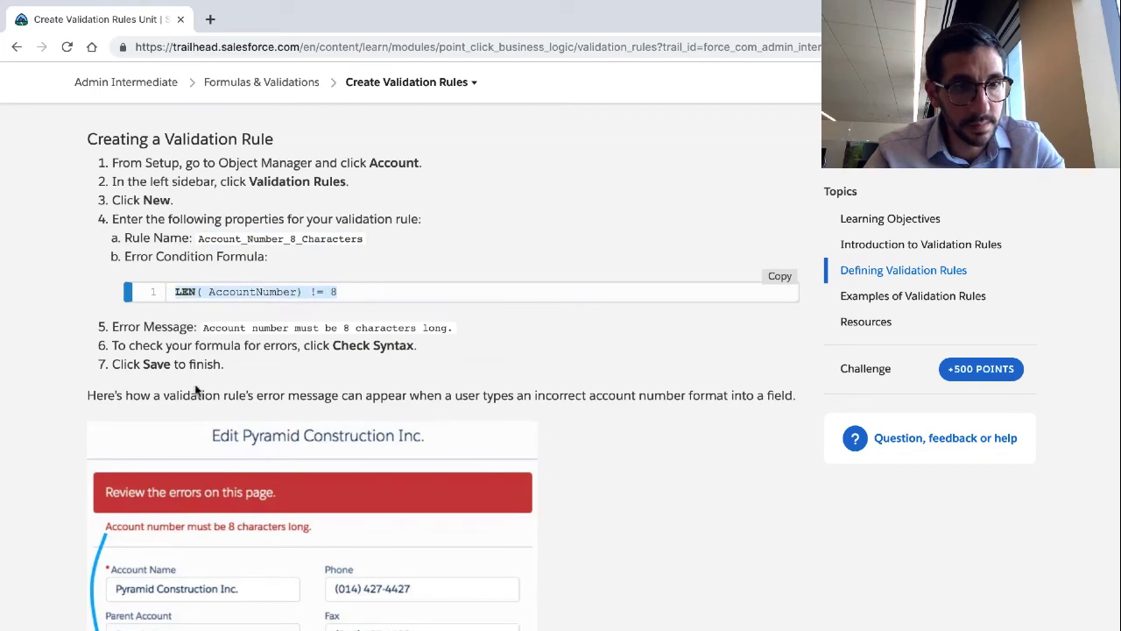
{"action": "key", "text": "ctrl+Right"}
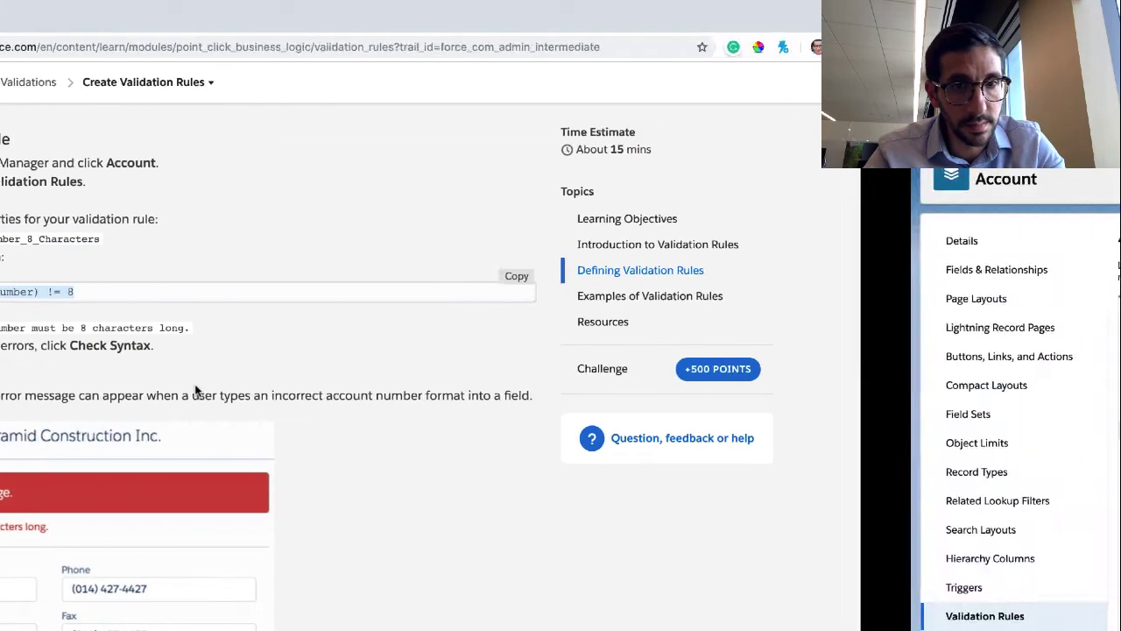
{"action": "scroll", "coordinate": [300, 440], "scroll_direction": "down", "scroll_amount": 1}
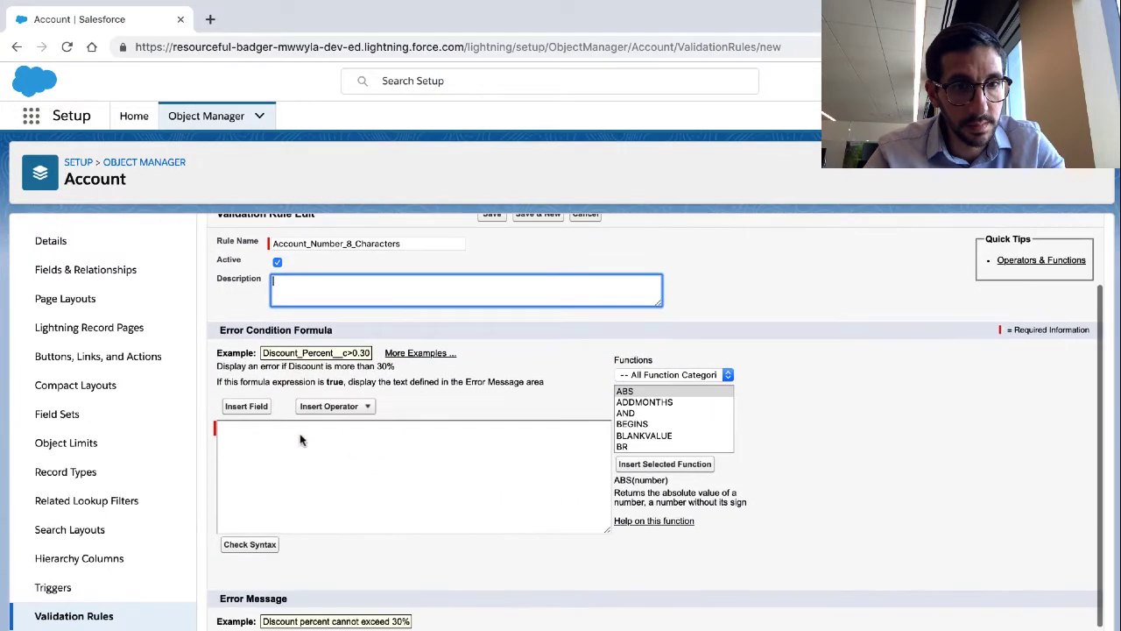
{"action": "left_click", "coordinate": [300, 433]}
{"action": "key", "text": "super+v"}
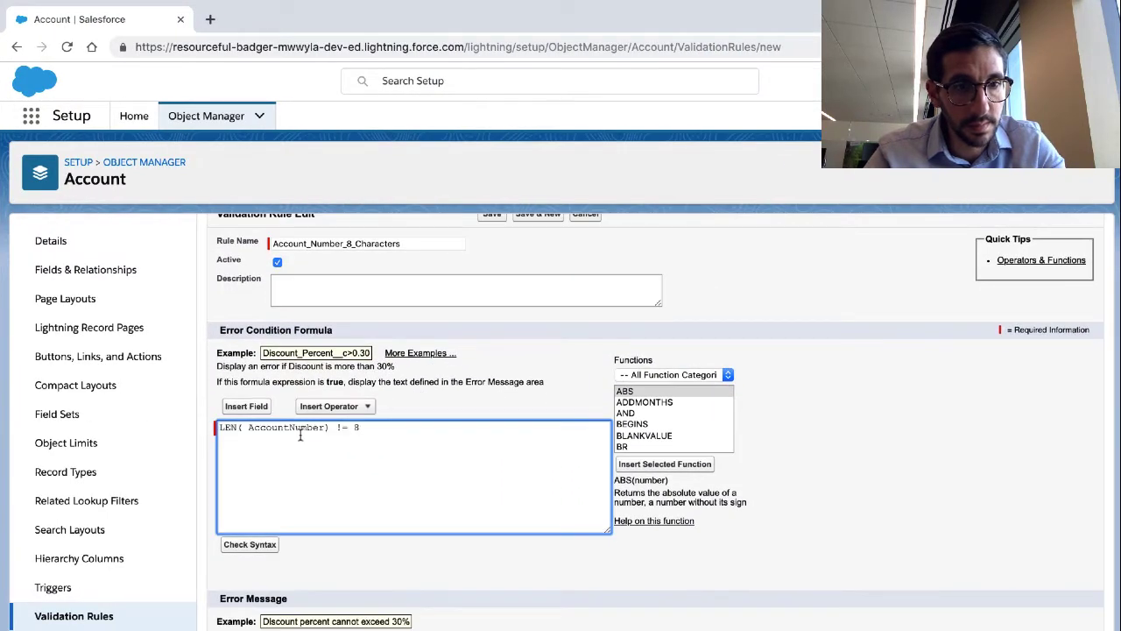
{"action": "left_click", "coordinate": [249, 546]}
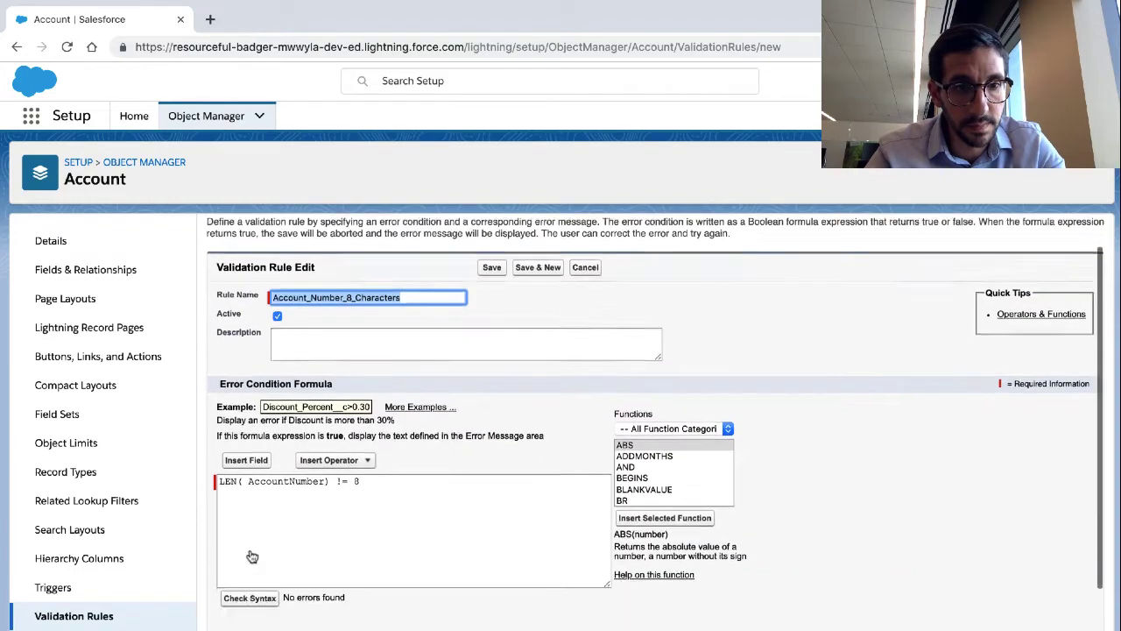
- Copy the error message "Account number must be 8 characters long." from Trailhead into the rule's Error Message and review the Trailhead example error
{"action": "scroll", "coordinate": [252, 556], "scroll_direction": "down", "scroll_amount": 2}
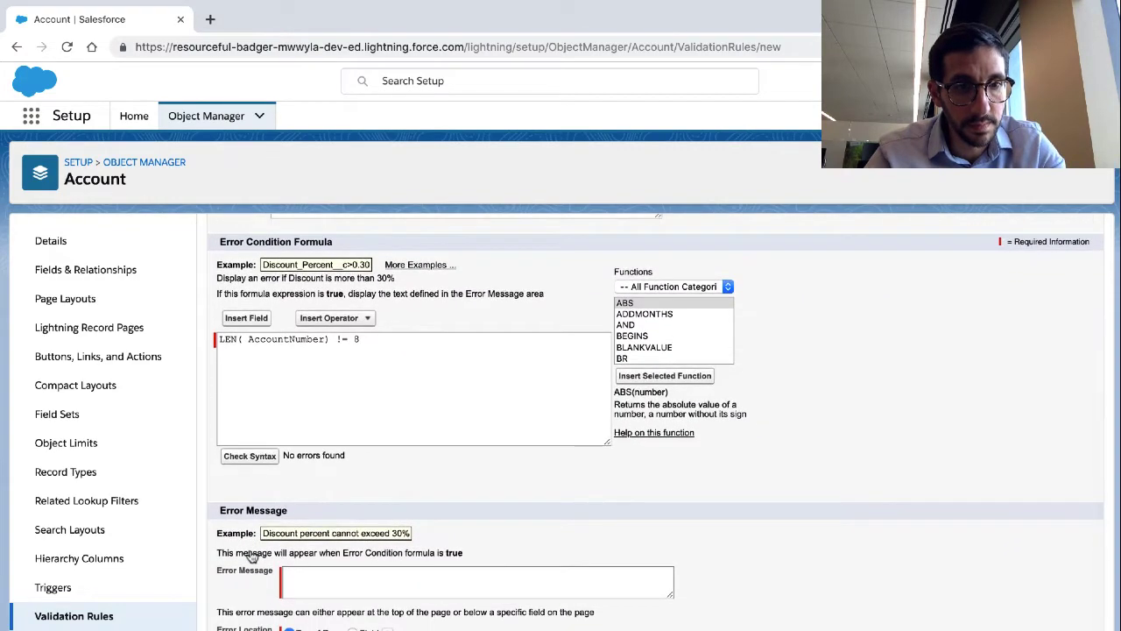
{"action": "key", "text": "ctrl+Left"}
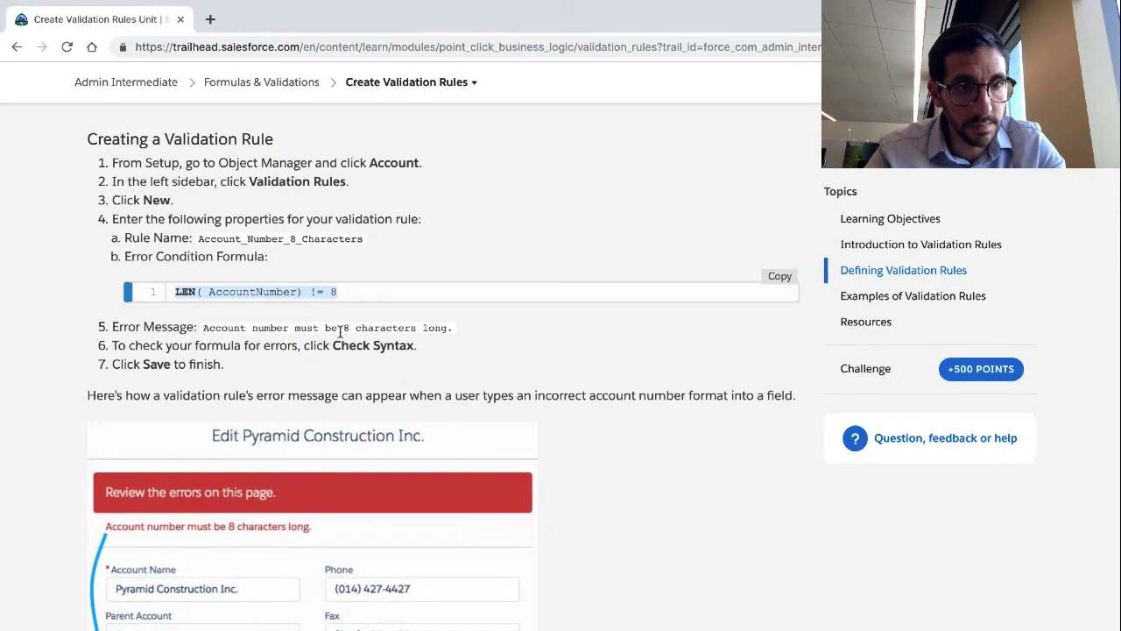
{"action": "left_click_drag", "start_coordinate": [452, 327], "coordinate": [202, 325]}
{"action": "key", "text": "ctrl+c"}
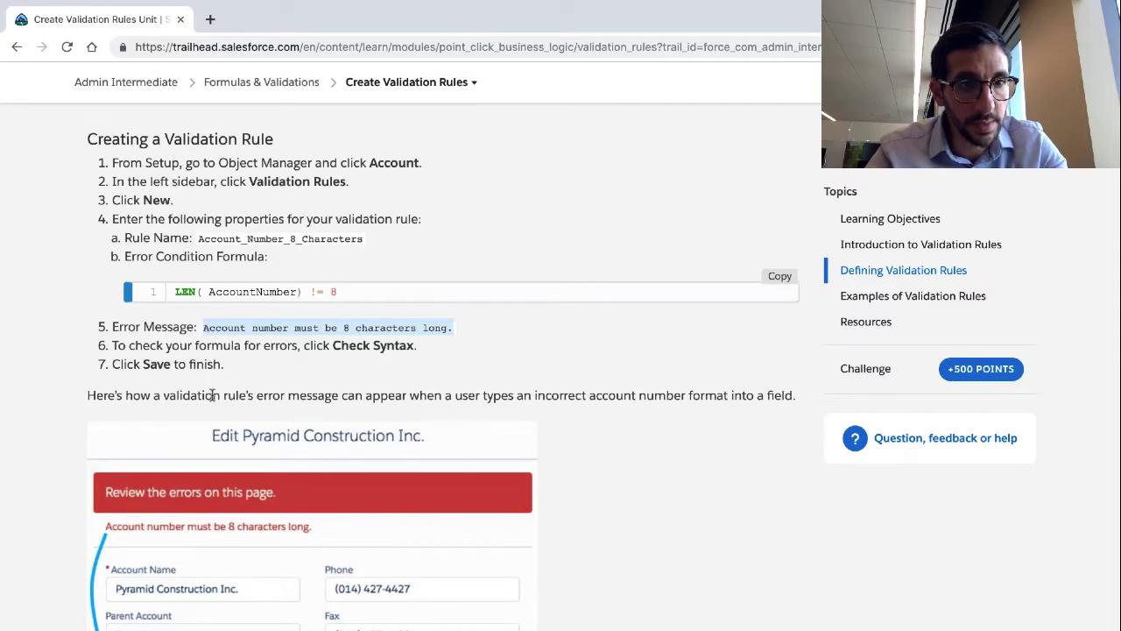
{"action": "key", "text": "ctrl+Right"}
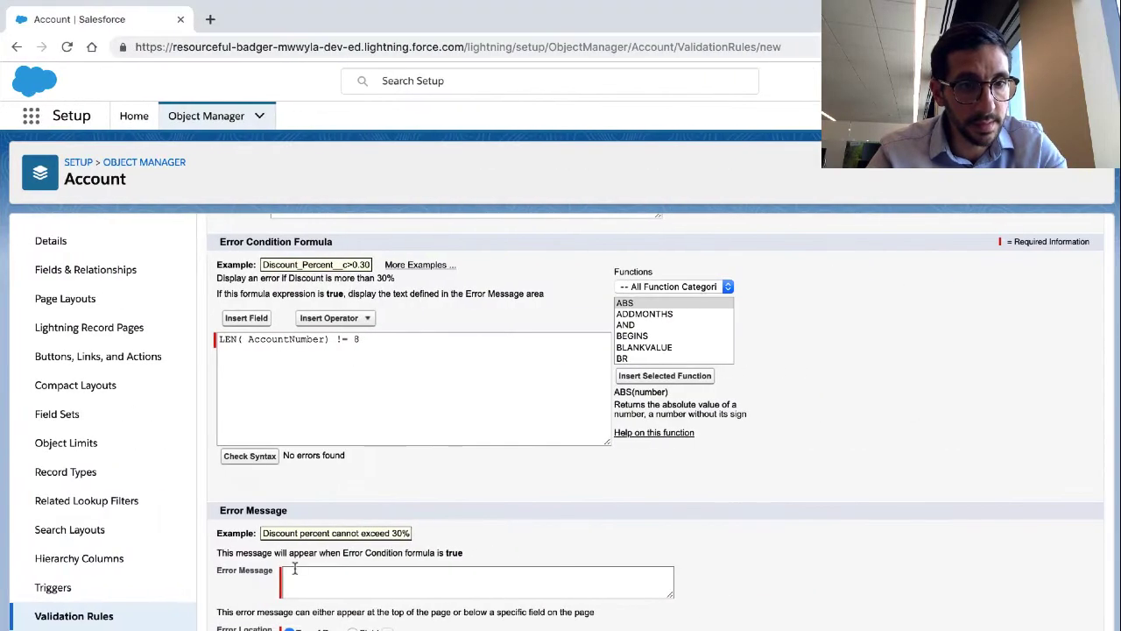
{"action": "left_click", "coordinate": [295, 570]}
{"action": "key", "text": "ctrl+v"}
{"action": "key", "text": "ctrl+Left"}
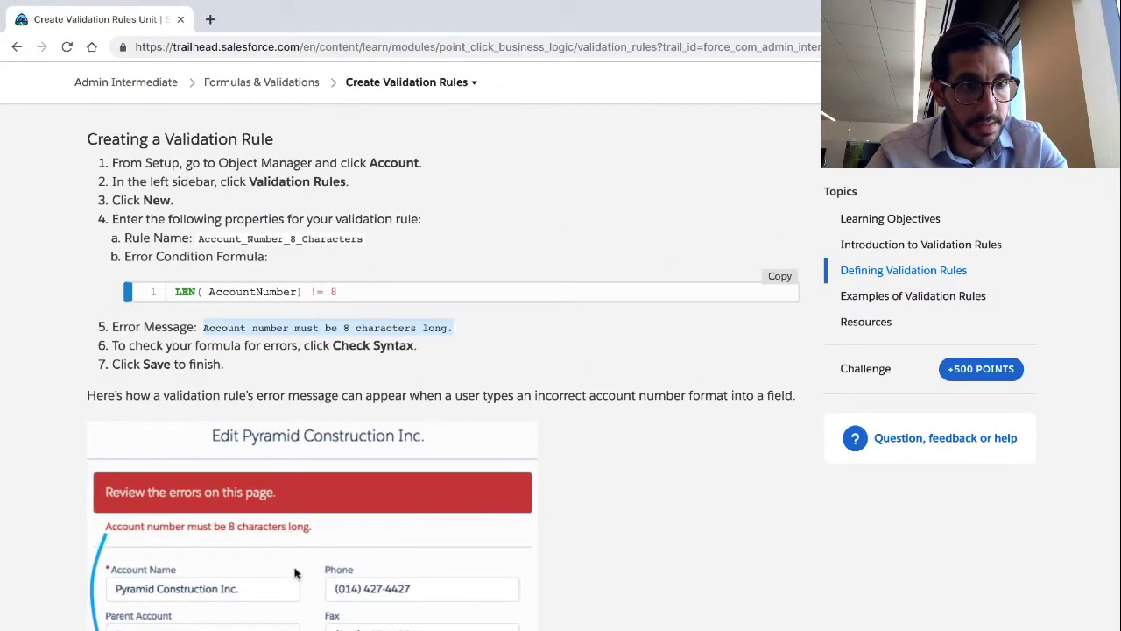
{"action": "scroll", "coordinate": [295, 573], "scroll_direction": "down", "scroll_amount": 2}
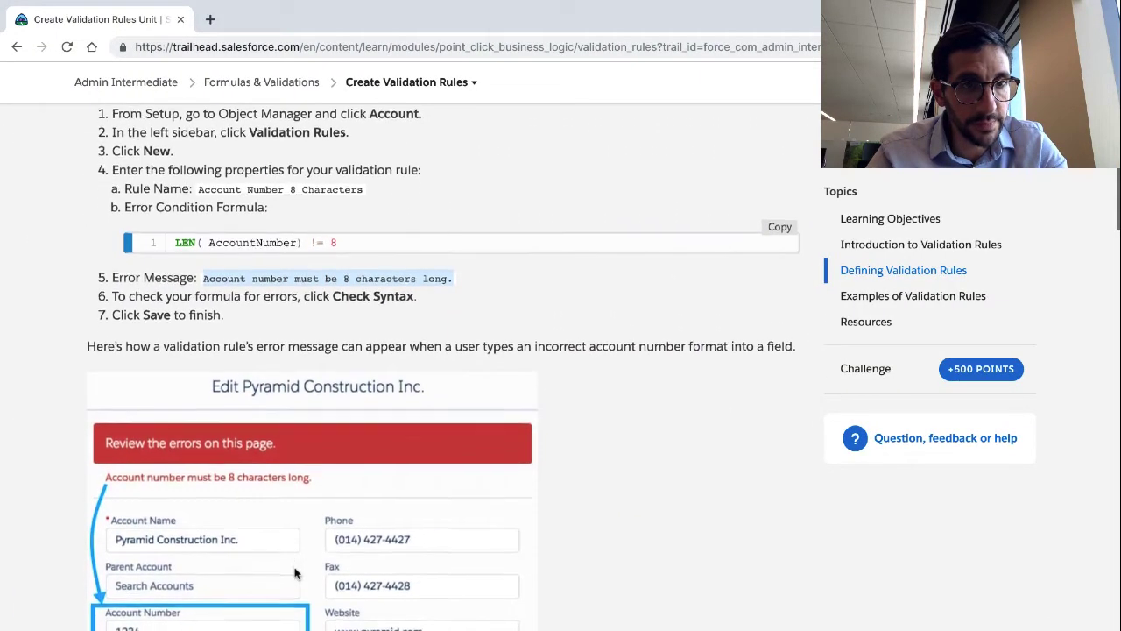
{"action": "scroll", "coordinate": [295, 573], "scroll_direction": "down", "scroll_amount": 1}
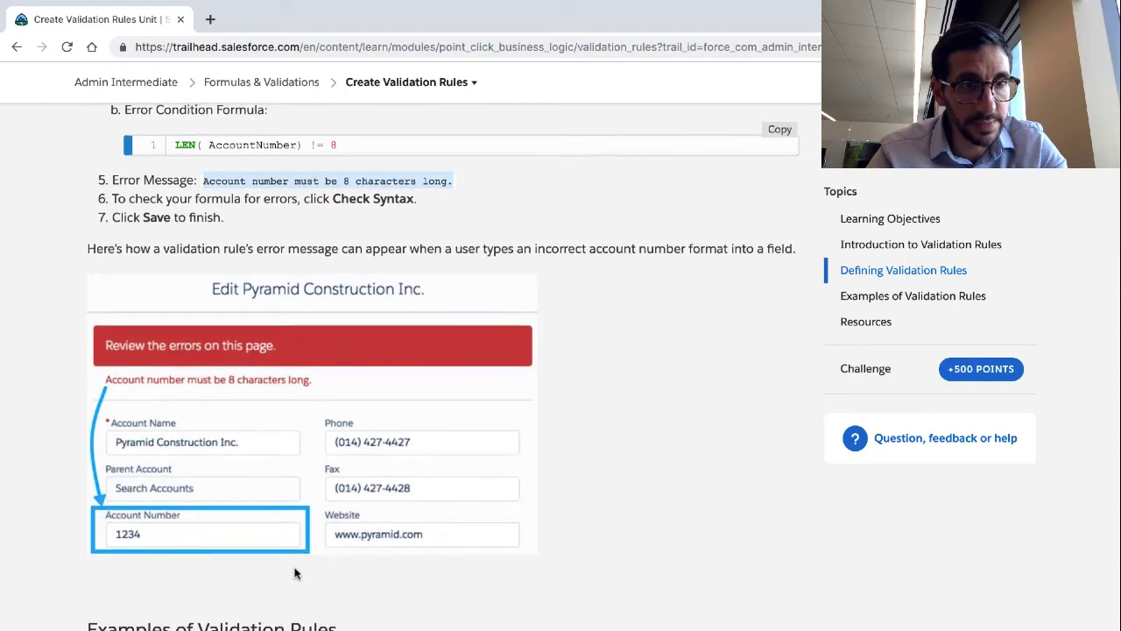
{"action": "key", "text": "ctrl+Right"}
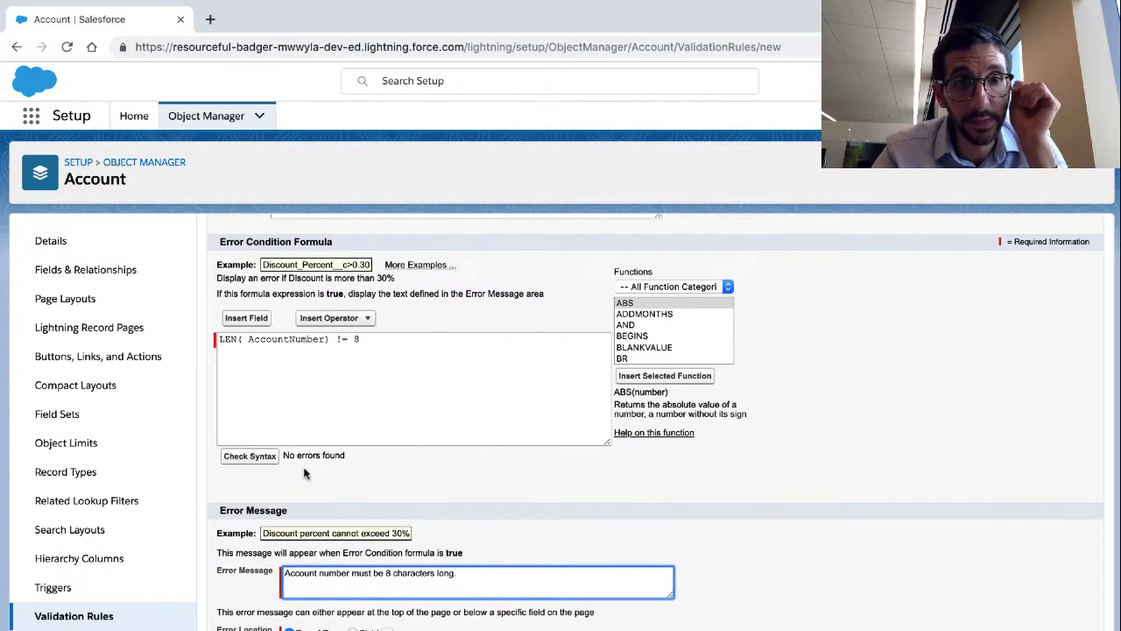
- Look over the insertable fields and the operators offered for the error condition formula without inserting any
{"action": "left_click", "coordinate": [255, 320]}
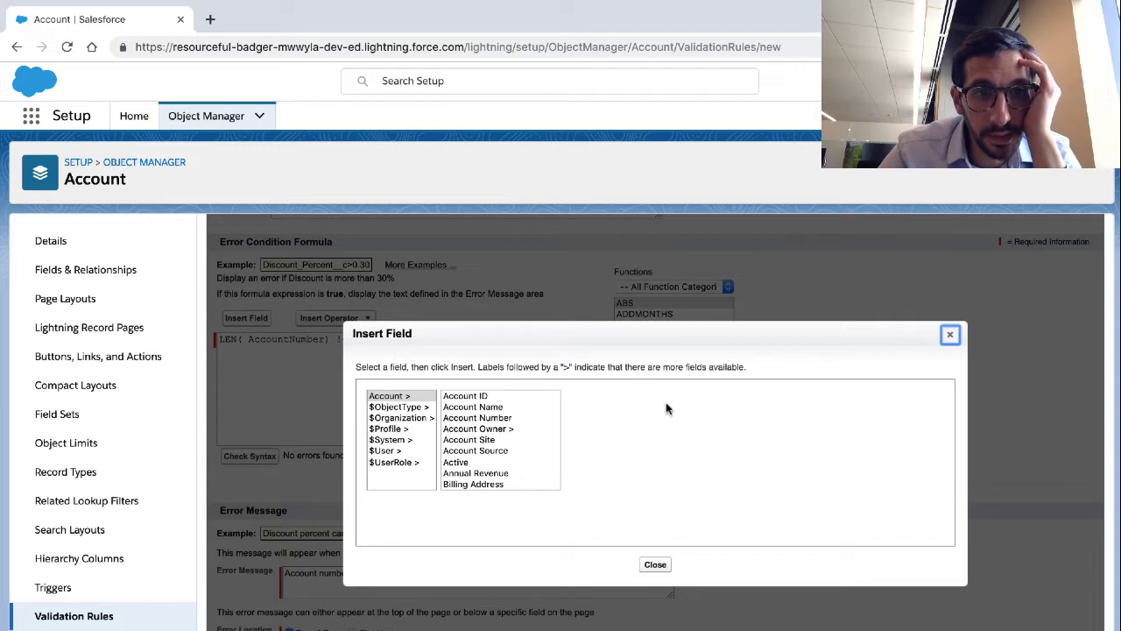
{"action": "left_click", "coordinate": [655, 564]}
{"action": "left_click", "coordinate": [367, 320]}
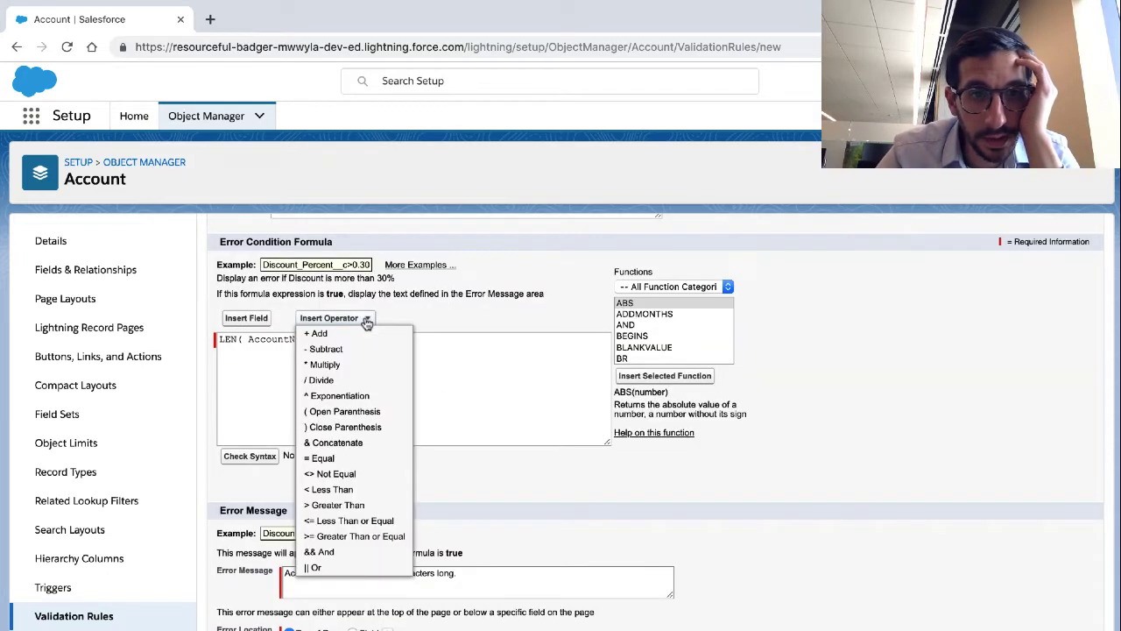
{"action": "scroll", "coordinate": [355, 436], "scroll_direction": "down", "scroll_amount": 1}
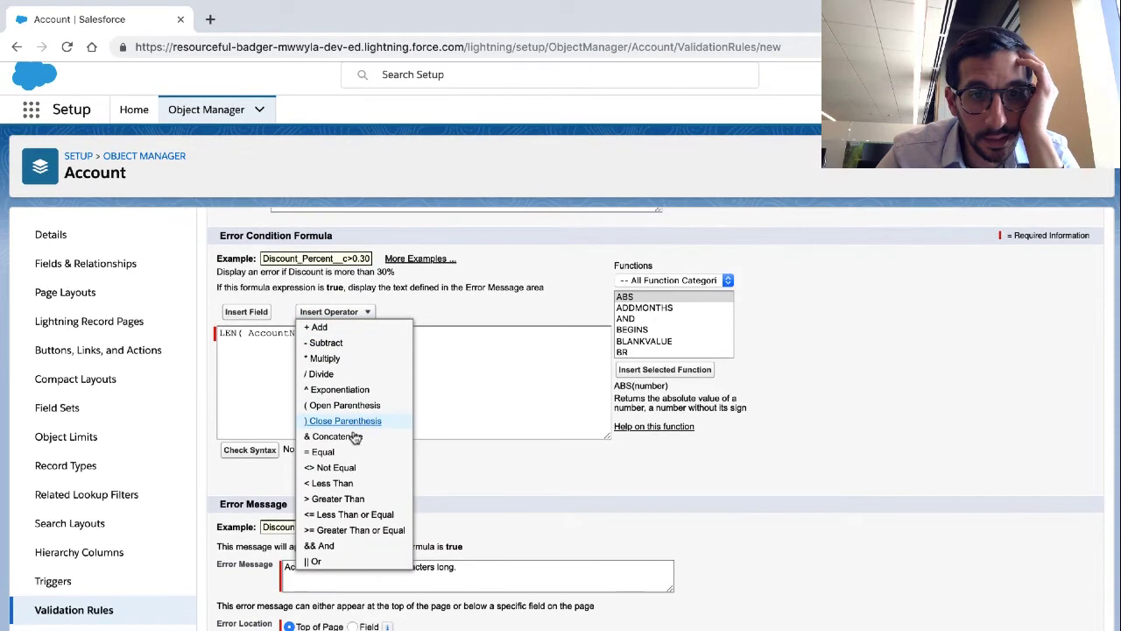
{"action": "scroll", "coordinate": [354, 436], "scroll_direction": "up", "scroll_amount": 1}
{"action": "left_click", "coordinate": [345, 421]}
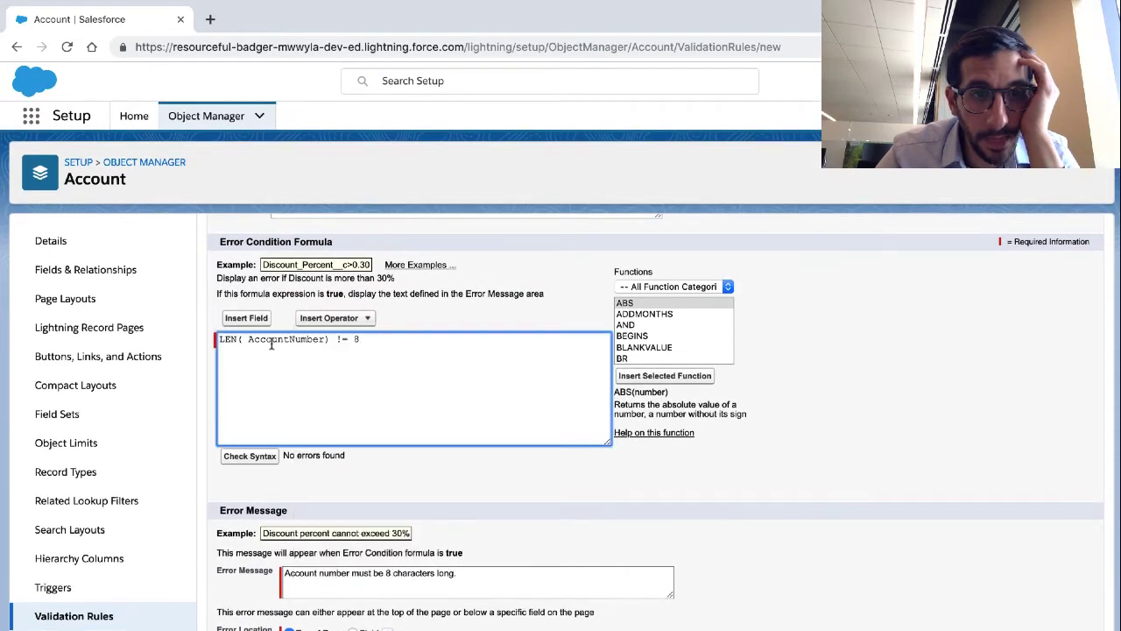
- Examine the insertable Account fields and the $ObjectType, $Organization, $Profile, $System, $User and $UserRole groups, and close the field picker
{"action": "left_click", "coordinate": [259, 317]}
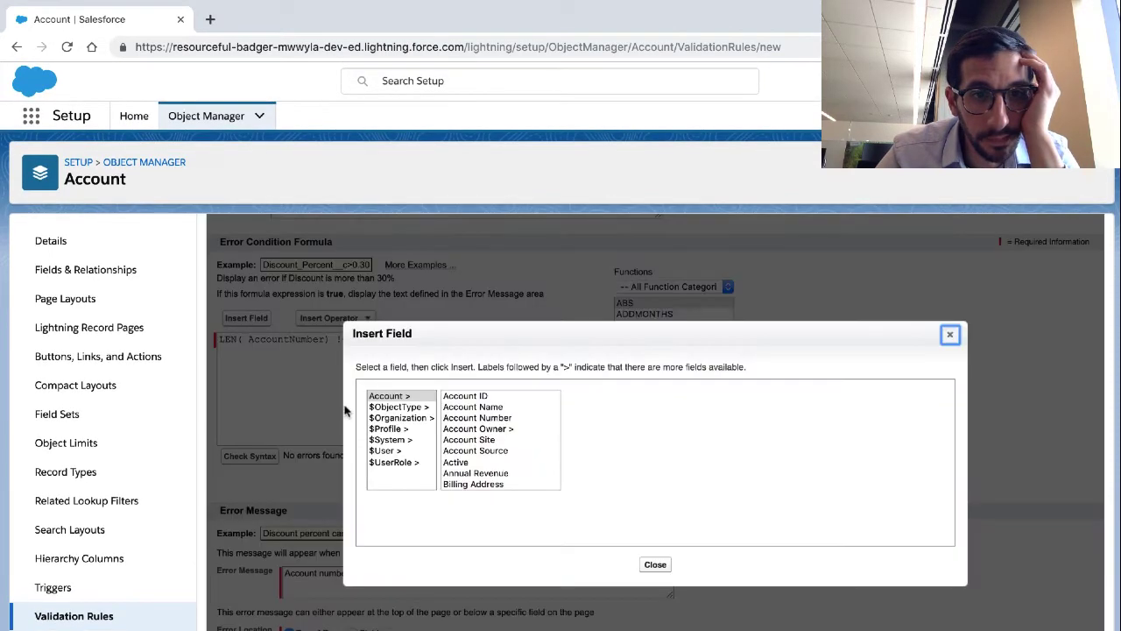
{"action": "scroll", "coordinate": [482, 438], "scroll_direction": "down", "scroll_amount": 5}
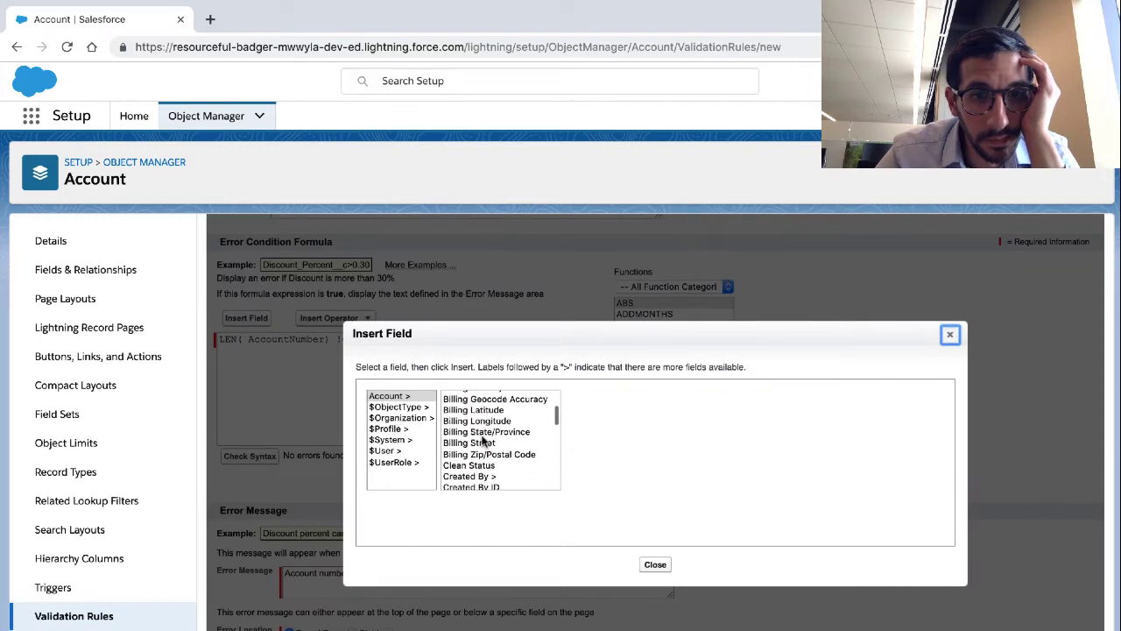
{"action": "scroll", "coordinate": [483, 440], "scroll_direction": "down", "scroll_amount": 10}
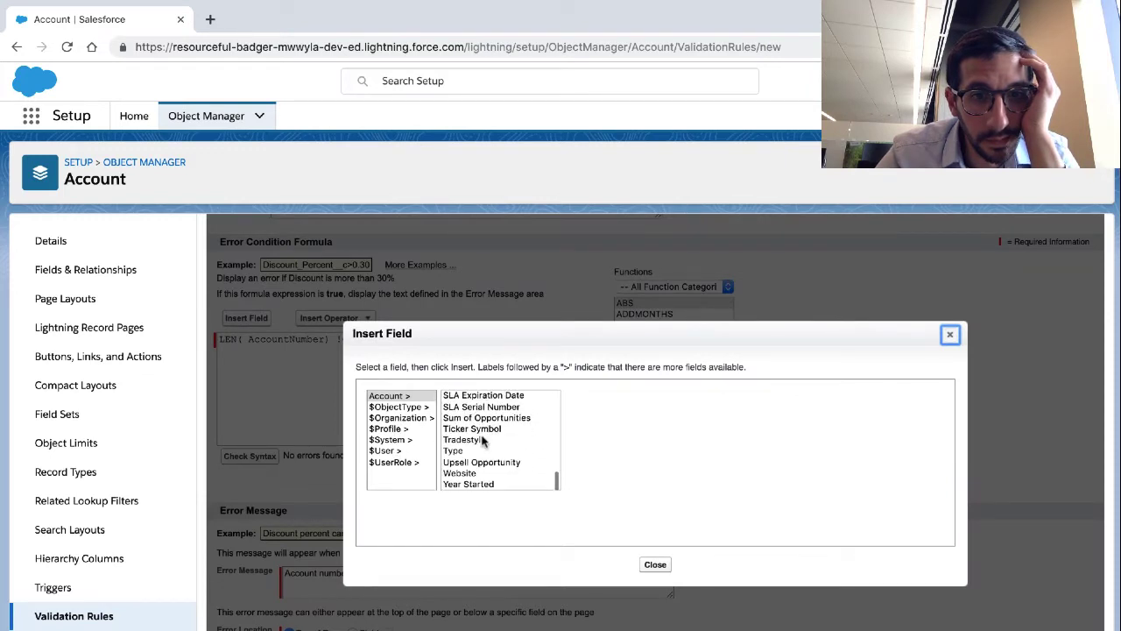
{"action": "left_click", "coordinate": [407, 408]}
{"action": "left_click", "coordinate": [460, 399]}
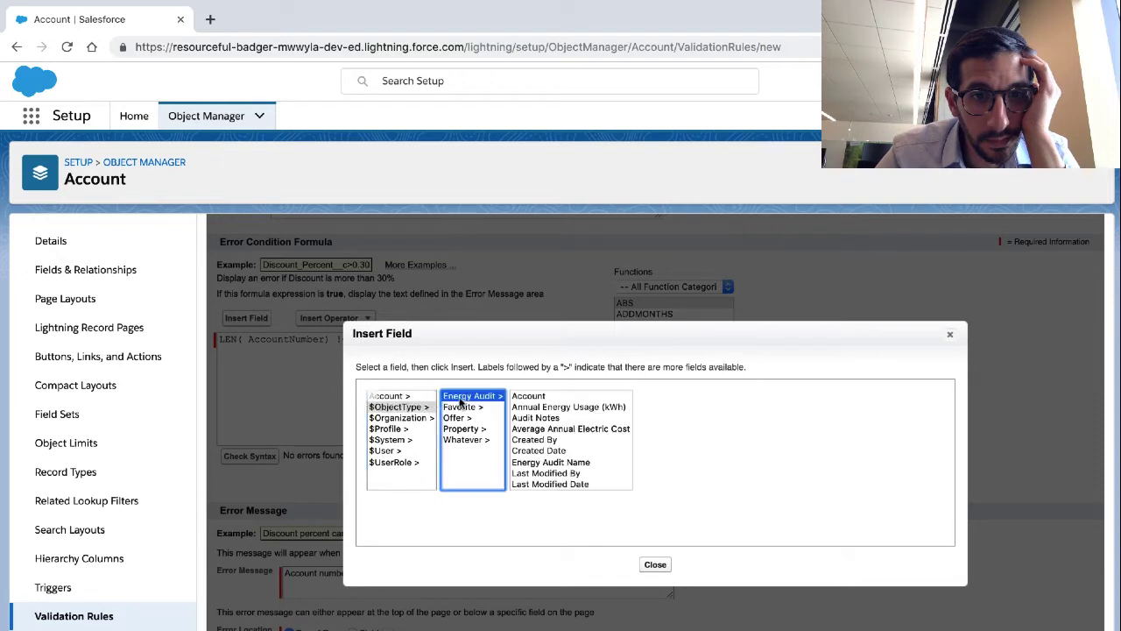
{"action": "left_click", "coordinate": [415, 418]}
{"action": "left_click", "coordinate": [405, 429]}
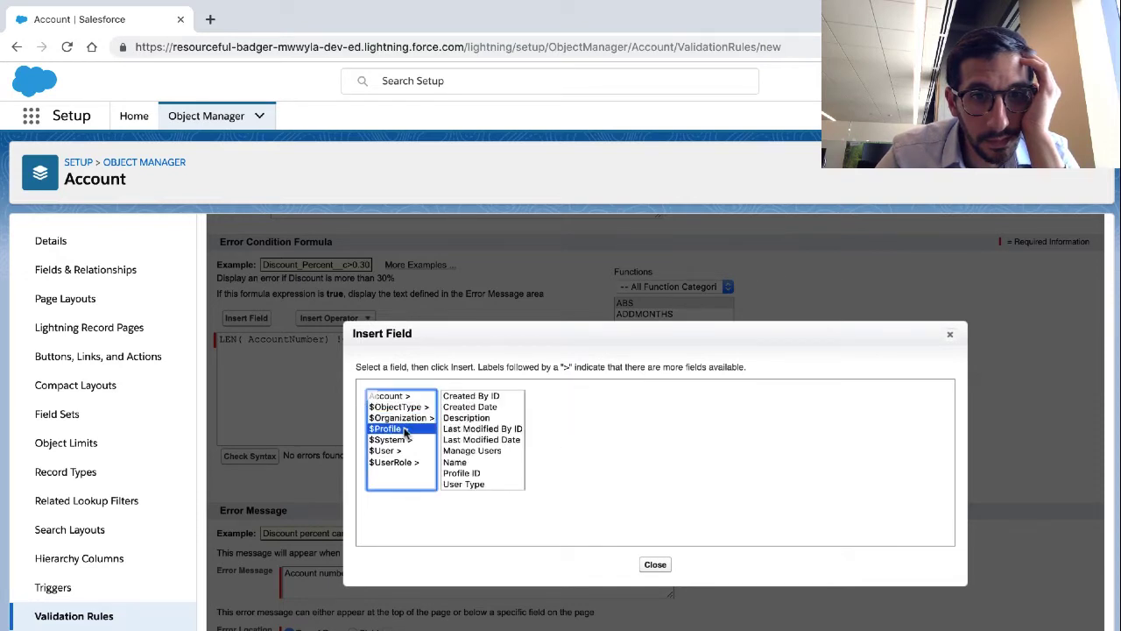
{"action": "left_click", "coordinate": [405, 440]}
{"action": "left_click", "coordinate": [403, 450]}
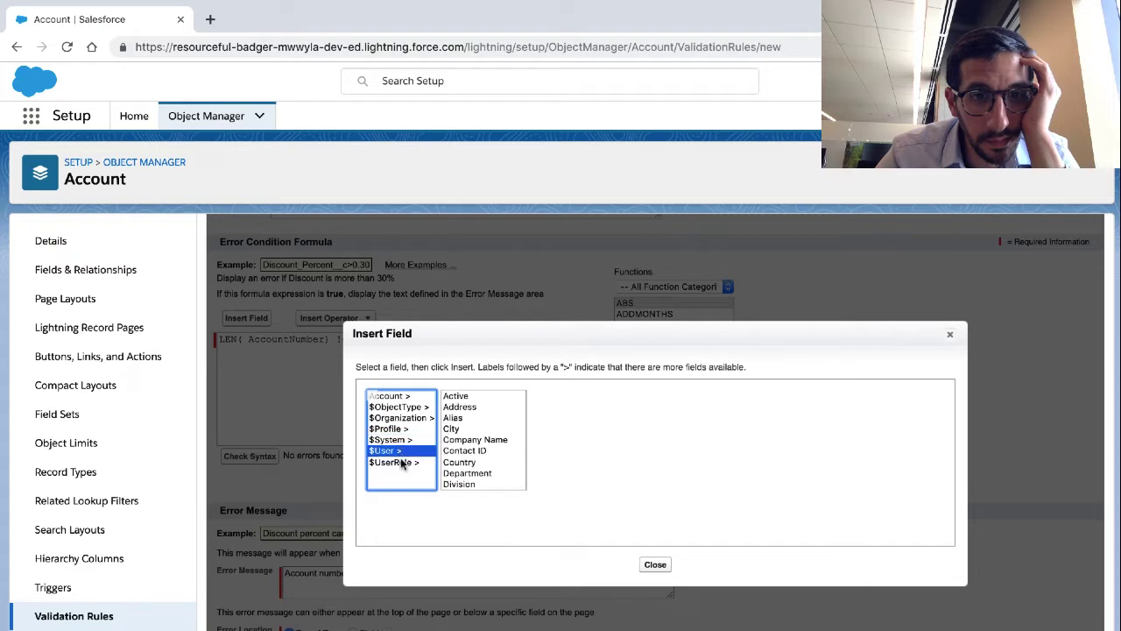
{"action": "left_click", "coordinate": [403, 461]}
{"action": "scroll", "coordinate": [501, 442], "scroll_direction": "down", "scroll_amount": 2}
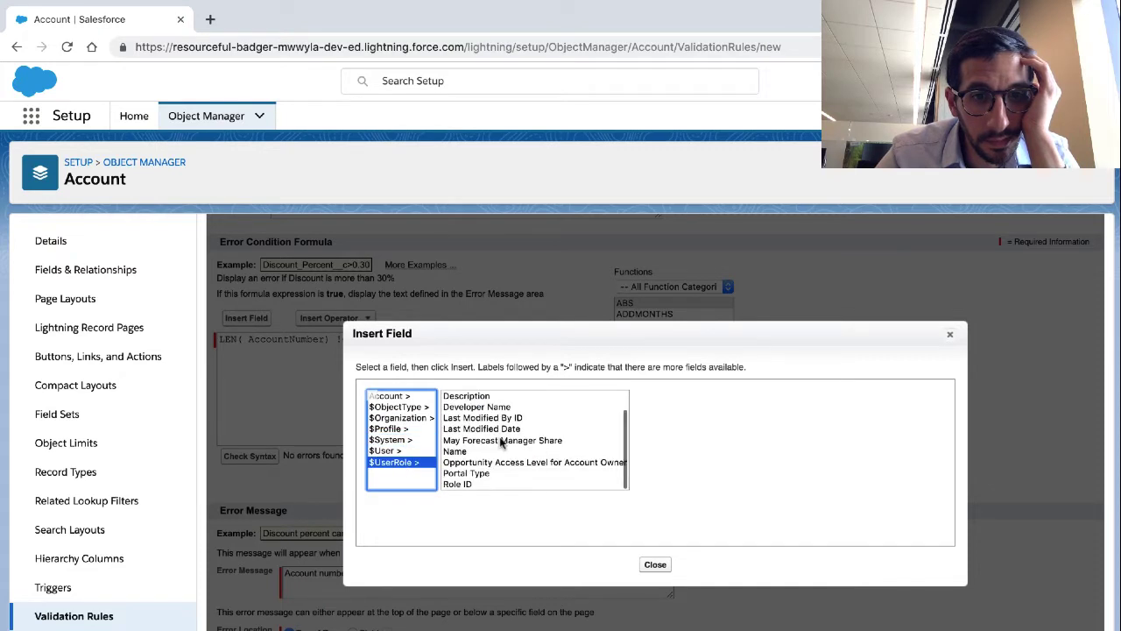
{"action": "scroll", "coordinate": [501, 442], "scroll_direction": "up", "scroll_amount": 2}
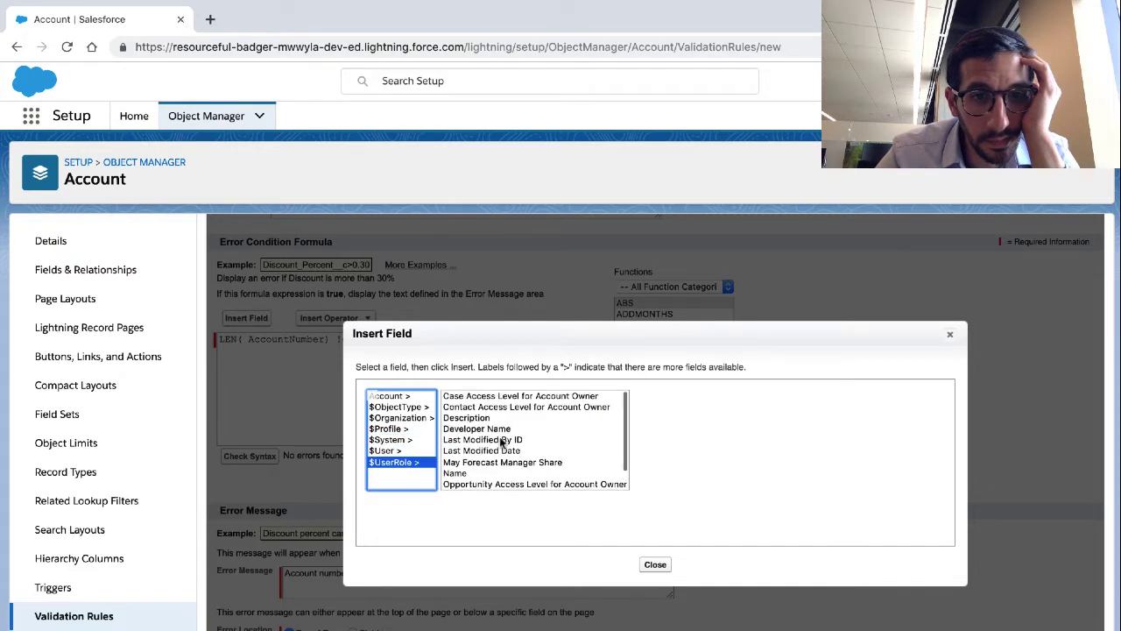
{"action": "left_click", "coordinate": [656, 565]}
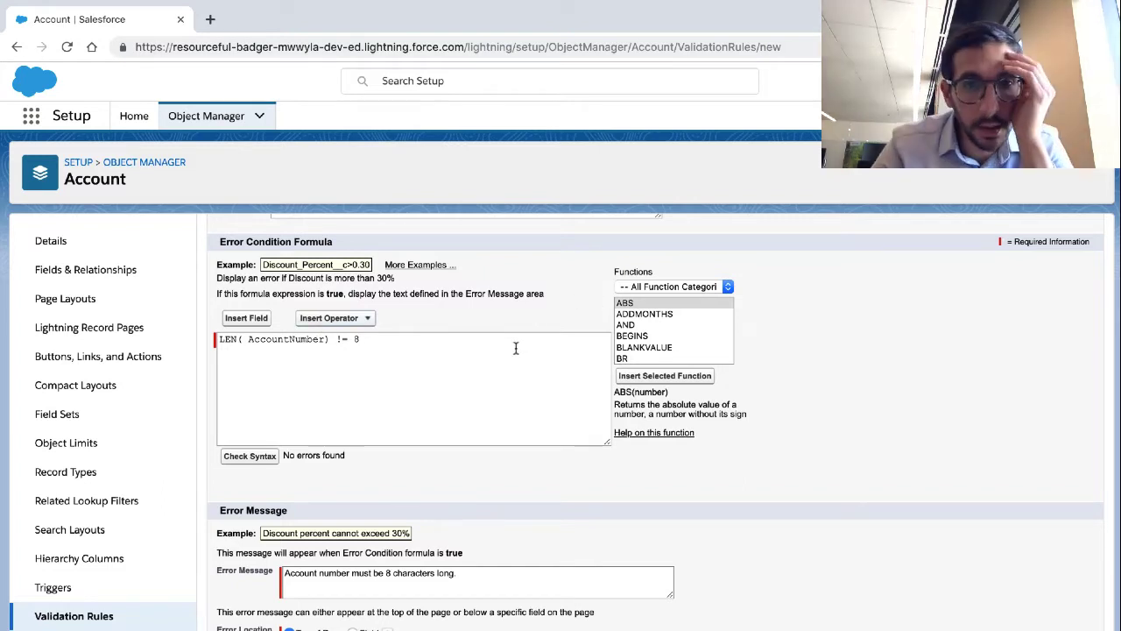
- Find the LEN function in the list of all formula functions and read its description
{"action": "left_click", "coordinate": [651, 337]}
{"action": "scroll", "coordinate": [652, 341], "scroll_direction": "down", "scroll_amount": 5}
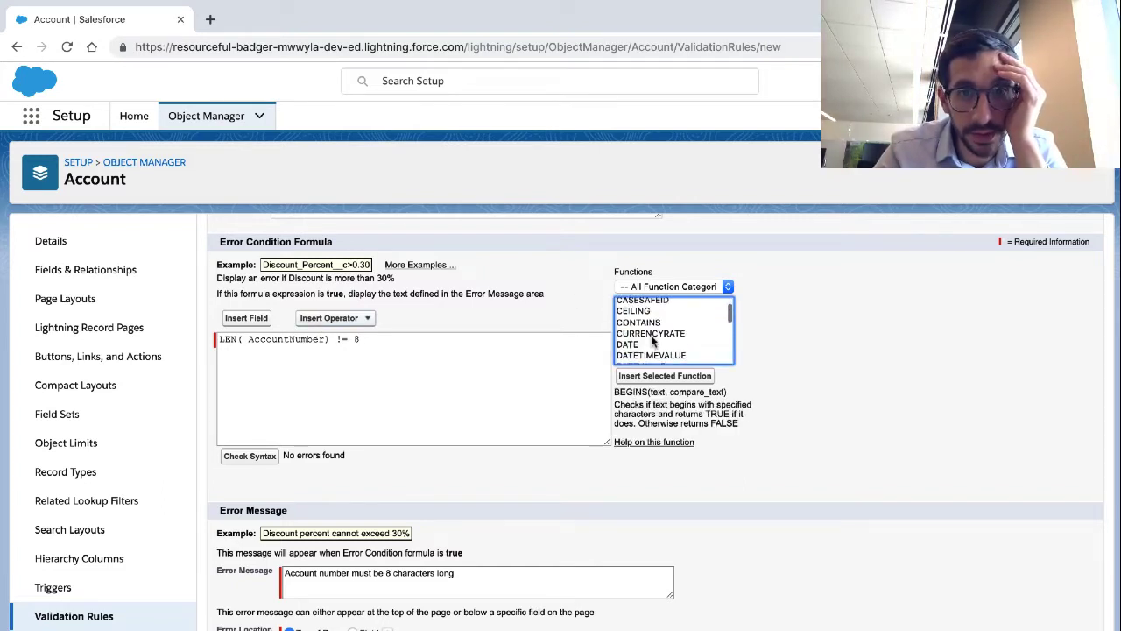
{"action": "scroll", "coordinate": [653, 341], "scroll_direction": "up", "scroll_amount": 1}
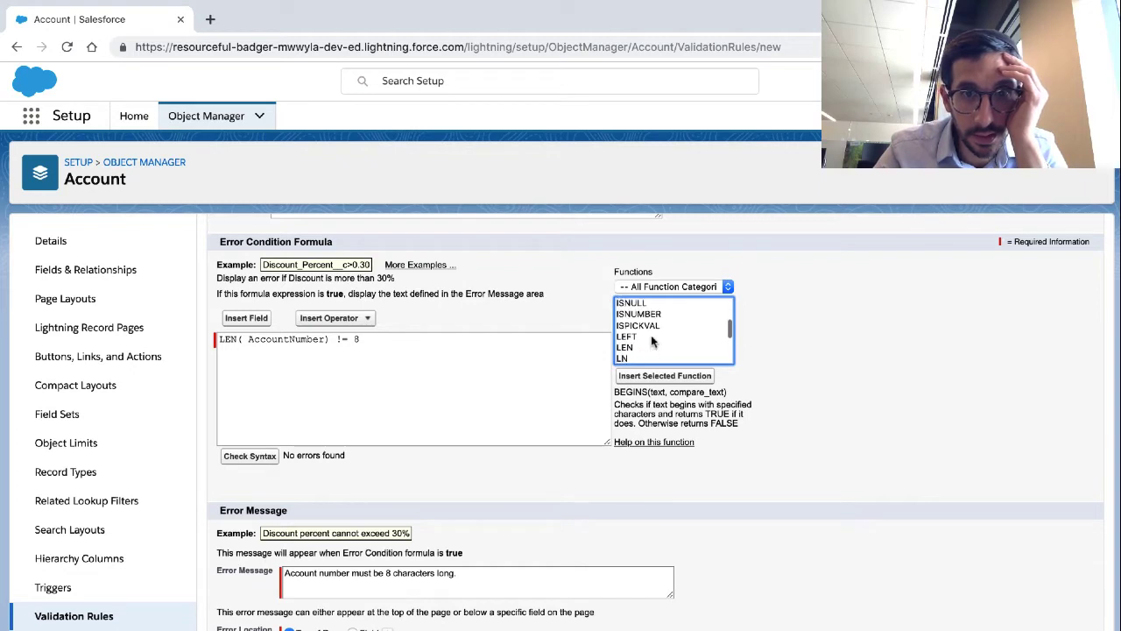
{"action": "left_click", "coordinate": [652, 338]}
{"action": "left_click", "coordinate": [654, 348]}
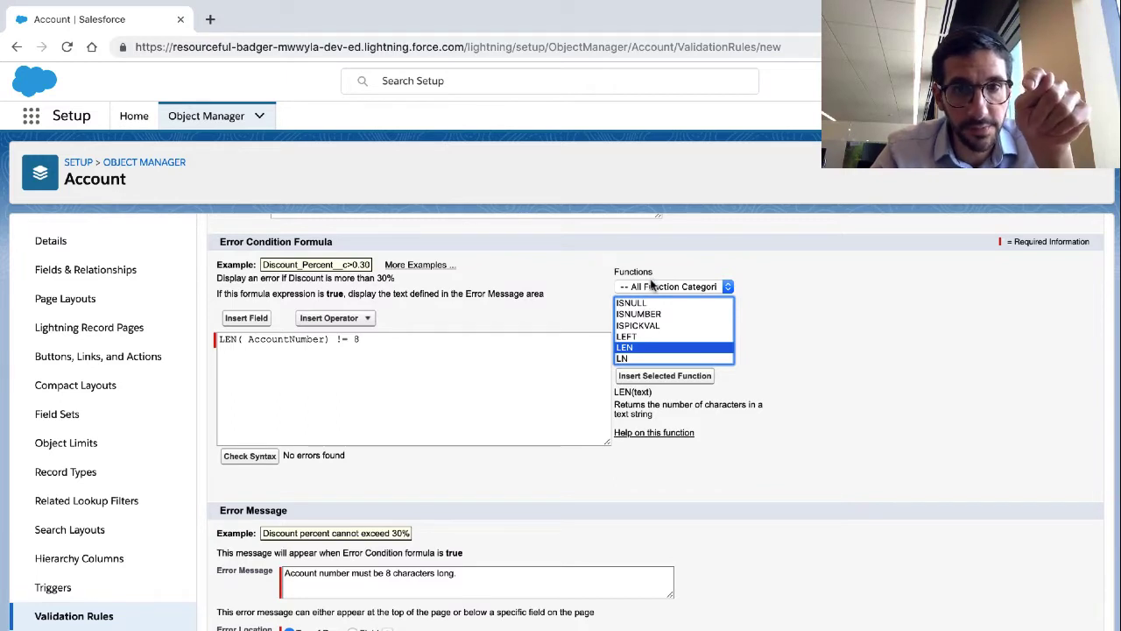
- Browse the Date & Time, Logical, Math and Text function categories and read the LOWER and LEN descriptions under Text
{"action": "left_click", "coordinate": [652, 287]}
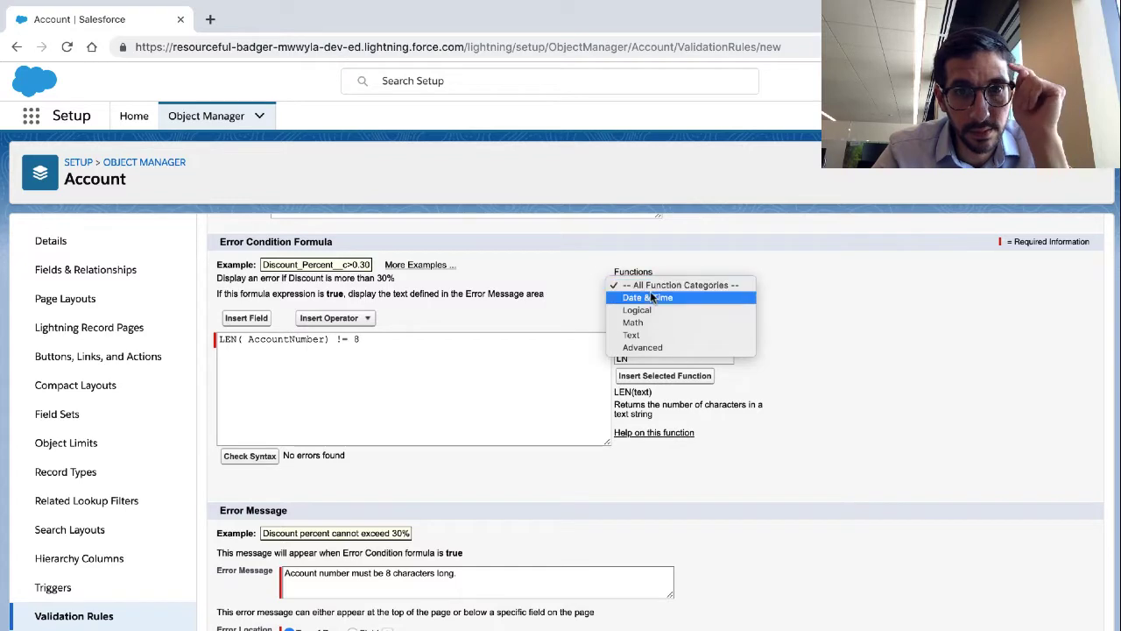
{"action": "left_click", "coordinate": [652, 298]}
{"action": "left_click", "coordinate": [651, 287]}
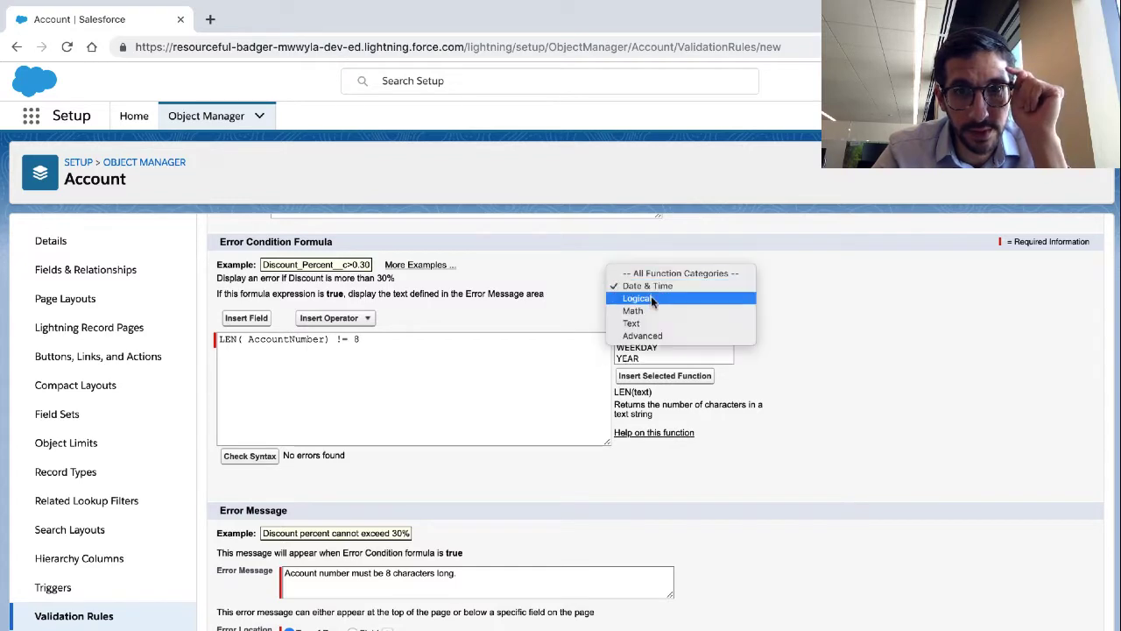
{"action": "left_click", "coordinate": [653, 301]}
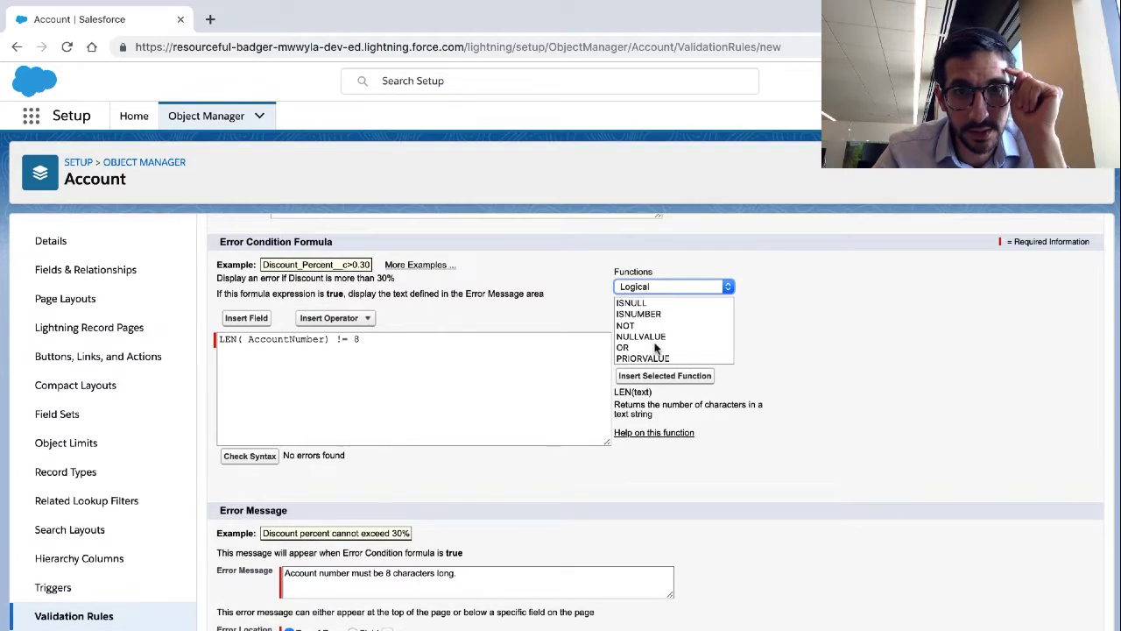
{"action": "left_click", "coordinate": [658, 290]}
{"action": "left_click", "coordinate": [656, 298]}
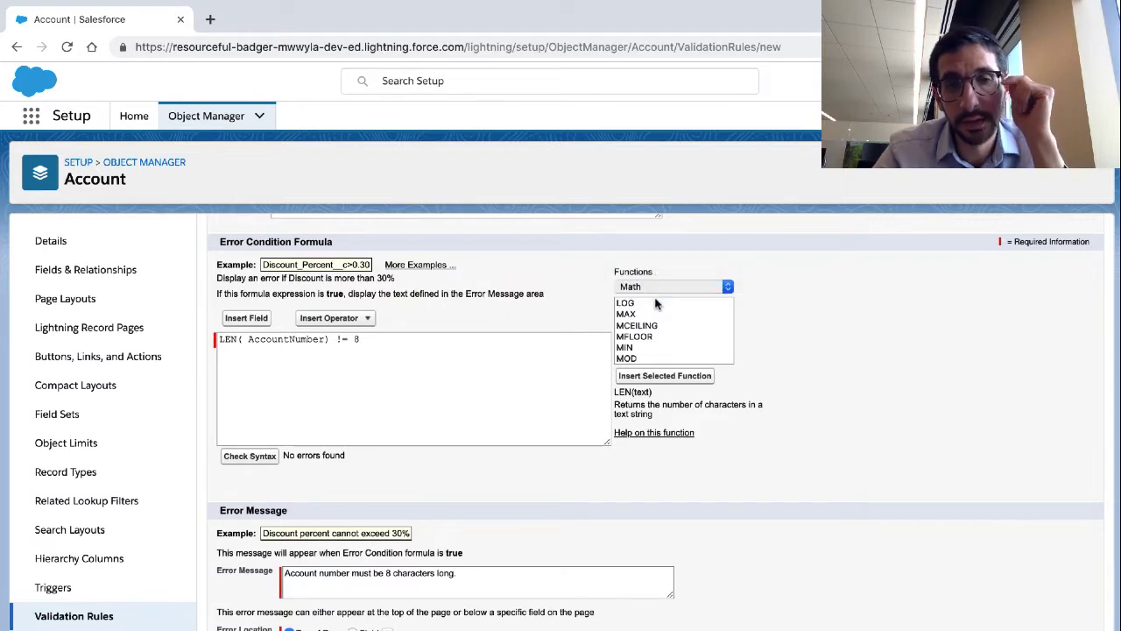
{"action": "scroll", "coordinate": [657, 342], "scroll_direction": "down", "scroll_amount": 1}
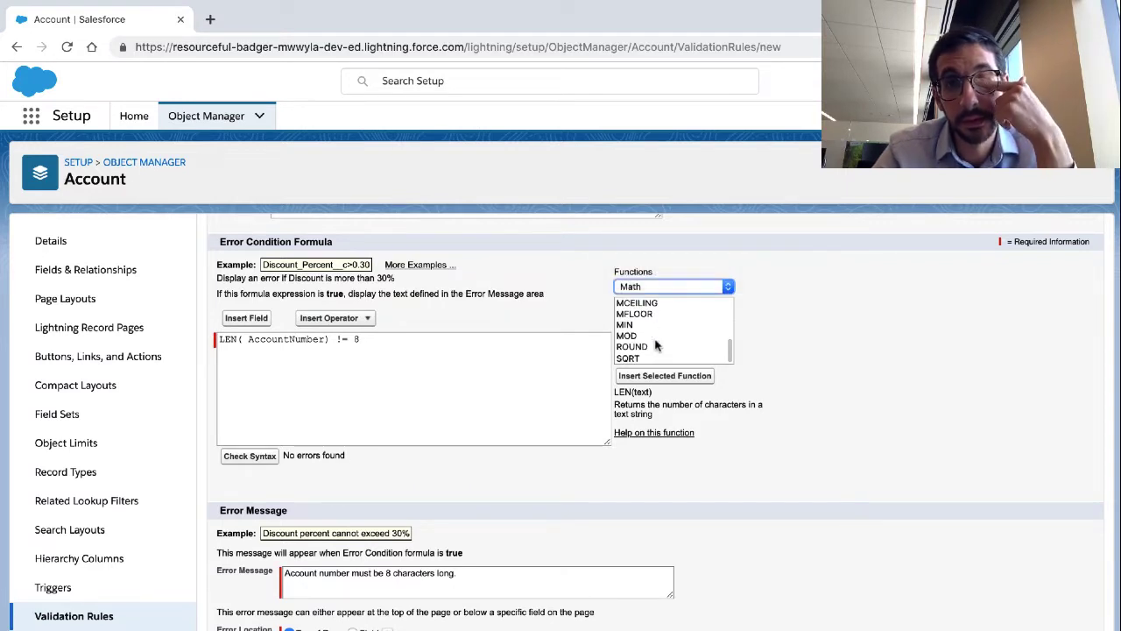
{"action": "left_click", "coordinate": [661, 290]}
{"action": "left_click", "coordinate": [661, 298]}
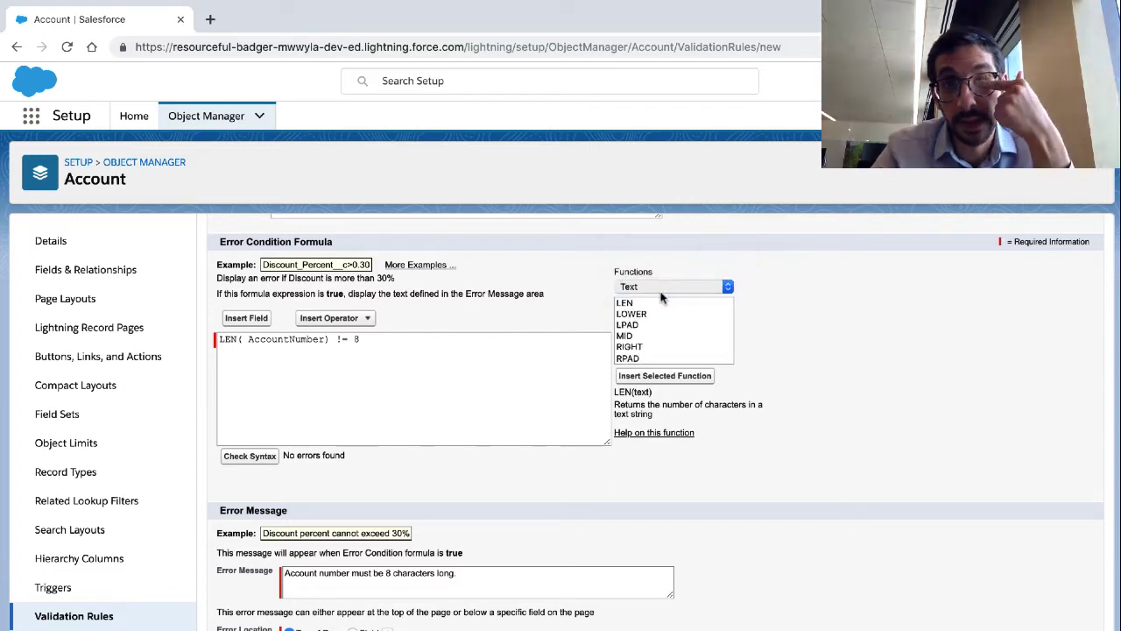
{"action": "left_click", "coordinate": [660, 313]}
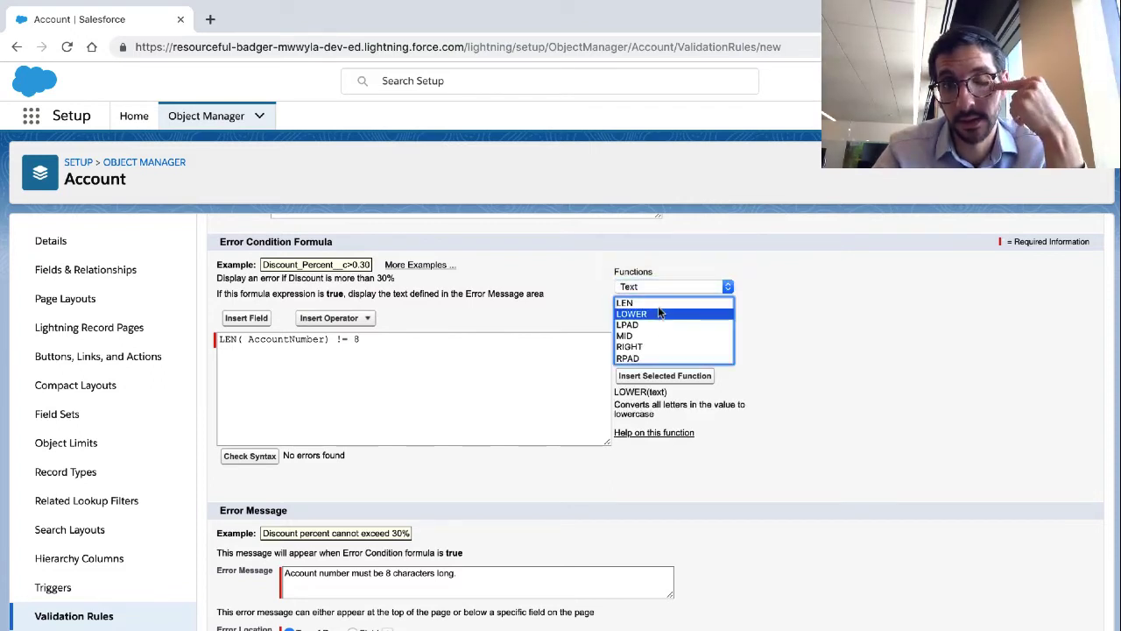
{"action": "left_click", "coordinate": [658, 303]}
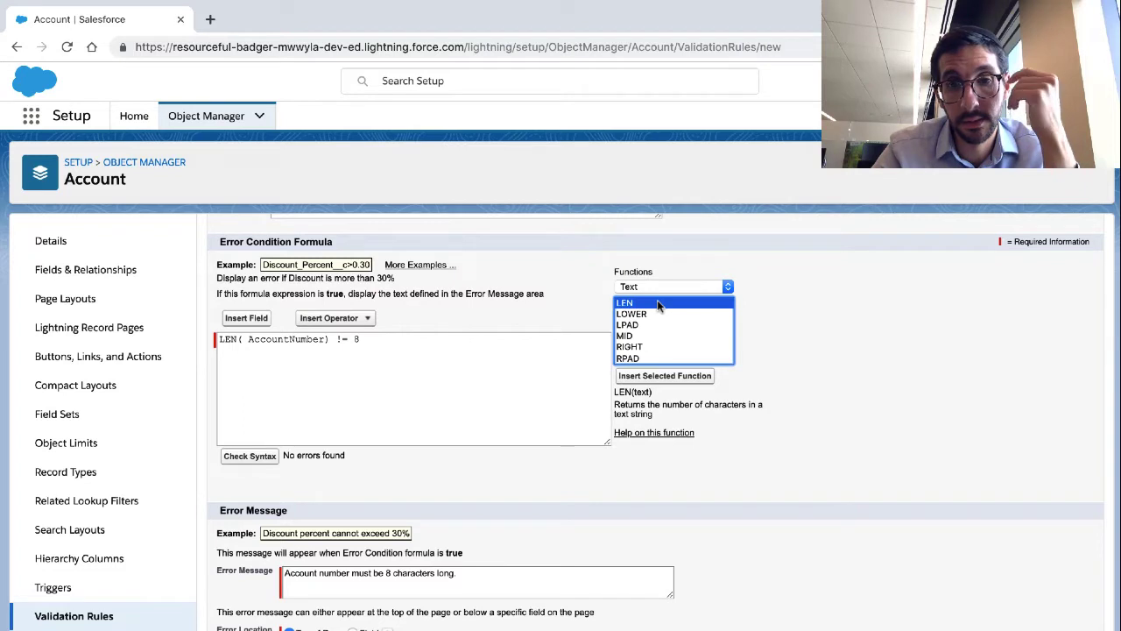
- Recheck the operator and field choices without inserting any and return to the error condition formula to examine its parts
{"action": "left_click", "coordinate": [333, 321]}
{"action": "left_click", "coordinate": [267, 318]}
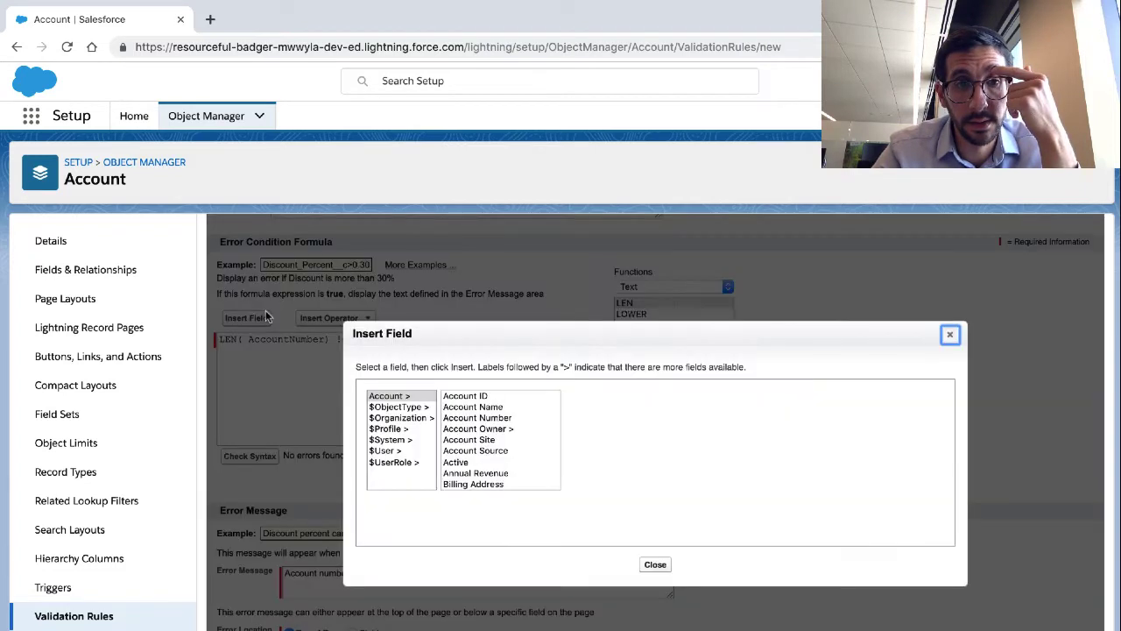
{"action": "left_click", "coordinate": [657, 565]}
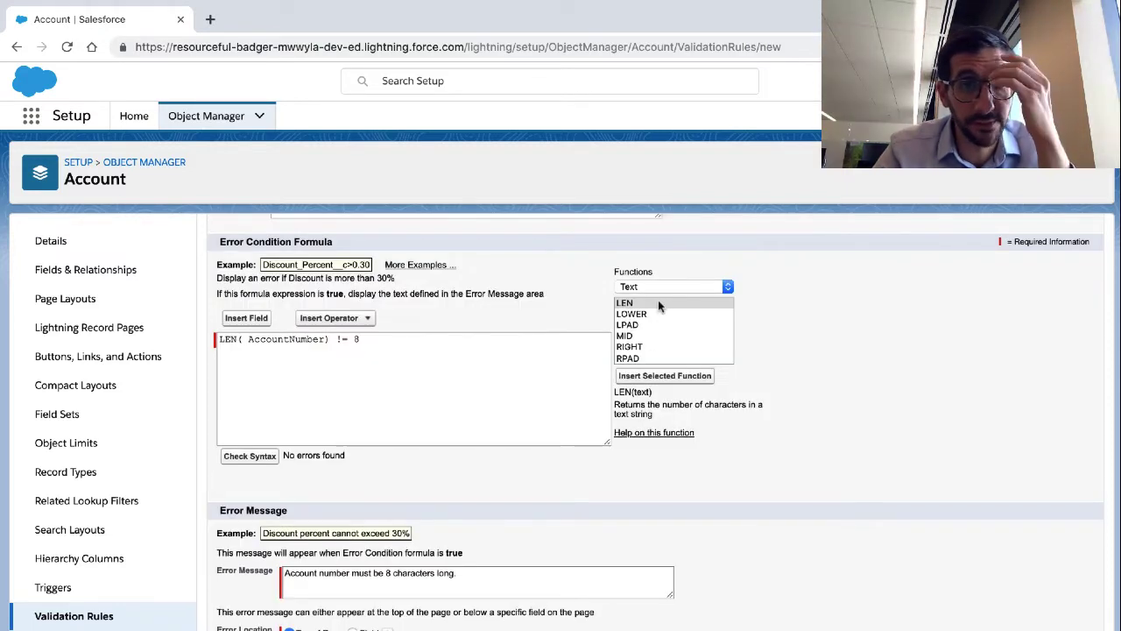
{"action": "left_click", "coordinate": [270, 339]}
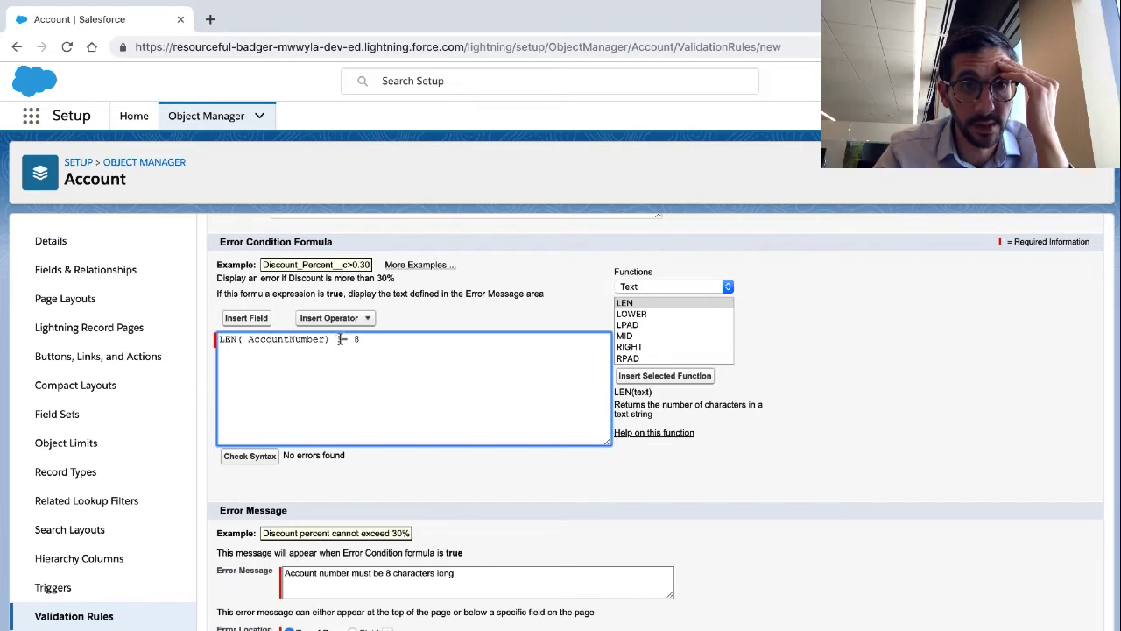
- Recheck the available comparison operators against the error condition formula and close the operator list without inserting one
{"action": "left_click", "coordinate": [339, 321]}
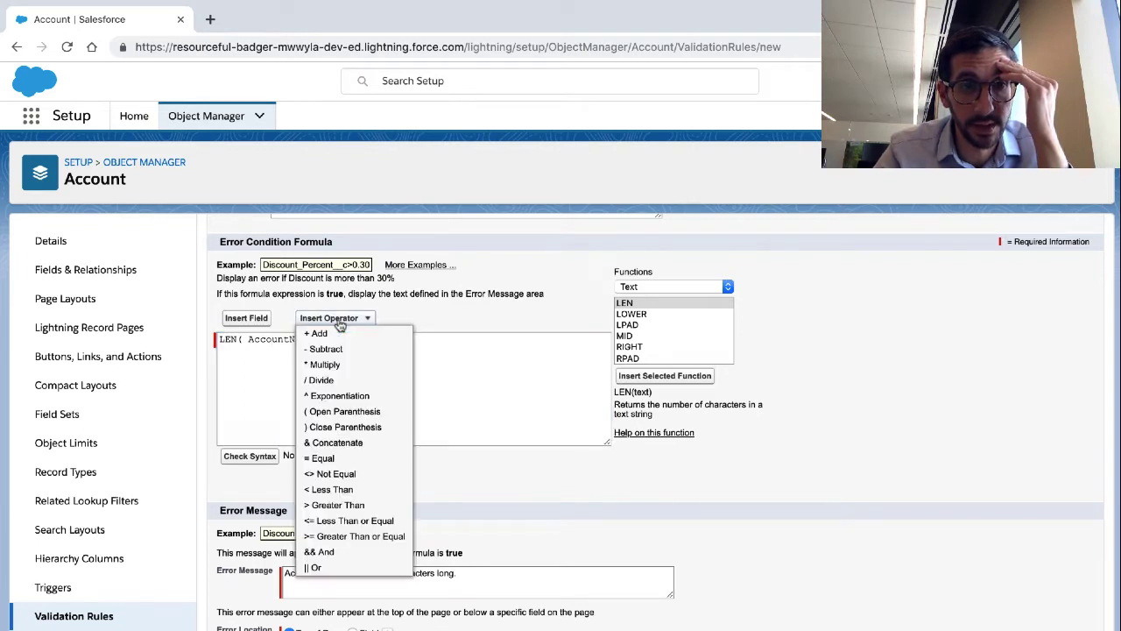
{"action": "left_click", "coordinate": [446, 343]}
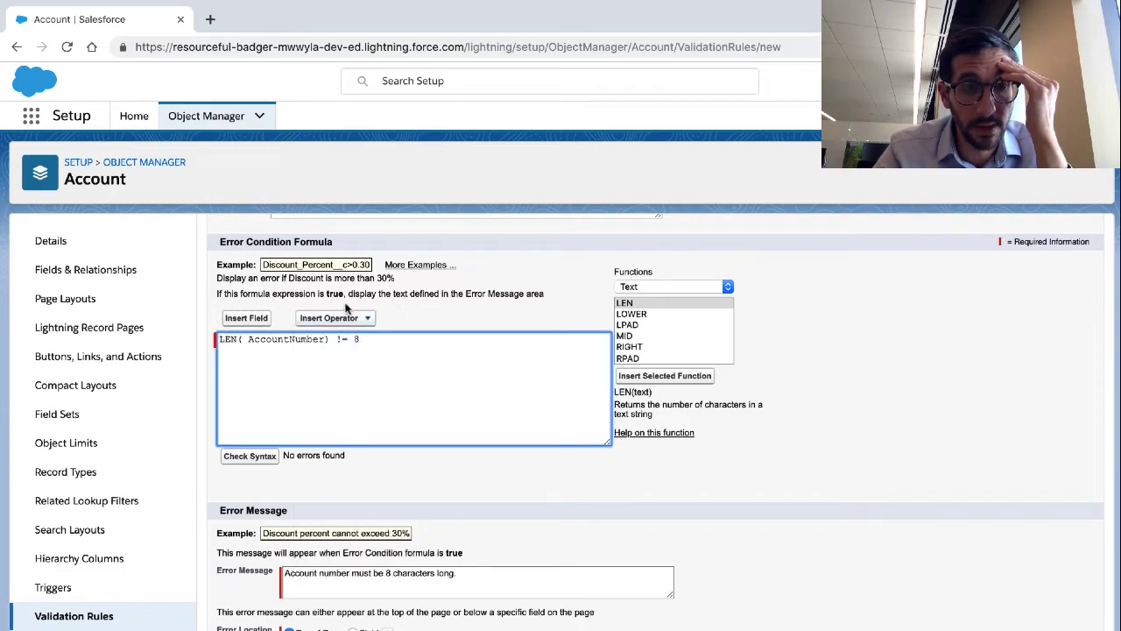
{"action": "scroll", "coordinate": [342, 316], "scroll_direction": "down", "scroll_amount": 1}
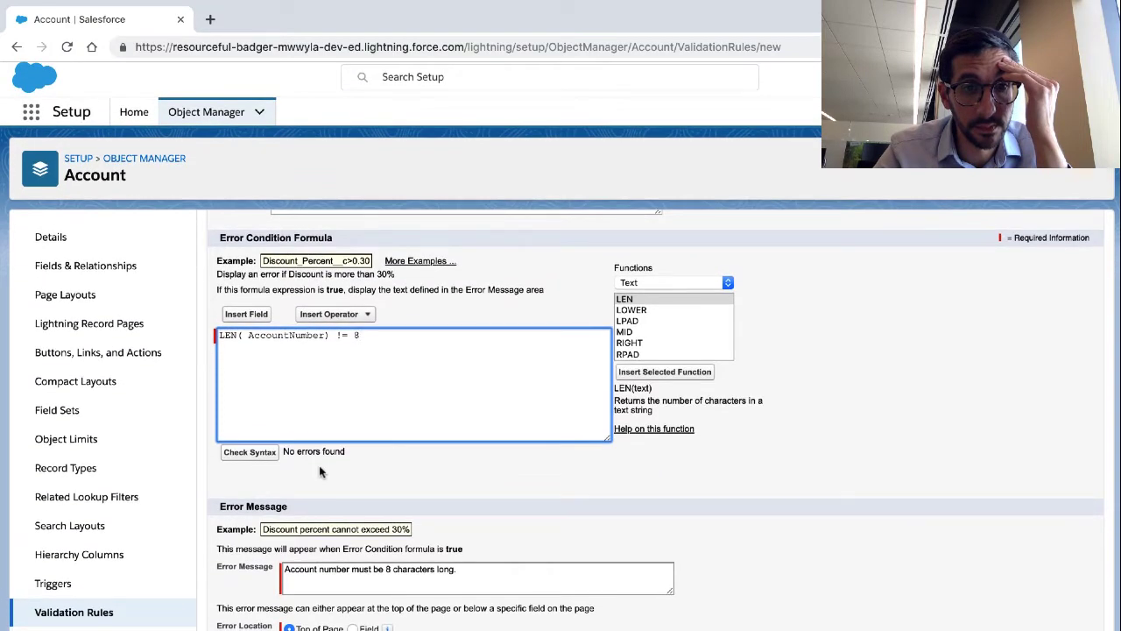
{"action": "scroll", "coordinate": [319, 473], "scroll_direction": "up", "scroll_amount": 1}
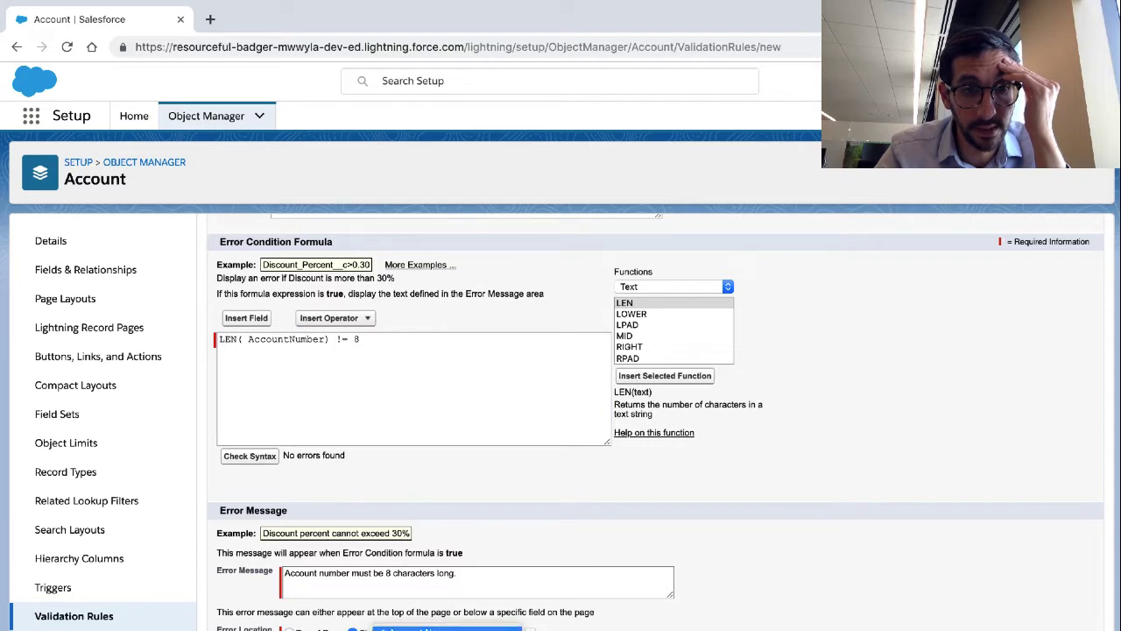
- Set the error location of the validation rule to the Account Number field
{"action": "key", "text": "space"}
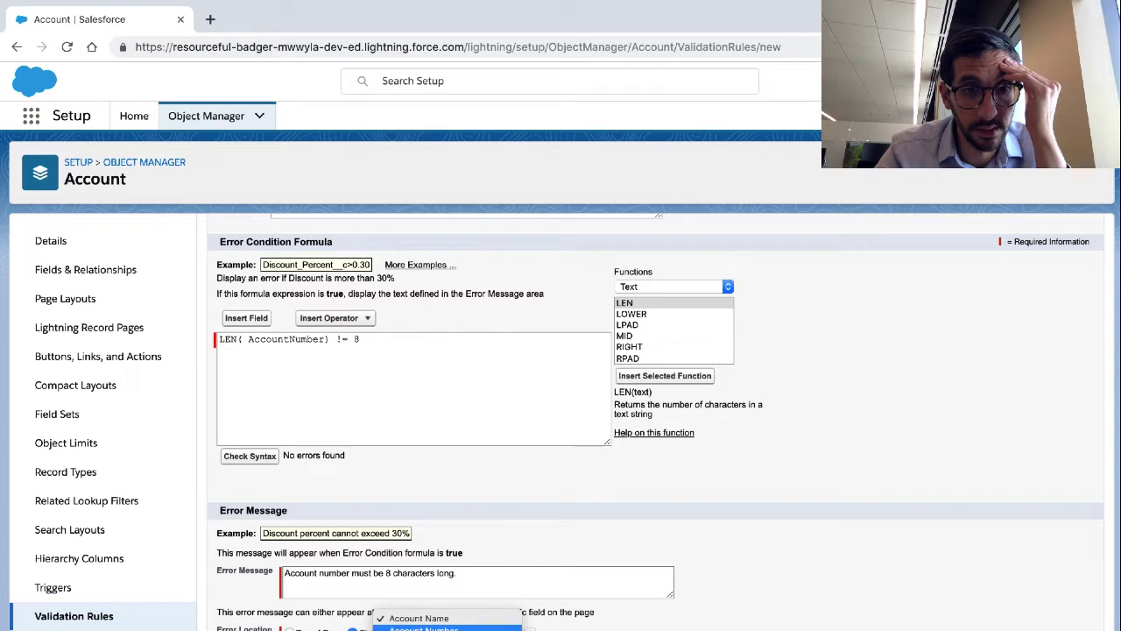
{"action": "key", "text": "Return"}
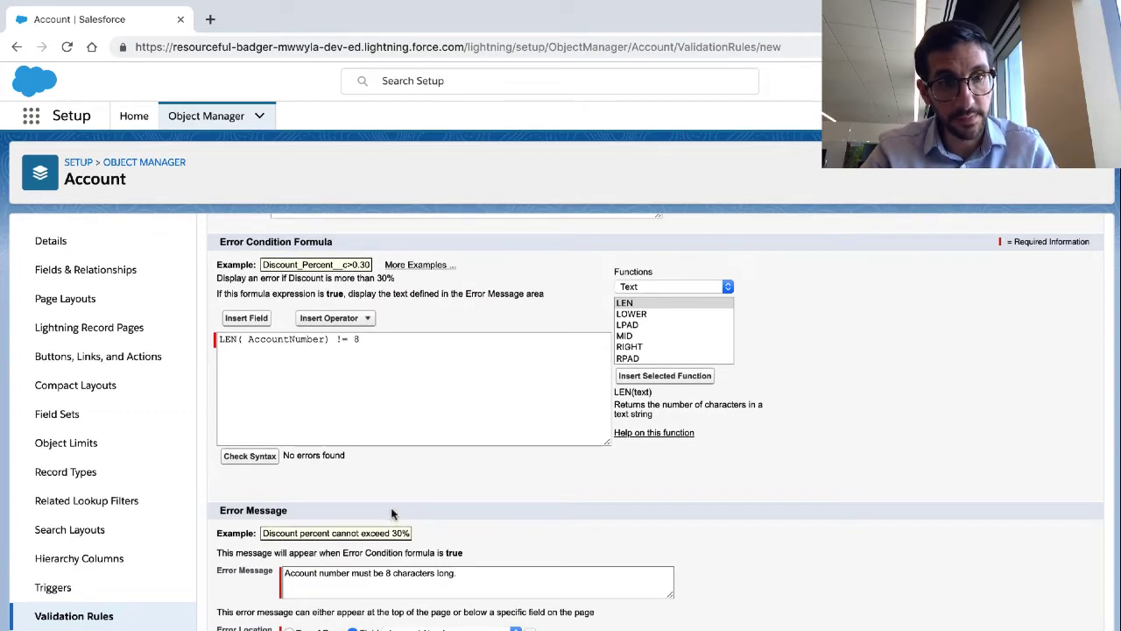
{"action": "scroll", "coordinate": [391, 513], "scroll_direction": "up", "scroll_amount": 3}
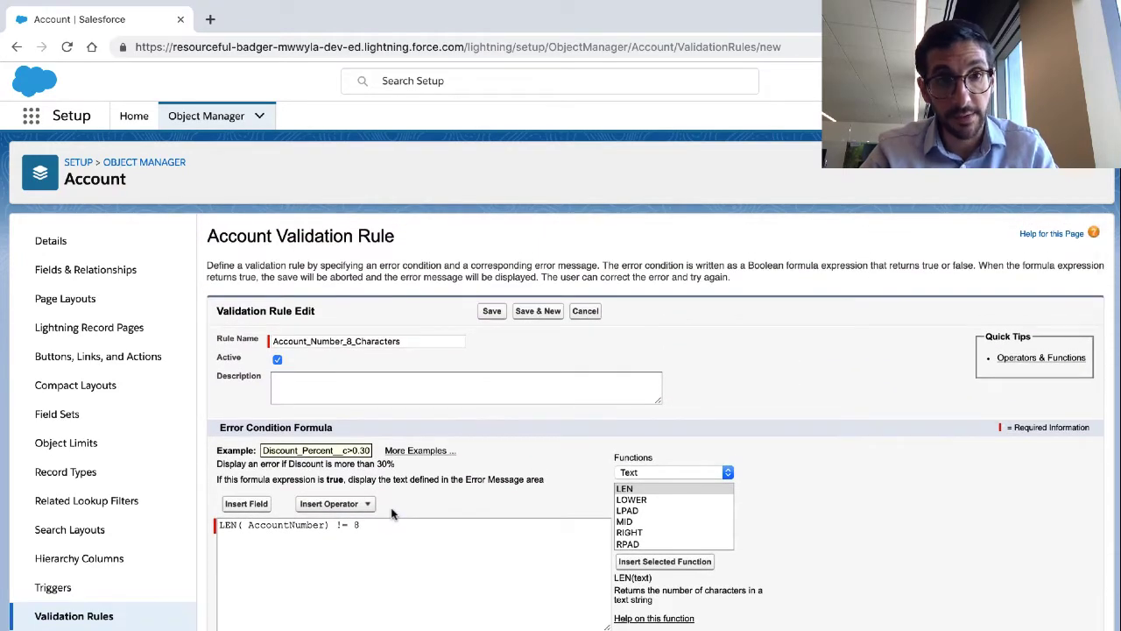
{"action": "scroll", "coordinate": [392, 514], "scroll_direction": "down", "scroll_amount": 3}
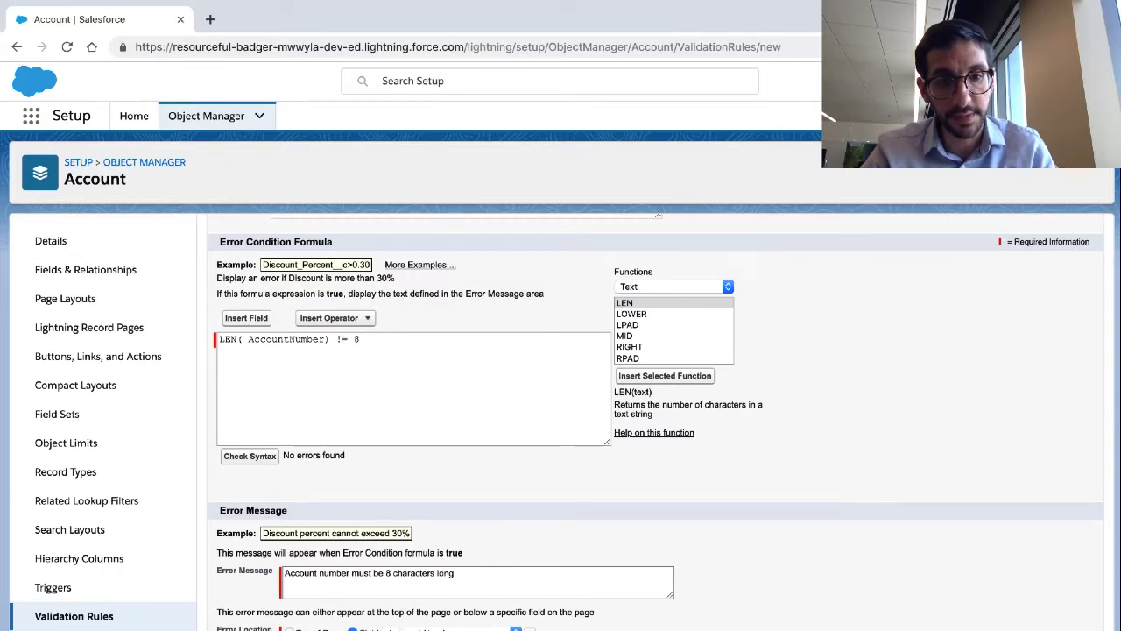
{"action": "left_click", "coordinate": [447, 629]}
{"action": "left_click", "coordinate": [446, 629]}
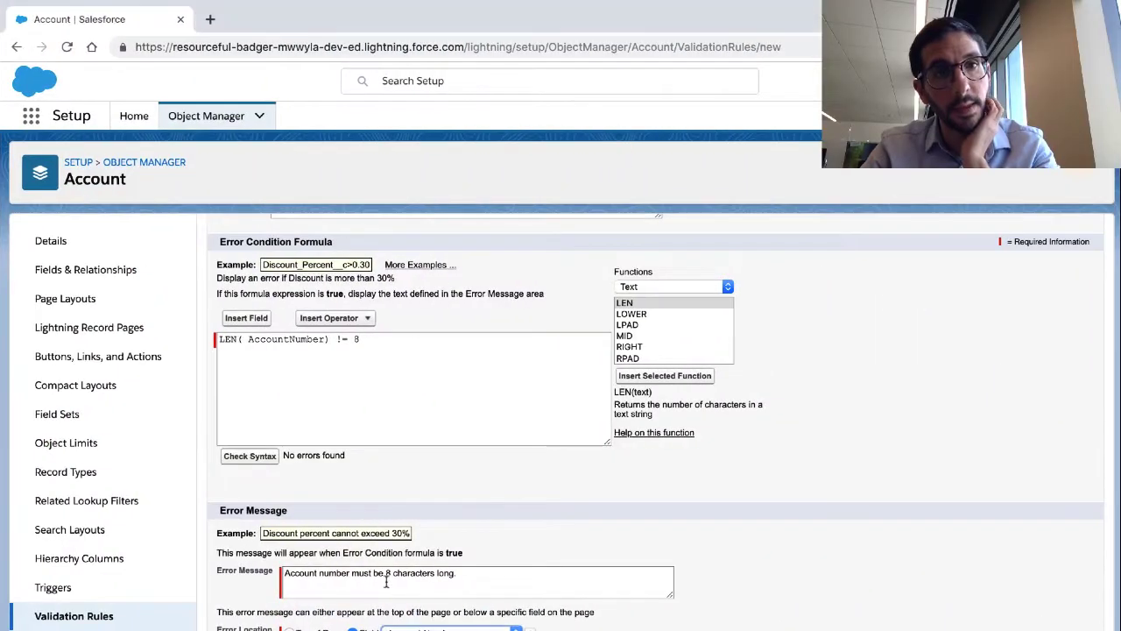
- Check the remaining Trailhead instructions, save the Account validation rule and return to the Trailhead unit
{"action": "key", "text": "ctrl+Right"}
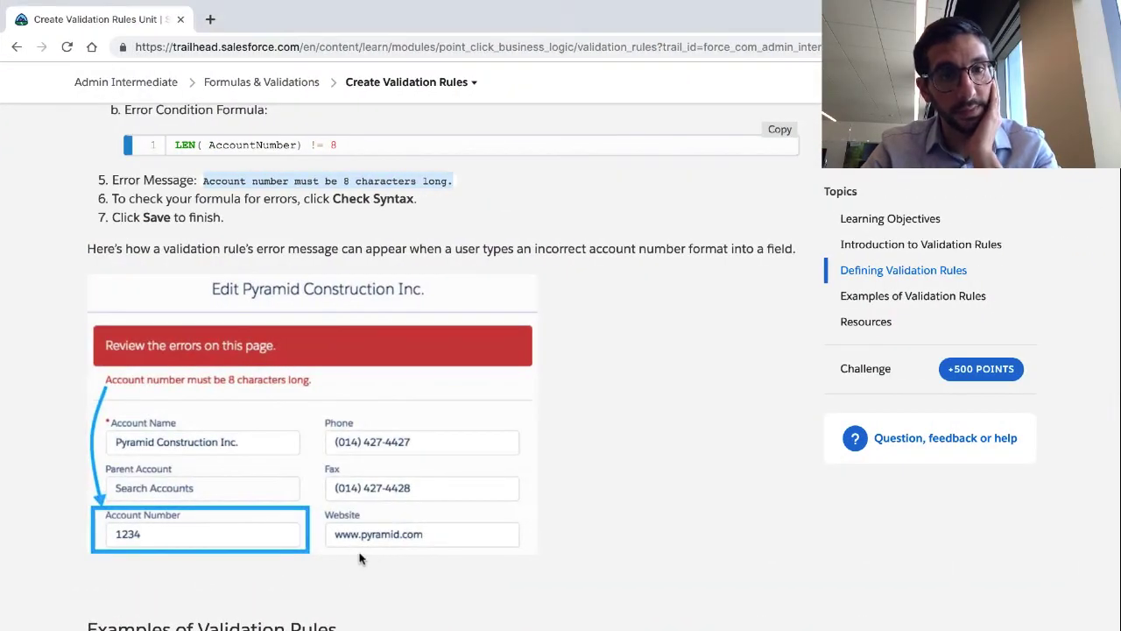
{"action": "scroll", "coordinate": [355, 550], "scroll_direction": "up", "scroll_amount": 1}
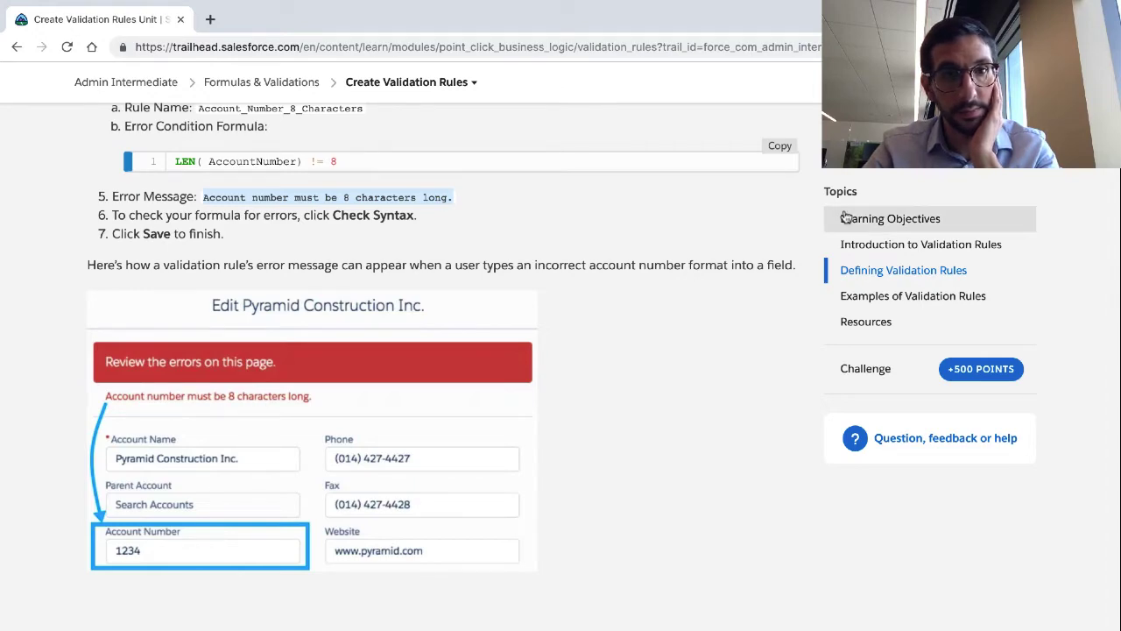
{"action": "key", "text": "ctrl+Right"}
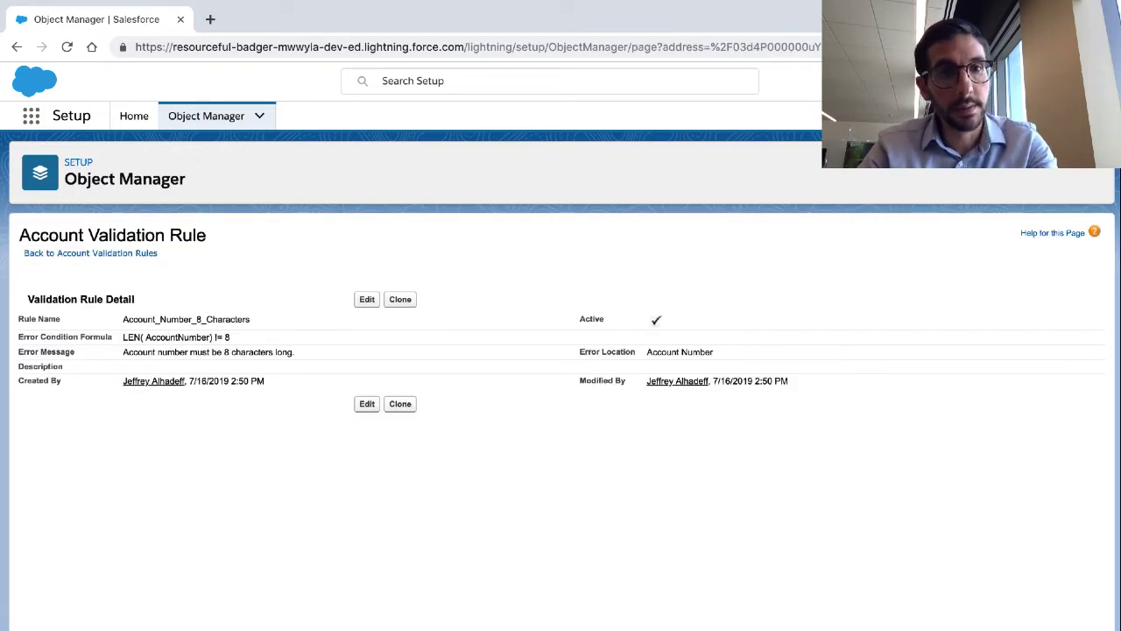
{"action": "key", "text": "ctrl+Right"}
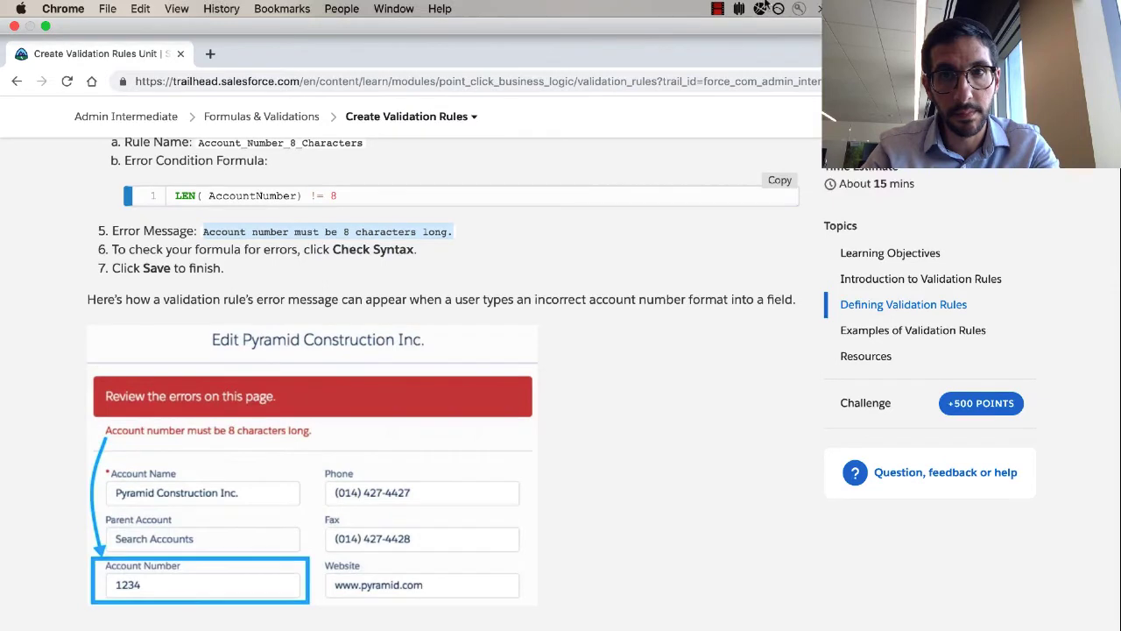
{"action": "left_click", "coordinate": [718, 9]}
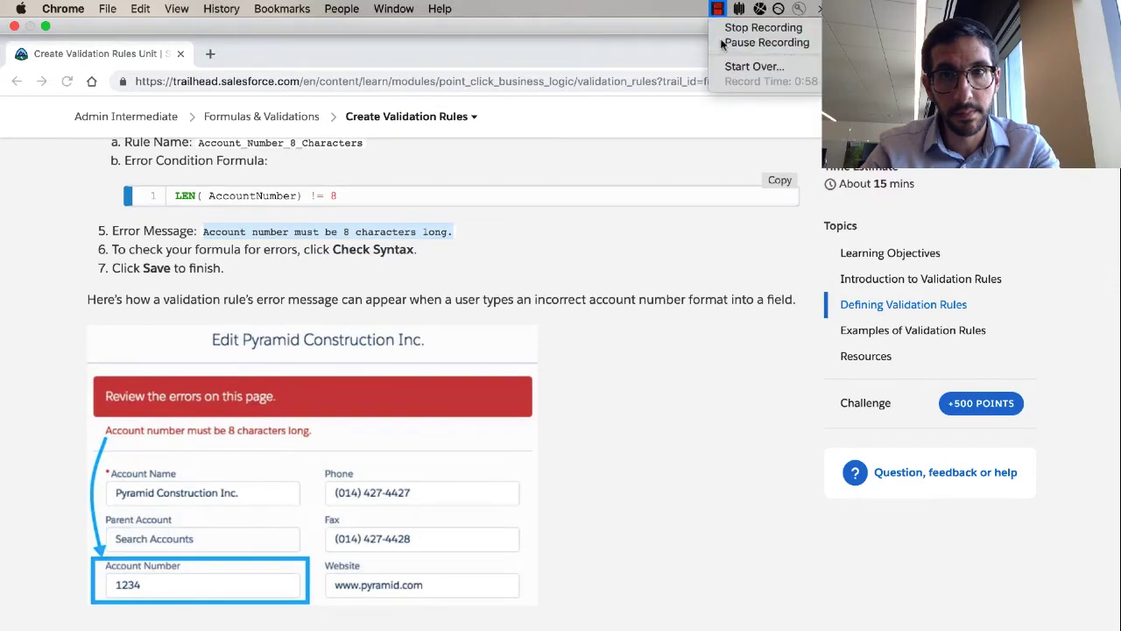
{"action": "left_click", "coordinate": [721, 32]}
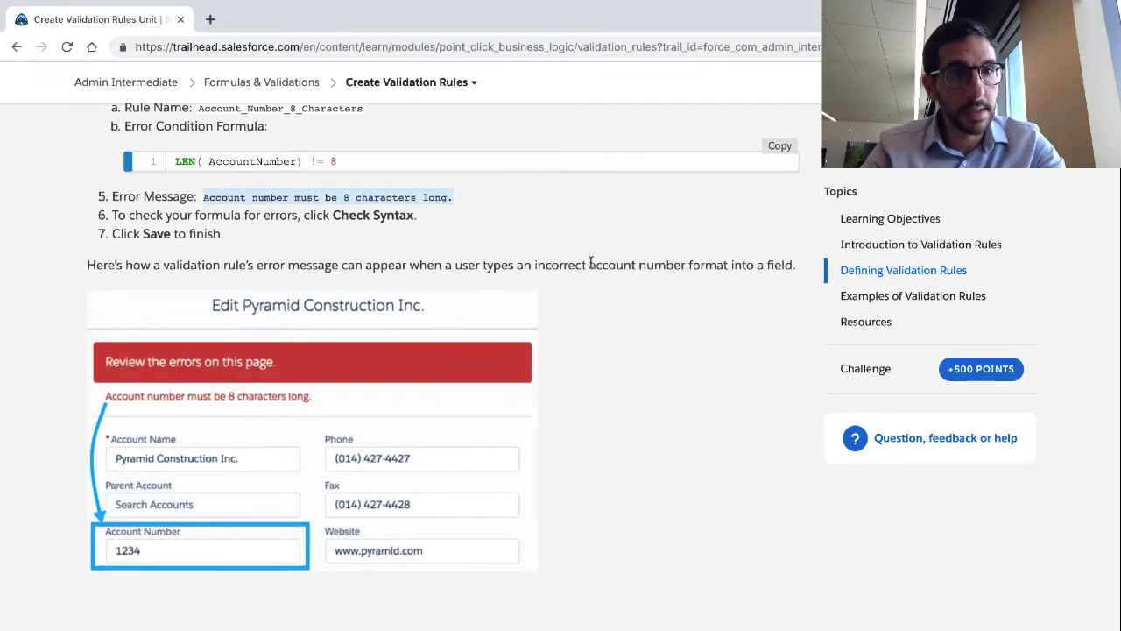
- Read the Trailhead example of how the error message appears for an incorrect account number format
{"action": "triple_click", "coordinate": [529, 265]}
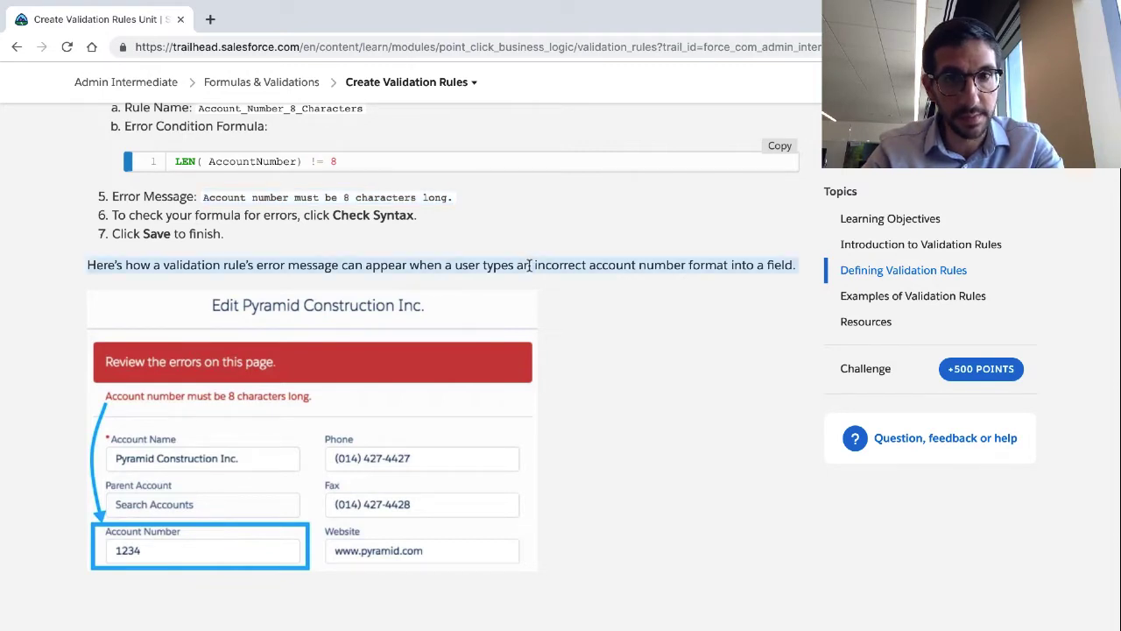
{"action": "scroll", "coordinate": [529, 264], "scroll_direction": "down", "scroll_amount": 1}
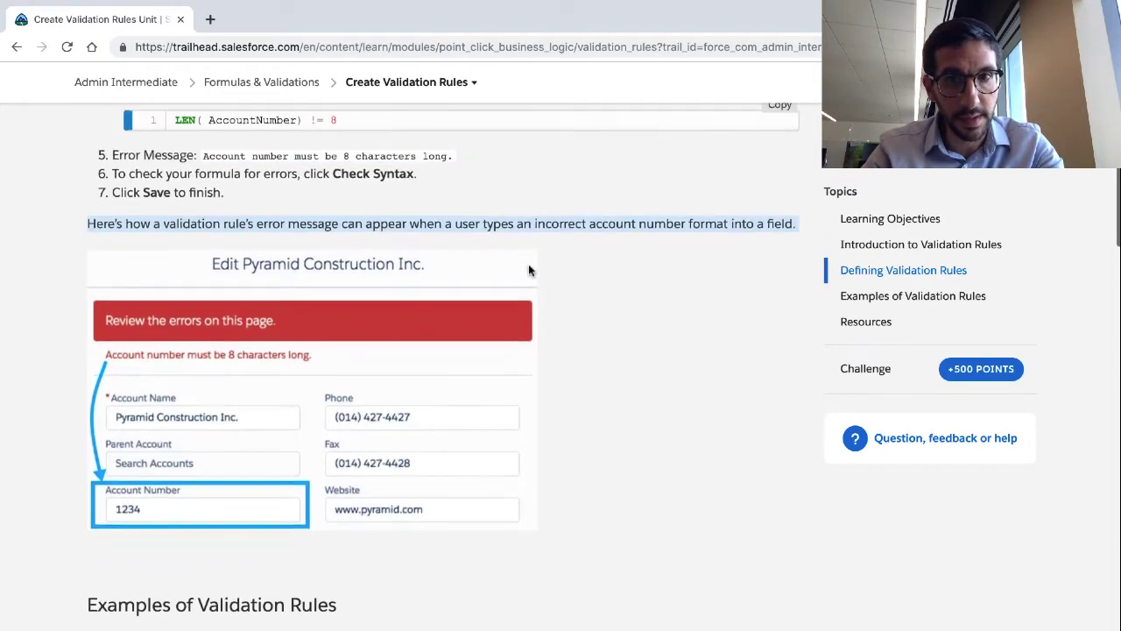
{"action": "scroll", "coordinate": [529, 268], "scroll_direction": "down", "scroll_amount": 5}
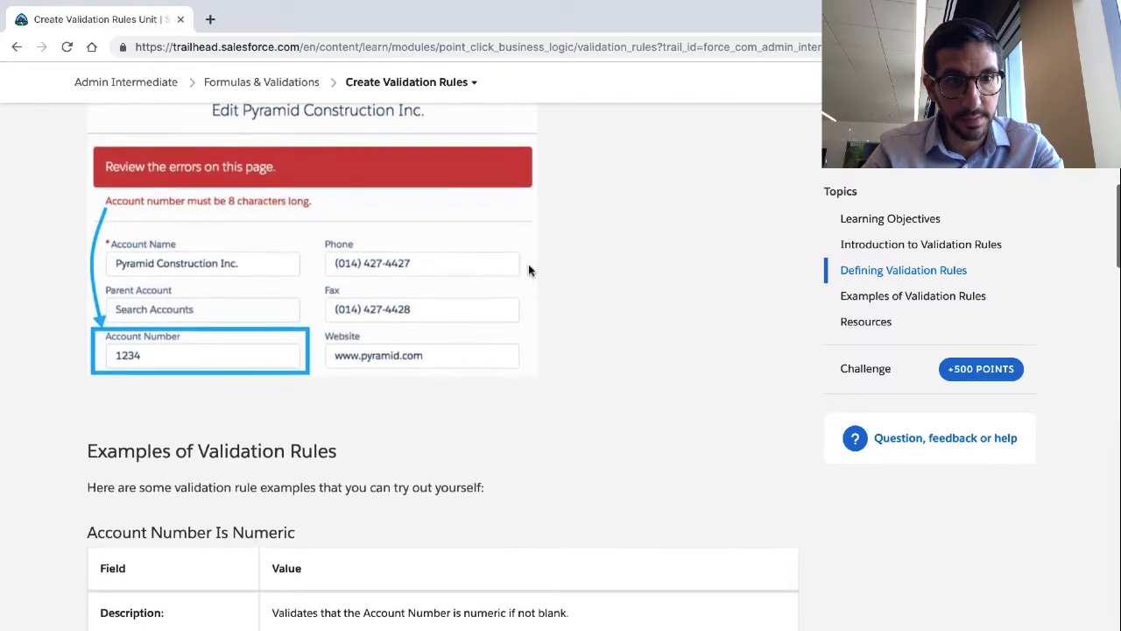
{"action": "scroll", "coordinate": [529, 268], "scroll_direction": "up", "scroll_amount": 4}
- Switch to Salesforce Setup, open the Sales app and close the extra blank browser tab
{"action": "key", "text": "ctrl+Right"}
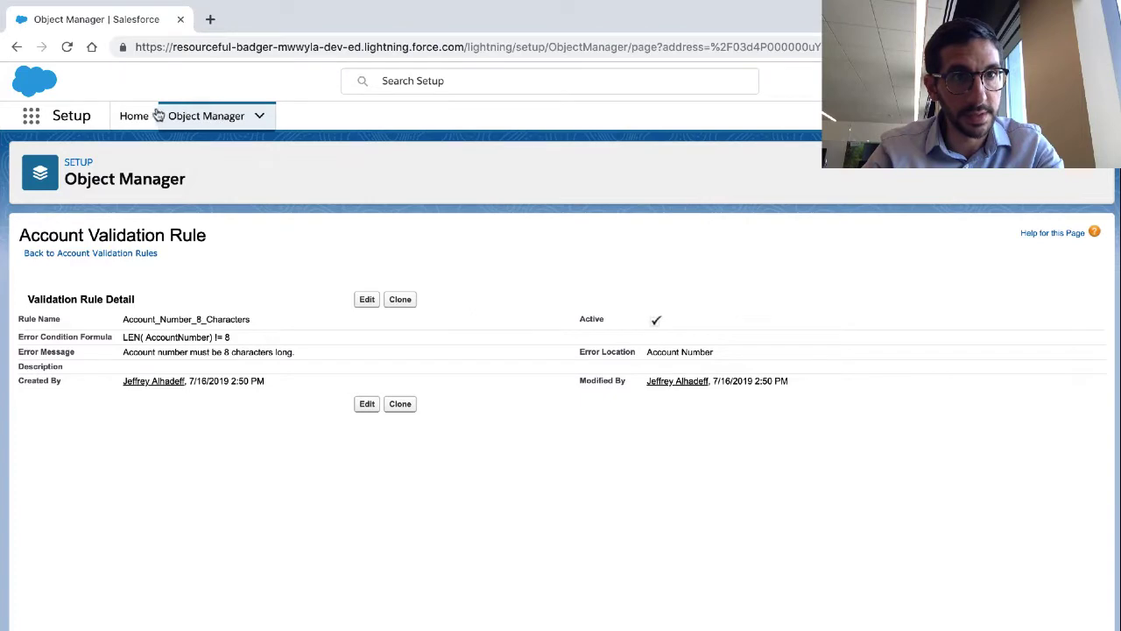
{"action": "left_click", "coordinate": [30, 117]}
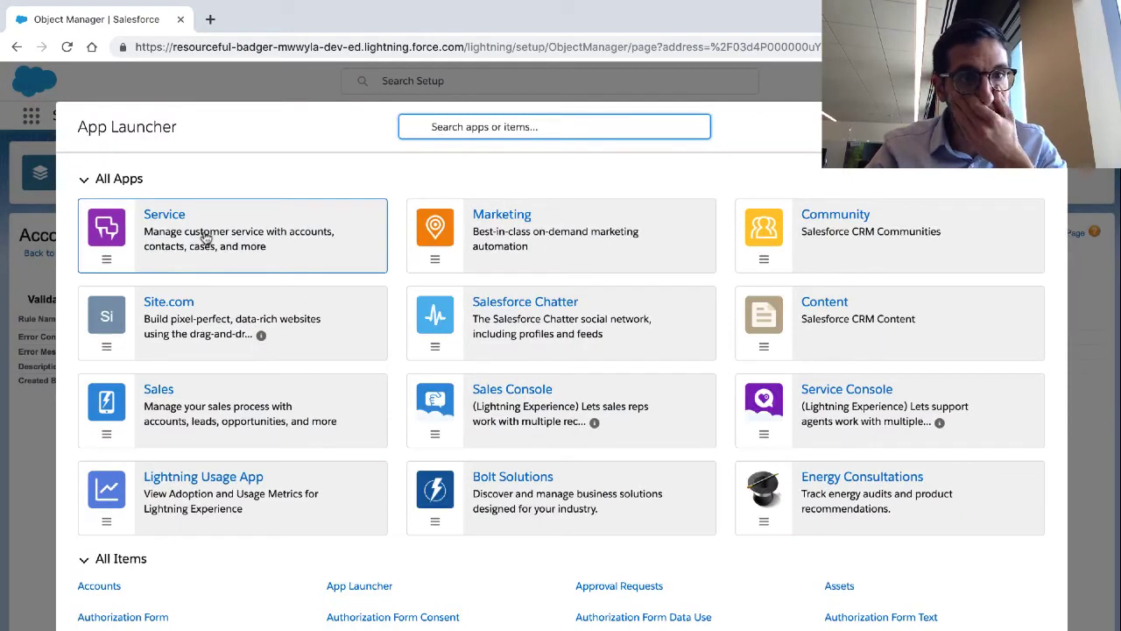
{"action": "right_click", "coordinate": [160, 391]}
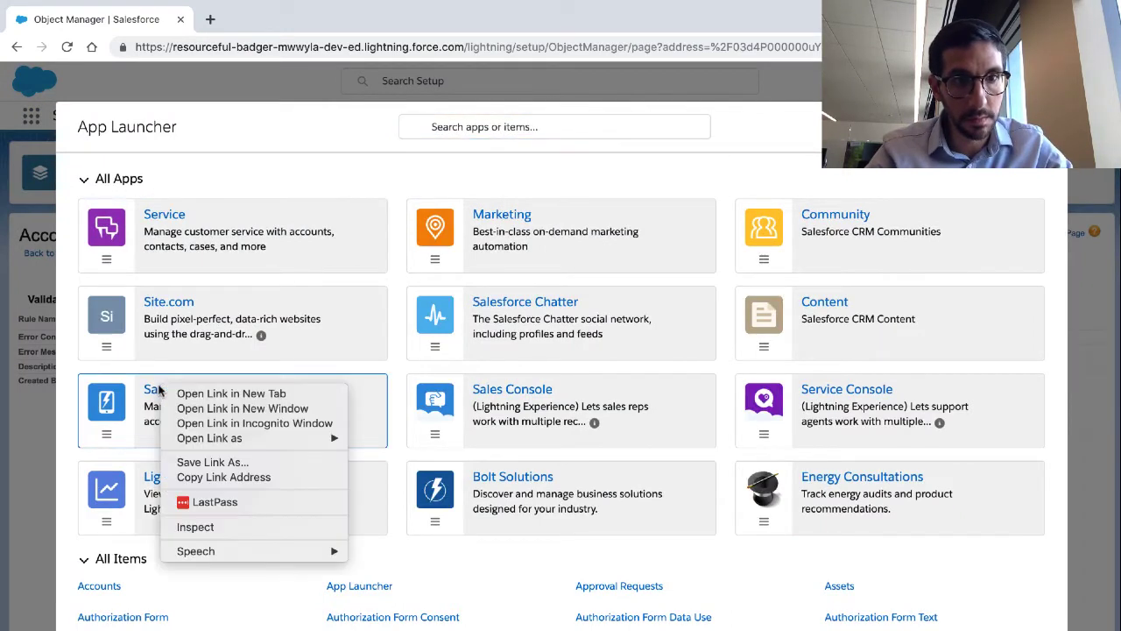
{"action": "left_click", "coordinate": [184, 393]}
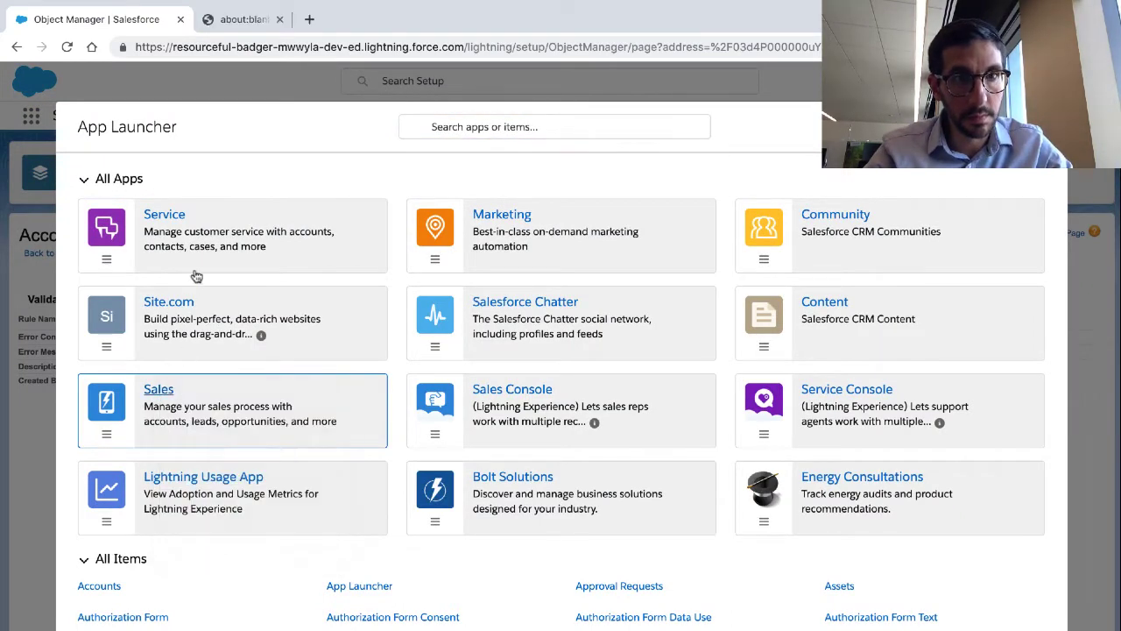
{"action": "left_click", "coordinate": [160, 392]}
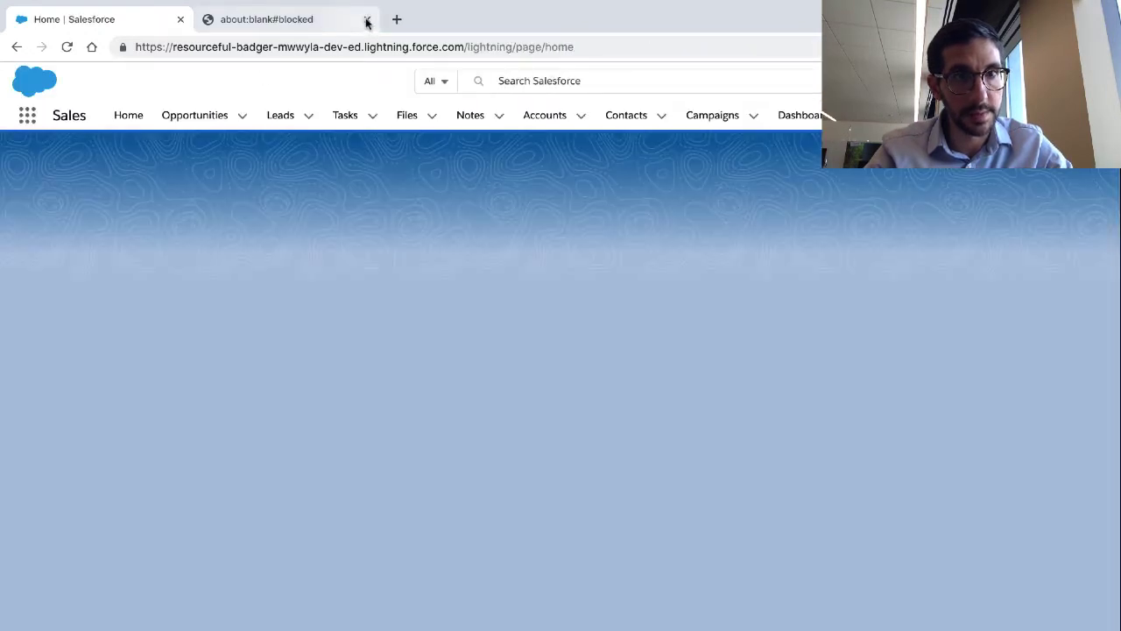
{"action": "left_click", "coordinate": [367, 20]}
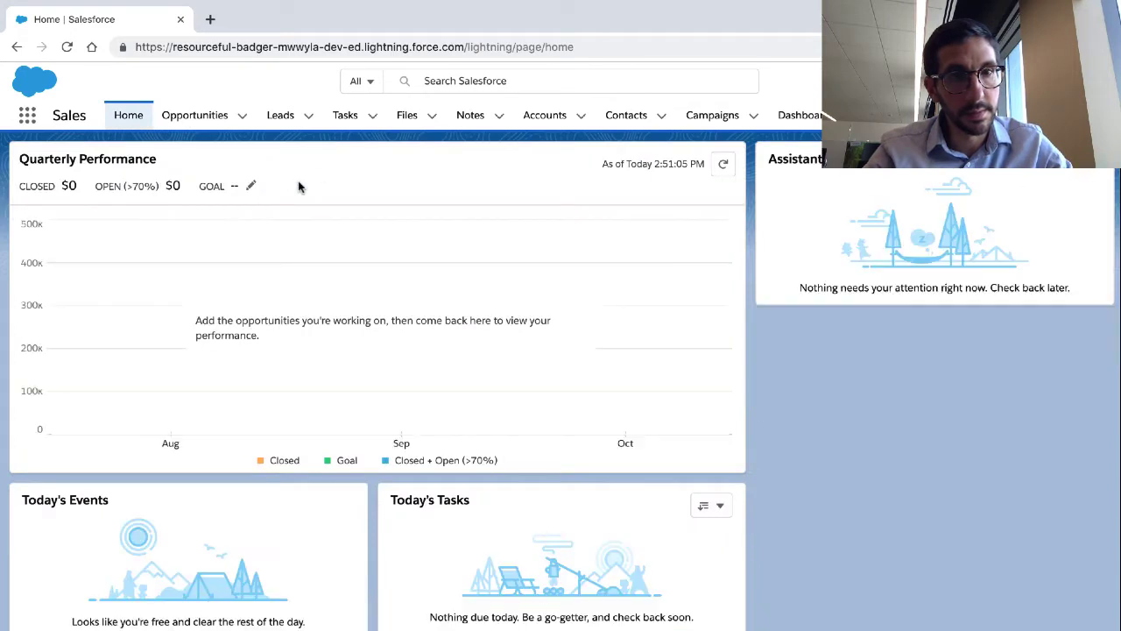
- Open the Express Logistics and Transport account and show its details
{"action": "left_click", "coordinate": [548, 120]}
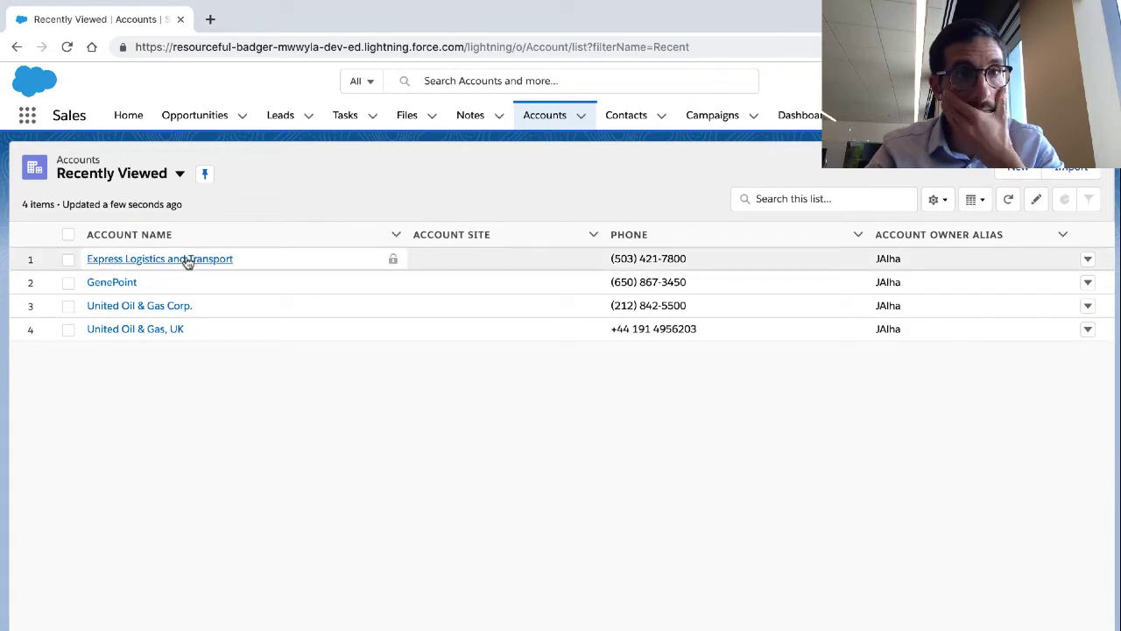
{"action": "left_click", "coordinate": [187, 259]}
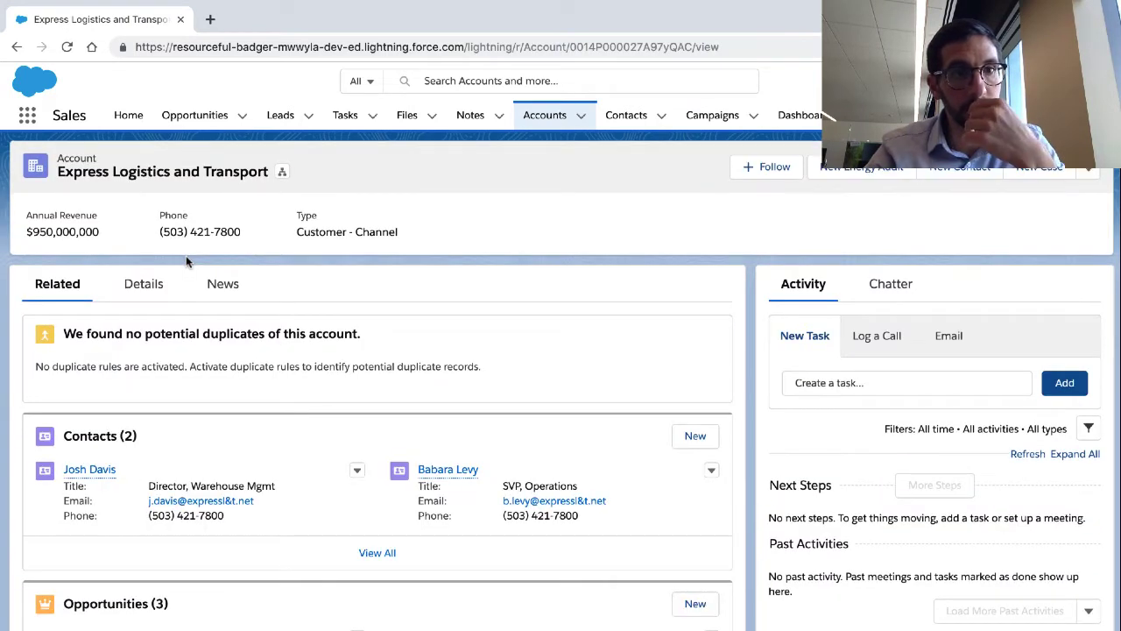
{"action": "scroll", "coordinate": [186, 260], "scroll_direction": "down", "scroll_amount": 1}
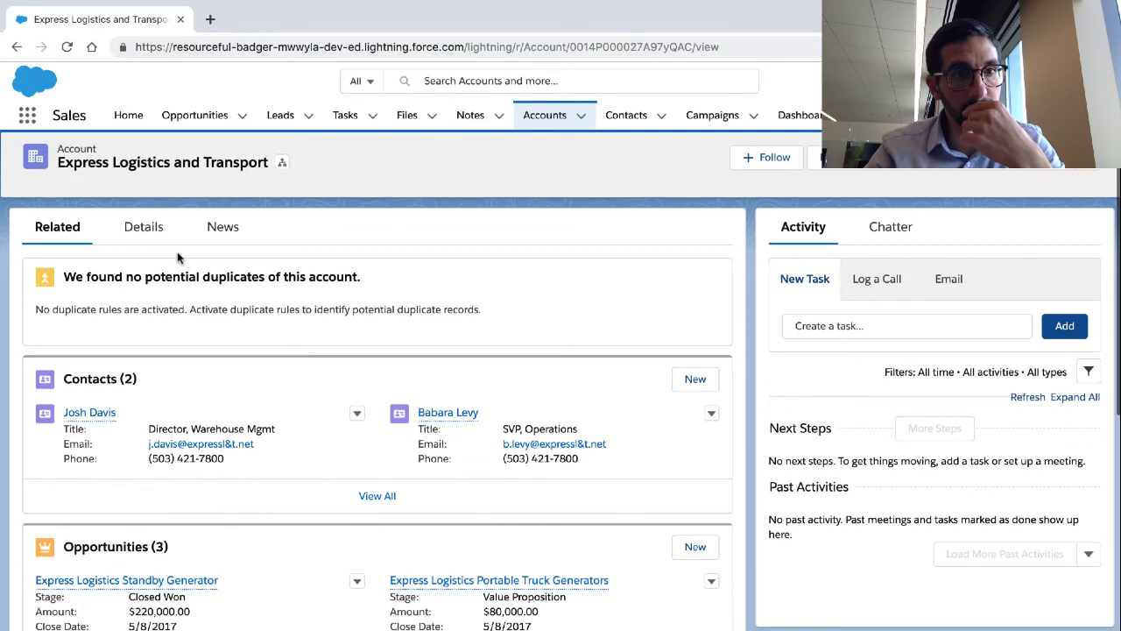
{"action": "left_click", "coordinate": [162, 234]}
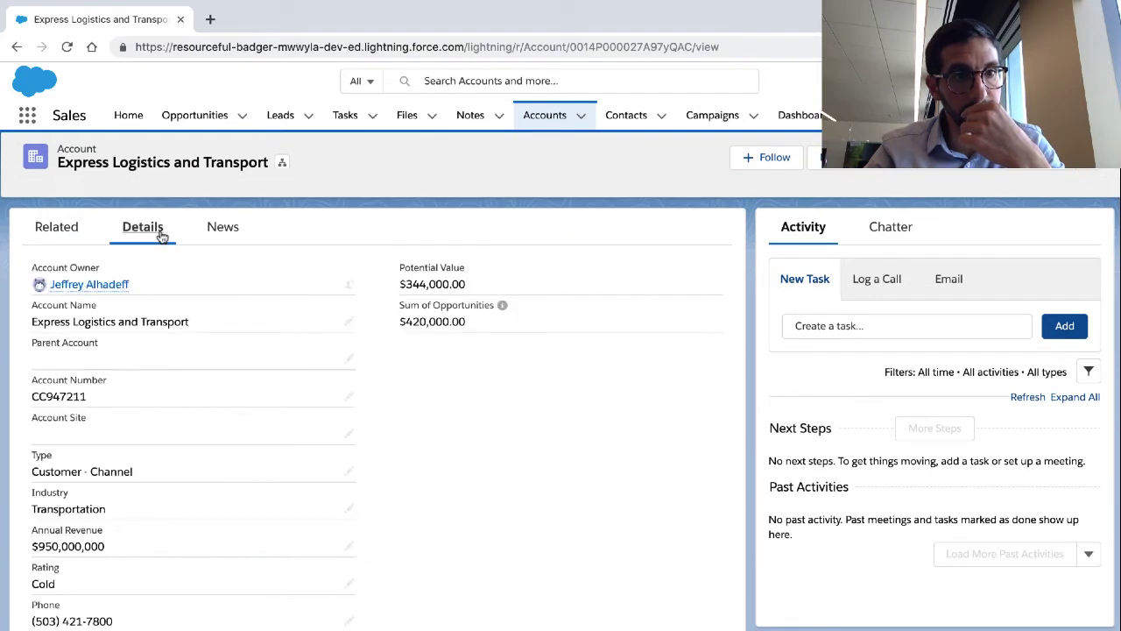
- Append six extra digits to the account number, try to save the account and dismiss the error notice
{"action": "left_click", "coordinate": [348, 397]}
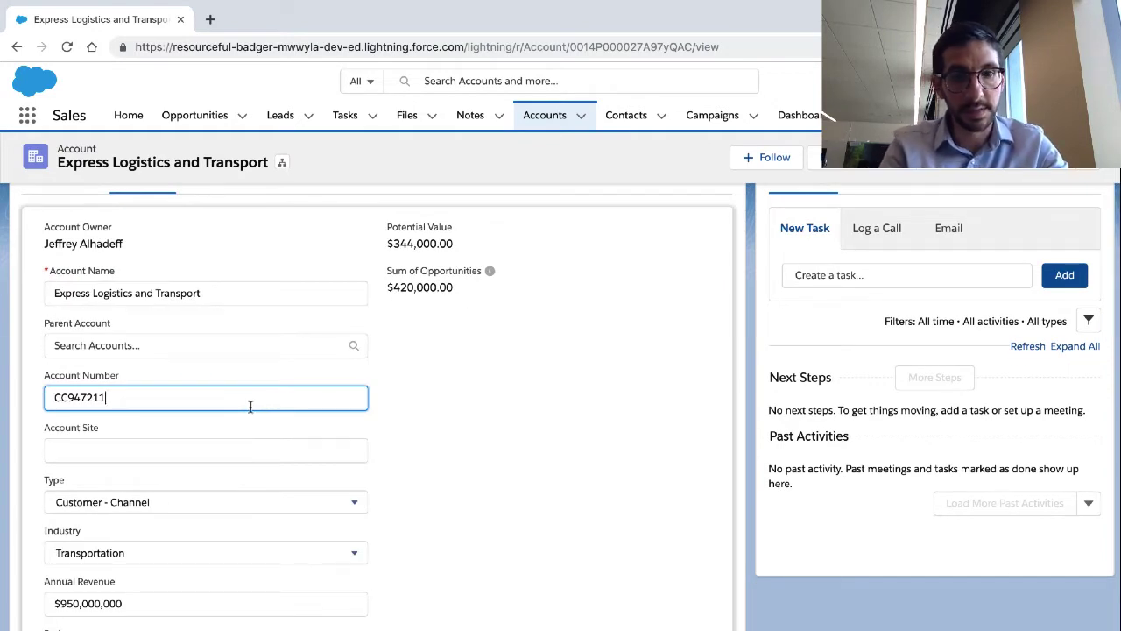
{"action": "type", "text": "999999"}
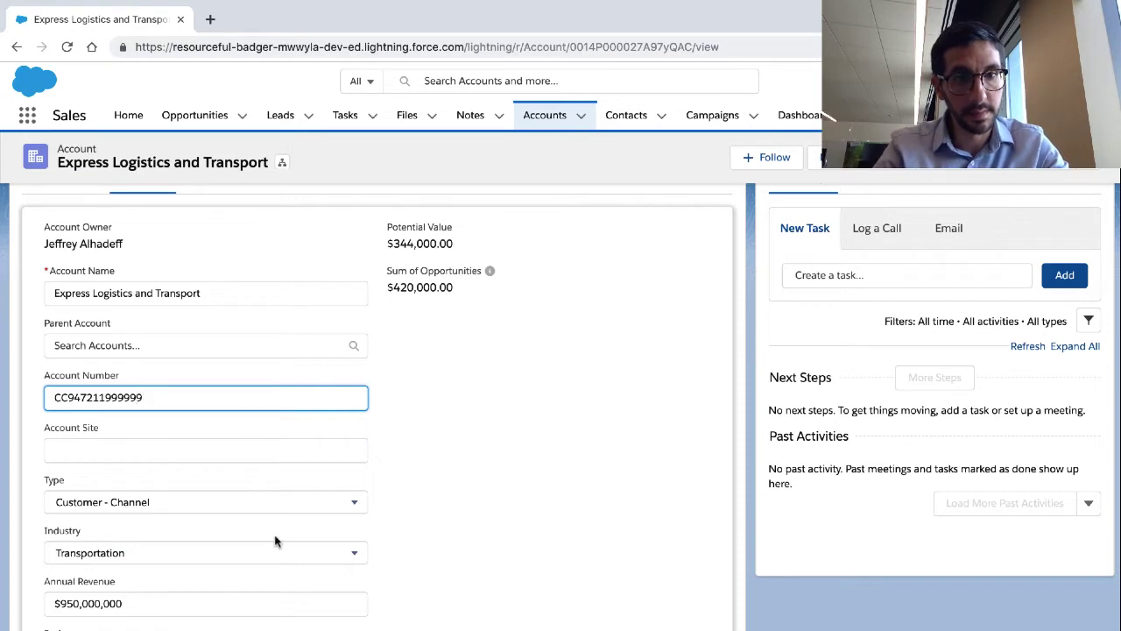
{"action": "key", "text": "Return"}
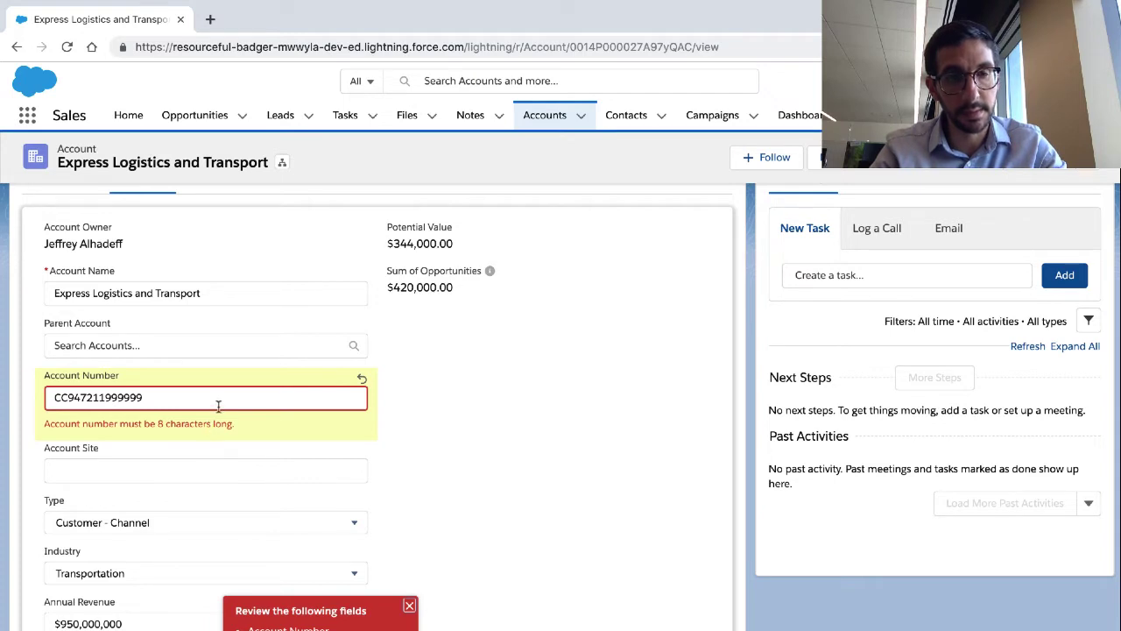
{"action": "left_click", "coordinate": [410, 607]}
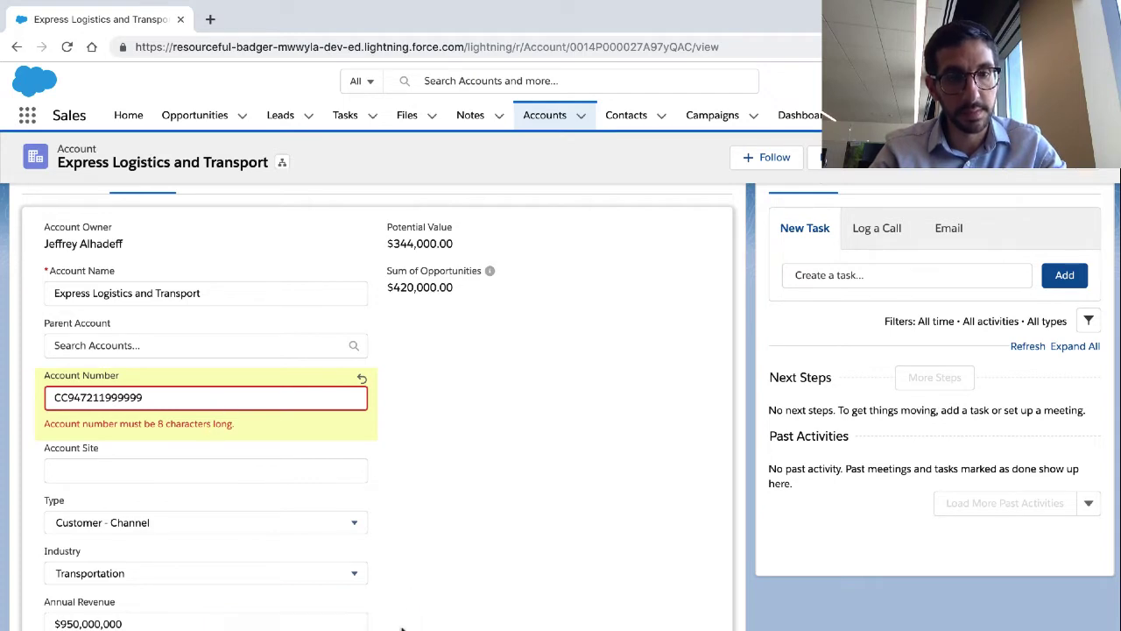
- Remove the six extra digits from the account number and save the account
{"action": "left_click_drag", "start_coordinate": [163, 397], "coordinate": [109, 392]}
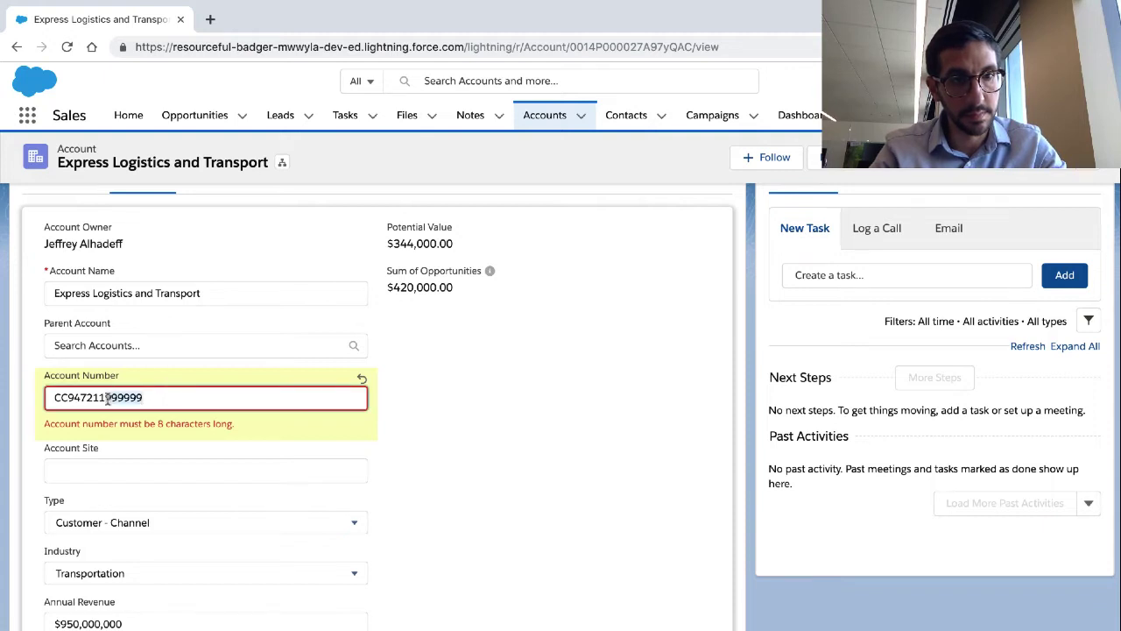
{"action": "key", "text": "BackSpace"}
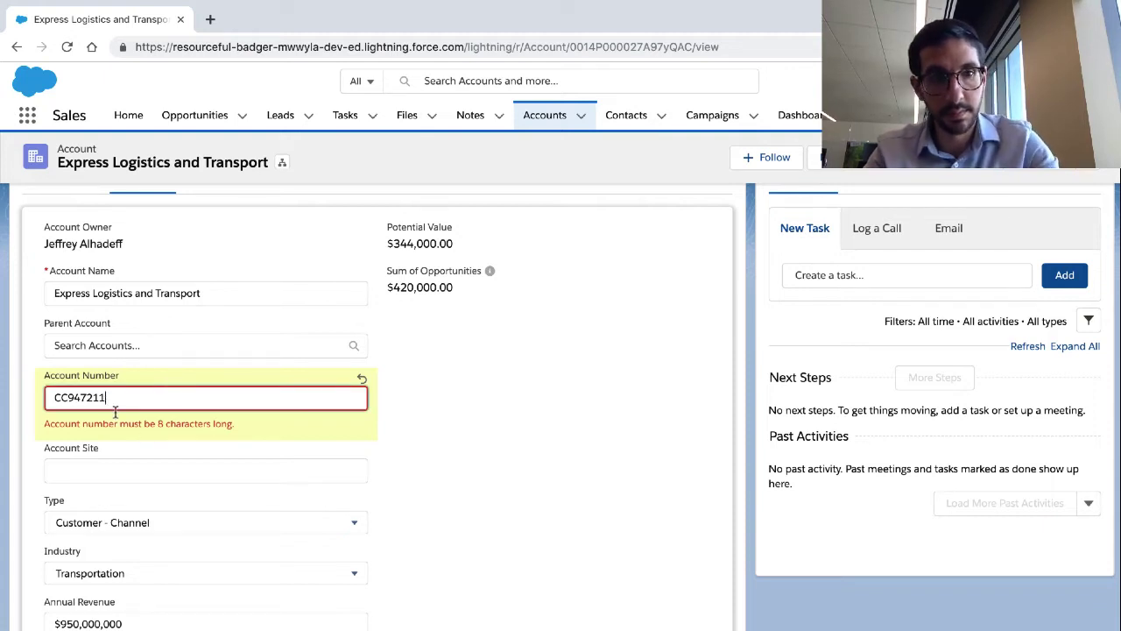
{"action": "key", "text": "Return"}
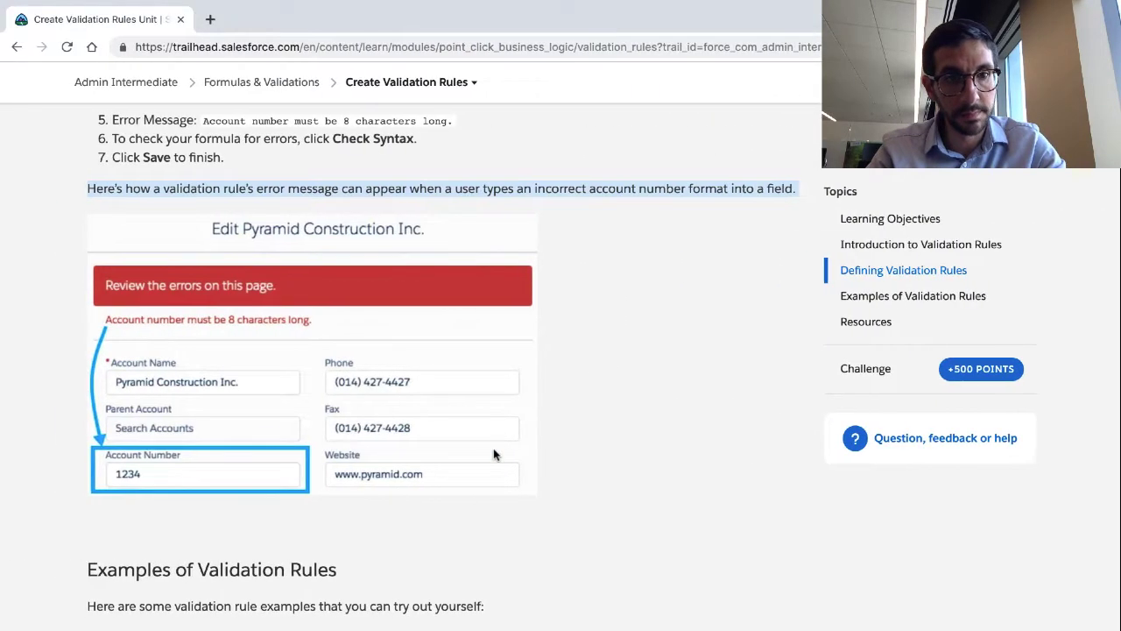
- Read the Account Number Is Numeric and Date Must Be in the Current Year validation rule examples in the Trailhead unit
{"action": "scroll", "coordinate": [490, 476], "scroll_direction": "down", "scroll_amount": 3}
{"action": "scroll", "coordinate": [491, 478], "scroll_direction": "down", "scroll_amount": 1}
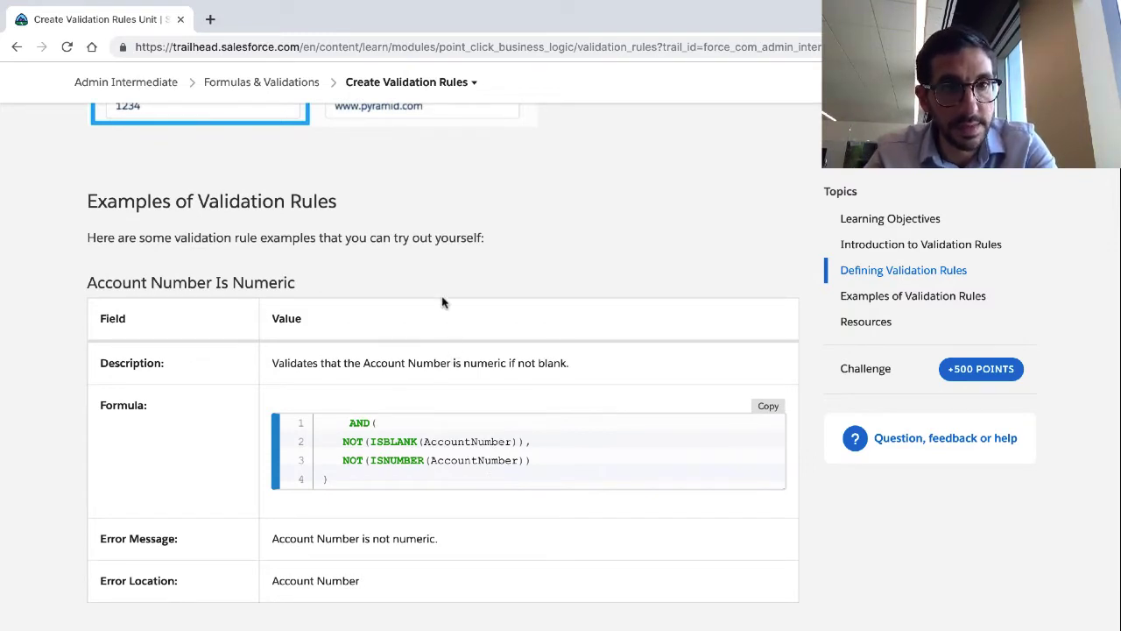
{"action": "scroll", "coordinate": [443, 302], "scroll_direction": "down", "scroll_amount": 1}
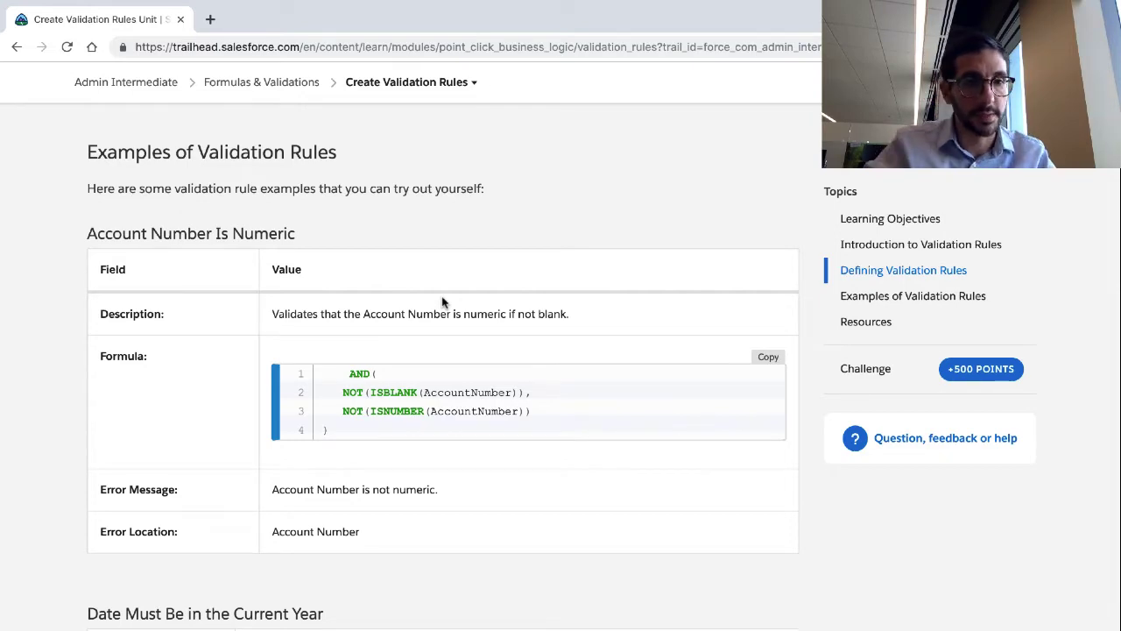
{"action": "scroll", "coordinate": [442, 302], "scroll_direction": "down", "scroll_amount": 2}
{"action": "scroll", "coordinate": [443, 303], "scroll_direction": "down", "scroll_amount": 3}
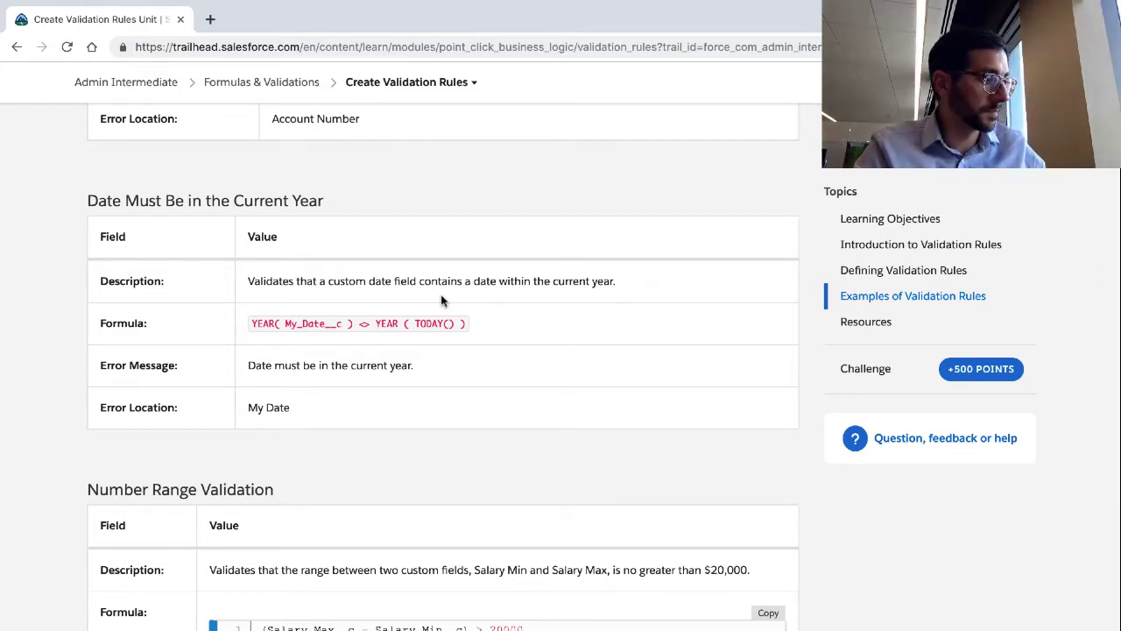
{"action": "scroll", "coordinate": [441, 301], "scroll_direction": "down", "scroll_amount": 2}
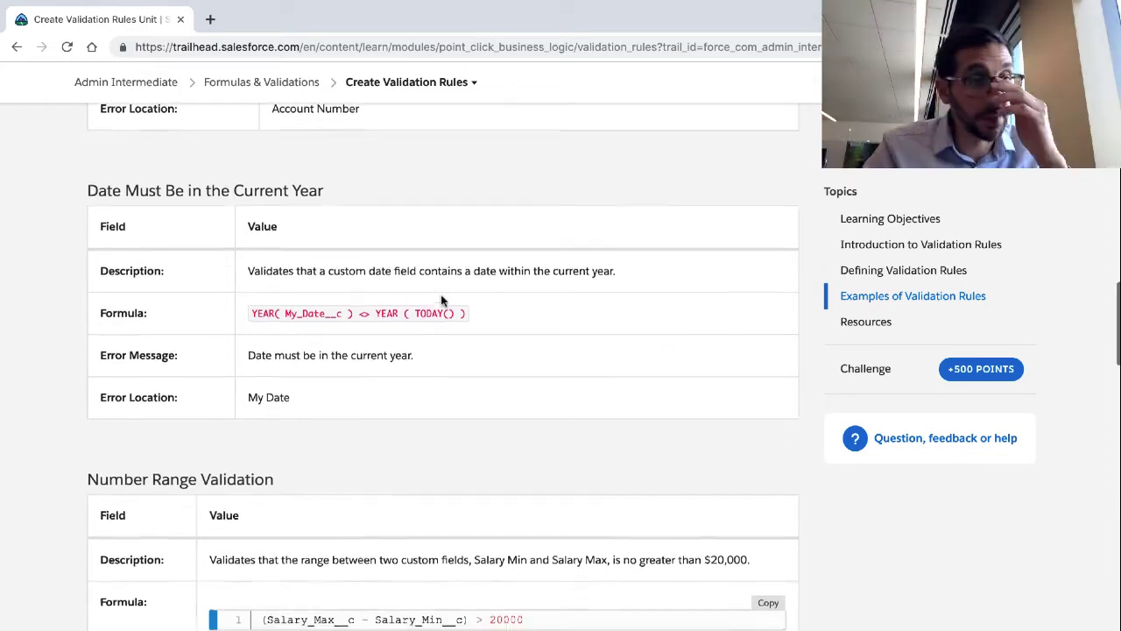
- Examine the formulas and error settings of the Number Range Validation and Website Extension examples
{"action": "scroll", "coordinate": [441, 300], "scroll_direction": "down", "scroll_amount": 2}
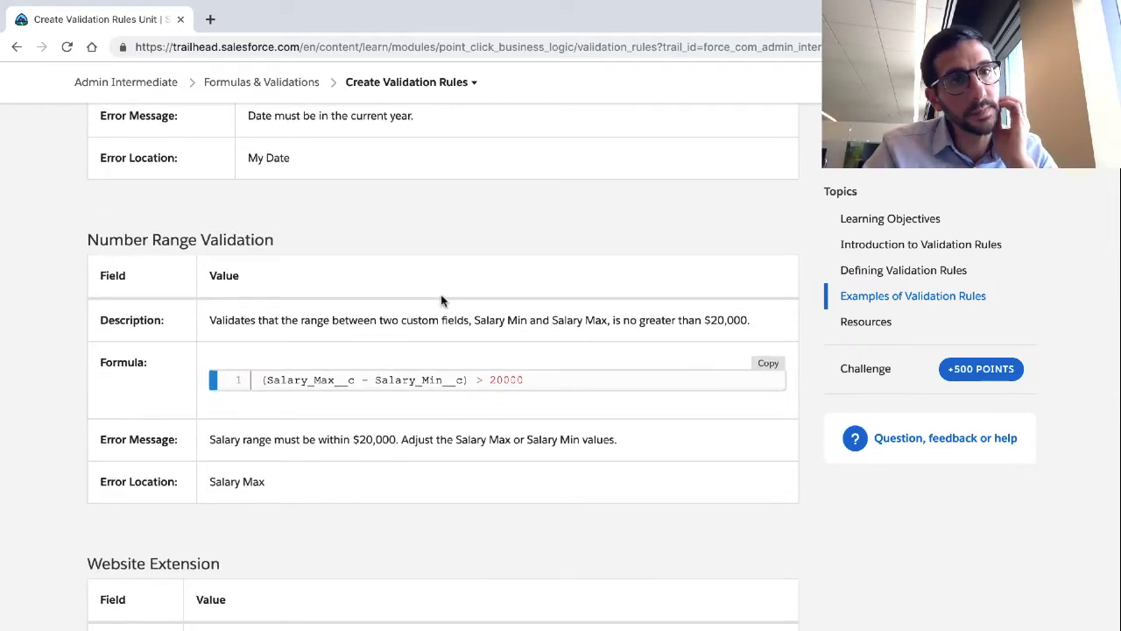
{"action": "scroll", "coordinate": [442, 301], "scroll_direction": "down", "scroll_amount": 1}
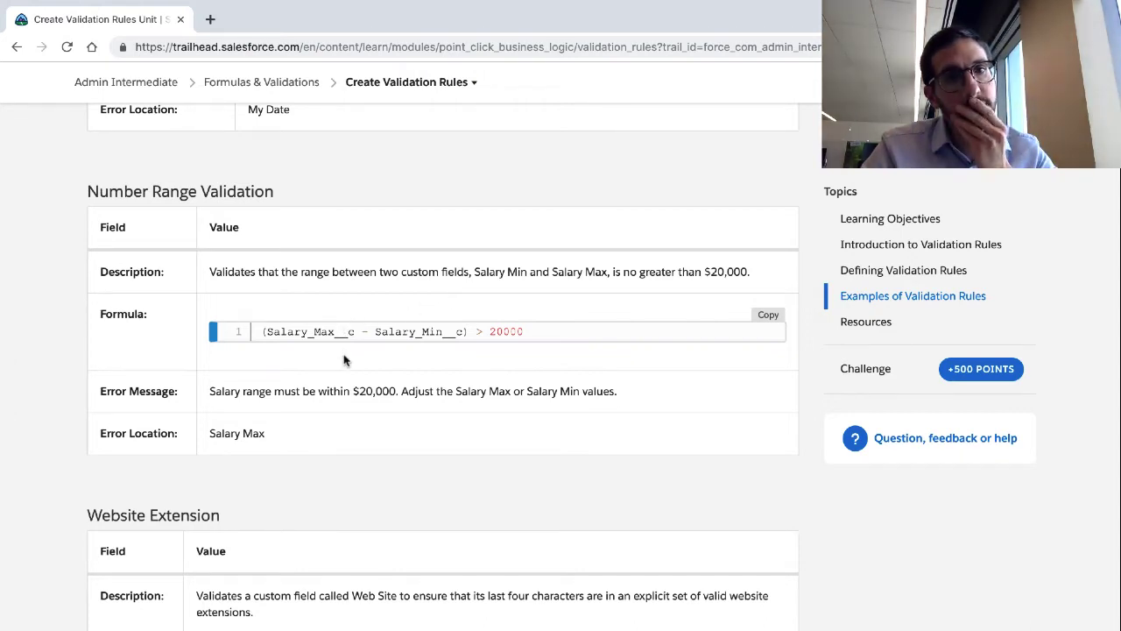
{"action": "scroll", "coordinate": [359, 352], "scroll_direction": "down", "scroll_amount": 1}
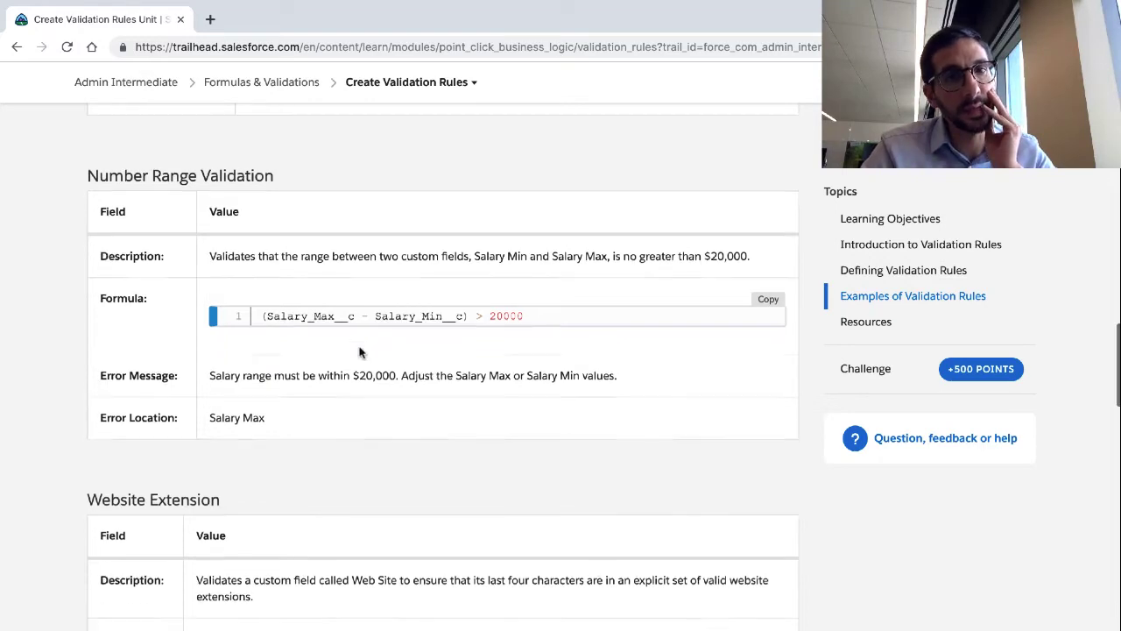
{"action": "scroll", "coordinate": [359, 352], "scroll_direction": "down", "scroll_amount": 1}
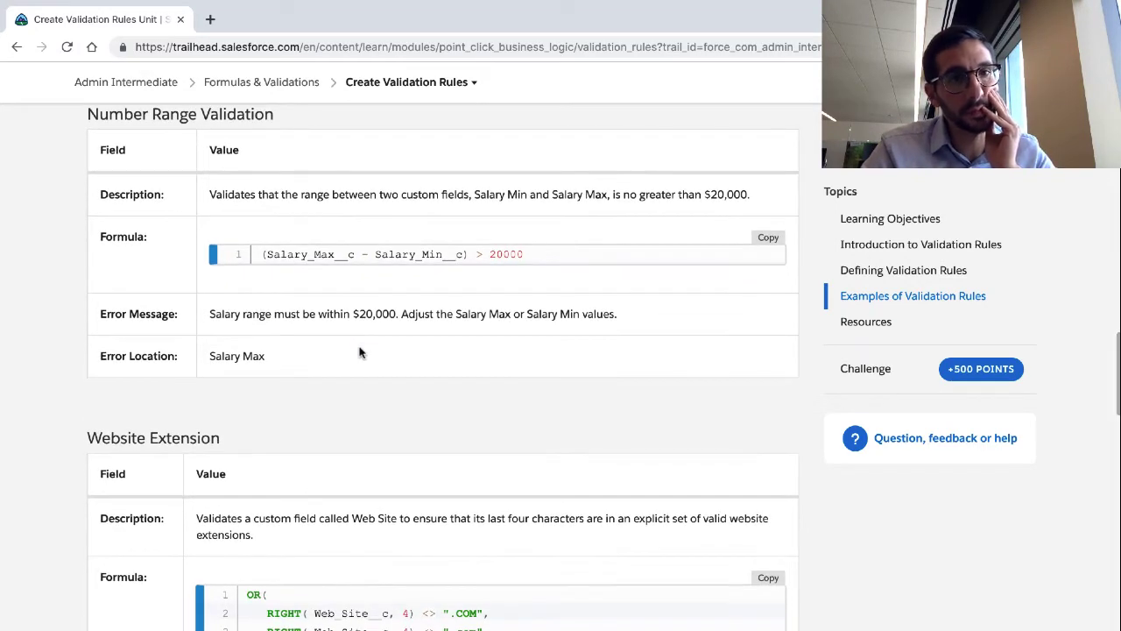
{"action": "scroll", "coordinate": [359, 352], "scroll_direction": "down", "scroll_amount": 1}
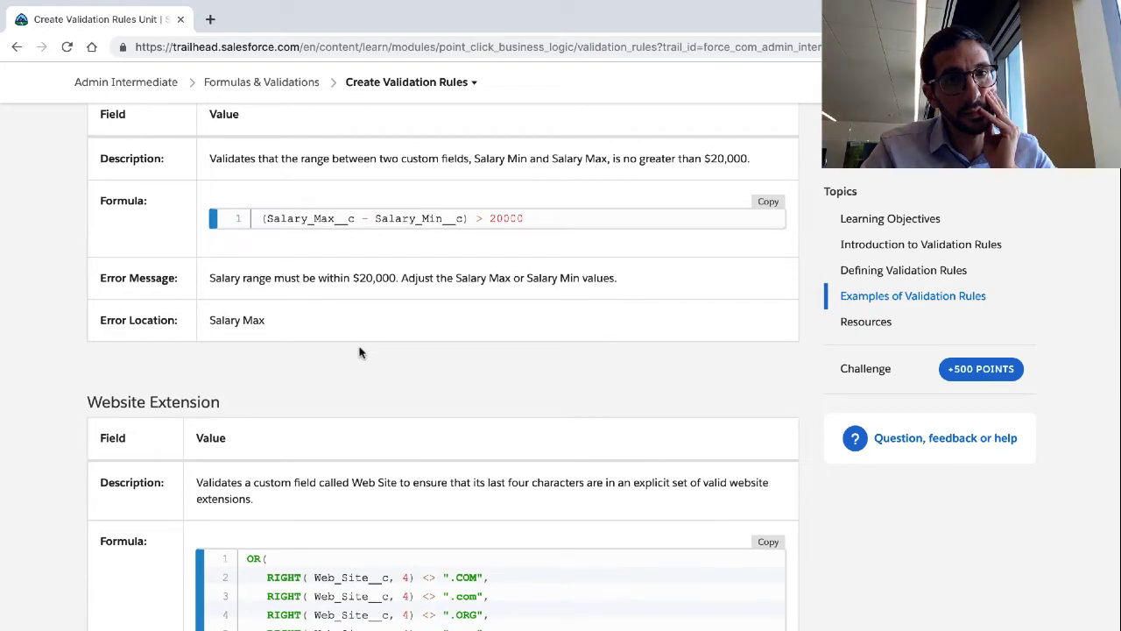
{"action": "scroll", "coordinate": [359, 352], "scroll_direction": "down", "scroll_amount": 3}
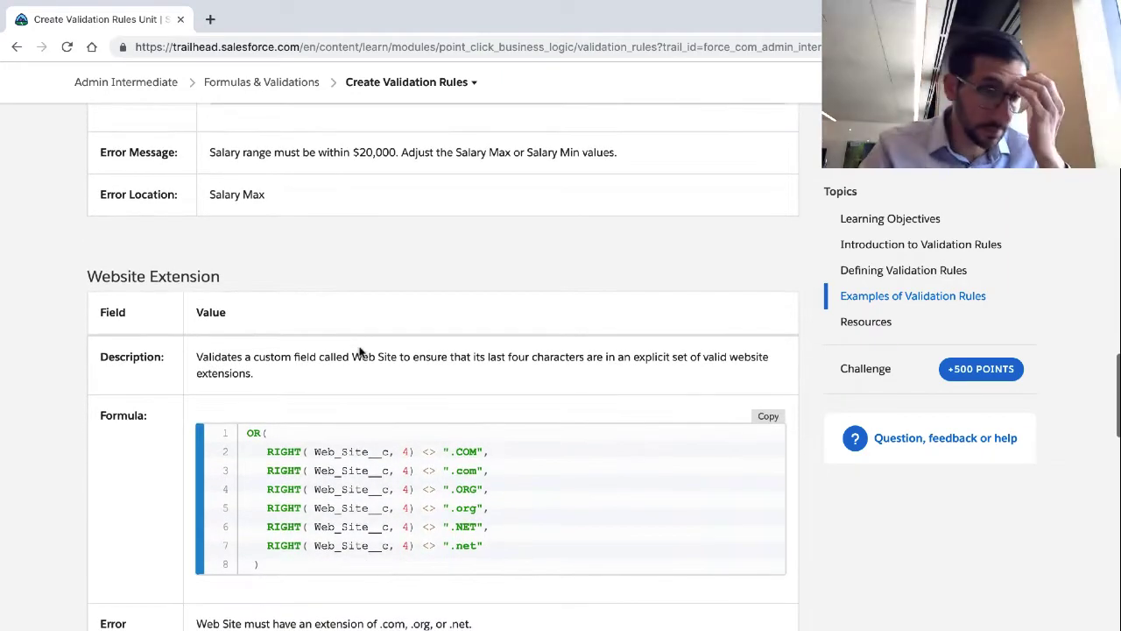
{"action": "scroll", "coordinate": [359, 352], "scroll_direction": "down", "scroll_amount": 2}
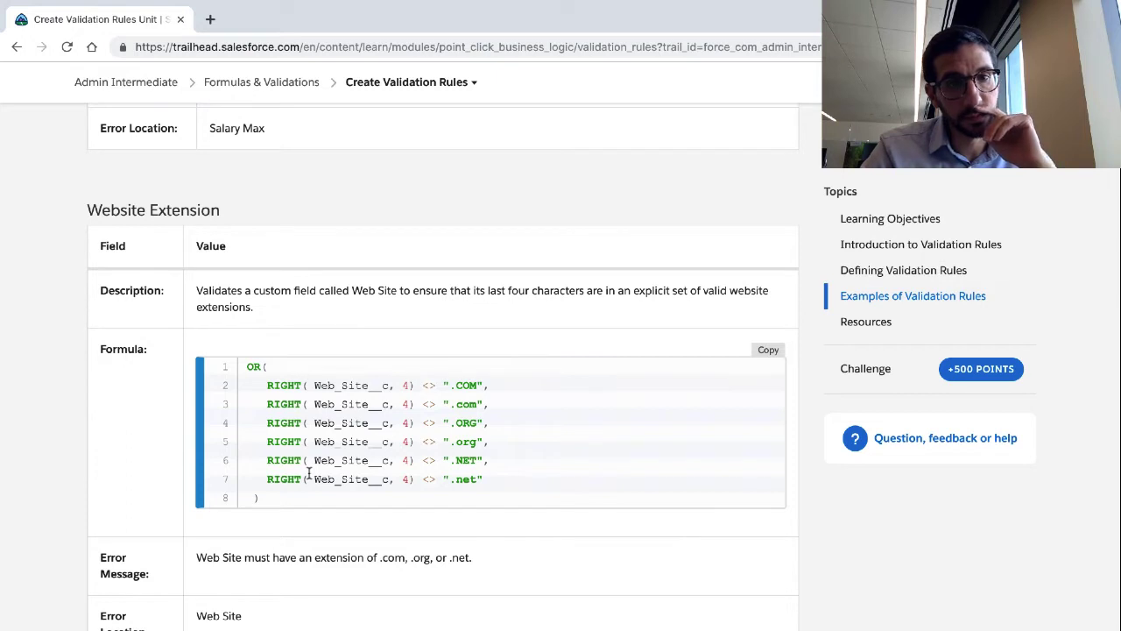
{"action": "scroll", "coordinate": [308, 473], "scroll_direction": "down", "scroll_amount": 1}
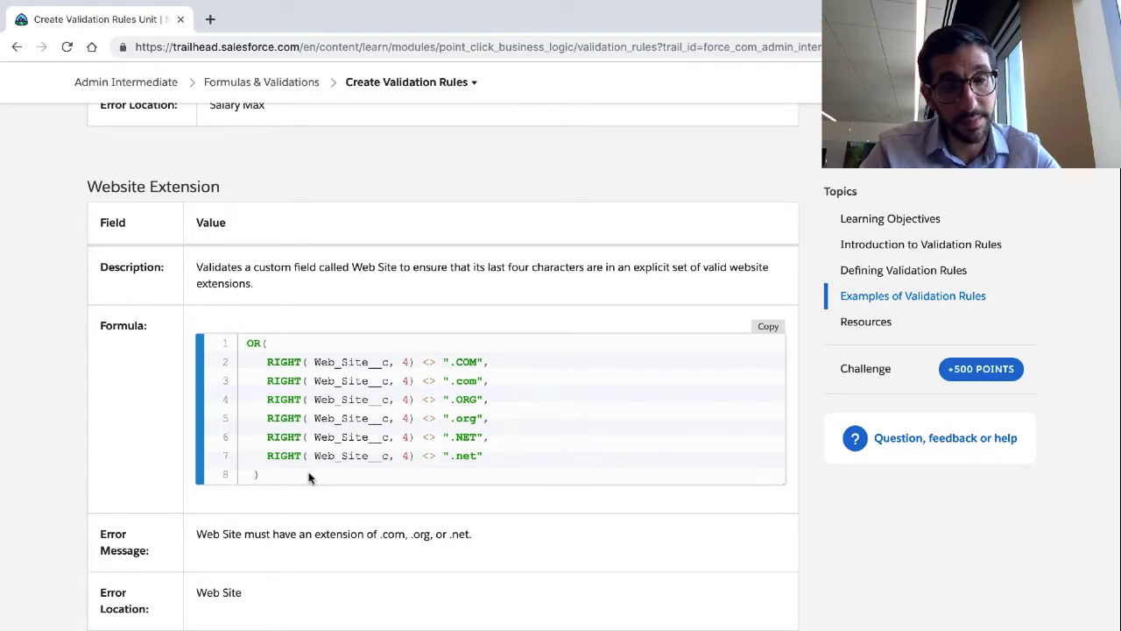
{"action": "scroll", "coordinate": [309, 477], "scroll_direction": "down", "scroll_amount": 1}
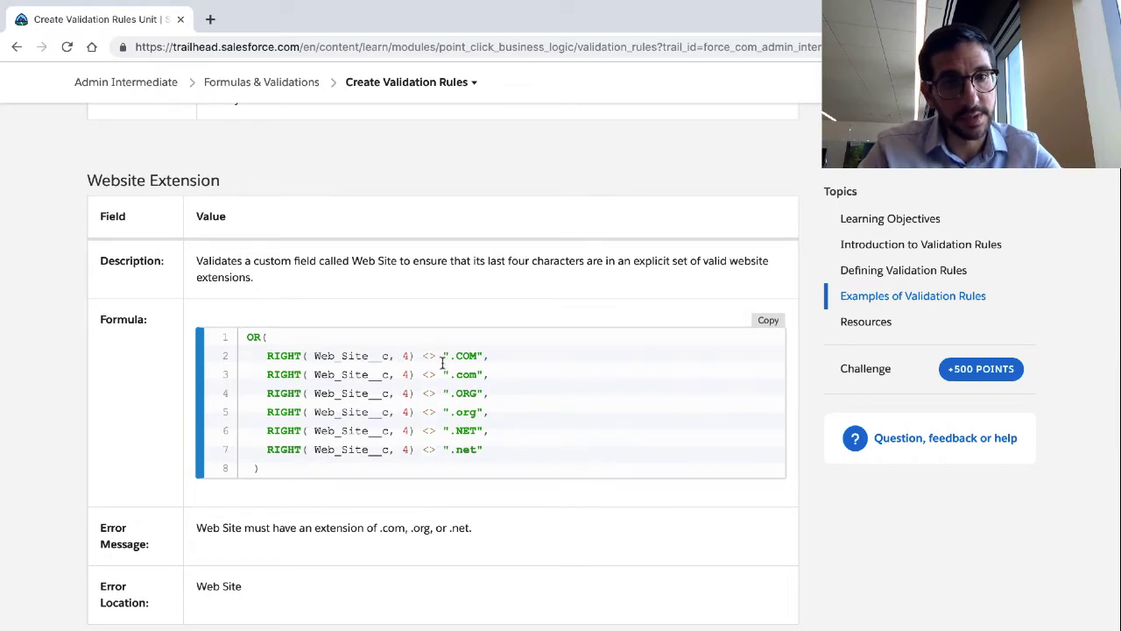
{"action": "scroll", "coordinate": [443, 364], "scroll_direction": "down", "scroll_amount": 1}
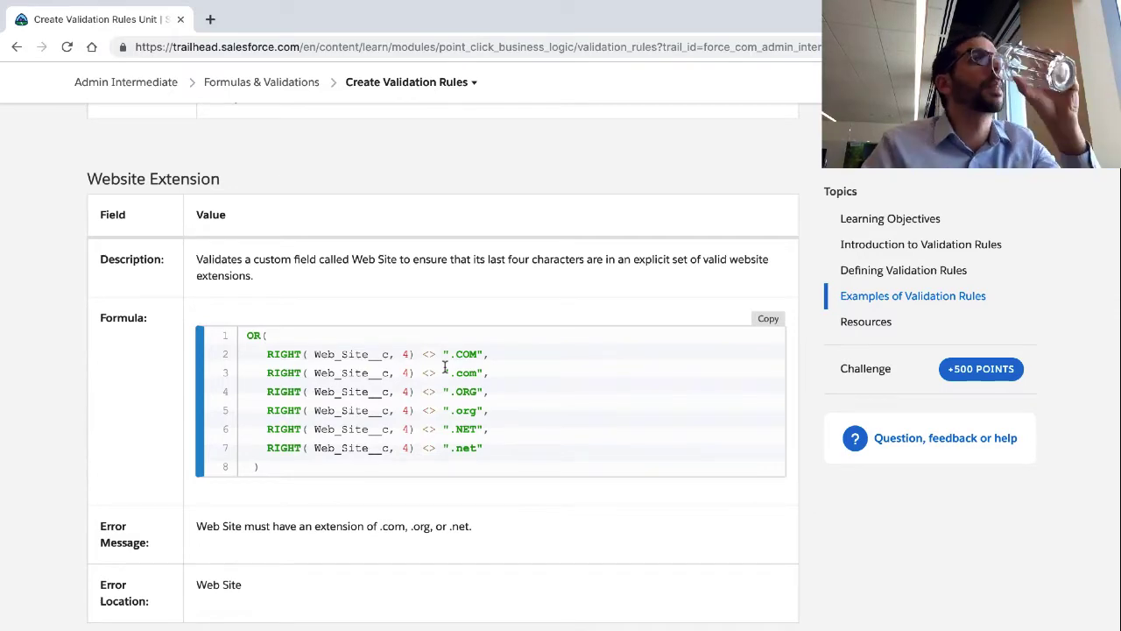
{"action": "scroll", "coordinate": [442, 389], "scroll_direction": "down", "scroll_amount": 1}
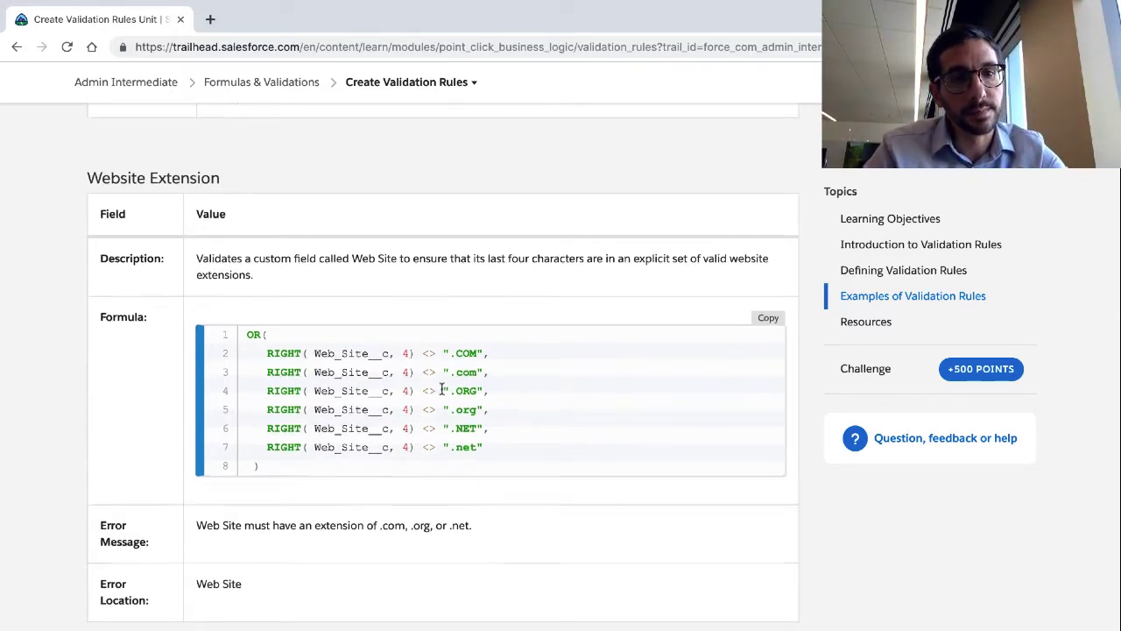
- Review the Valid Billing Country example, including its full country code formula, error message and error location
{"action": "scroll", "coordinate": [441, 390], "scroll_direction": "down", "scroll_amount": 5}
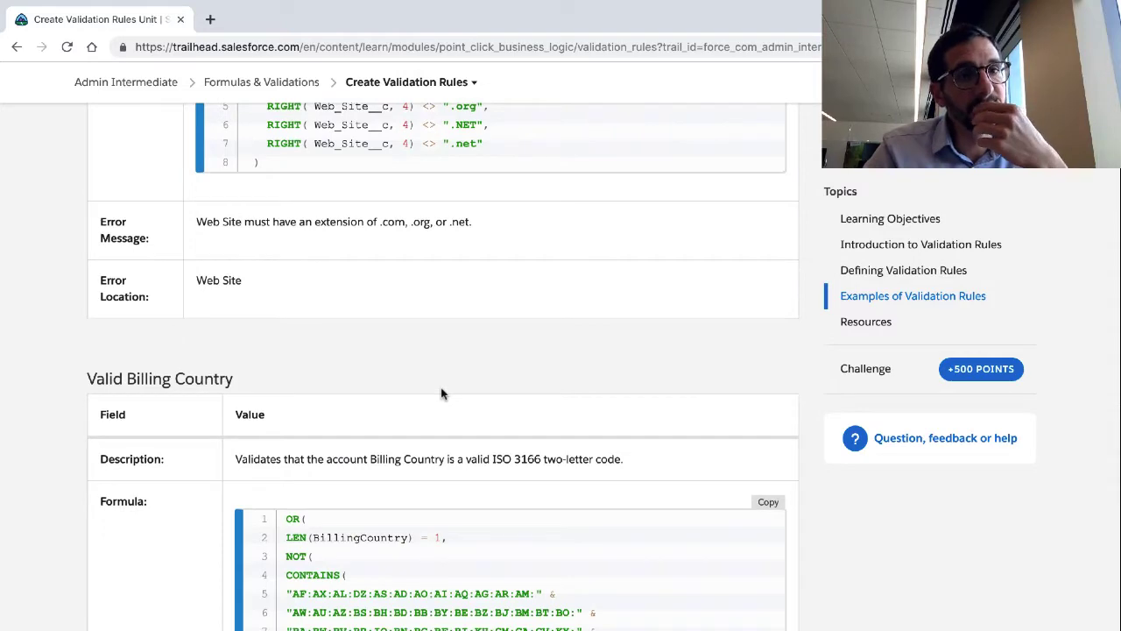
{"action": "scroll", "coordinate": [442, 393], "scroll_direction": "down", "scroll_amount": 3}
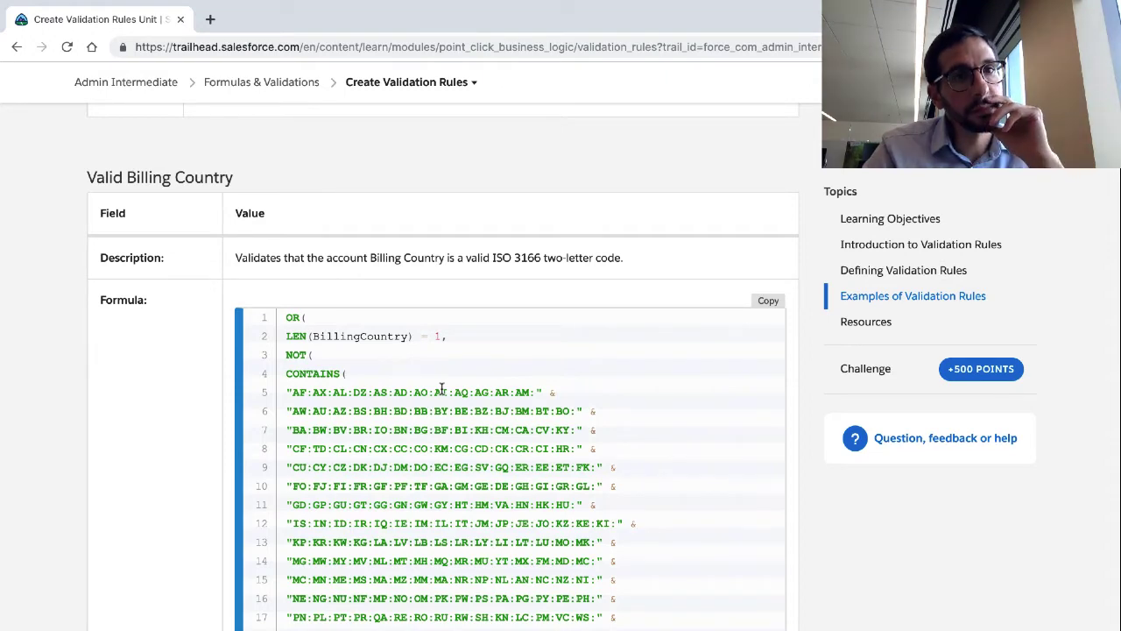
{"action": "scroll", "coordinate": [441, 388], "scroll_direction": "down", "scroll_amount": 1}
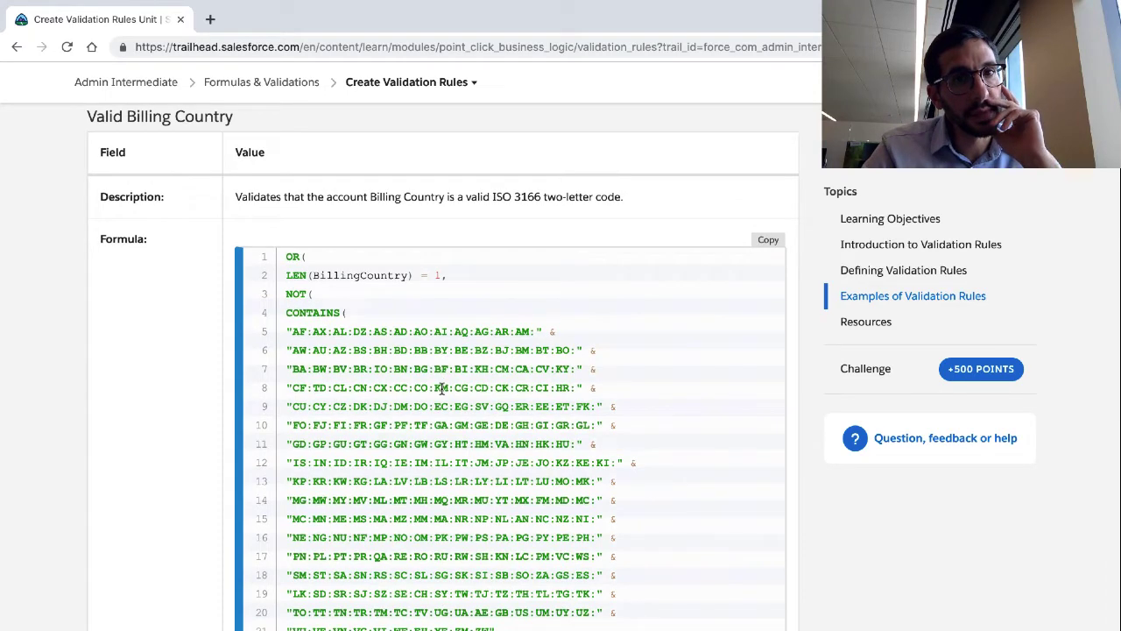
{"action": "scroll", "coordinate": [441, 388], "scroll_direction": "down", "scroll_amount": 1}
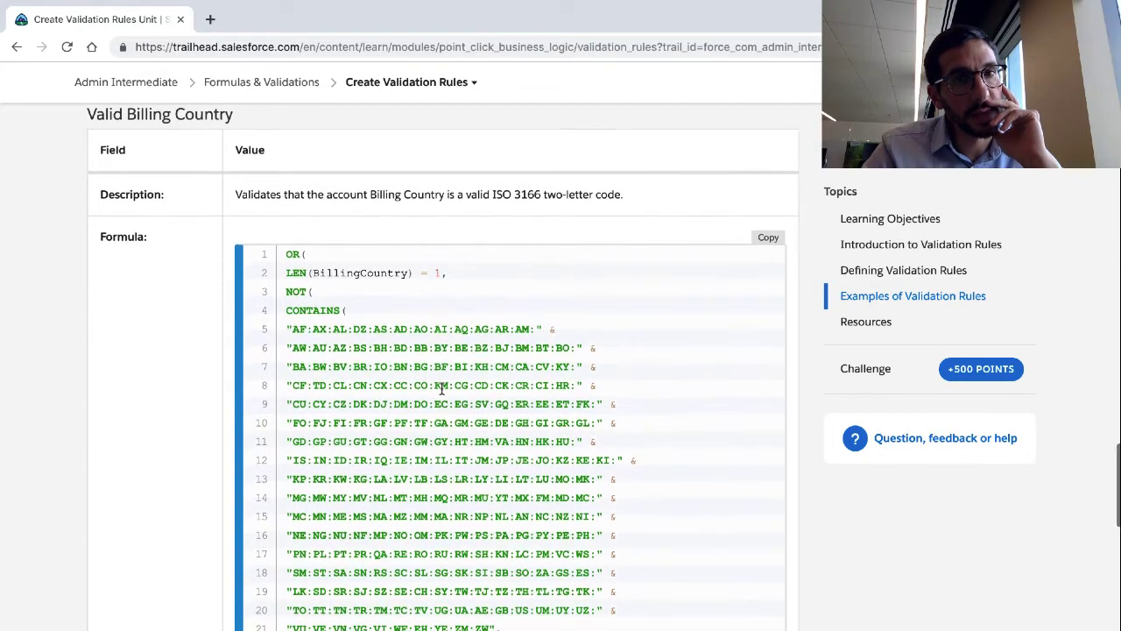
{"action": "scroll", "coordinate": [441, 389], "scroll_direction": "down", "scroll_amount": 1}
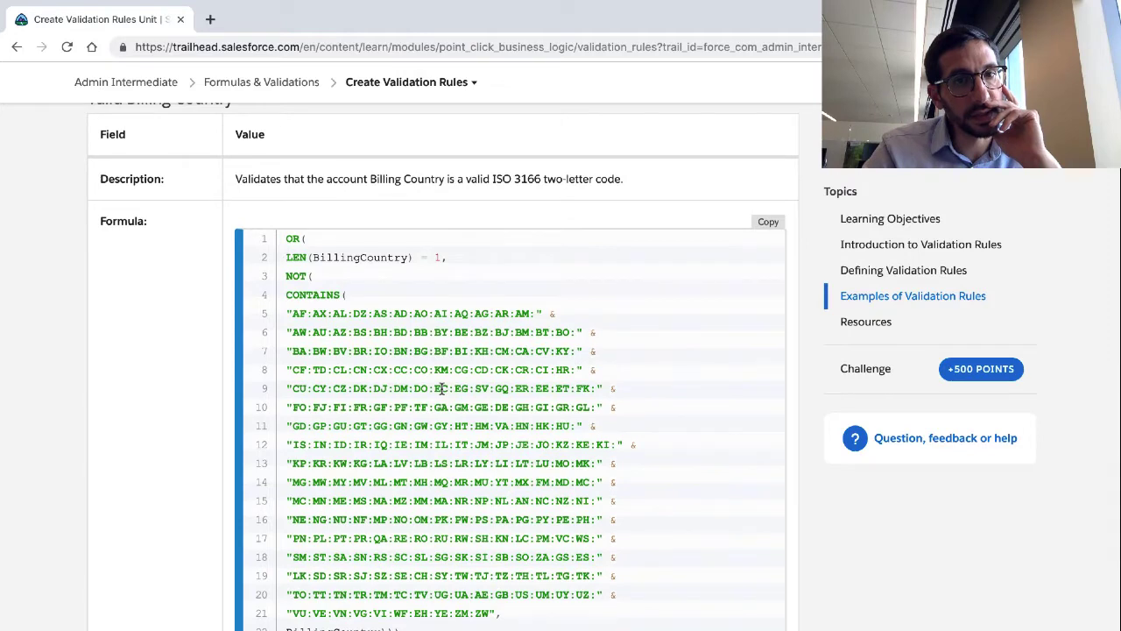
{"action": "scroll", "coordinate": [441, 388], "scroll_direction": "down", "scroll_amount": 1}
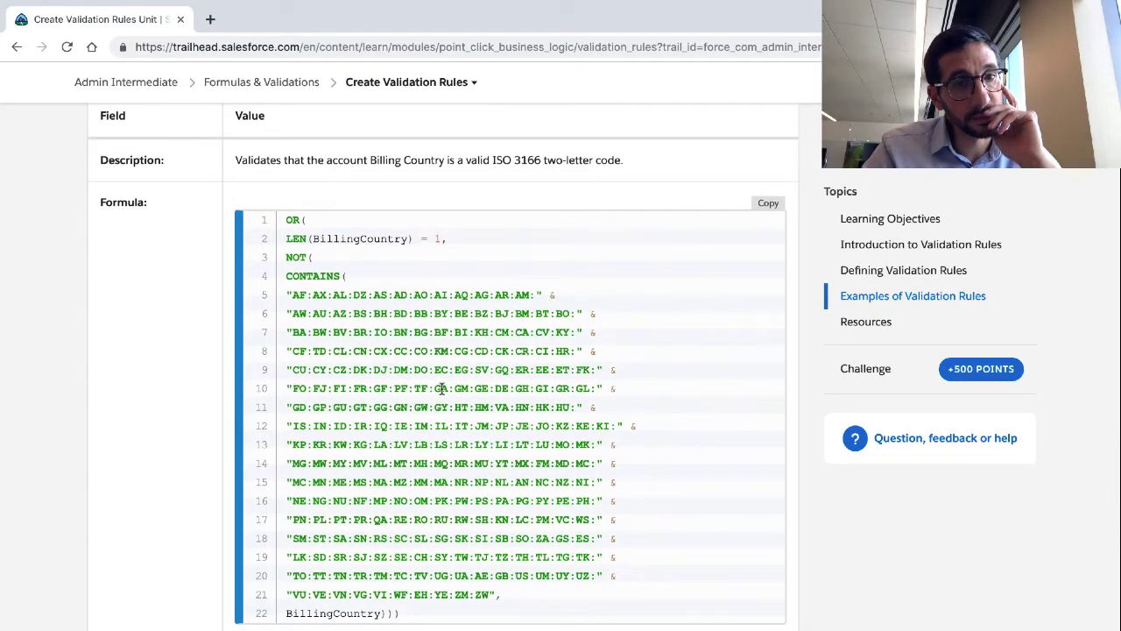
{"action": "scroll", "coordinate": [441, 388], "scroll_direction": "down", "scroll_amount": 1}
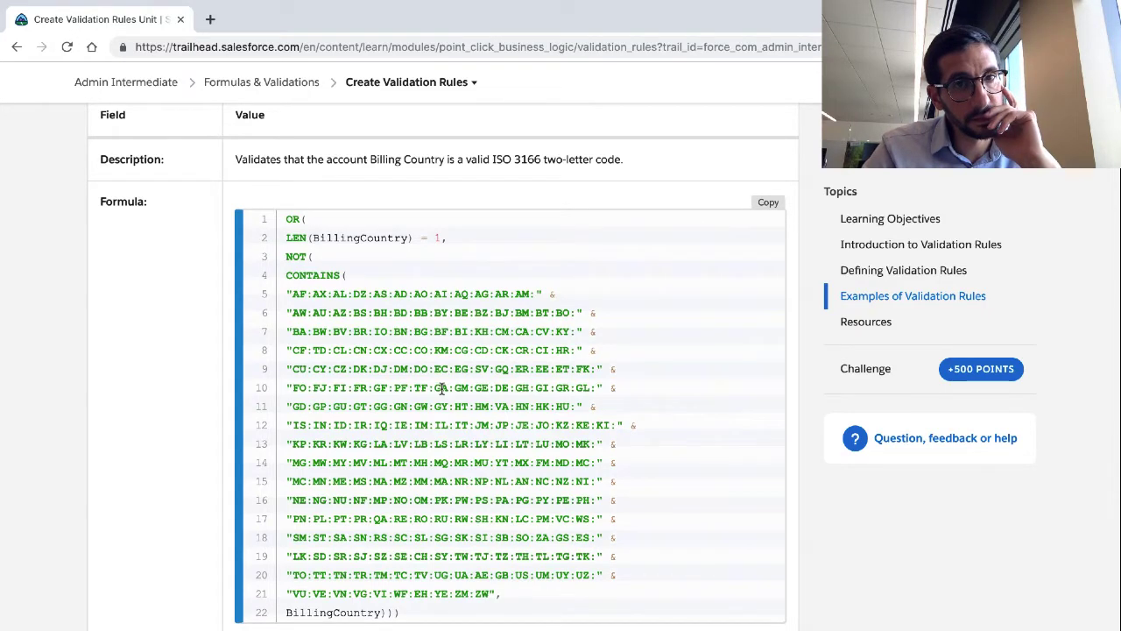
{"action": "scroll", "coordinate": [441, 389], "scroll_direction": "up", "scroll_amount": 1}
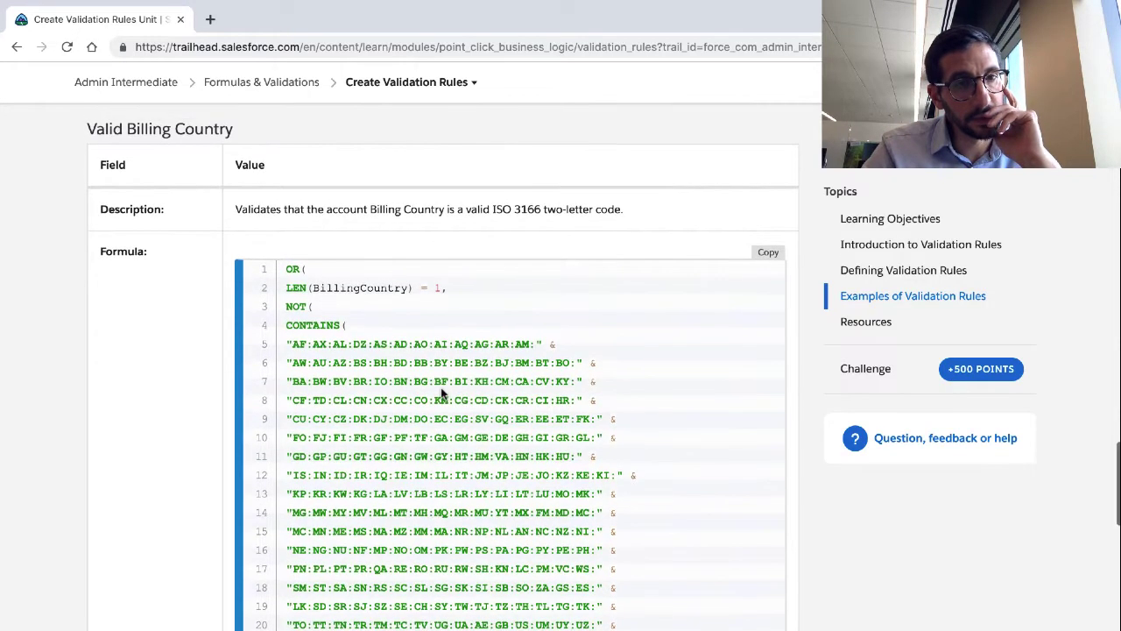
{"action": "scroll", "coordinate": [441, 392], "scroll_direction": "down", "scroll_amount": 1}
{"action": "scroll", "coordinate": [441, 390], "scroll_direction": "up", "scroll_amount": 1}
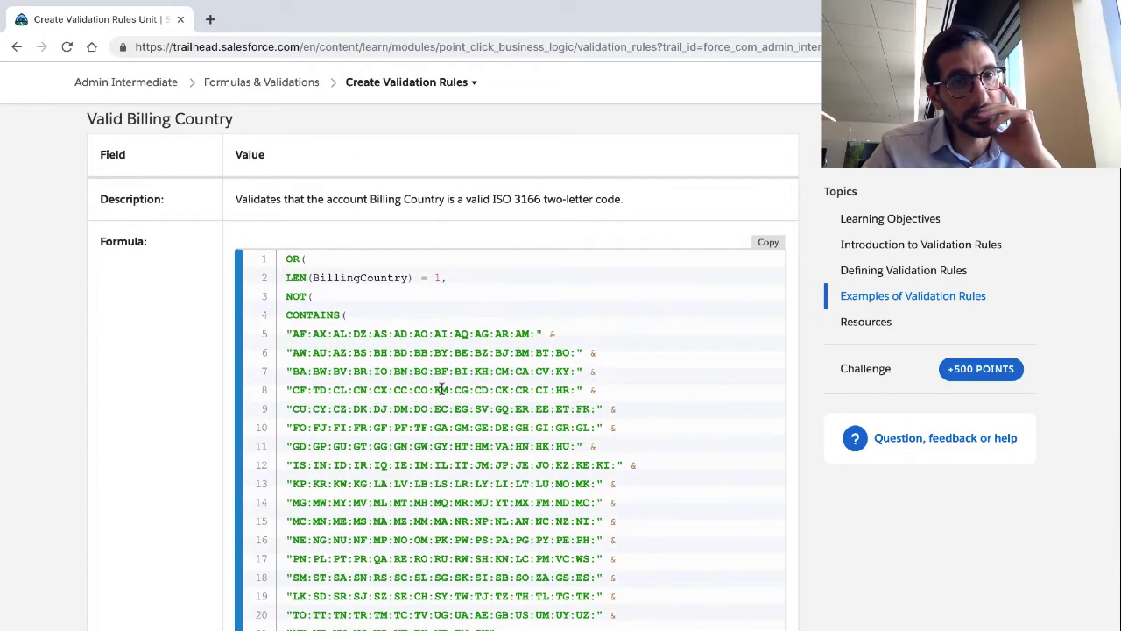
{"action": "scroll", "coordinate": [443, 389], "scroll_direction": "down", "scroll_amount": 2}
{"action": "scroll", "coordinate": [444, 390], "scroll_direction": "up", "scroll_amount": 1}
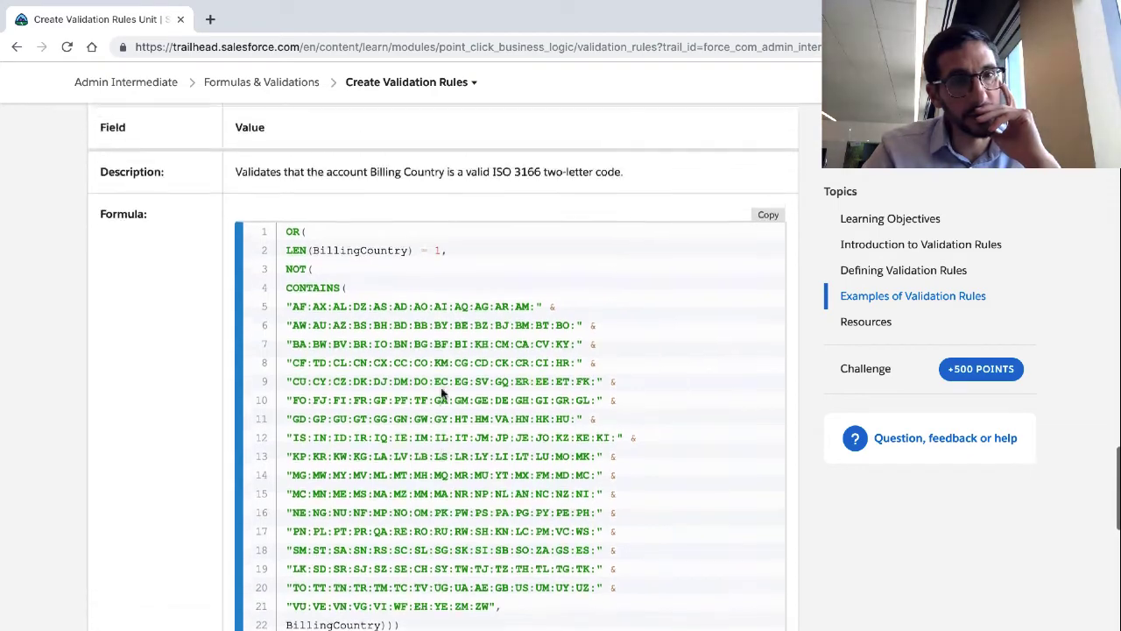
{"action": "scroll", "coordinate": [443, 393], "scroll_direction": "up", "scroll_amount": 1}
{"action": "scroll", "coordinate": [442, 394], "scroll_direction": "down", "scroll_amount": 4}
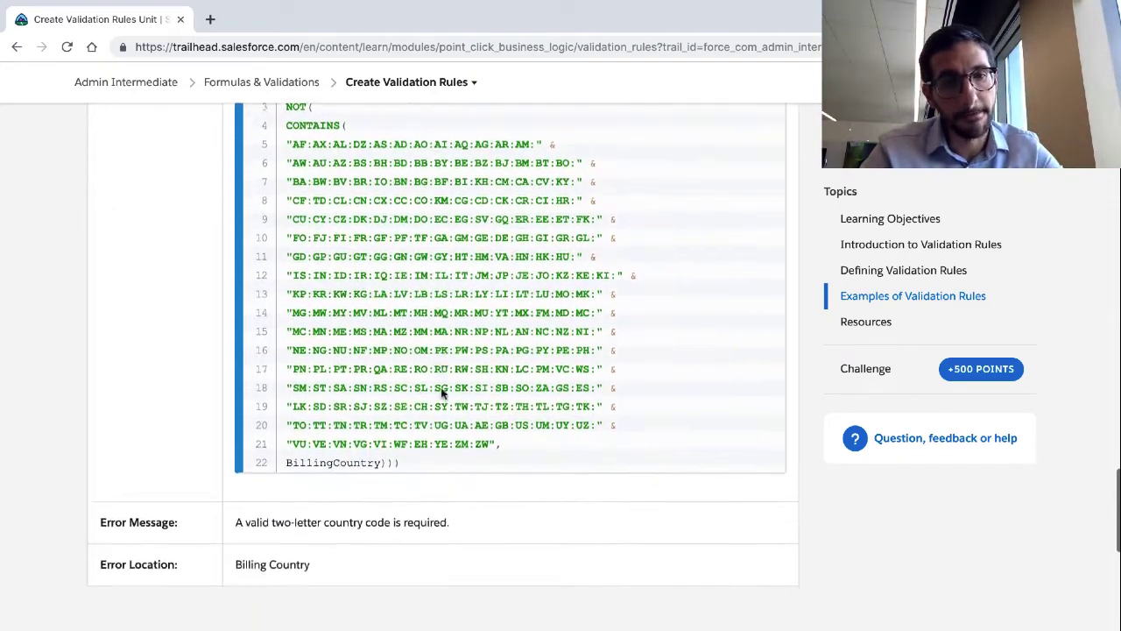
- Read the hands-on challenge requirements for the contact ZIP code rule, highlighting the bullet about contacts with an associated account
{"action": "scroll", "coordinate": [442, 394], "scroll_direction": "down", "scroll_amount": 10}
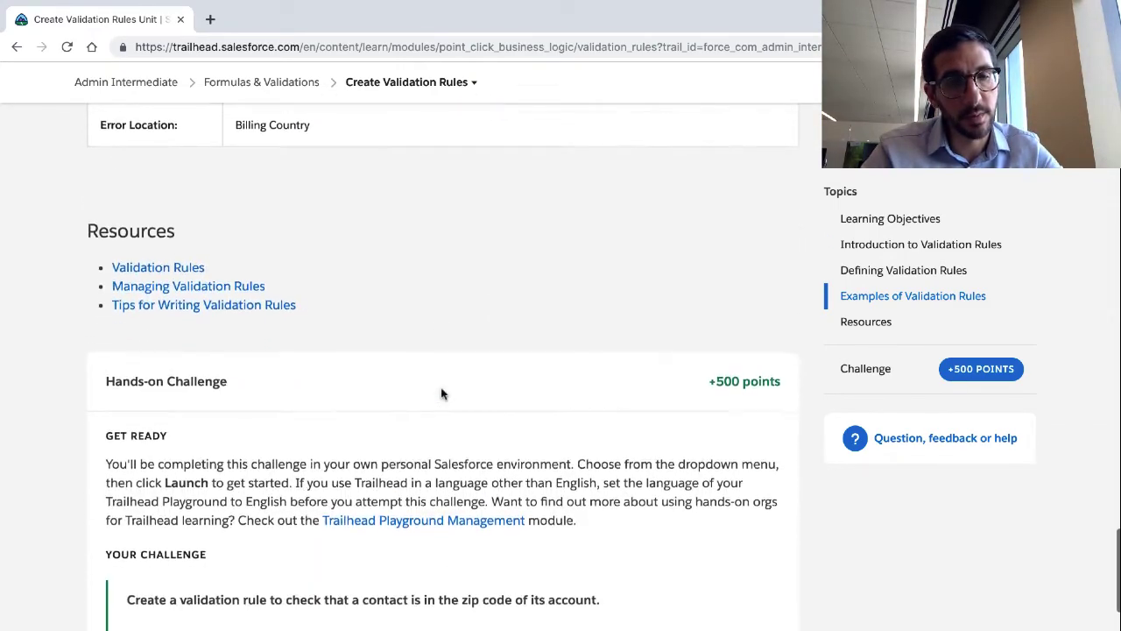
{"action": "scroll", "coordinate": [442, 394], "scroll_direction": "down", "scroll_amount": 7}
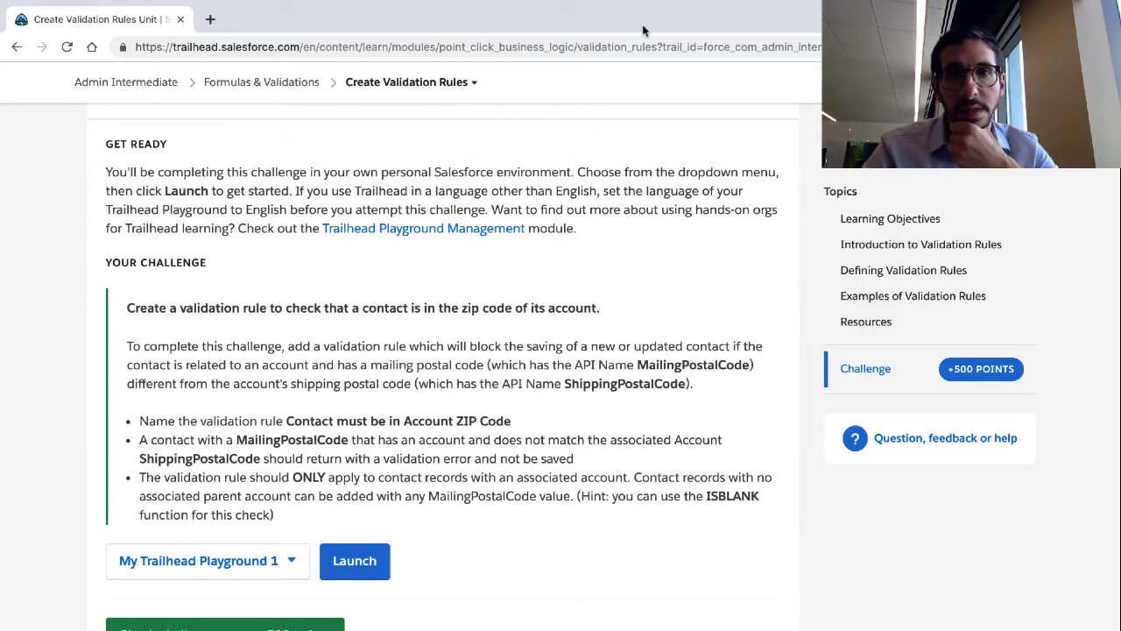
{"action": "mouse_move", "coordinate": [656, 5]}
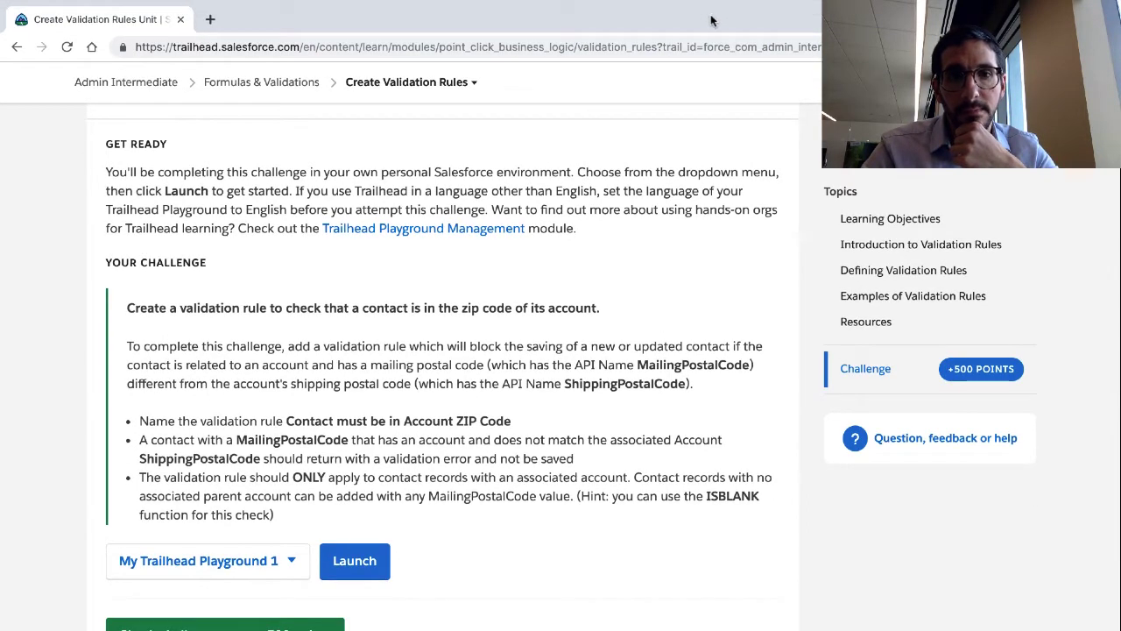
{"action": "scroll", "coordinate": [661, 175], "scroll_direction": "down", "scroll_amount": 2}
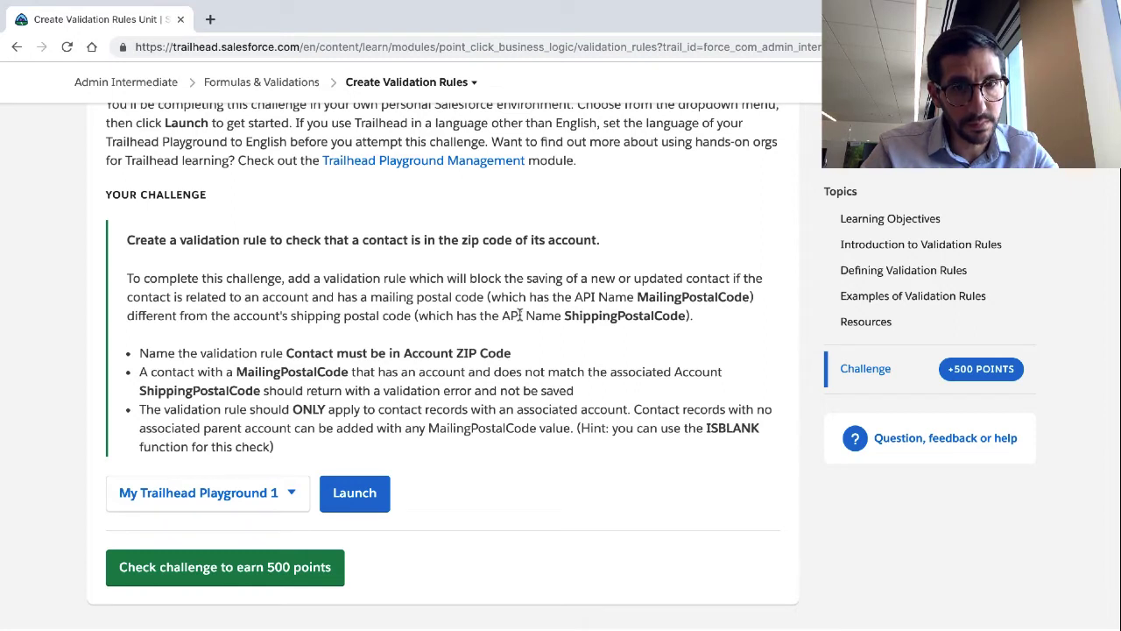
{"action": "double_click", "coordinate": [699, 273]}
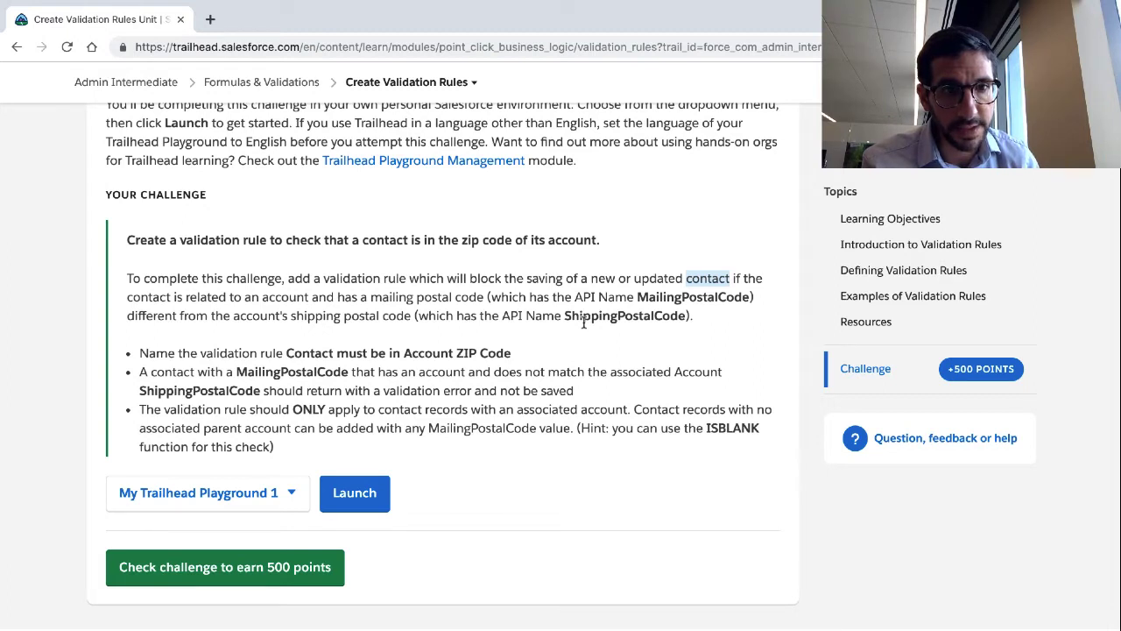
{"action": "triple_click", "coordinate": [428, 410]}
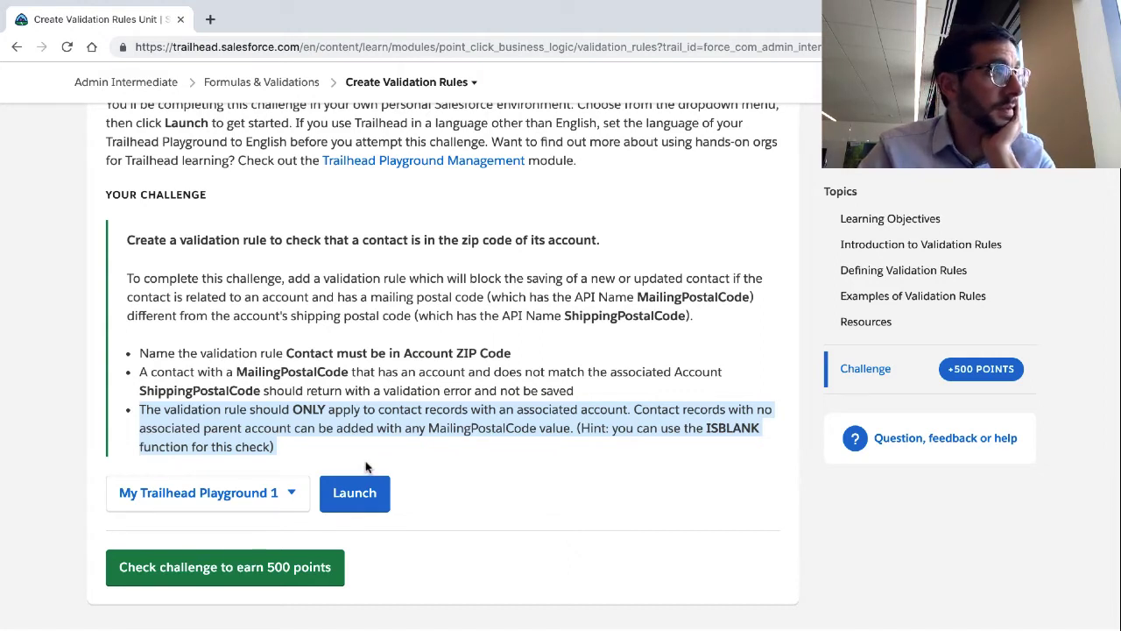
{"action": "scroll", "coordinate": [366, 467], "scroll_direction": "down", "scroll_amount": 1}
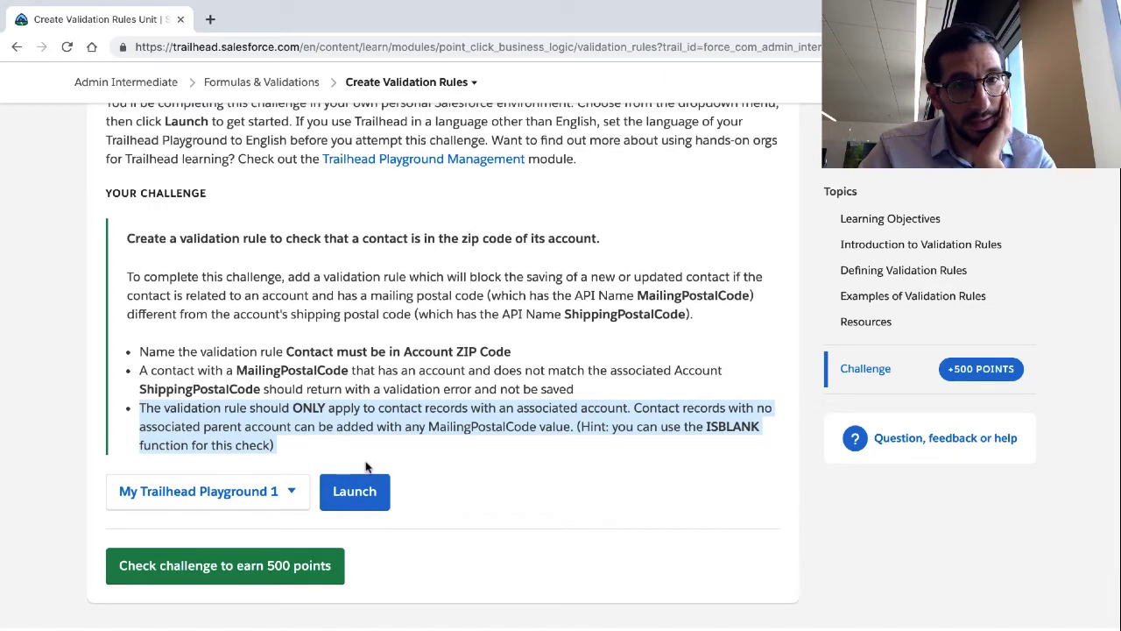
{"action": "scroll", "coordinate": [366, 467], "scroll_direction": "down", "scroll_amount": 1}
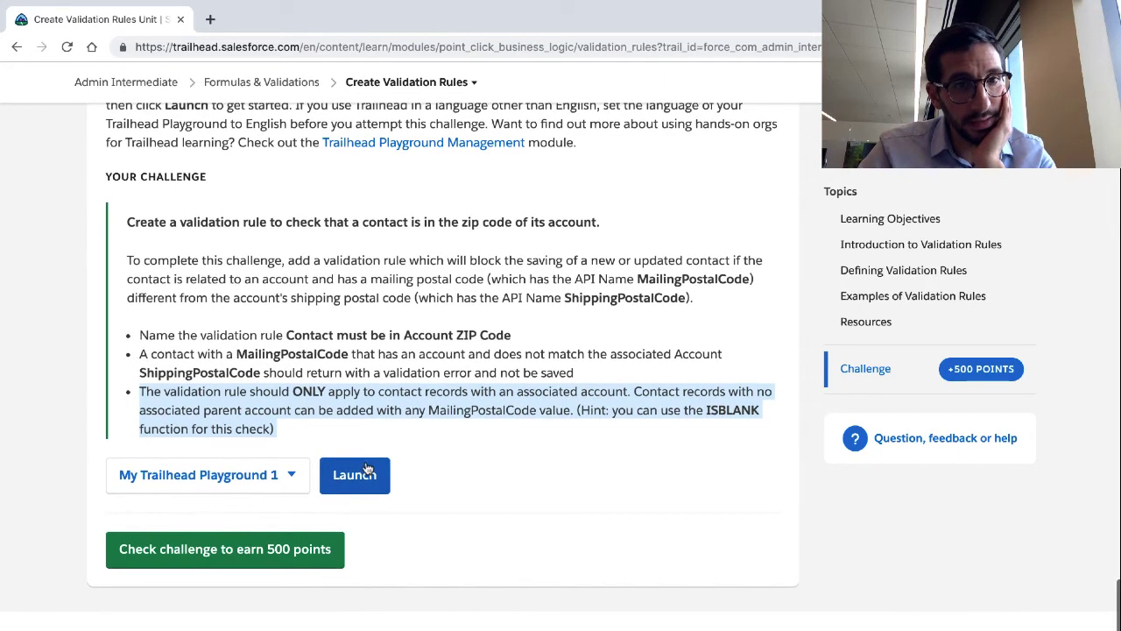
{"action": "scroll", "coordinate": [366, 467], "scroll_direction": "up", "scroll_amount": 1}
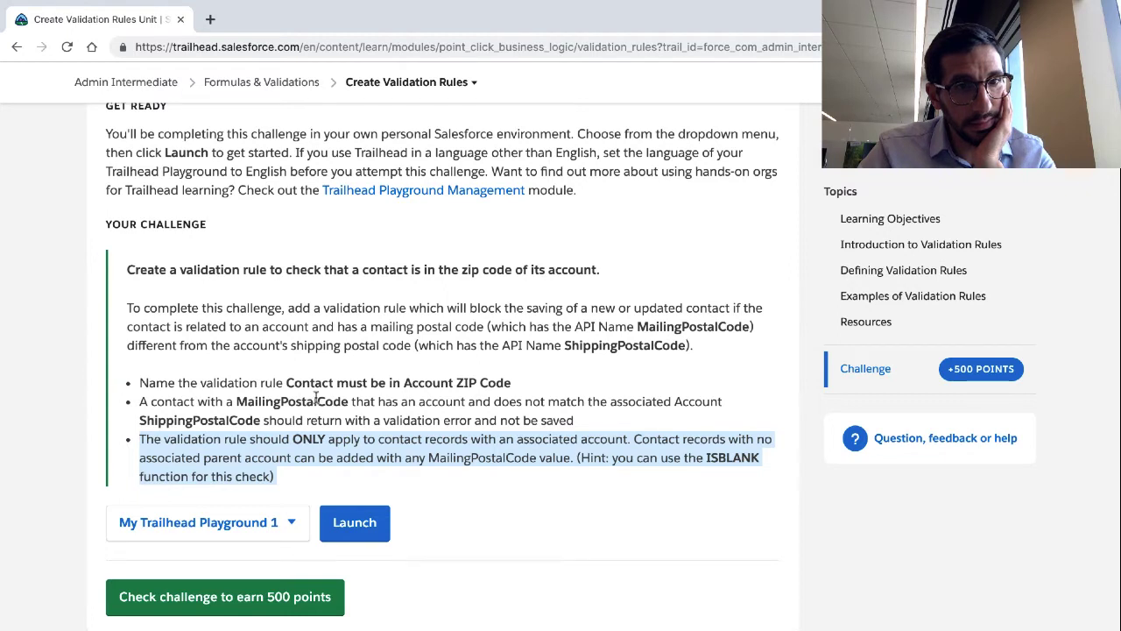
- Reread the challenge bullets, highlighting the rule name Contact must be in Account ZIP Code and the MailingPostalCode and ShippingPostalCode mismatch condition
{"action": "left_click_drag", "start_coordinate": [285, 383], "coordinate": [509, 376]}
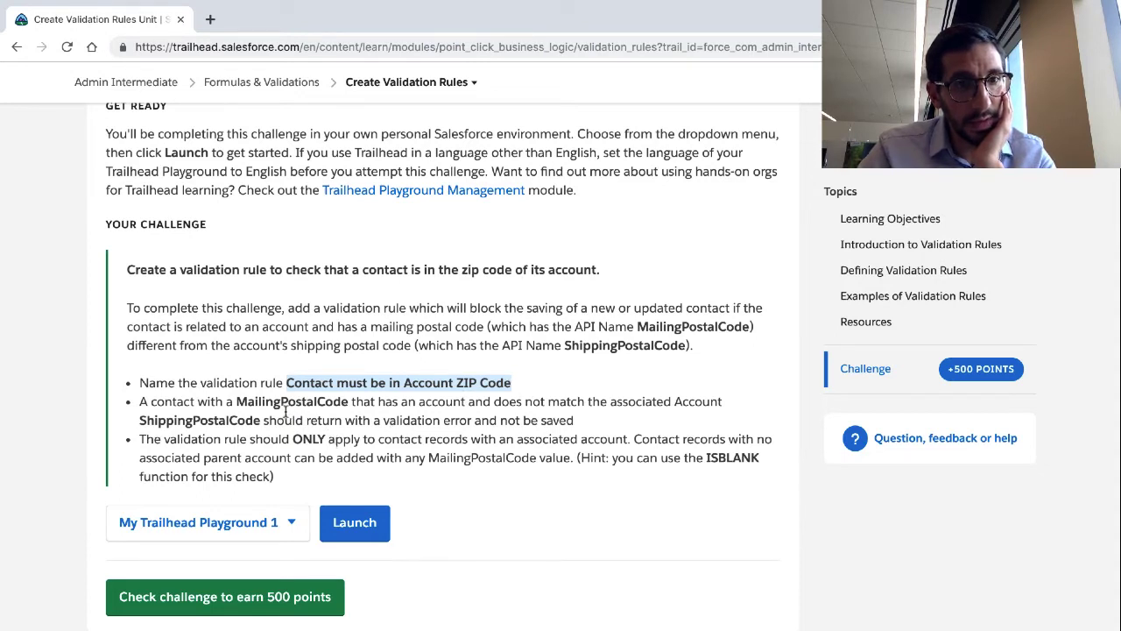
{"action": "left_click_drag", "start_coordinate": [237, 403], "coordinate": [292, 419]}
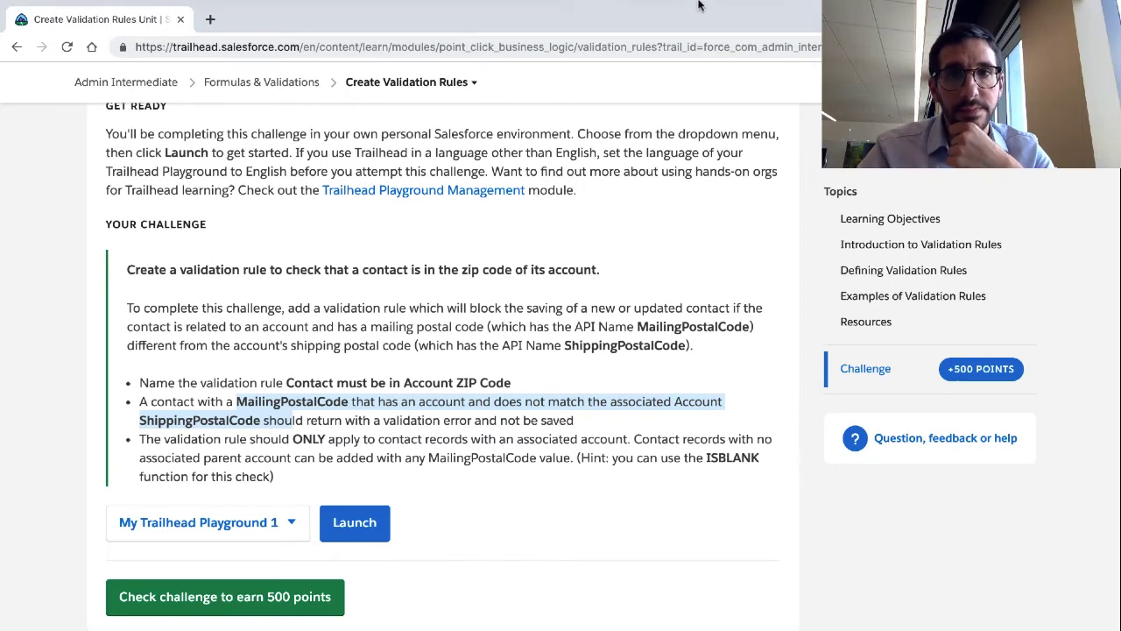
{"action": "left_click", "coordinate": [571, 368]}
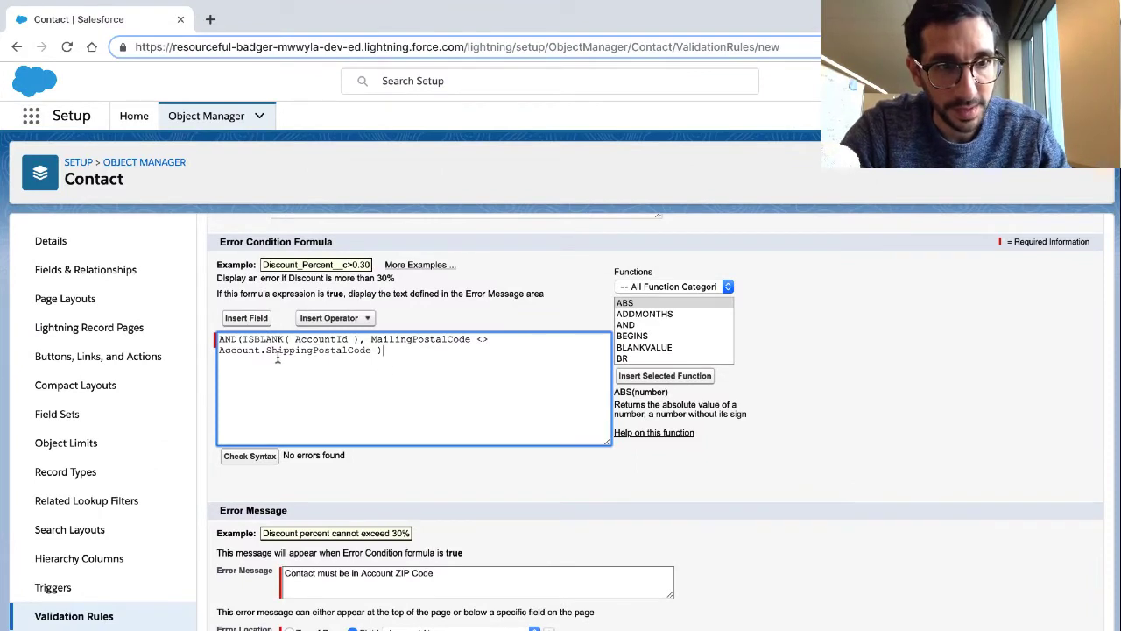
- Look up the AND function used in the contact rule's error condition formula and highlight its description
{"action": "left_click", "coordinate": [228, 342]}
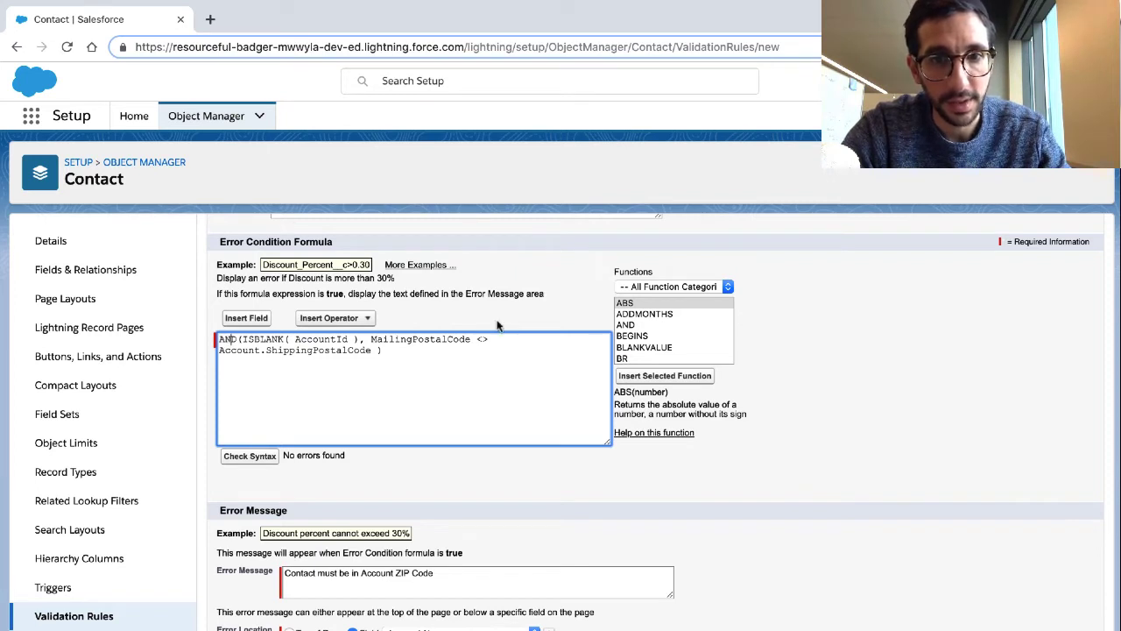
{"action": "left_click", "coordinate": [628, 326]}
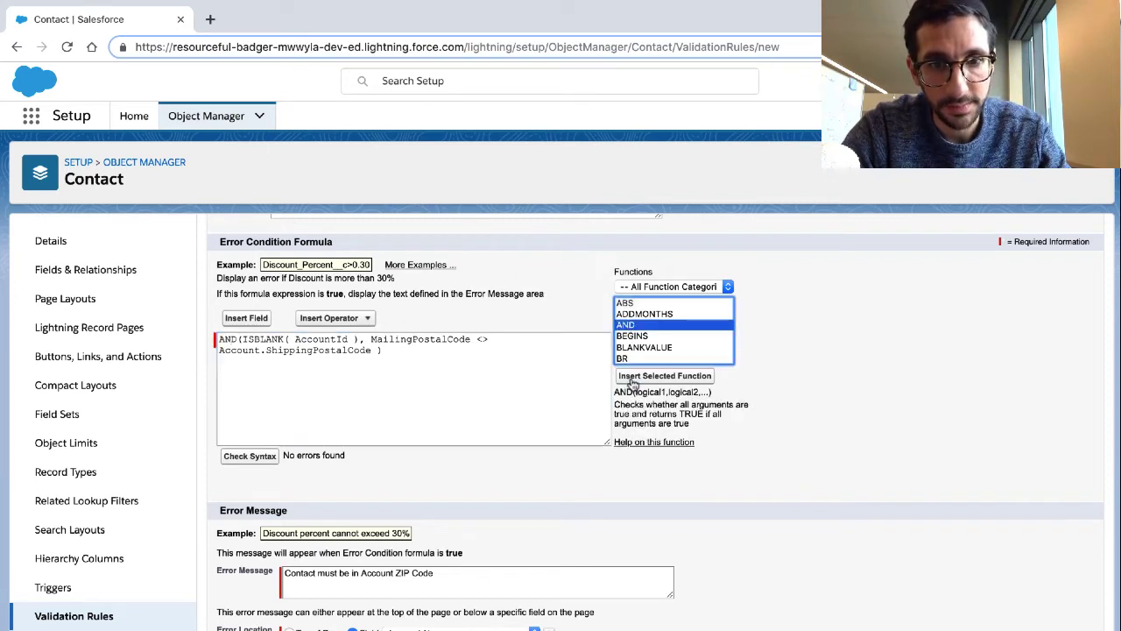
{"action": "left_click", "coordinate": [640, 421]}
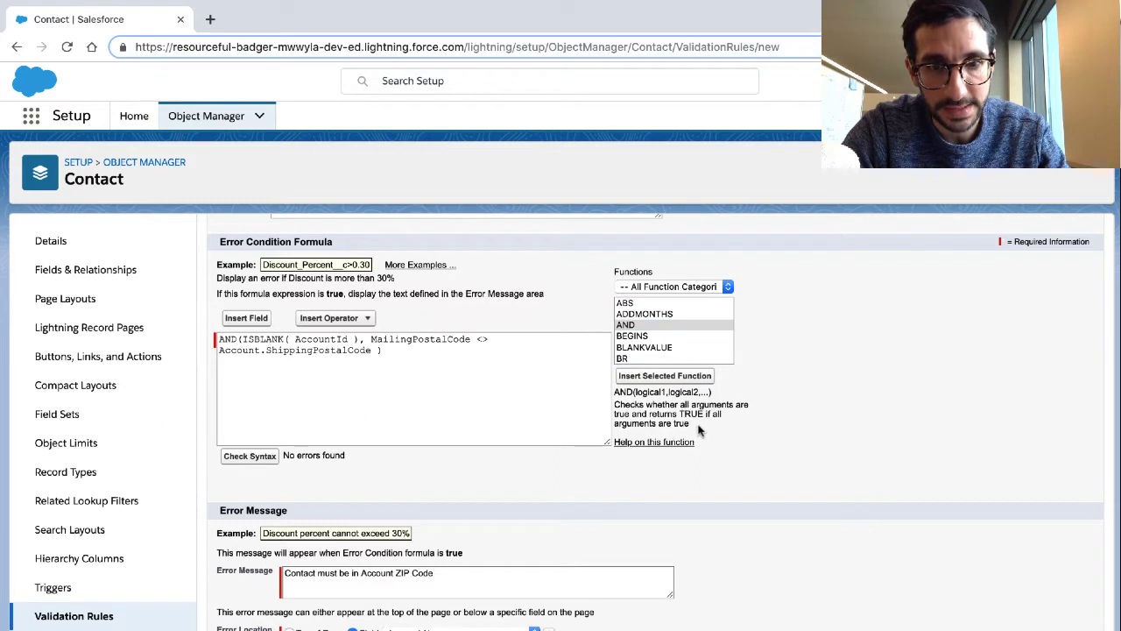
{"action": "left_click_drag", "start_coordinate": [698, 429], "coordinate": [613, 402]}
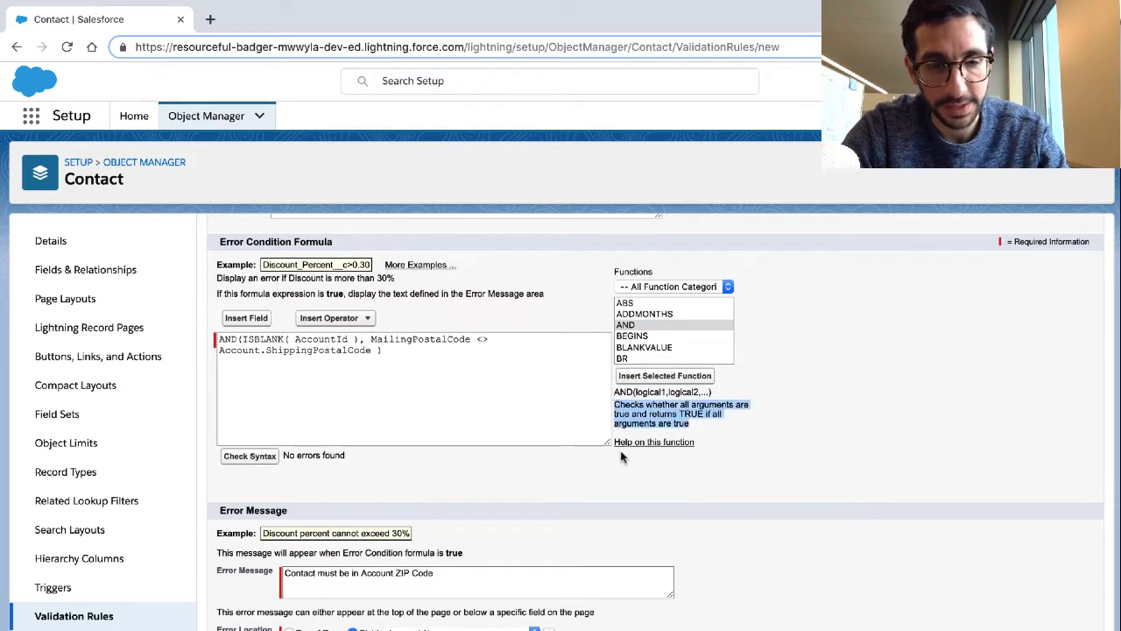
{"action": "left_click", "coordinate": [634, 326]}
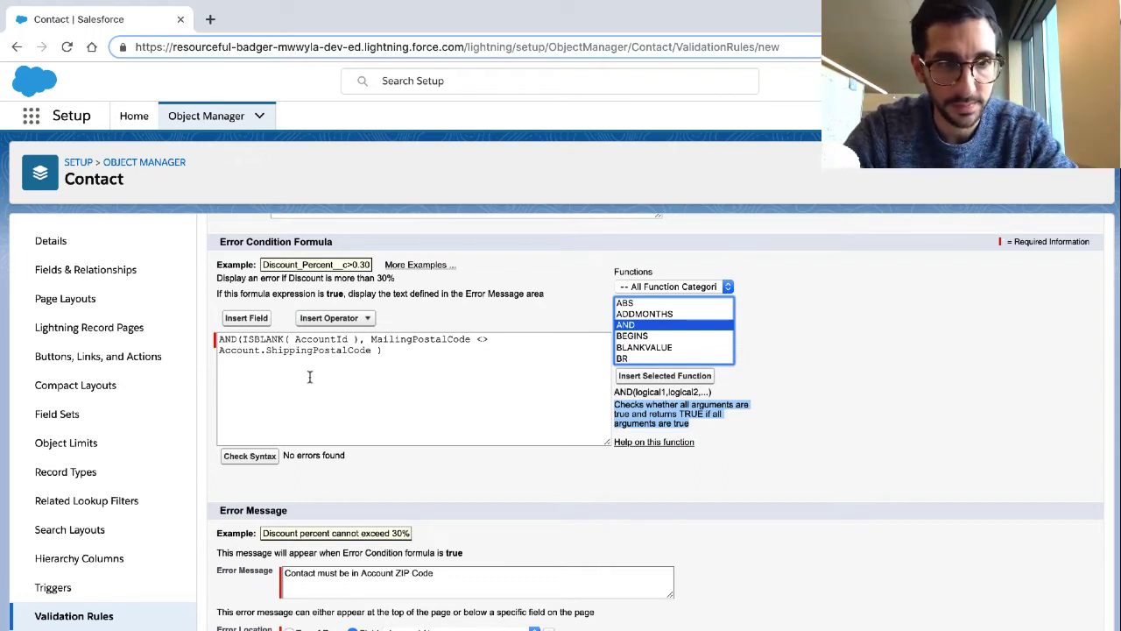
- Browse the formula functions and filter them to the Logical category to locate ISBLANK
{"action": "left_click", "coordinate": [253, 338]}
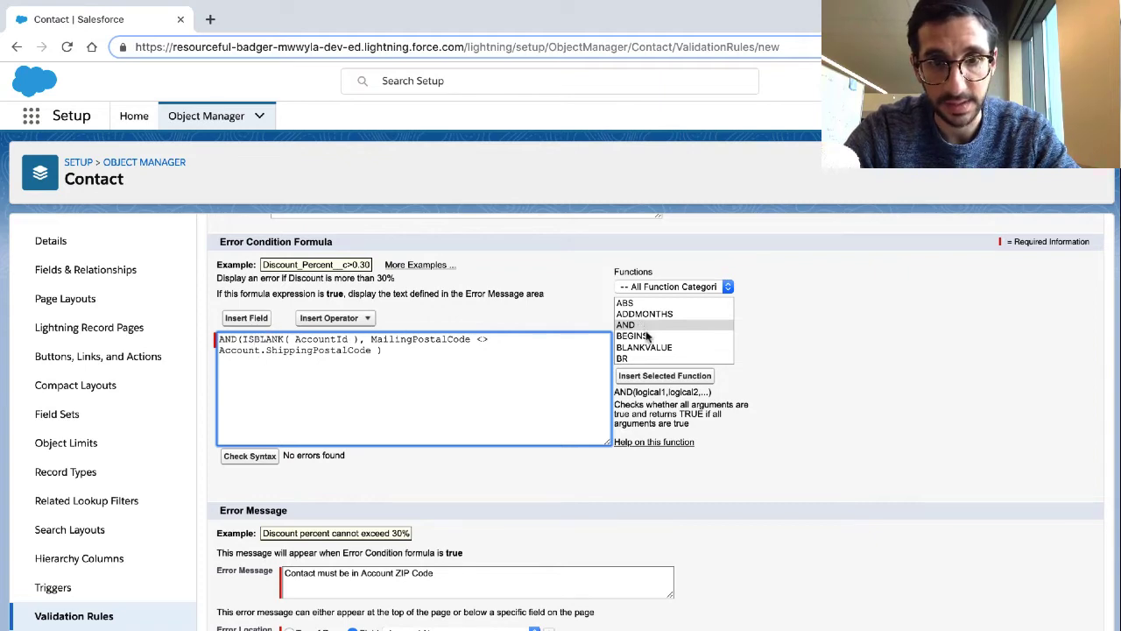
{"action": "scroll", "coordinate": [646, 331], "scroll_direction": "up", "scroll_amount": 1}
{"action": "scroll", "coordinate": [646, 332], "scroll_direction": "down", "scroll_amount": 1}
{"action": "scroll", "coordinate": [646, 333], "scroll_direction": "down", "scroll_amount": 5}
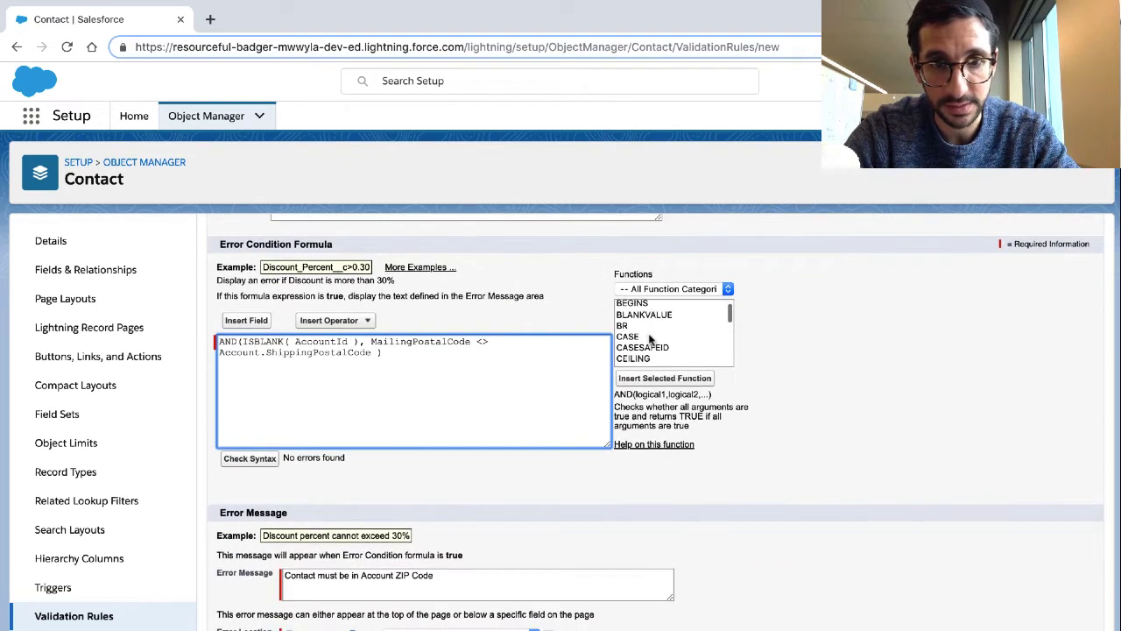
{"action": "scroll", "coordinate": [650, 339], "scroll_direction": "down", "scroll_amount": 3}
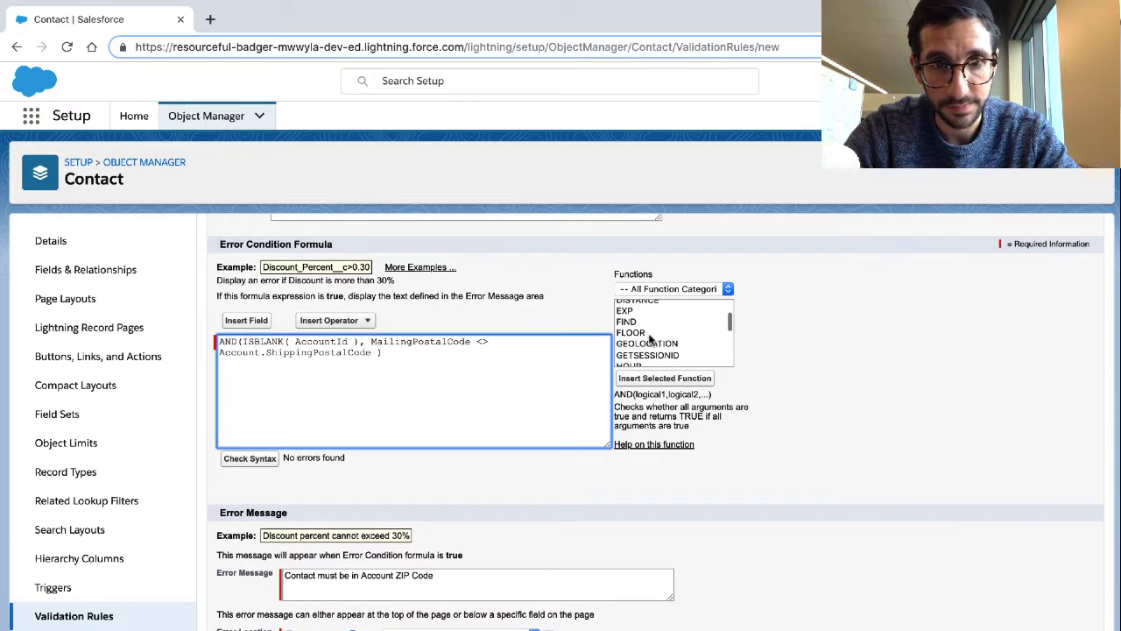
{"action": "left_click", "coordinate": [670, 290]}
{"action": "left_click", "coordinate": [664, 311]}
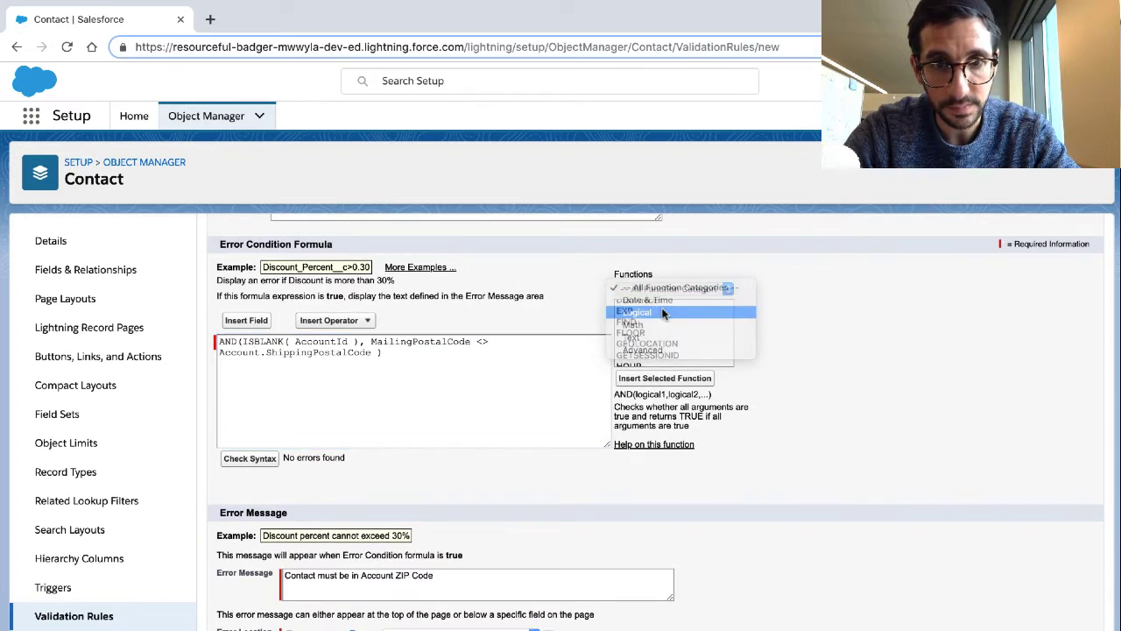
{"action": "scroll", "coordinate": [663, 328], "scroll_direction": "up", "scroll_amount": 3}
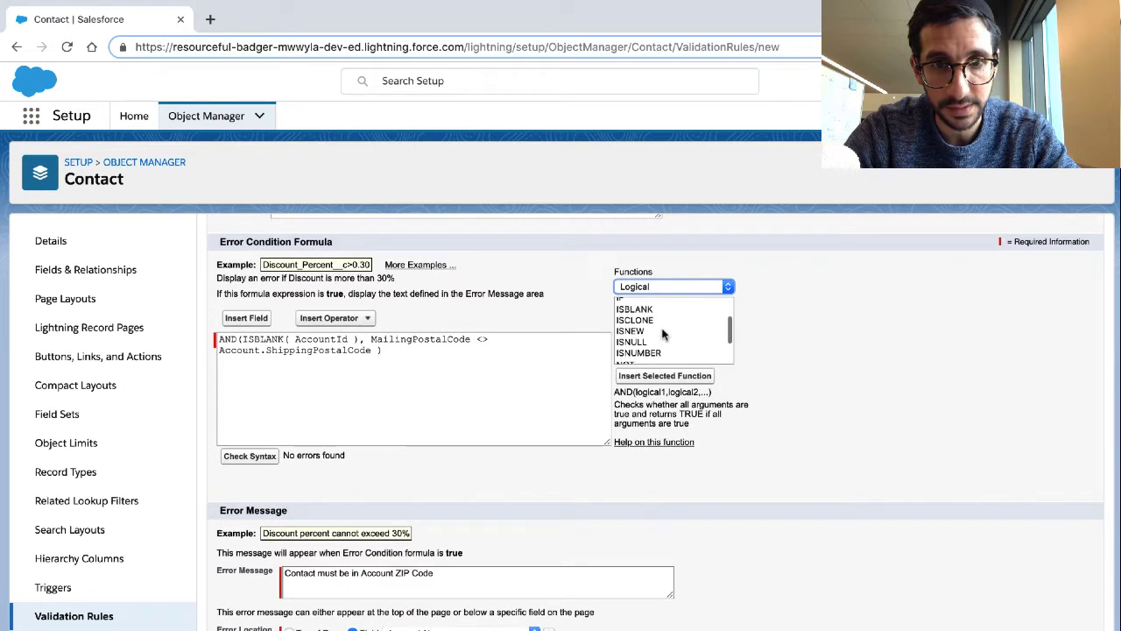
{"action": "scroll", "coordinate": [663, 334], "scroll_direction": "down", "scroll_amount": 1}
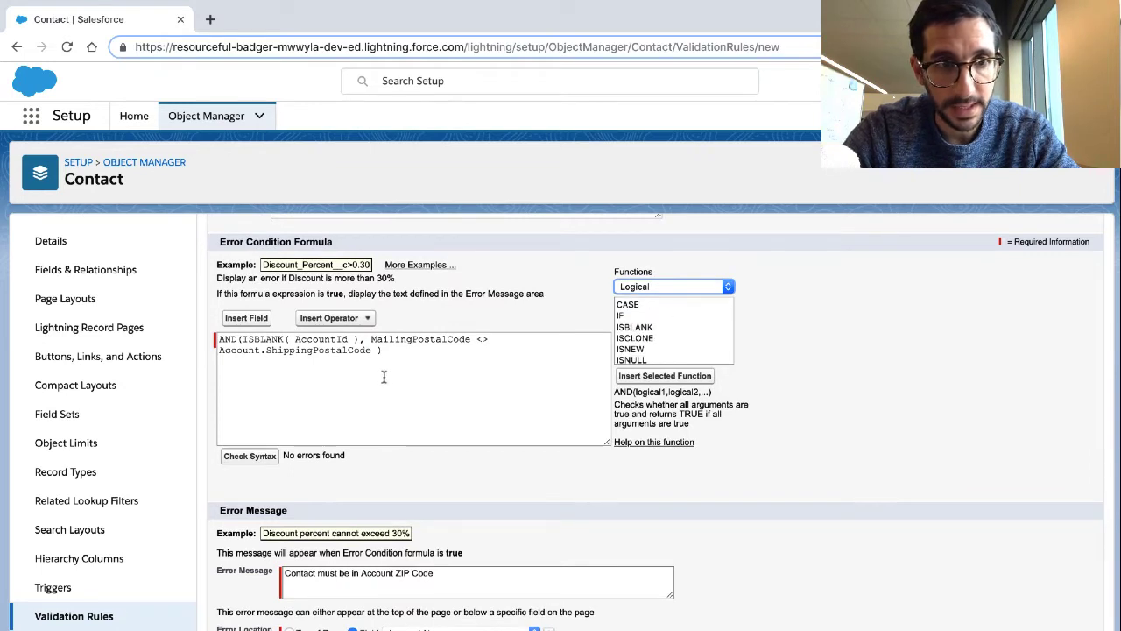
- Check which fields of the related Account can be inserted for the AccountId reference, and close the field picker without inserting anything
{"action": "left_click", "coordinate": [339, 344]}
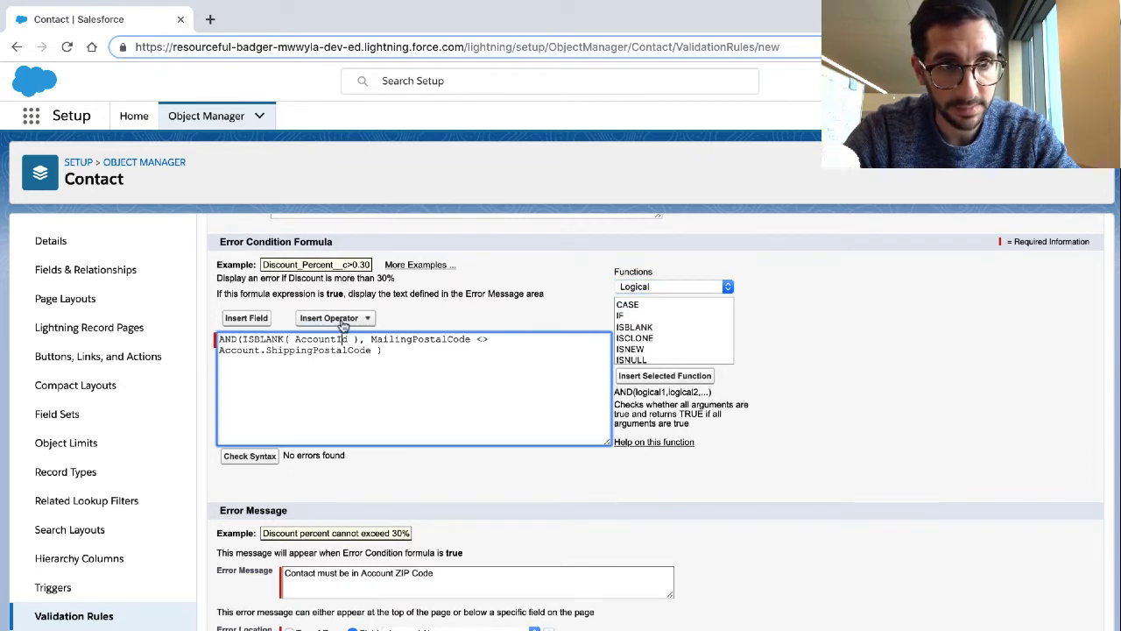
{"action": "left_click", "coordinate": [254, 320]}
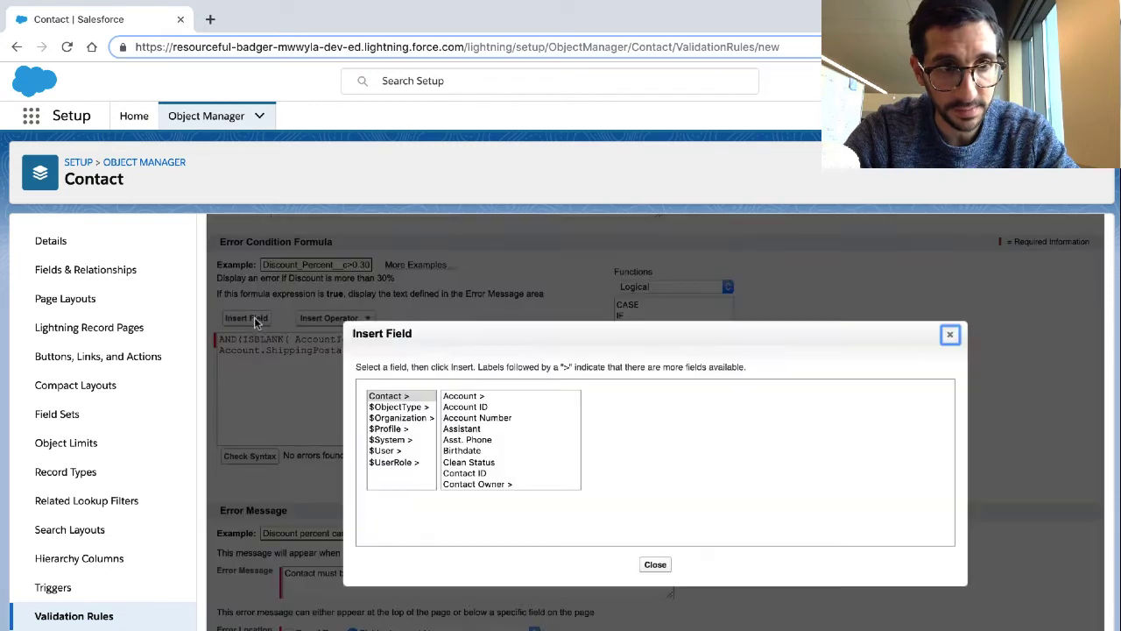
{"action": "left_click", "coordinate": [459, 397]}
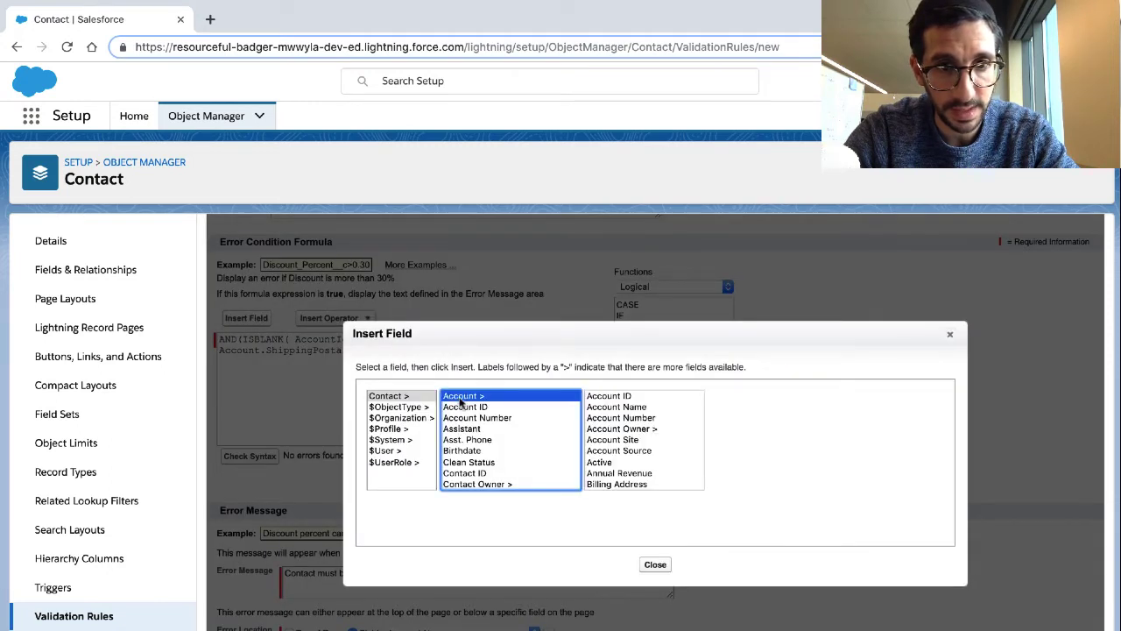
{"action": "left_click", "coordinate": [950, 334]}
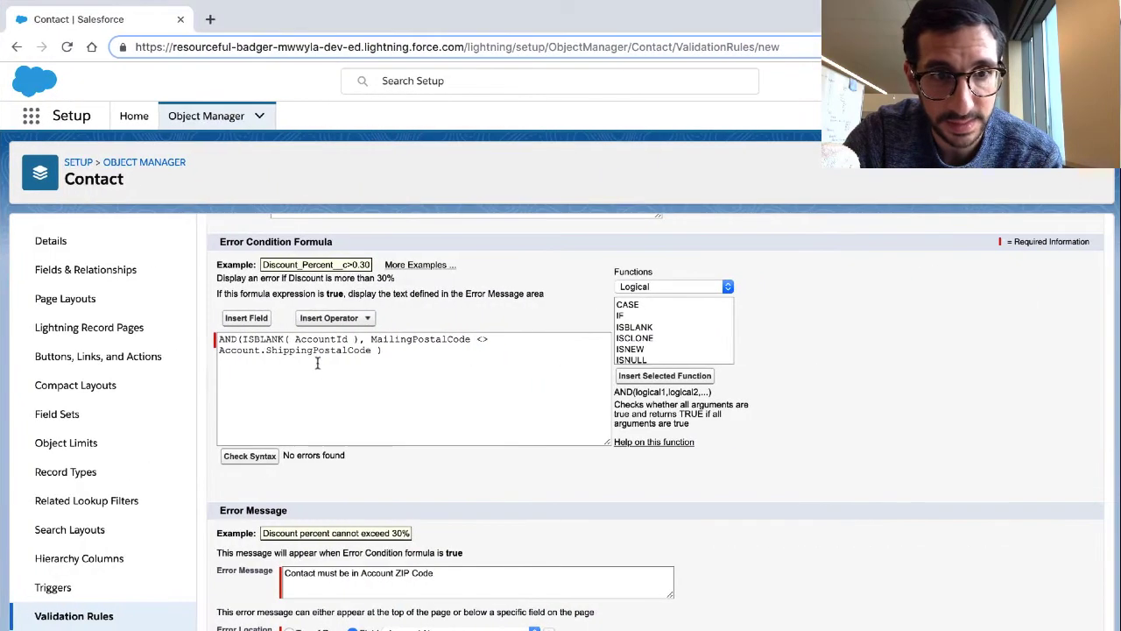
- Highlight AccountId in the formula and look through the related Account's insertable fields, including Shipping Zip/Postal Code
{"action": "left_click_drag", "start_coordinate": [347, 342], "coordinate": [287, 339]}
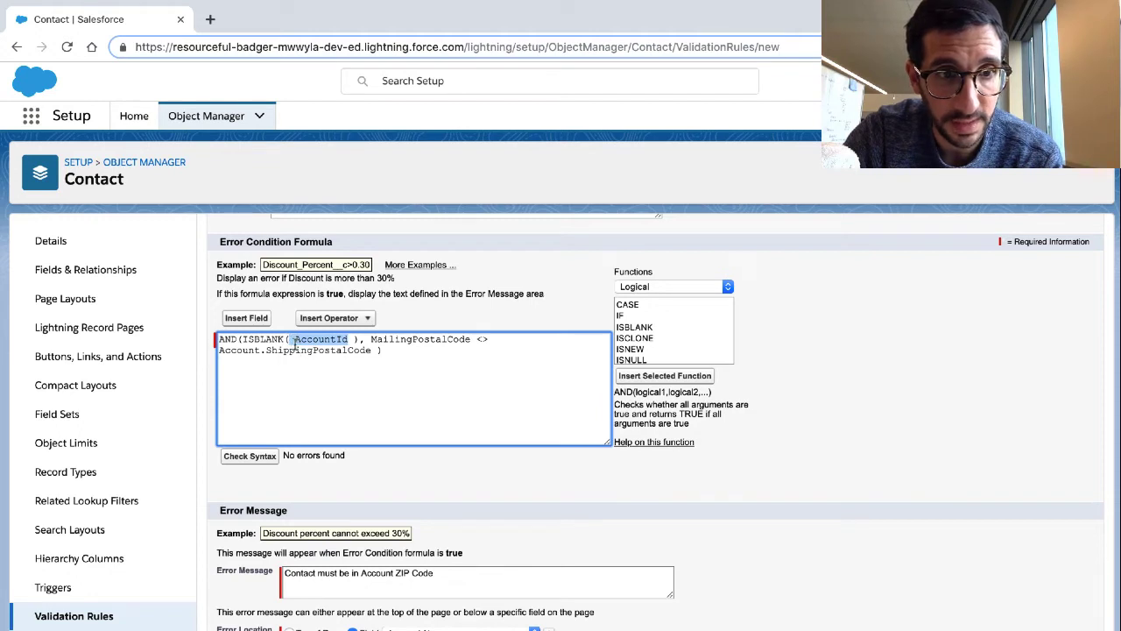
{"action": "left_click", "coordinate": [364, 317]}
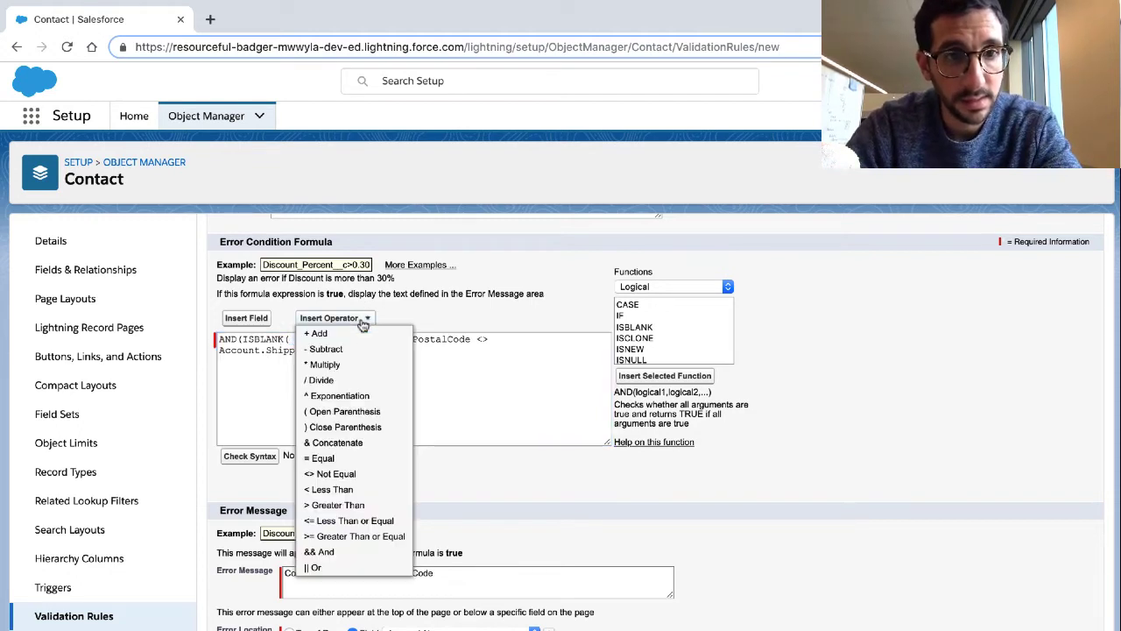
{"action": "left_click", "coordinate": [248, 319]}
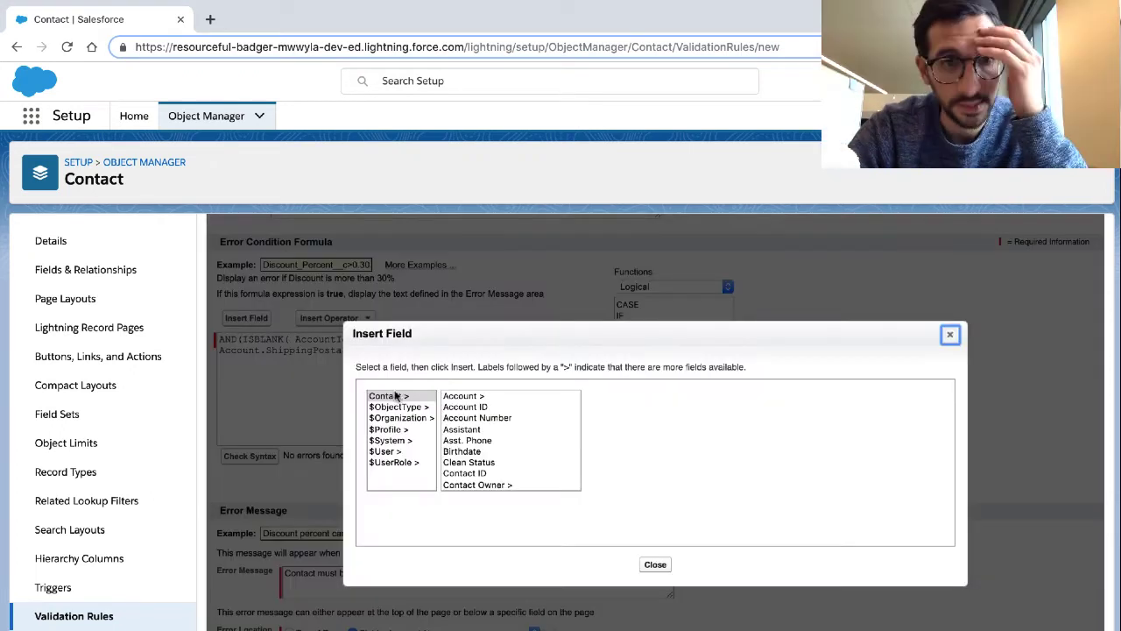
{"action": "left_click", "coordinate": [454, 398]}
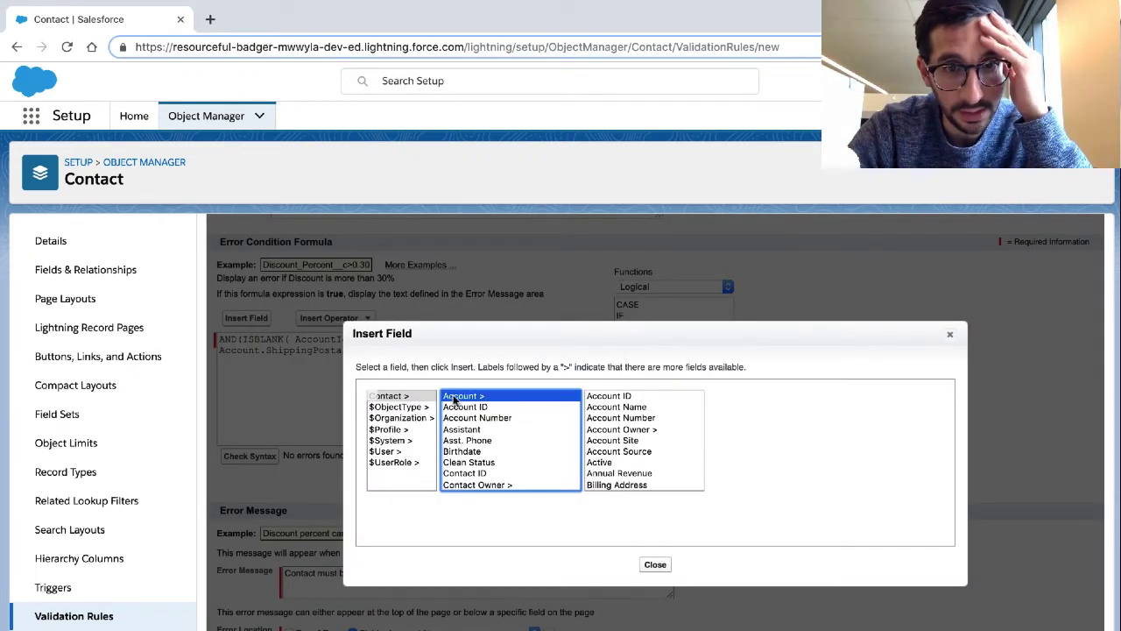
{"action": "scroll", "coordinate": [613, 410], "scroll_direction": "down", "scroll_amount": 2}
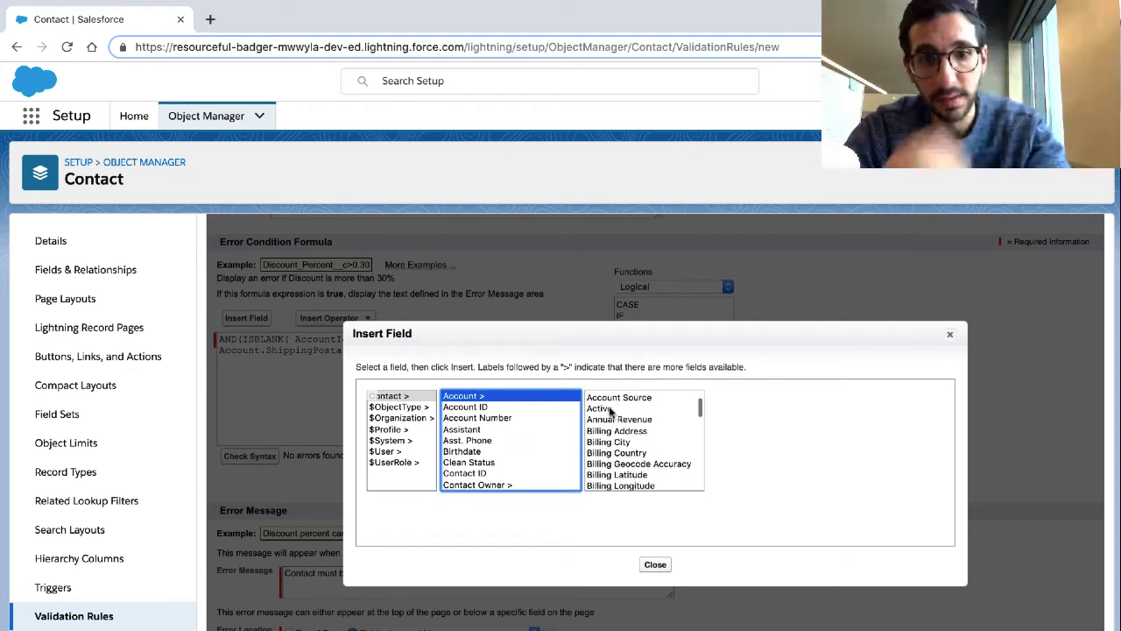
{"action": "scroll", "coordinate": [610, 410], "scroll_direction": "down", "scroll_amount": 8}
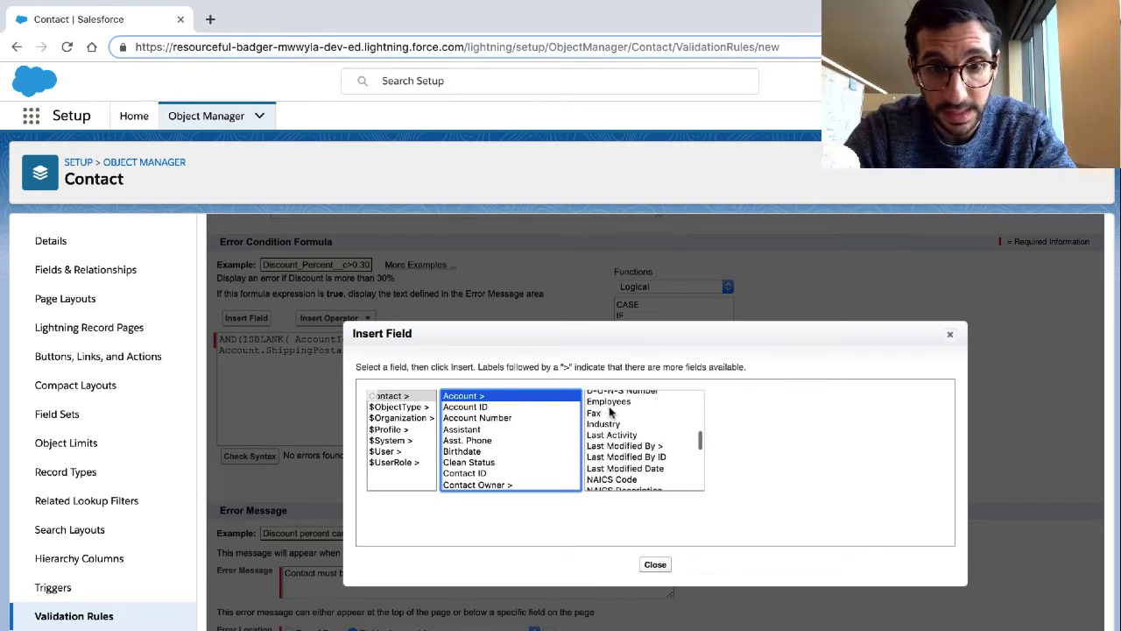
{"action": "scroll", "coordinate": [610, 410], "scroll_direction": "down", "scroll_amount": 6}
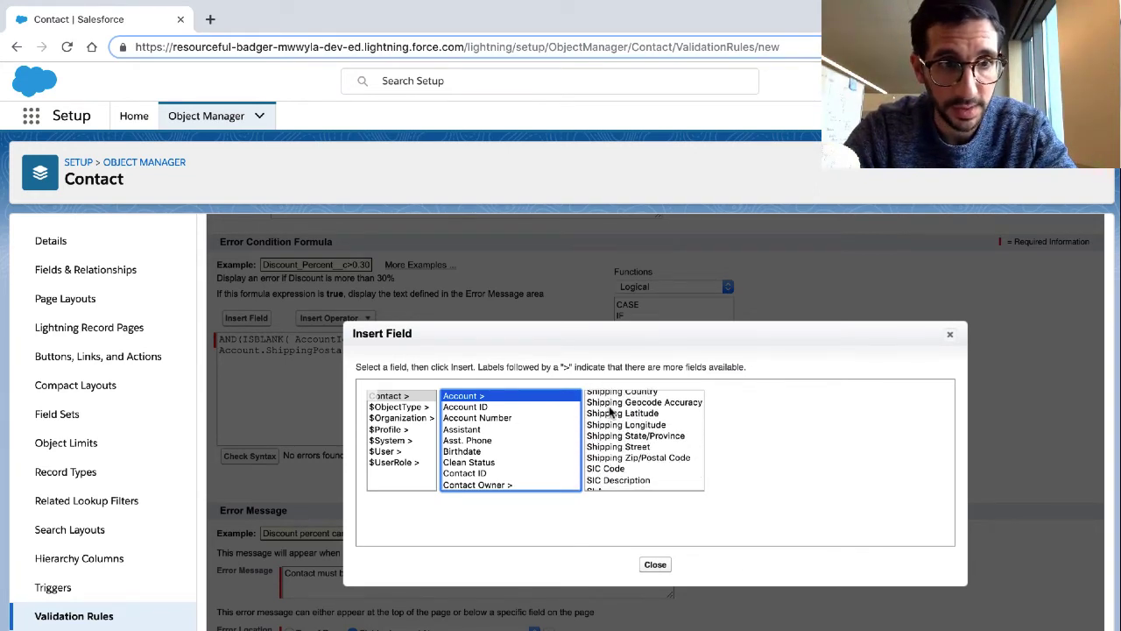
{"action": "scroll", "coordinate": [610, 411], "scroll_direction": "down", "scroll_amount": 5}
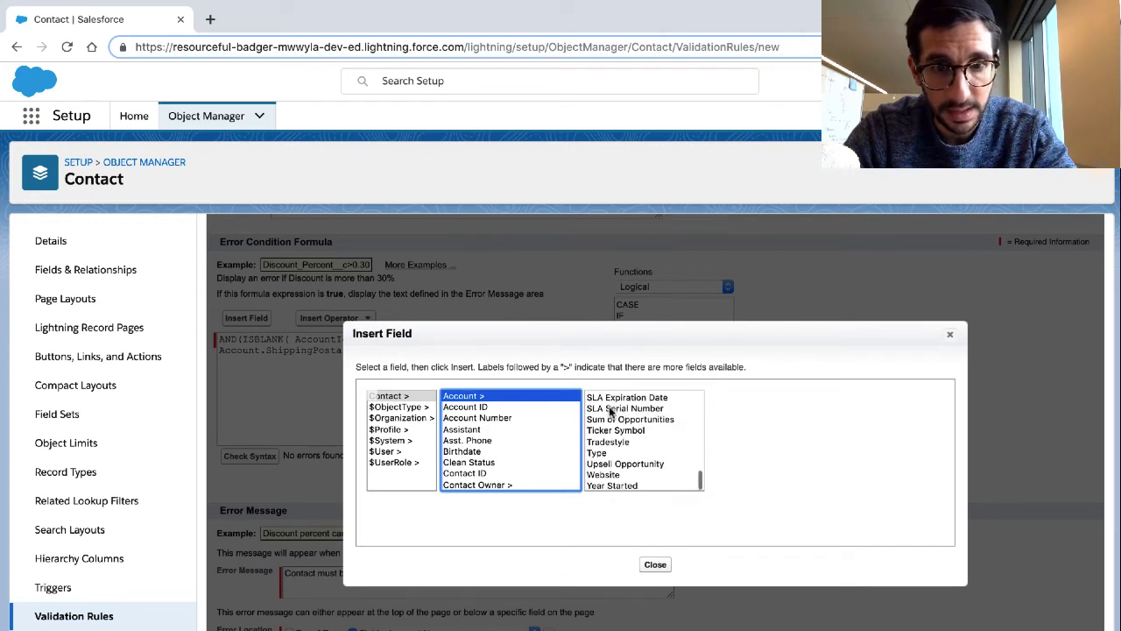
- Inspect the Account ID lookup and the Contact's own insertable fields without inserting any, and highlight the formula's ISBLANK( AccountId ) condition
{"action": "left_click", "coordinate": [510, 406]}
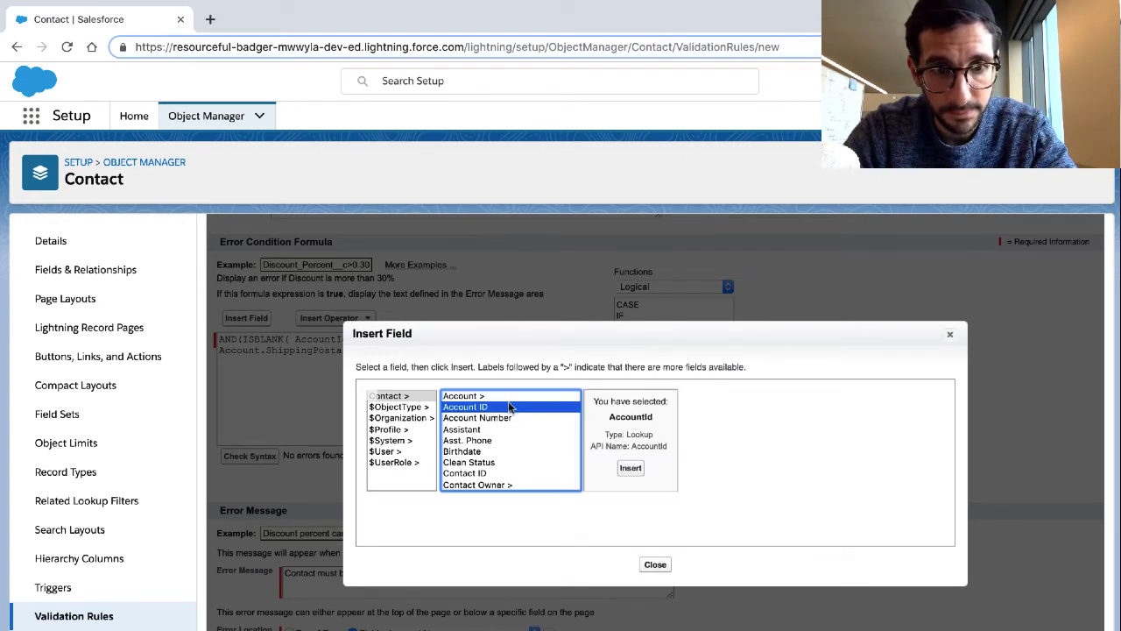
{"action": "scroll", "coordinate": [510, 433], "scroll_direction": "down", "scroll_amount": 3}
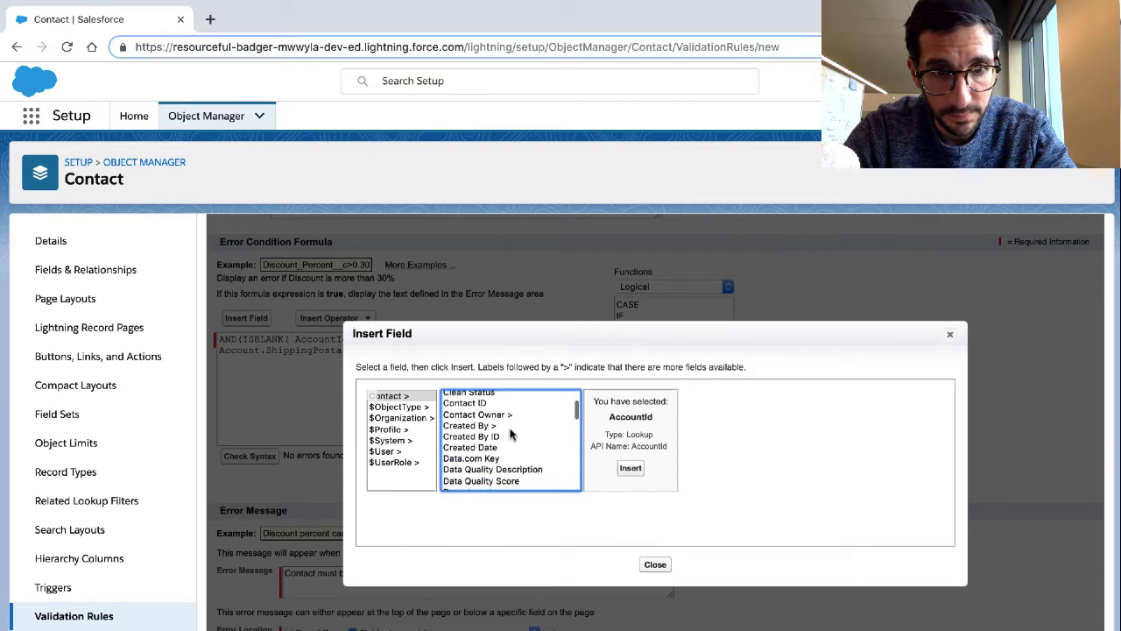
{"action": "scroll", "coordinate": [510, 433], "scroll_direction": "down", "scroll_amount": 5}
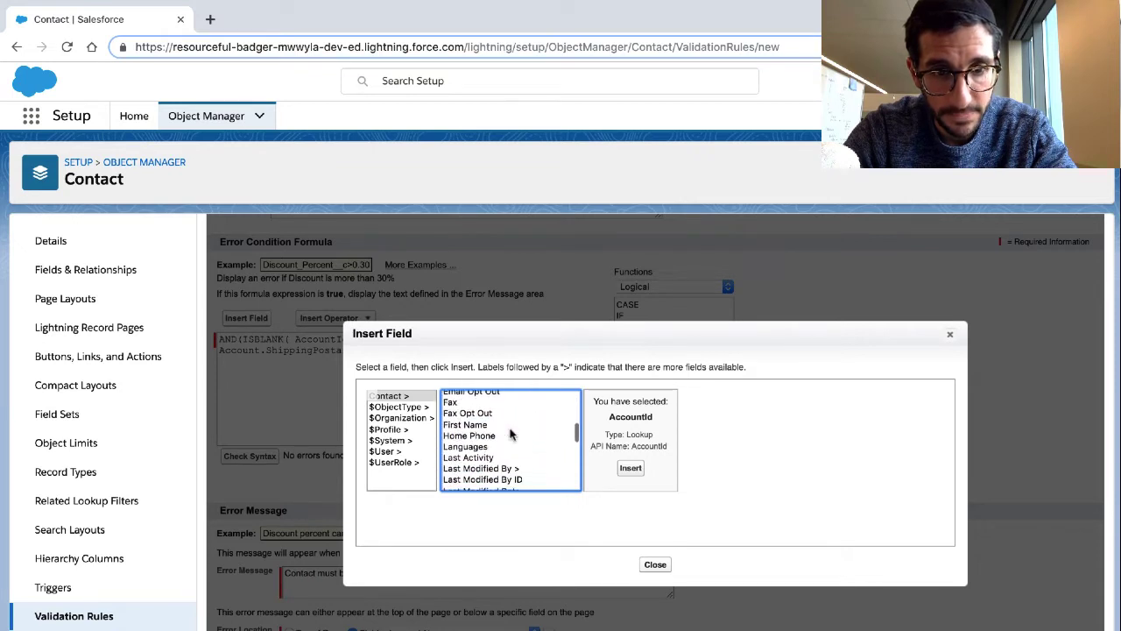
{"action": "scroll", "coordinate": [510, 434], "scroll_direction": "down", "scroll_amount": 5}
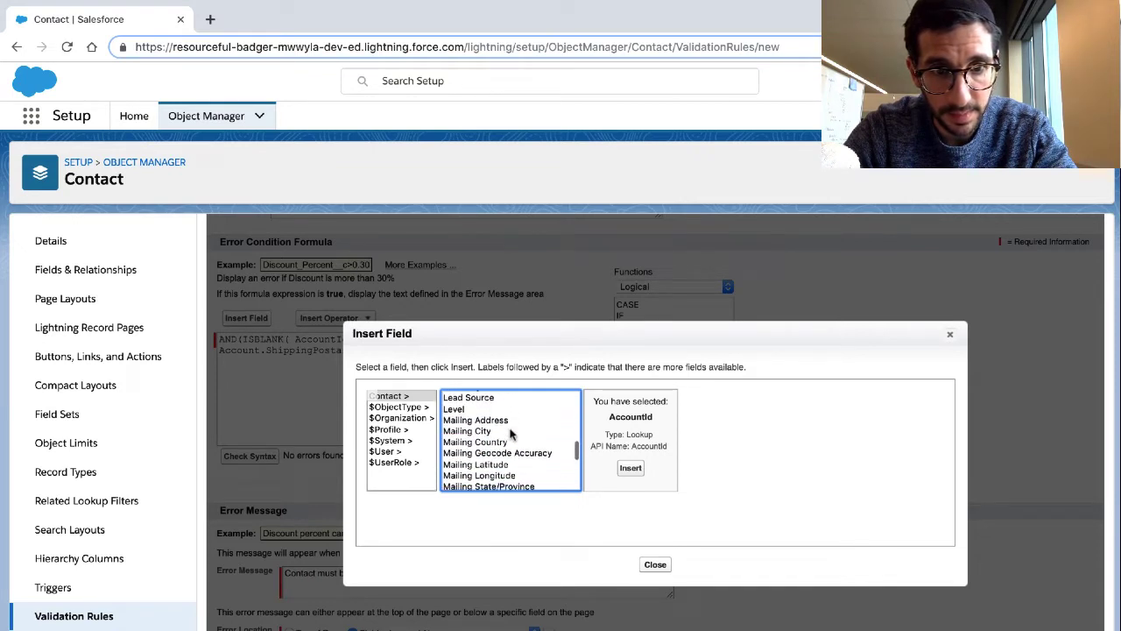
{"action": "scroll", "coordinate": [511, 434], "scroll_direction": "down", "scroll_amount": 5}
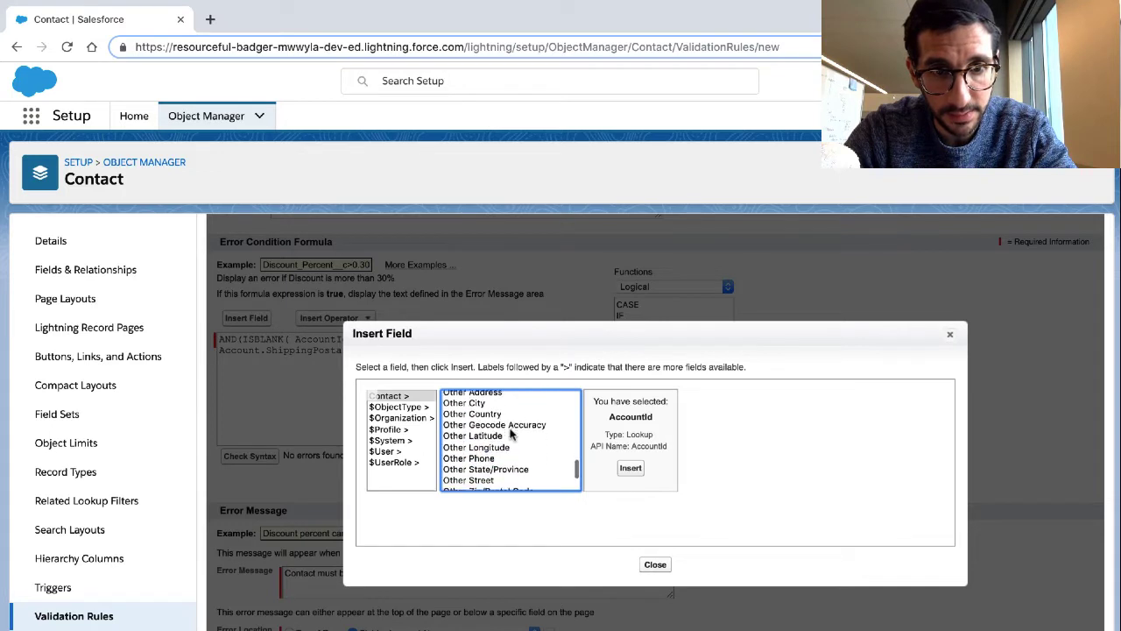
{"action": "scroll", "coordinate": [511, 433], "scroll_direction": "down", "scroll_amount": 3}
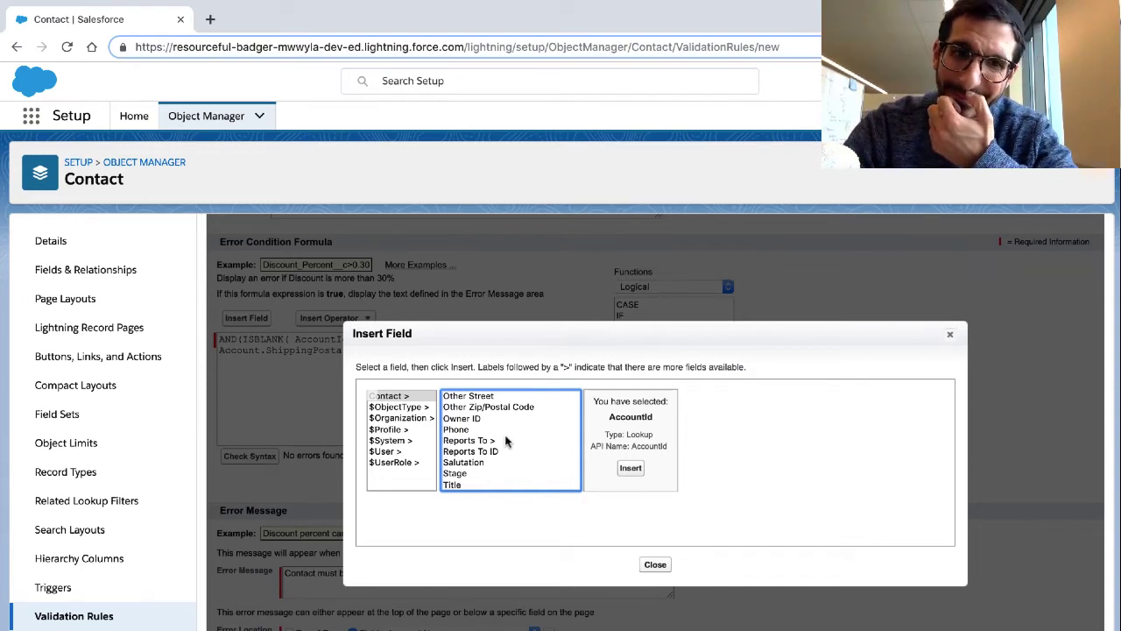
{"action": "scroll", "coordinate": [508, 441], "scroll_direction": "up", "scroll_amount": 4}
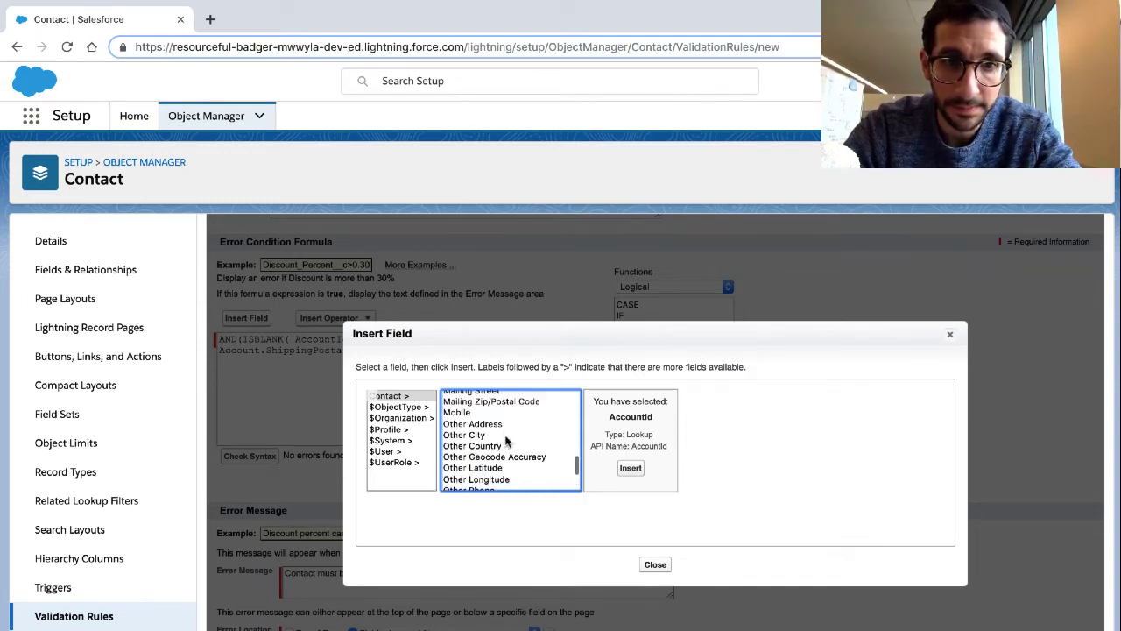
{"action": "left_click", "coordinate": [655, 564]}
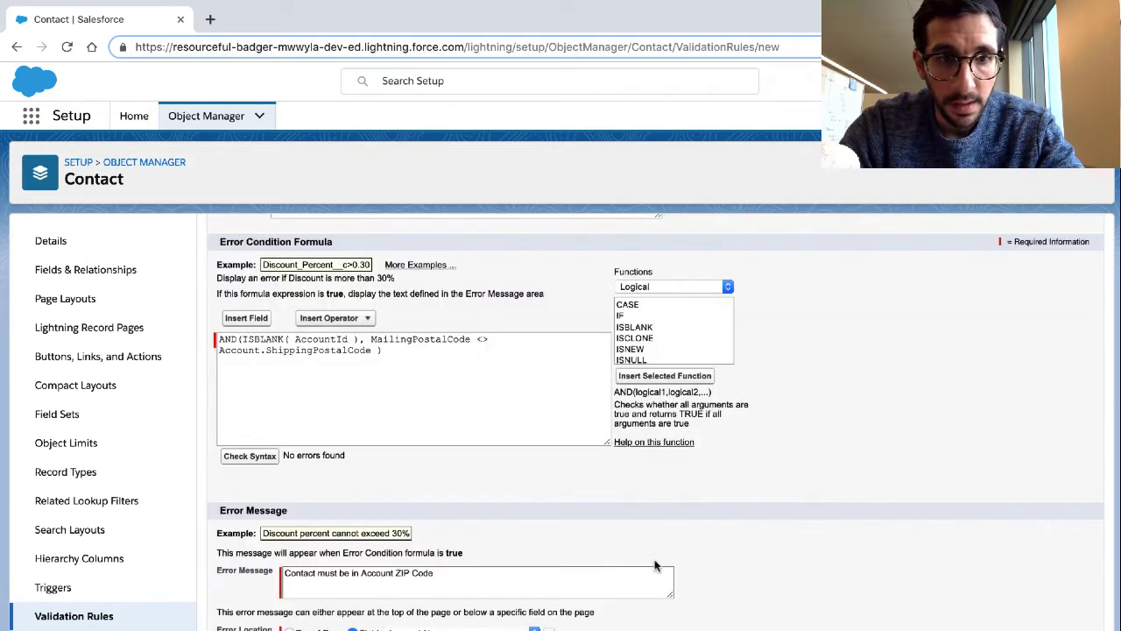
{"action": "left_click_drag", "start_coordinate": [359, 339], "coordinate": [243, 338]}
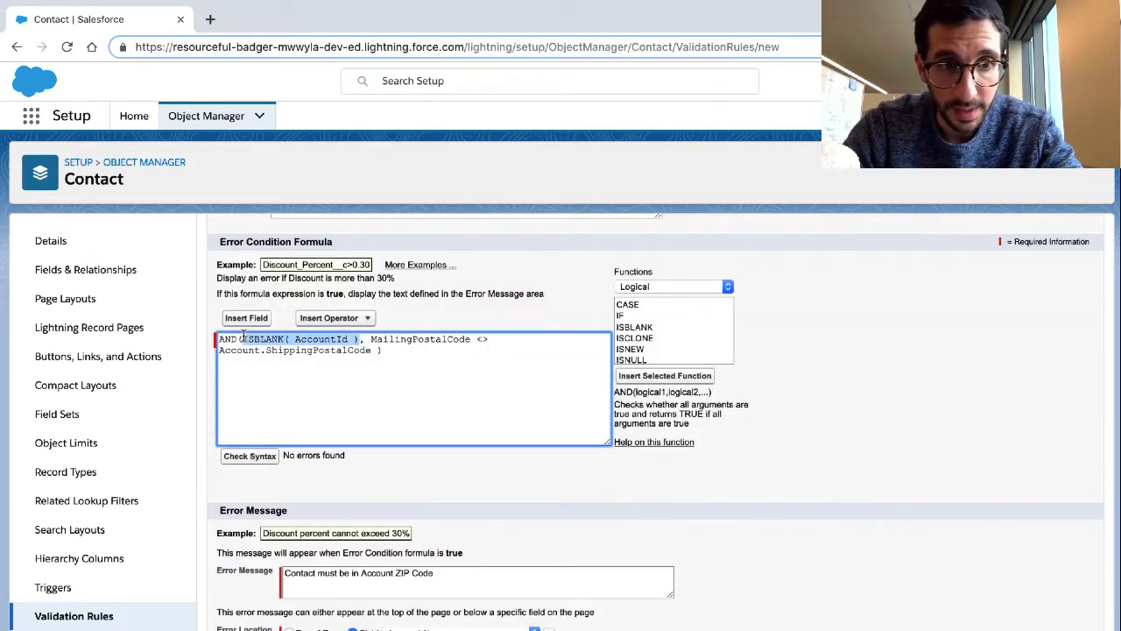
- Compare the formula's MailingPostalCode with the challenge text and the Contact's Mailing Zip/Postal Code field details, without inserting the field
{"action": "left_click", "coordinate": [371, 342]}
{"action": "left_click_drag", "start_coordinate": [370, 343], "coordinate": [473, 340]}
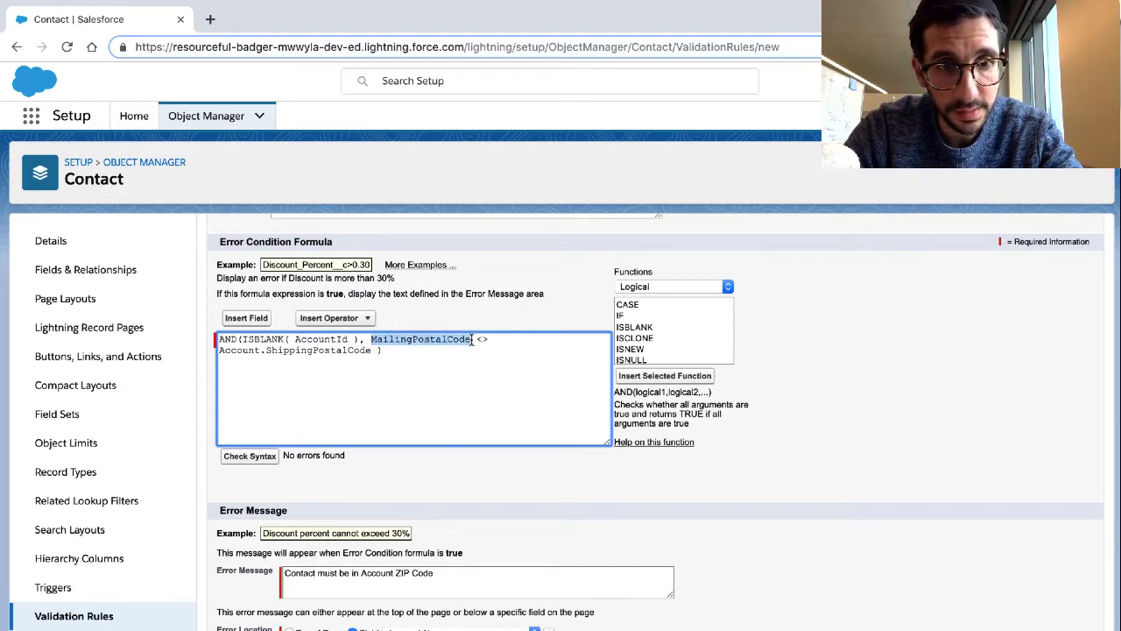
{"action": "key", "text": "ctrl+Left"}
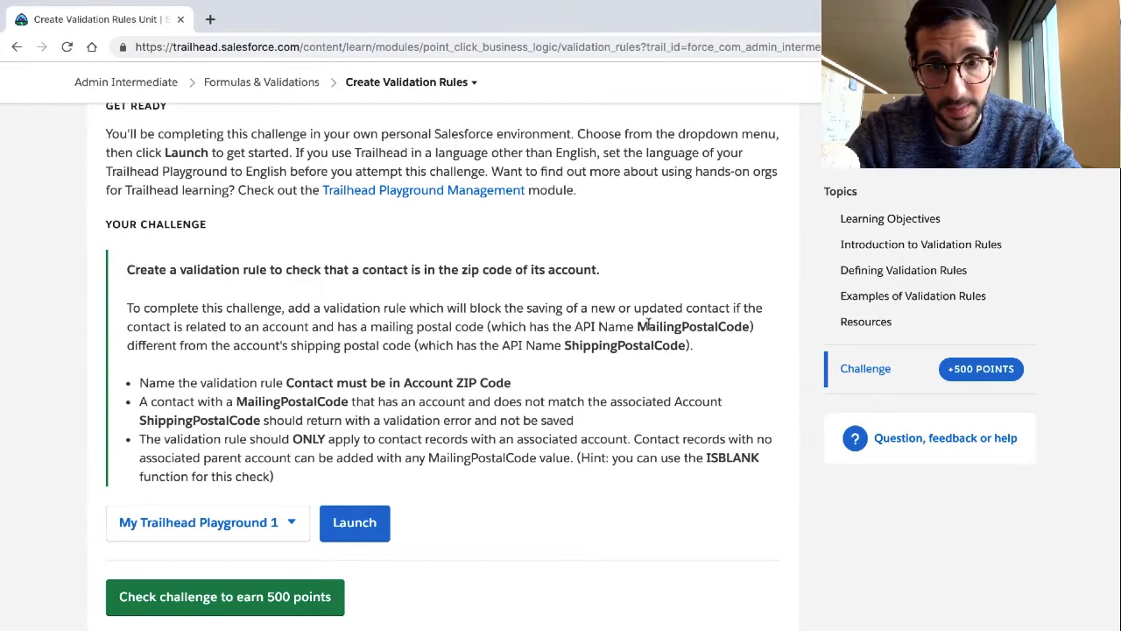
{"action": "key", "text": "ctrl+Right"}
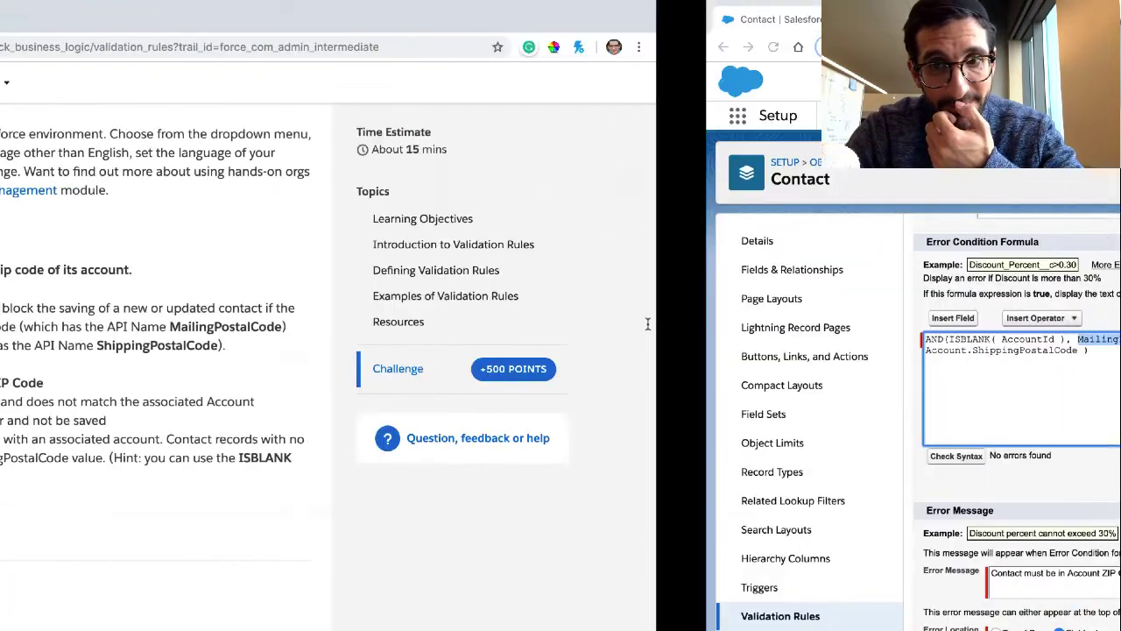
{"action": "left_click", "coordinate": [243, 318]}
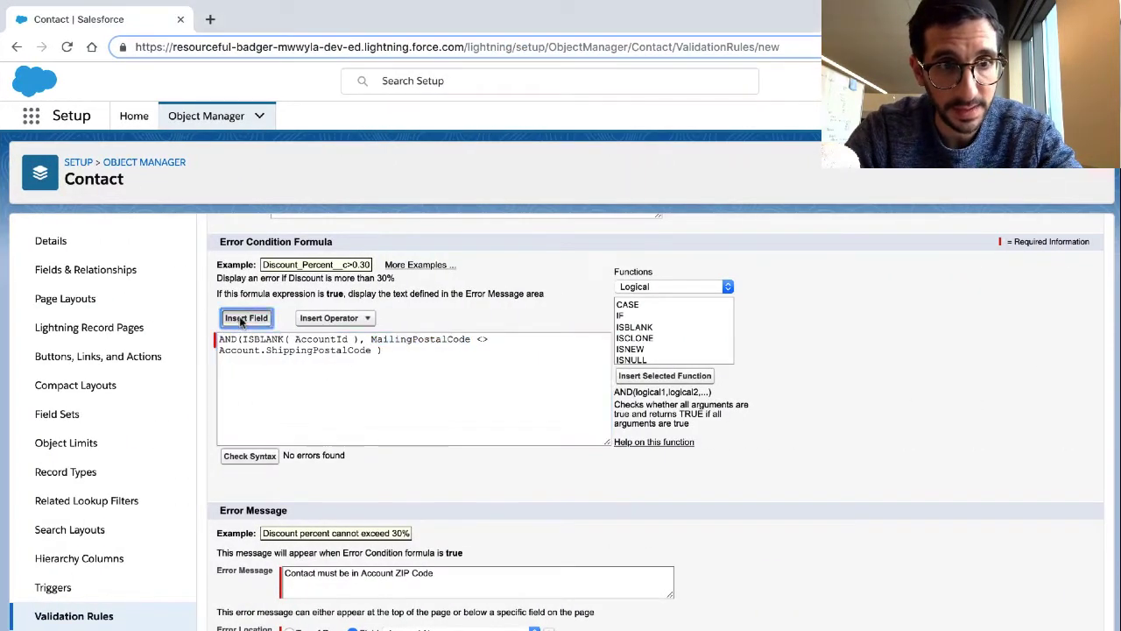
{"action": "scroll", "coordinate": [459, 398], "scroll_direction": "down", "scroll_amount": 15}
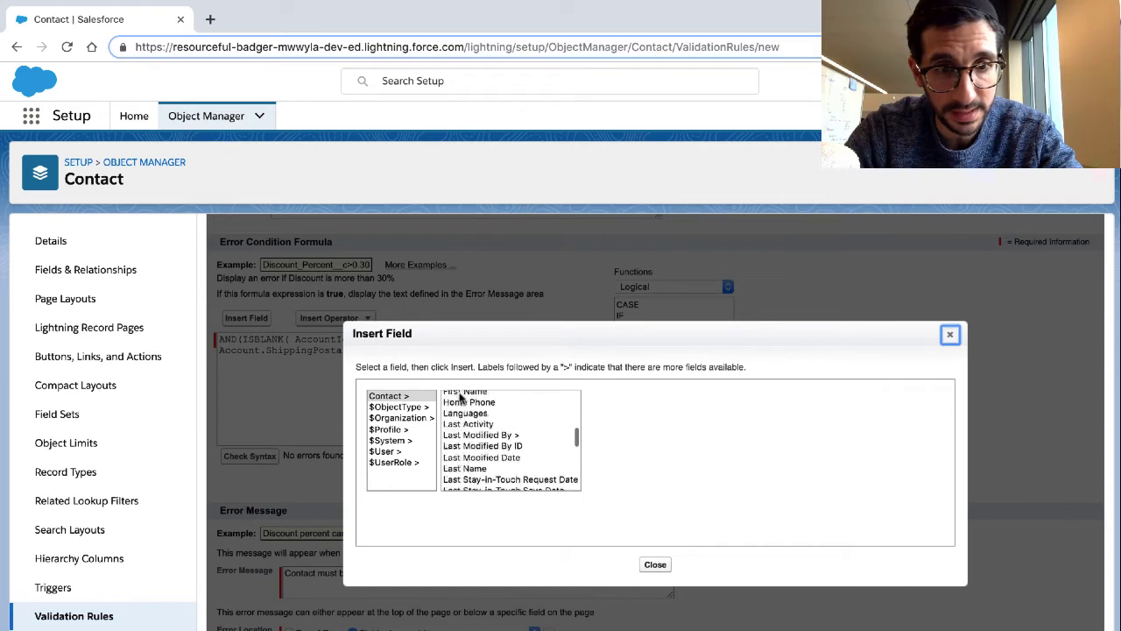
{"action": "scroll", "coordinate": [460, 397], "scroll_direction": "up", "scroll_amount": 3}
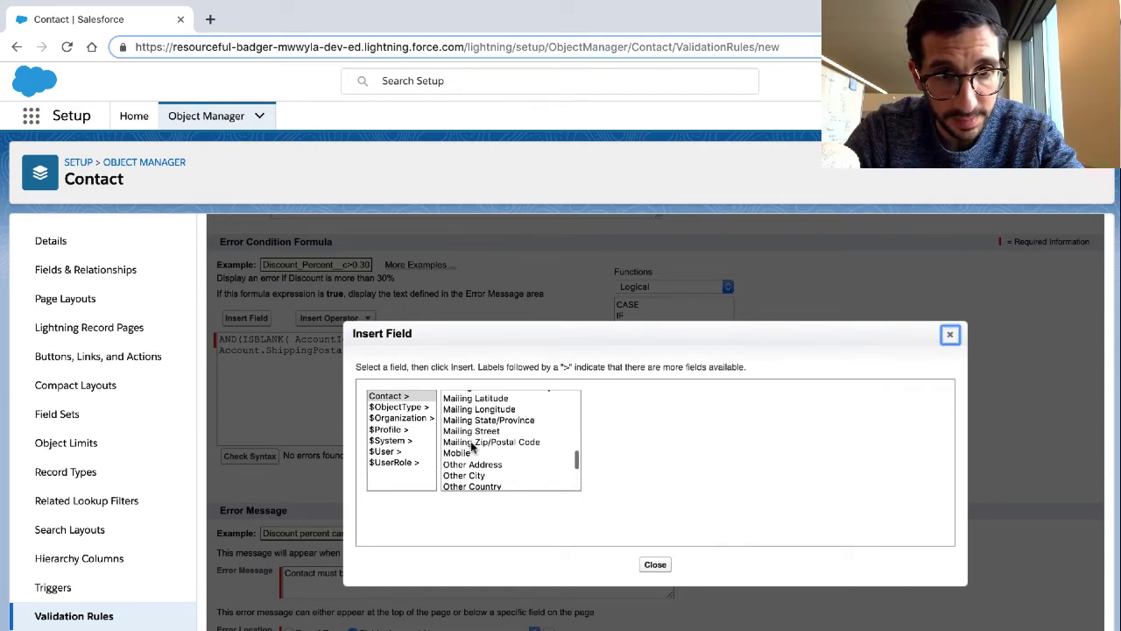
{"action": "left_click", "coordinate": [471, 443]}
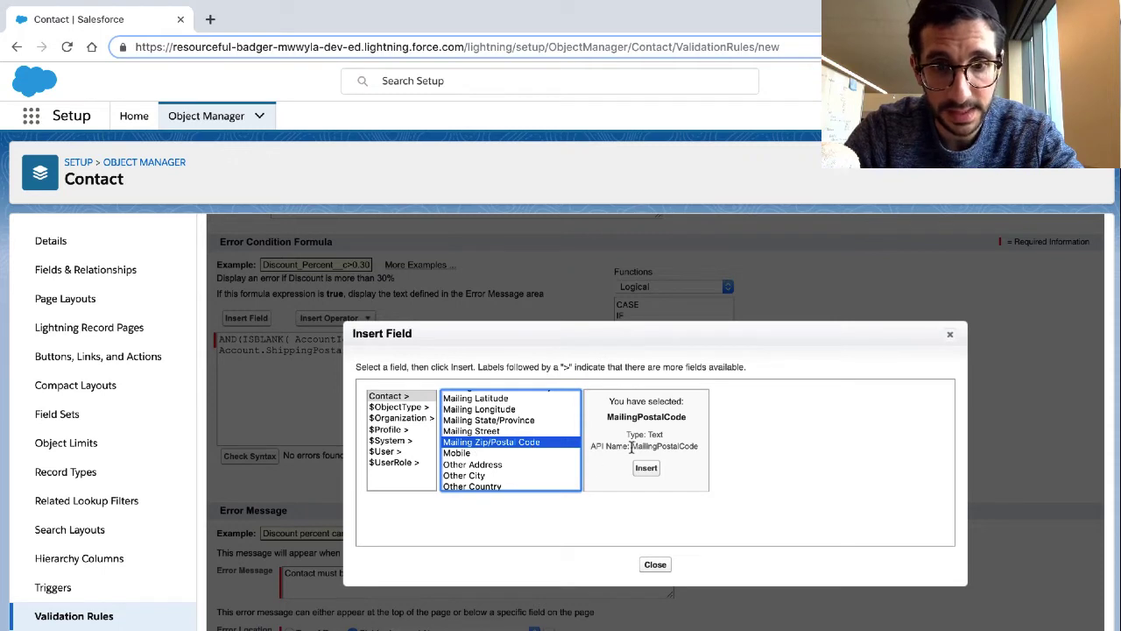
{"action": "left_click", "coordinate": [949, 334]}
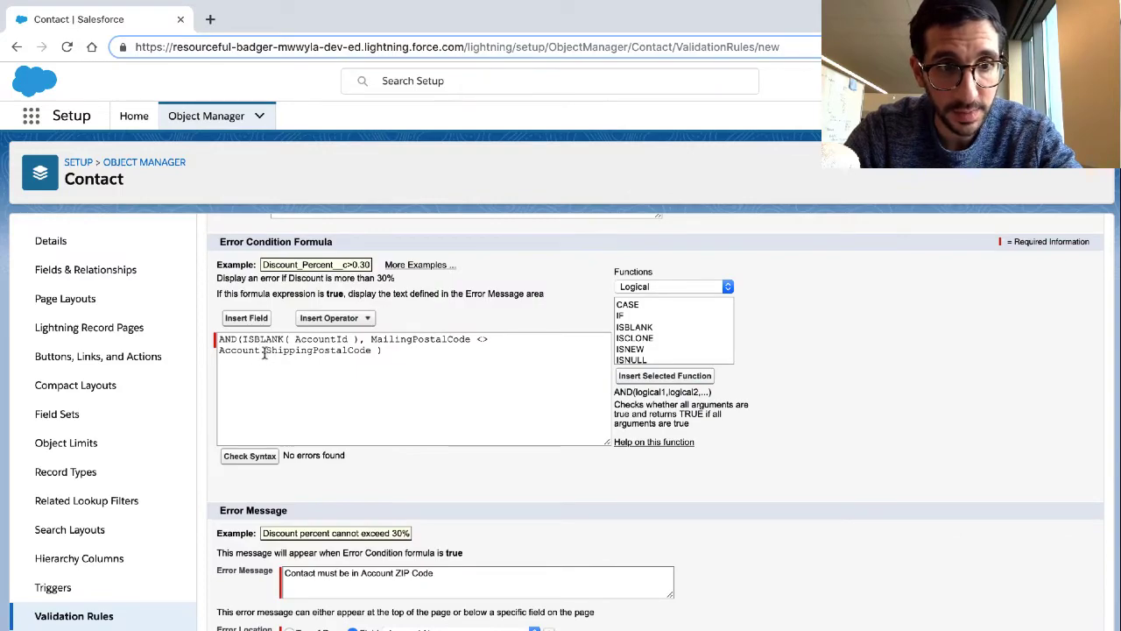
- Compare Account.ShippingPostalCode in the formula with the challenge text and the related Account's Shipping Zip/Postal Code details, without inserting the field
{"action": "key", "text": "ctrl+Left"}
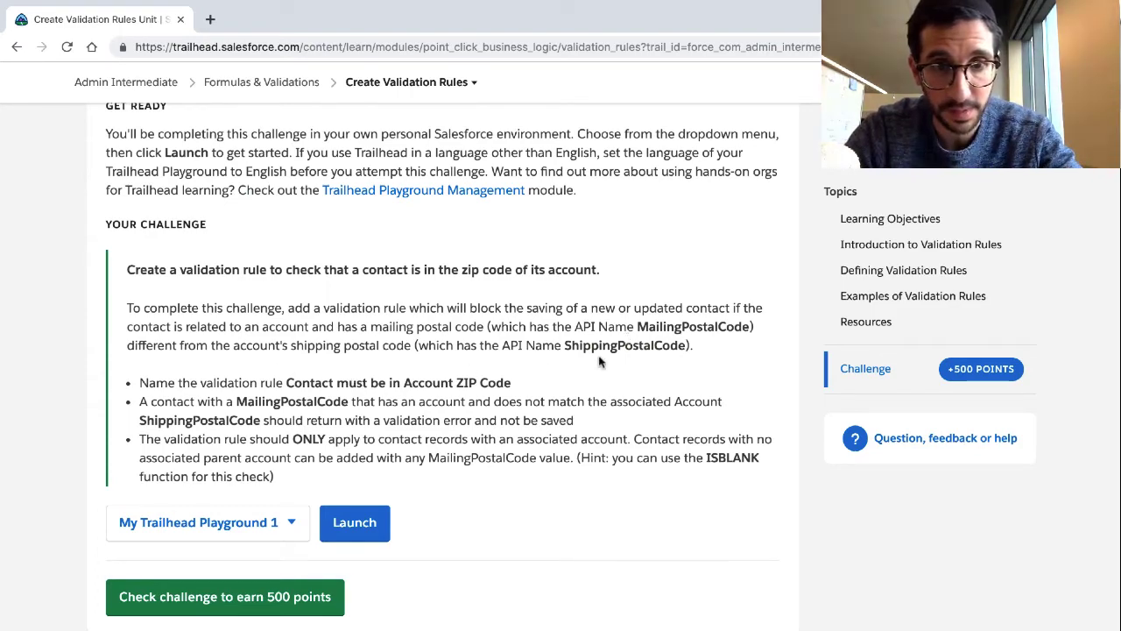
{"action": "key", "text": "ctrl+Right"}
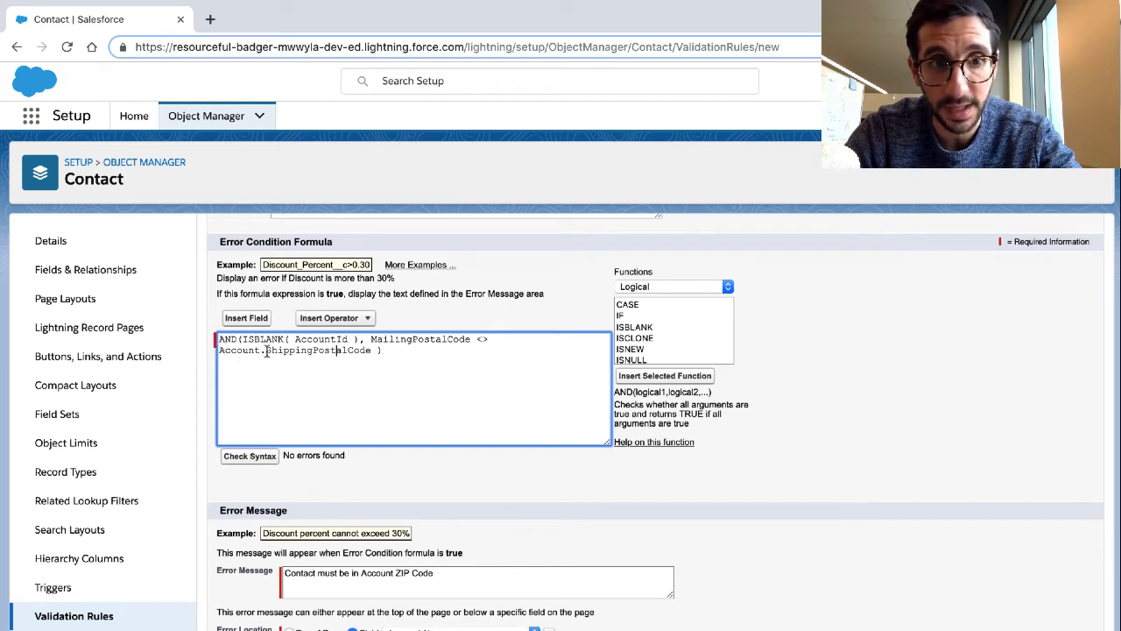
{"action": "left_click_drag", "start_coordinate": [371, 350], "coordinate": [220, 347]}
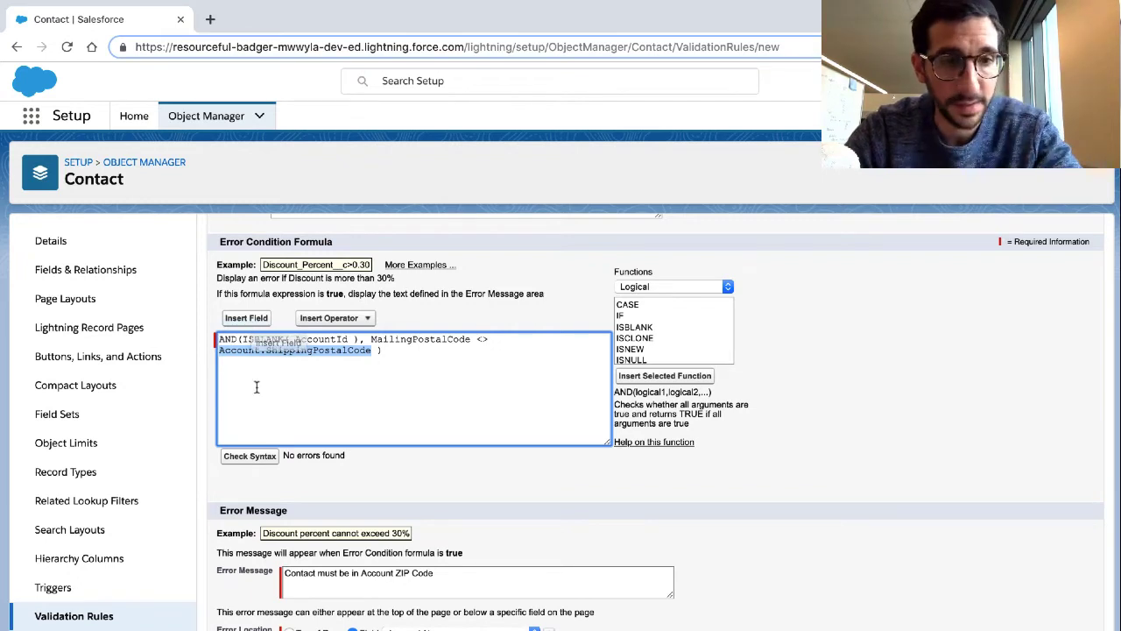
{"action": "left_click", "coordinate": [250, 318]}
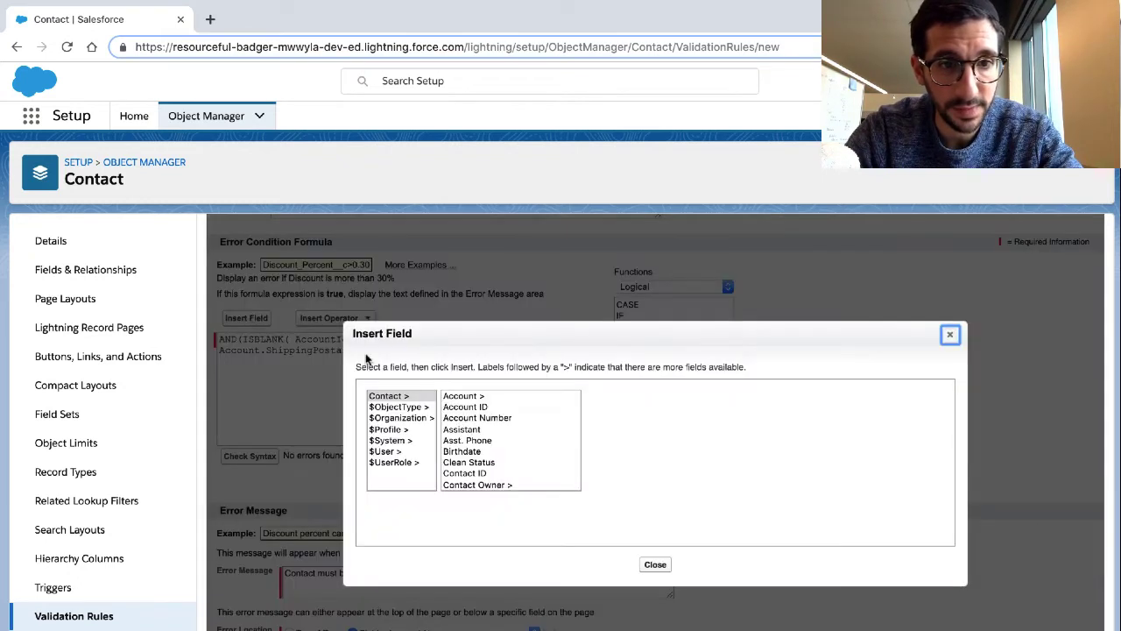
{"action": "left_click", "coordinate": [462, 395]}
{"action": "scroll", "coordinate": [634, 421], "scroll_direction": "down", "scroll_amount": 10}
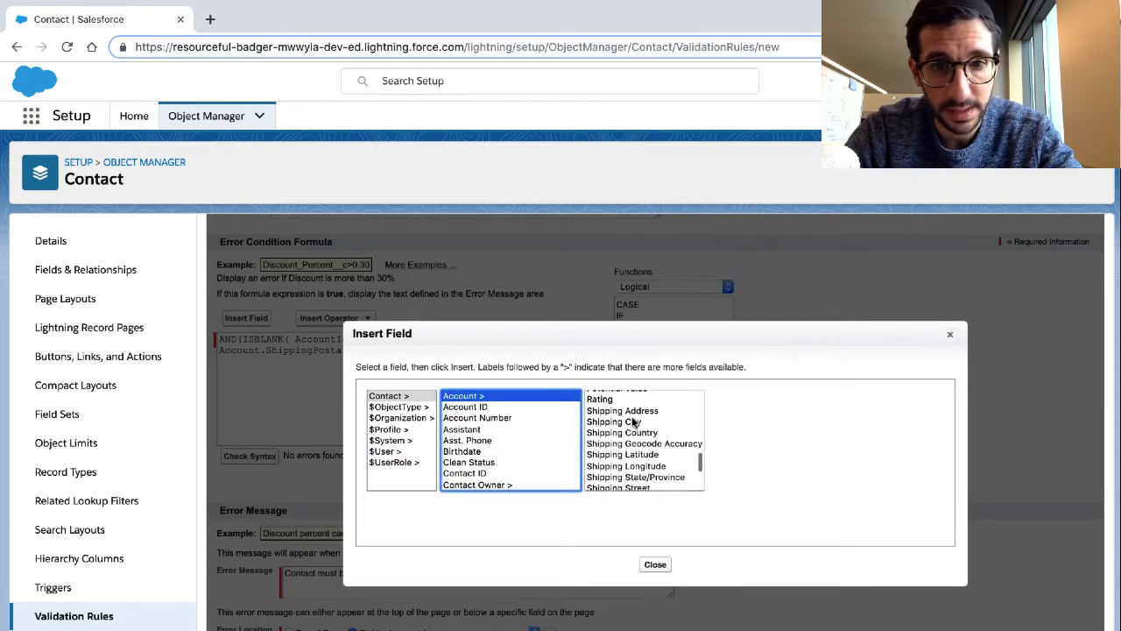
{"action": "scroll", "coordinate": [634, 421], "scroll_direction": "down", "scroll_amount": 4}
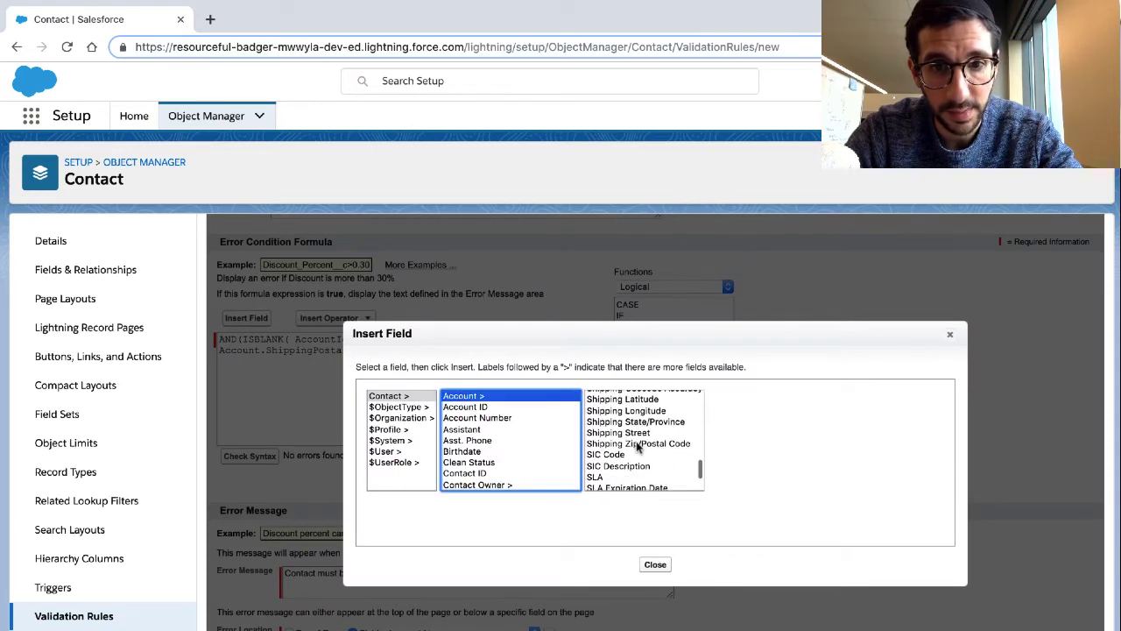
{"action": "left_click", "coordinate": [638, 444]}
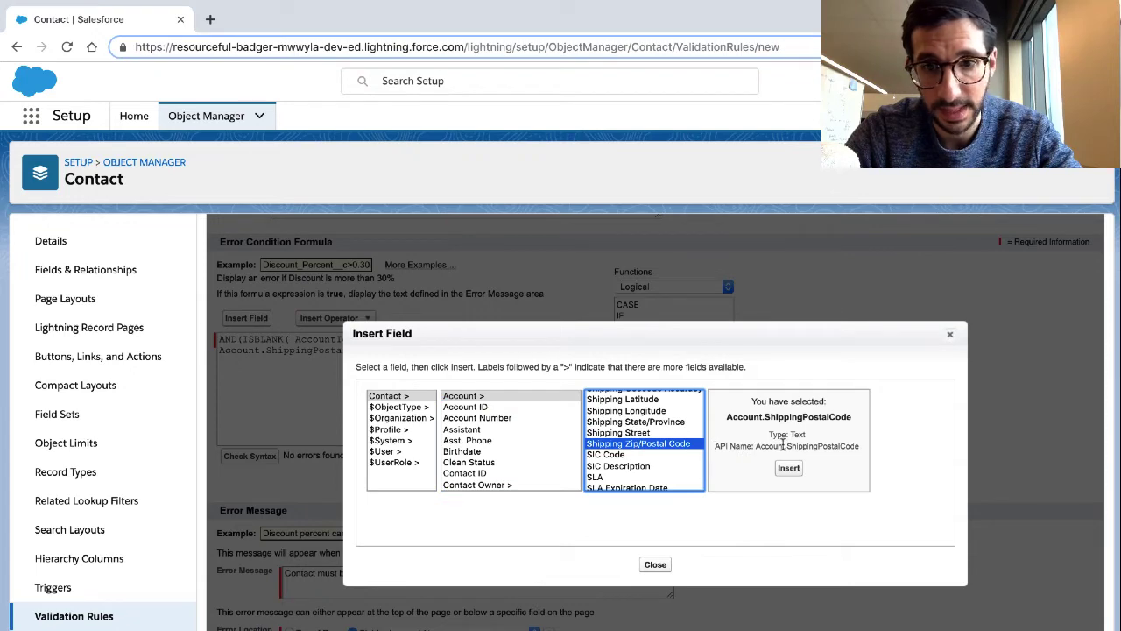
{"action": "left_click", "coordinate": [950, 334]}
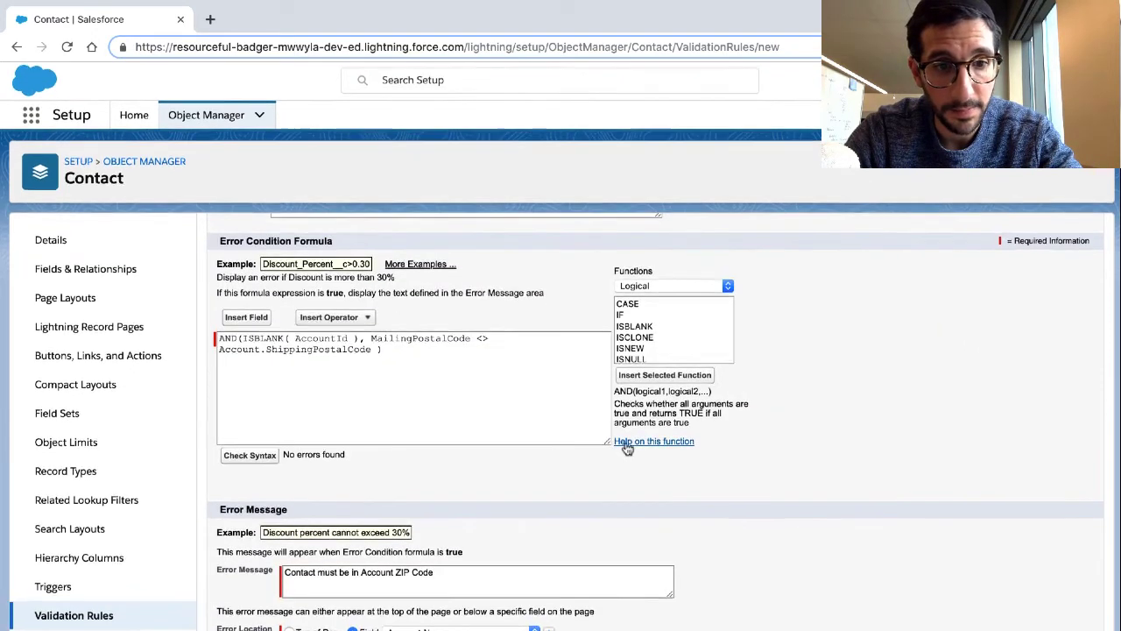
- Check the syntax of the error condition formula and submit the Create Validation Rules challenge for checking on Trailhead
{"action": "left_click", "coordinate": [268, 461]}
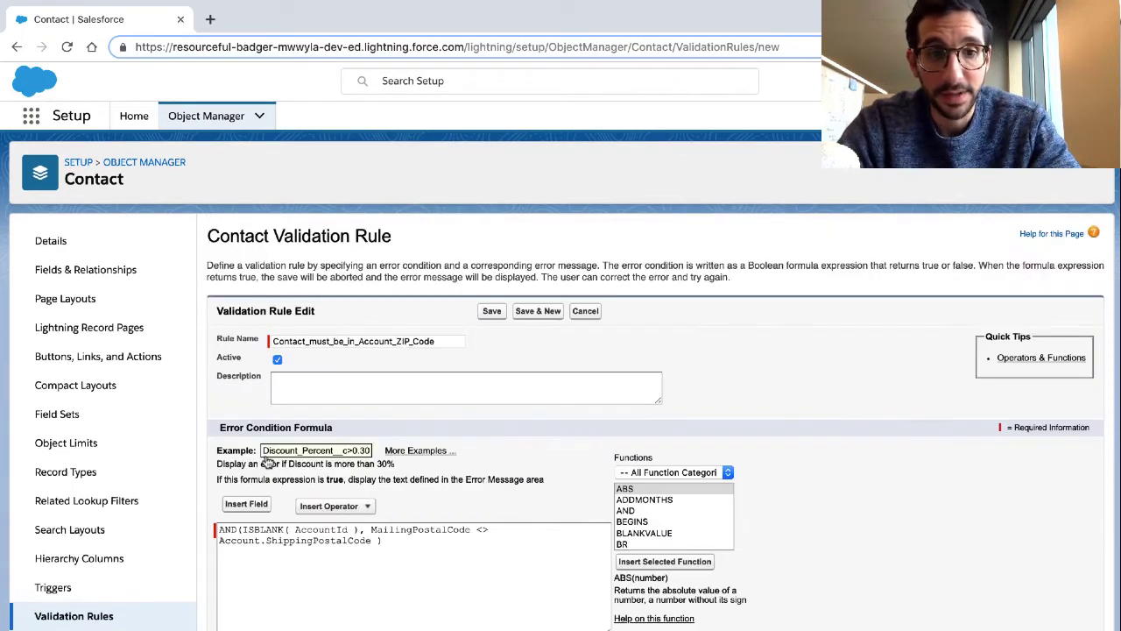
{"action": "scroll", "coordinate": [280, 517], "scroll_direction": "down", "scroll_amount": 5}
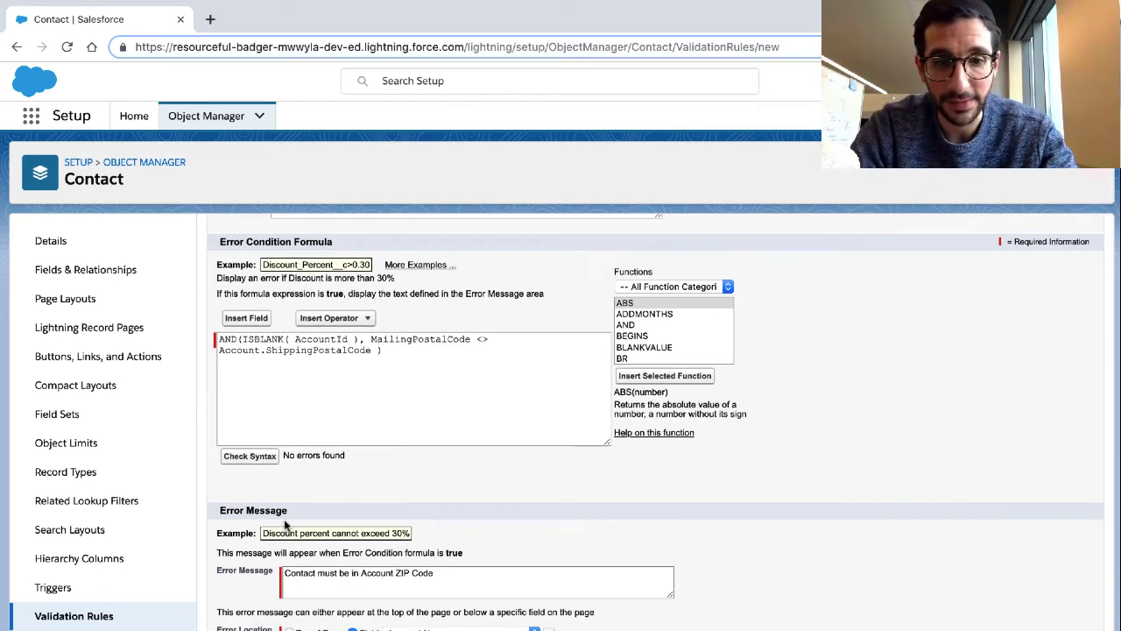
{"action": "left_click", "coordinate": [255, 395]}
{"action": "key", "text": "super+a"}
{"action": "key", "text": "super+Tab"}
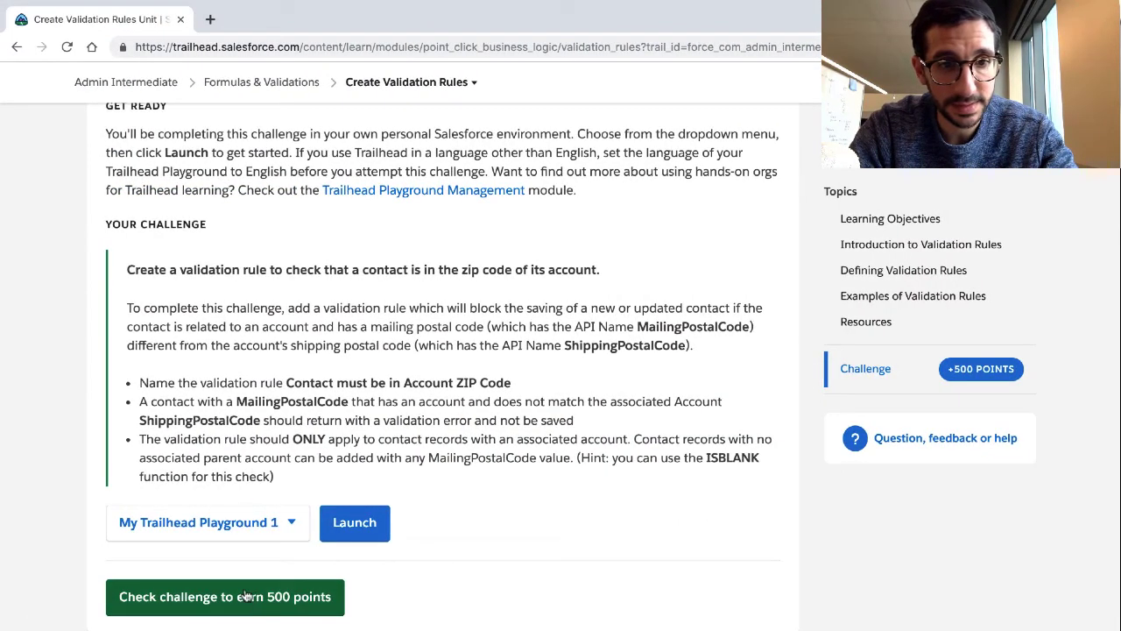
{"action": "left_click", "coordinate": [246, 596]}
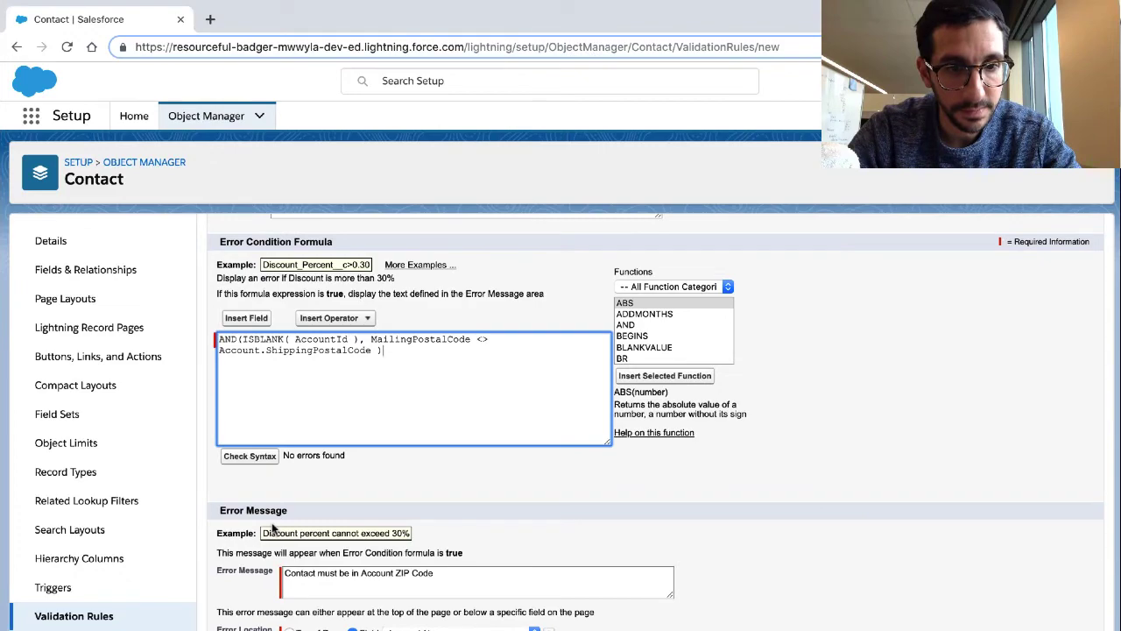
- Review the rule name against the challenge feedback, save the Contact validation rule, and check the challenge again on Trailhead
{"action": "scroll", "coordinate": [329, 514], "scroll_direction": "up", "scroll_amount": 3}
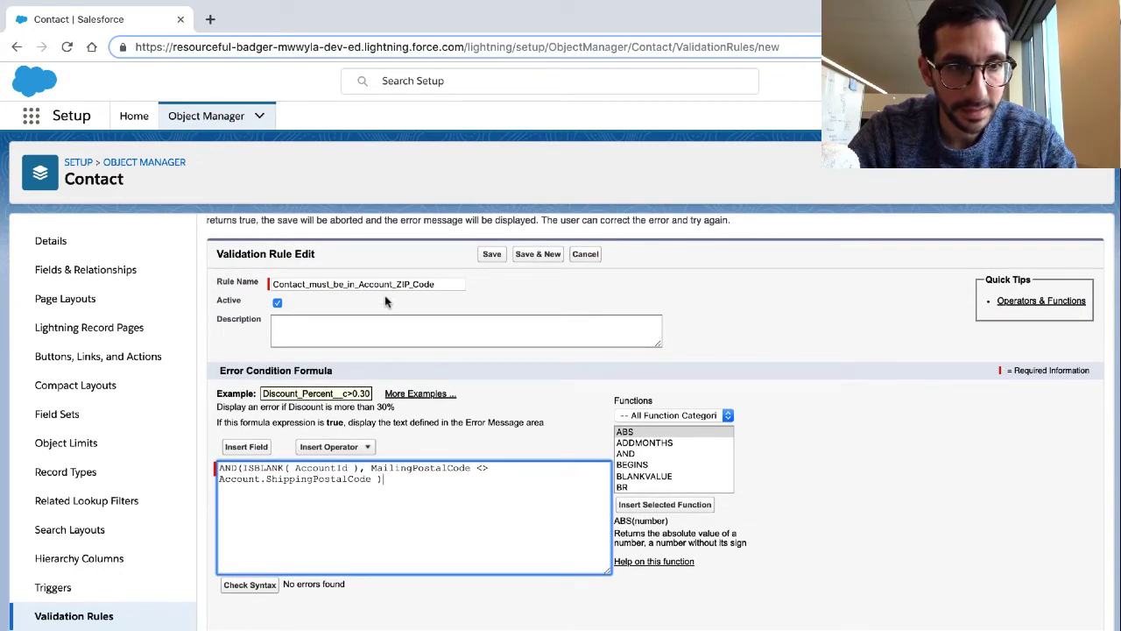
{"action": "key", "text": "ctrl+Left"}
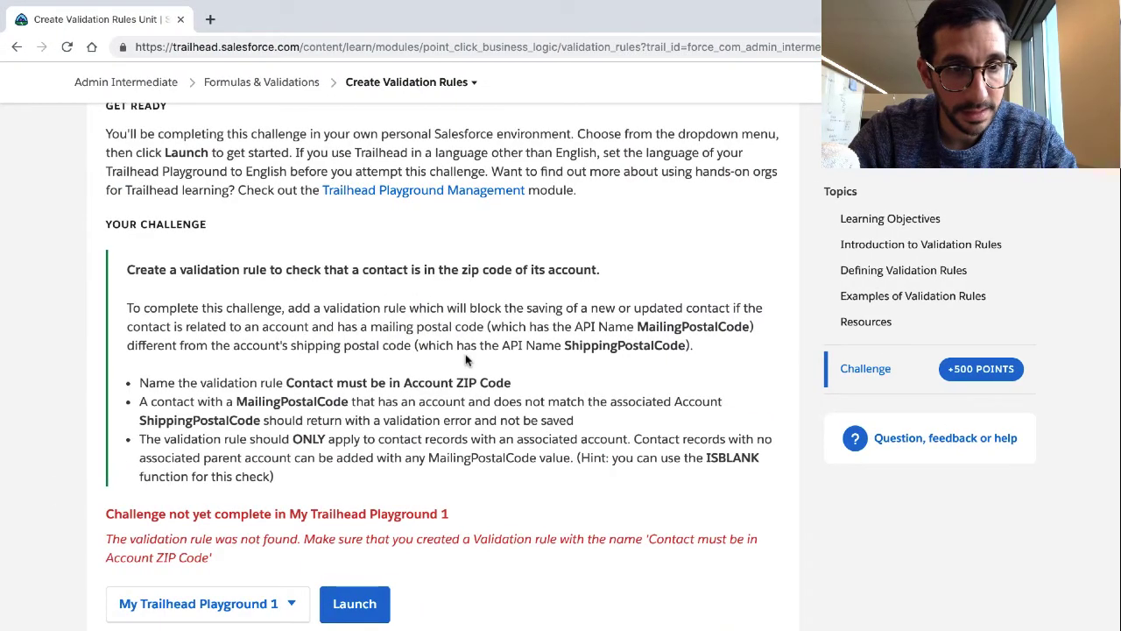
{"action": "key", "text": "ctrl+Right"}
{"action": "scroll", "coordinate": [473, 394], "scroll_direction": "up", "scroll_amount": 1}
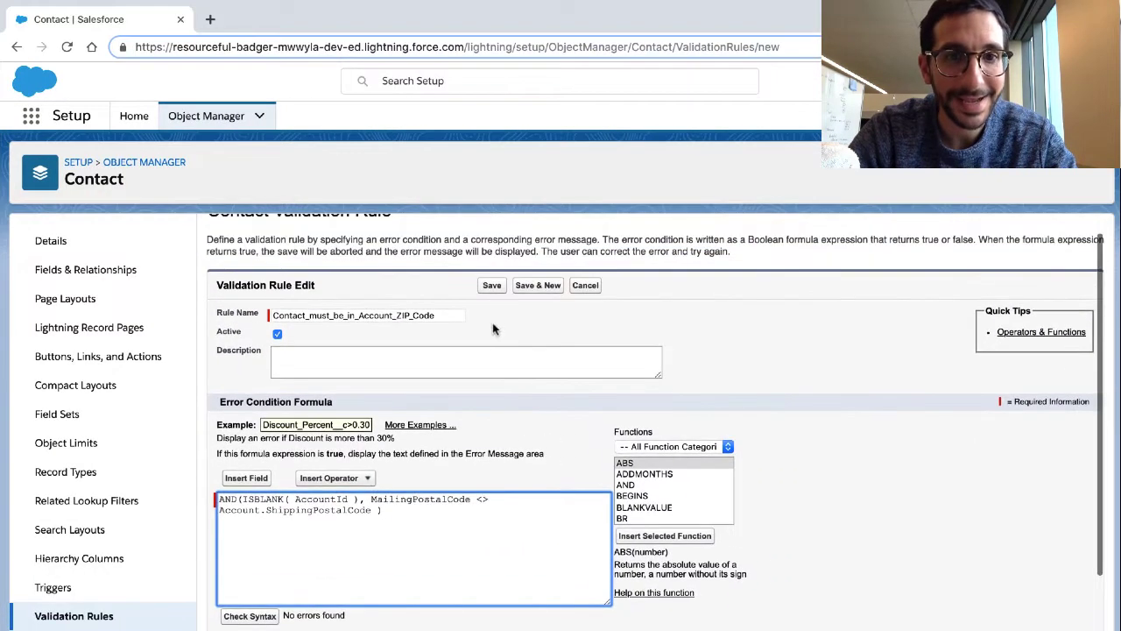
{"action": "left_click", "coordinate": [492, 286]}
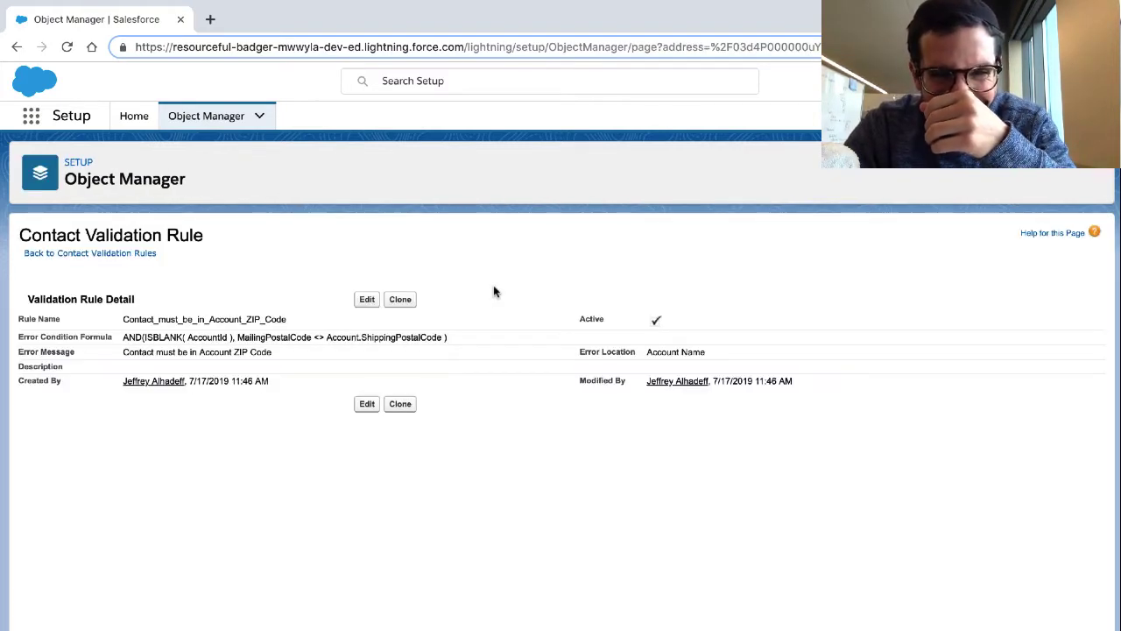
{"action": "key", "text": "ctrl+Left"}
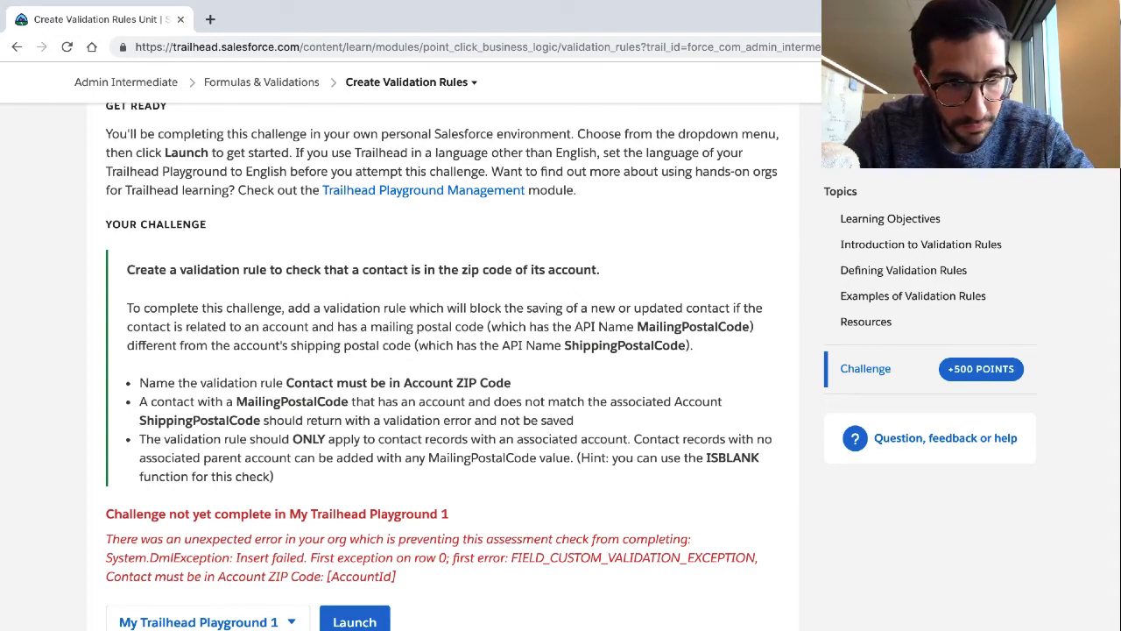
{"action": "scroll", "coordinate": [443, 367], "scroll_direction": "down", "scroll_amount": 3}
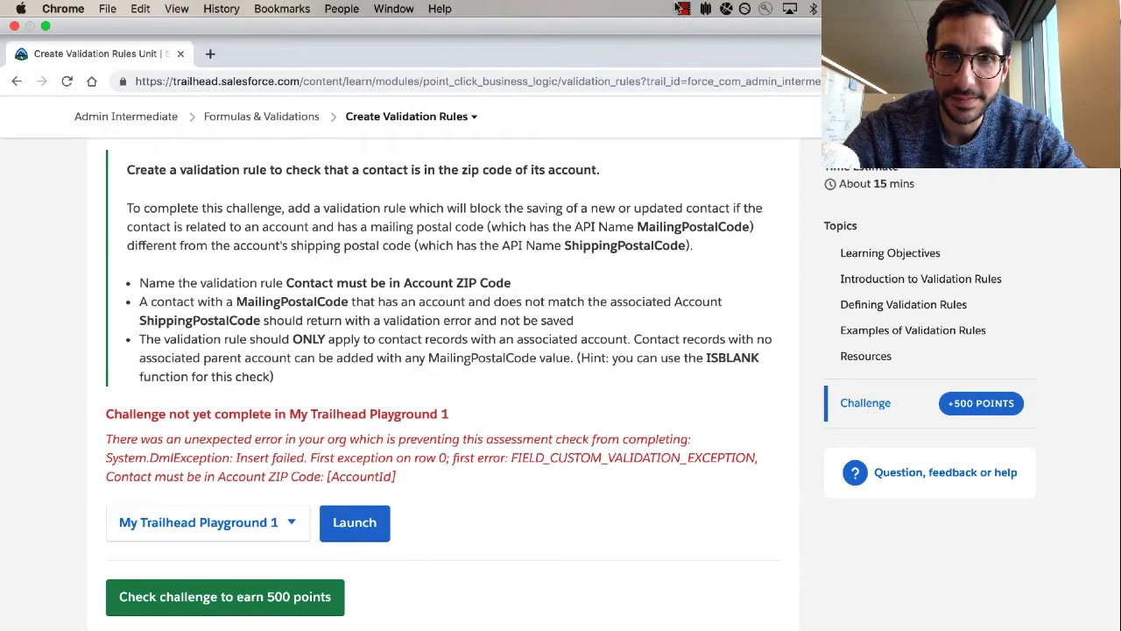
{"action": "left_click", "coordinate": [683, 8]}
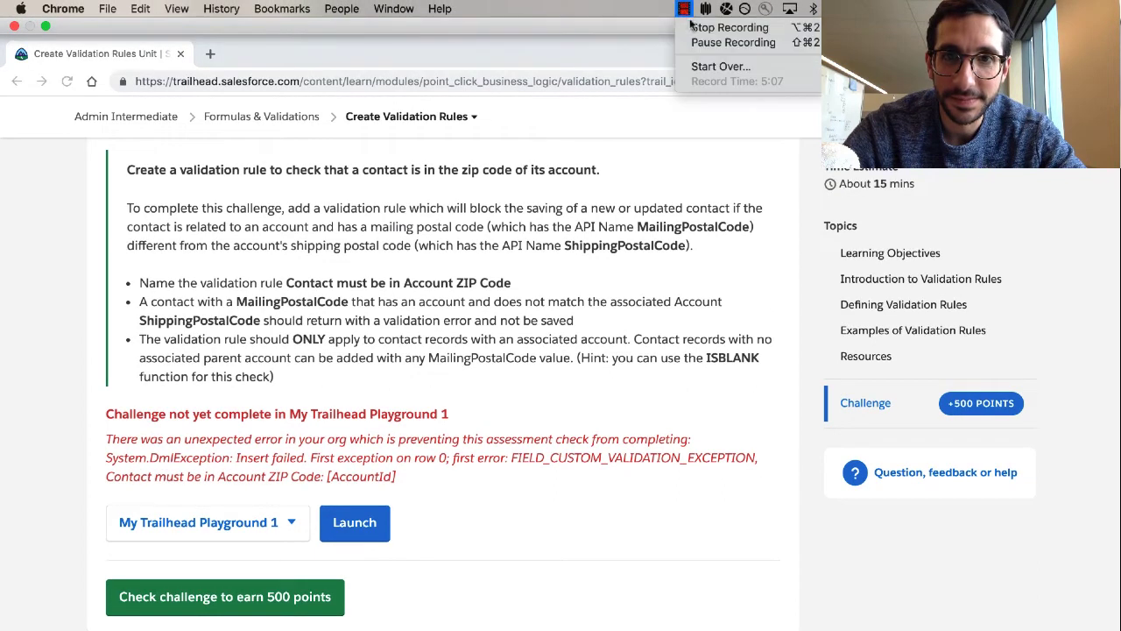
{"action": "left_click", "coordinate": [711, 27]}
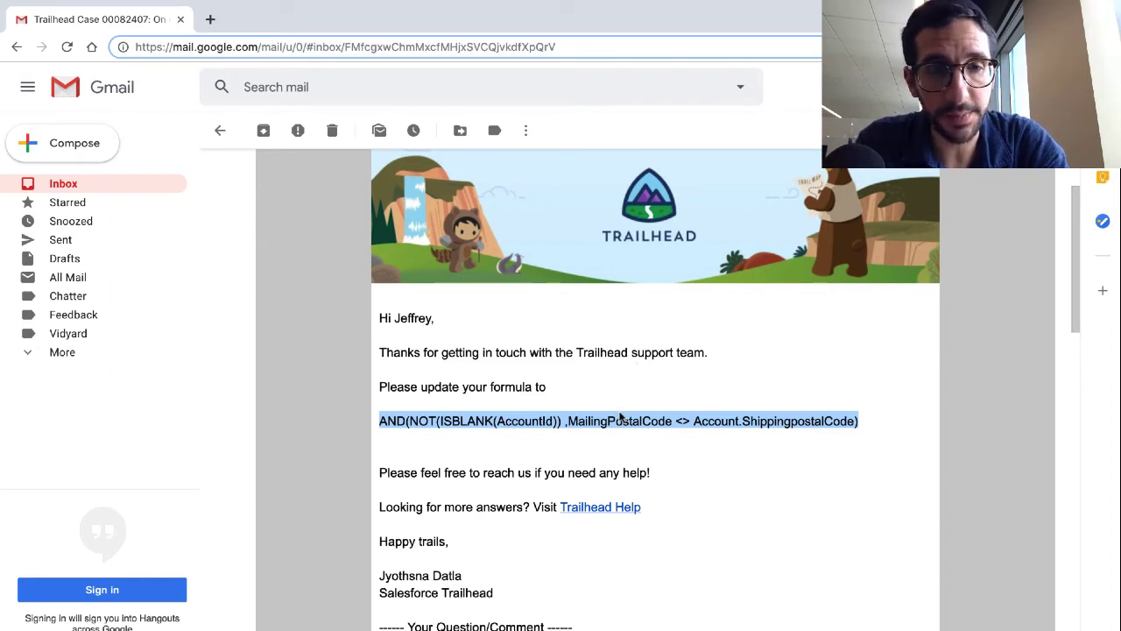
- Read the formula suggested in the Trailhead support email, examining its NOT(ISBLANK(AccountId)) condition and postal code comparison
{"action": "scroll", "coordinate": [619, 417], "scroll_direction": "down", "scroll_amount": 1}
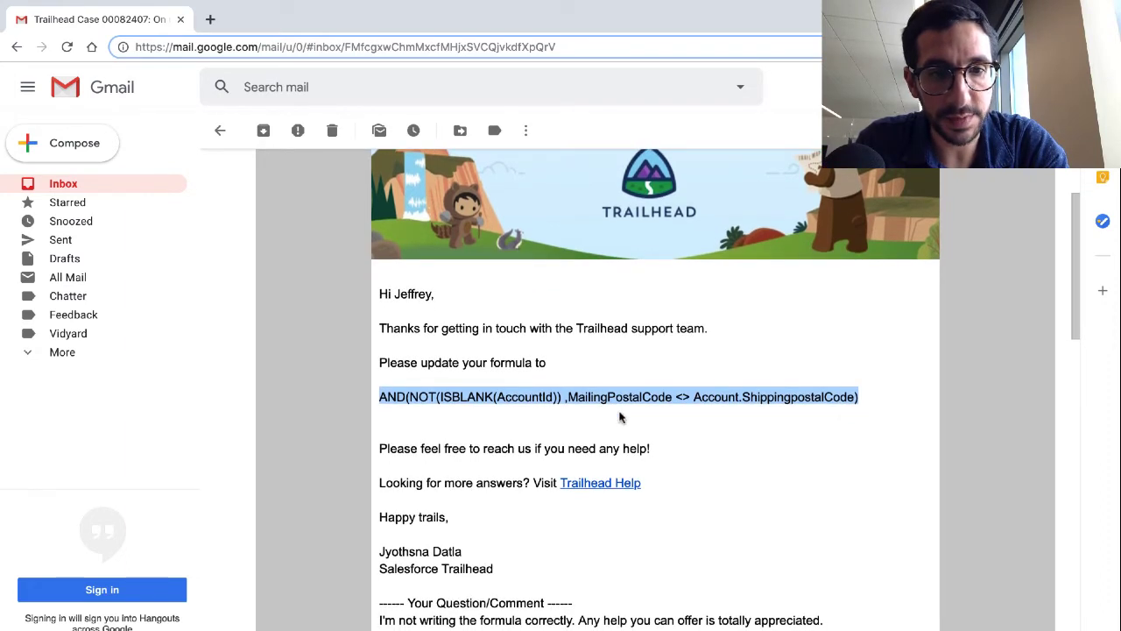
{"action": "triple_click", "coordinate": [548, 399]}
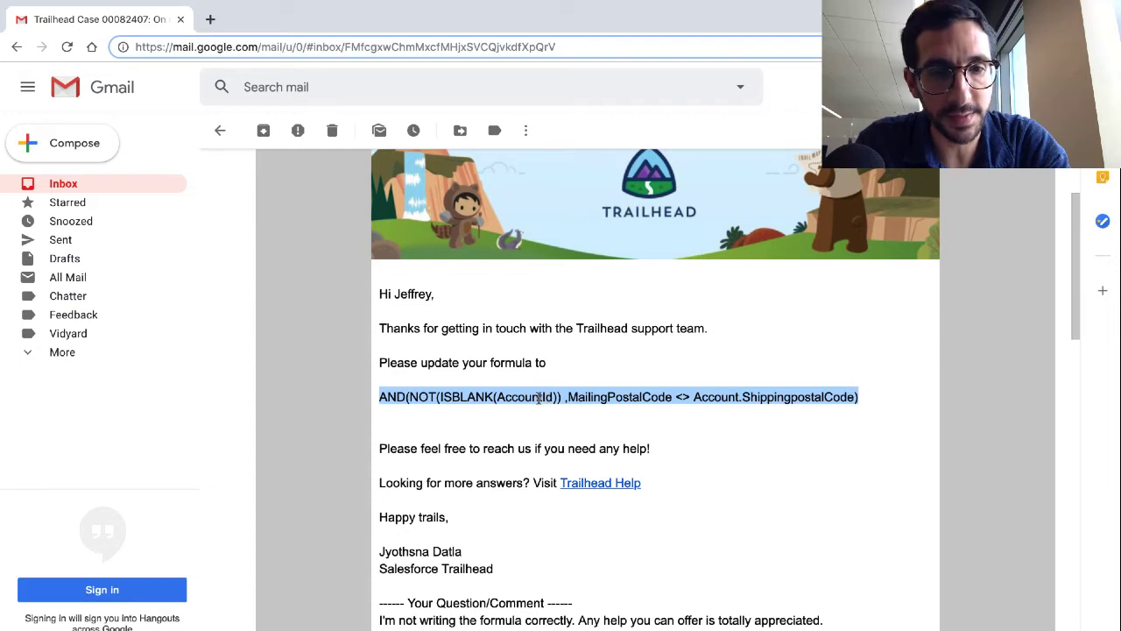
{"action": "left_click", "coordinate": [471, 399]}
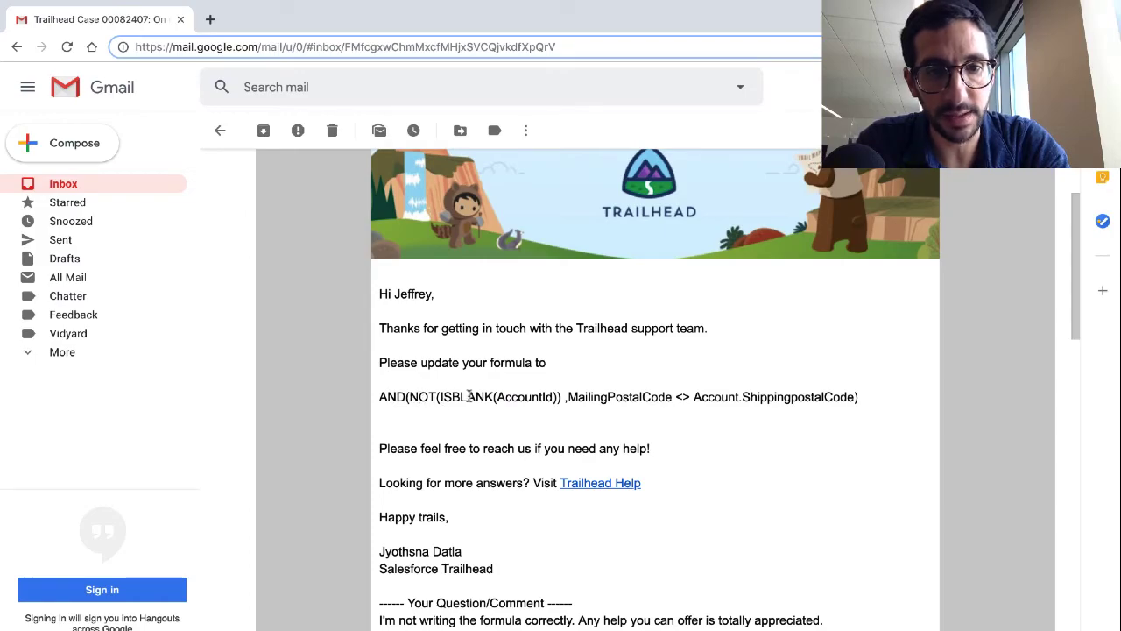
{"action": "double_click", "coordinate": [504, 395]}
- Switch to the Salesforce rule editor, compare the suggested formula with the older AND formula using ISBLANK(Account.Name), highlight the older one, and return to Trailhead
{"action": "key", "text": "ctrl+Right"}
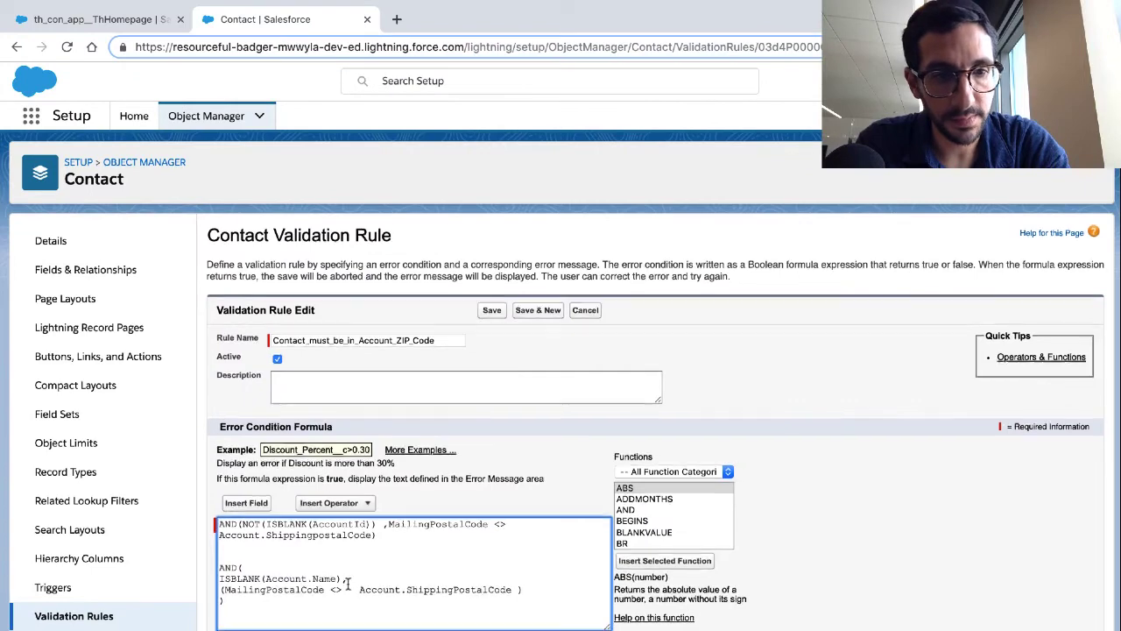
{"action": "scroll", "coordinate": [347, 585], "scroll_direction": "down", "scroll_amount": 3}
{"action": "scroll", "coordinate": [348, 586], "scroll_direction": "down", "scroll_amount": 1}
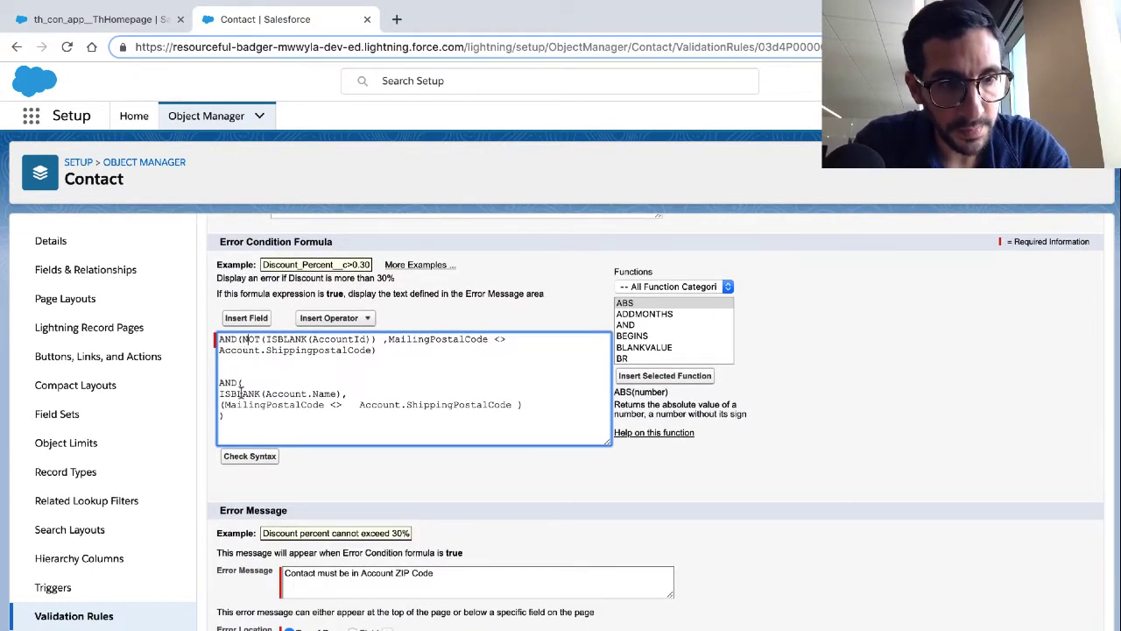
{"action": "left_click_drag", "start_coordinate": [219, 383], "coordinate": [244, 418]}
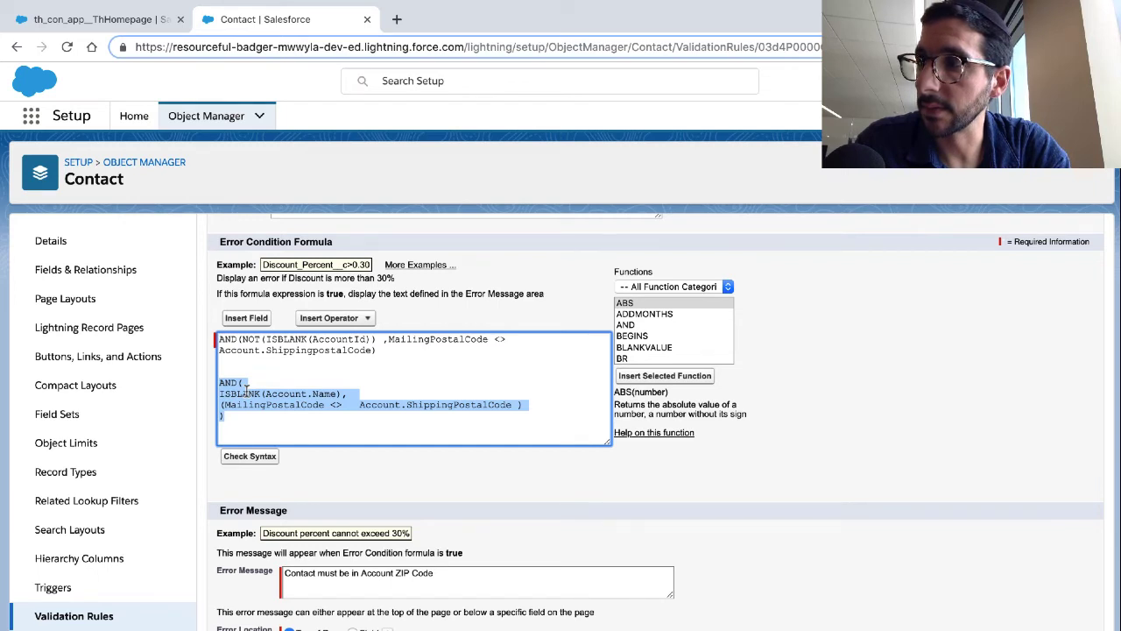
{"action": "key", "text": "alt+Tab"}
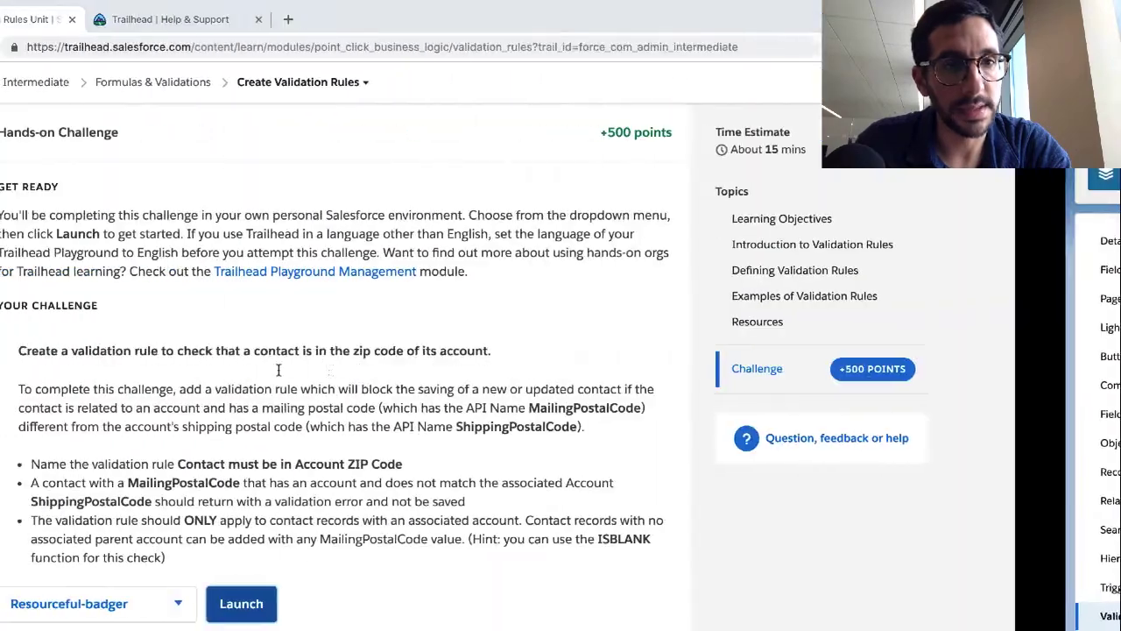
{"action": "key", "text": "ctrl+Right"}
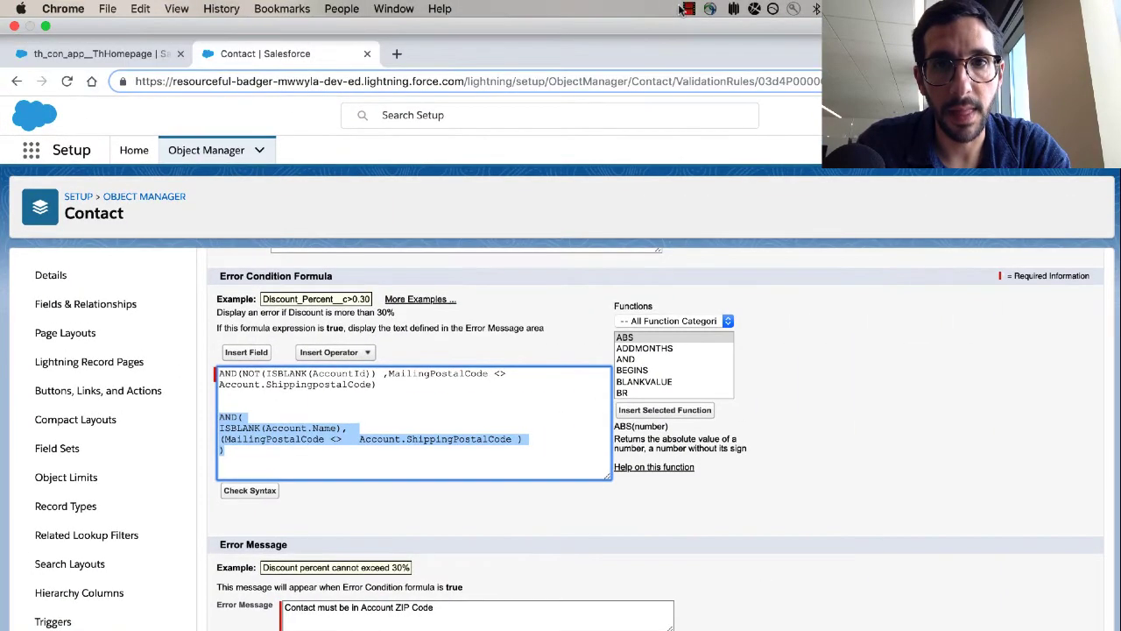
{"action": "left_click", "coordinate": [690, 9]}
{"action": "left_click", "coordinate": [701, 42]}
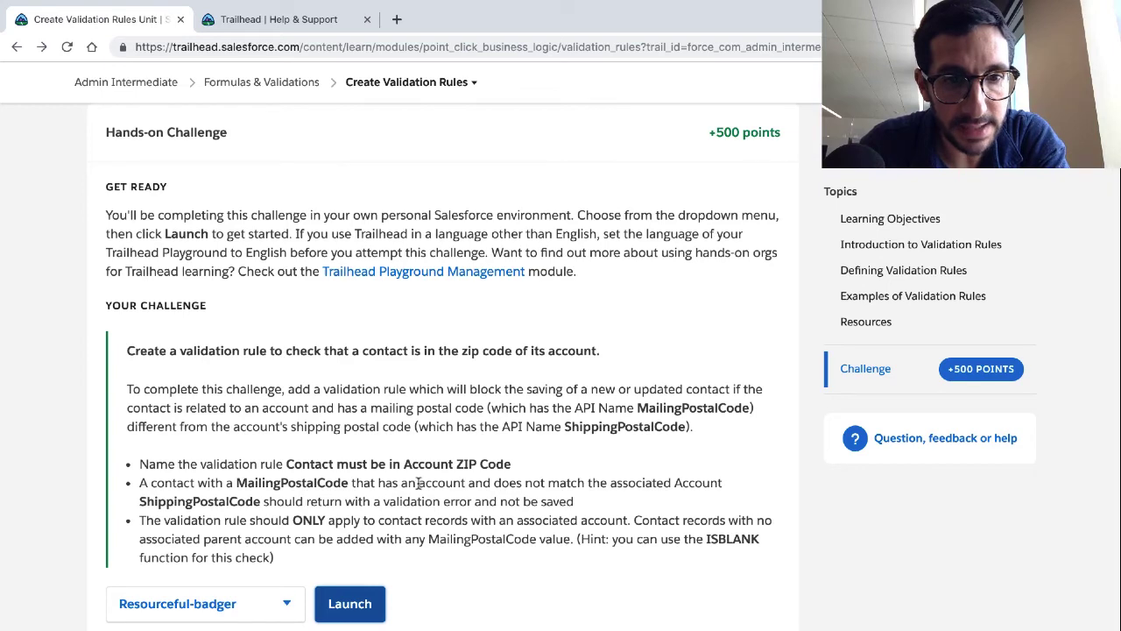
- Compare the challenge's requirement about contacts having an account with the NOT(ISBLANK(AccountId)) condition in the Salesforce rule formula
{"action": "left_click_drag", "start_coordinate": [418, 483], "coordinate": [467, 488]}
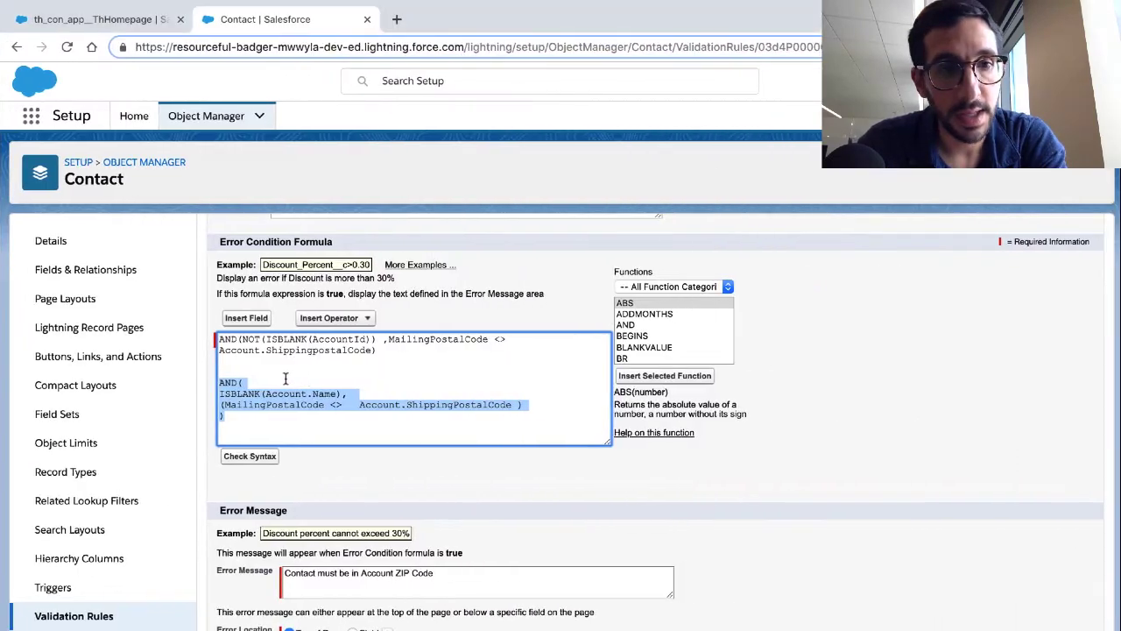
{"action": "left_click", "coordinate": [268, 355]}
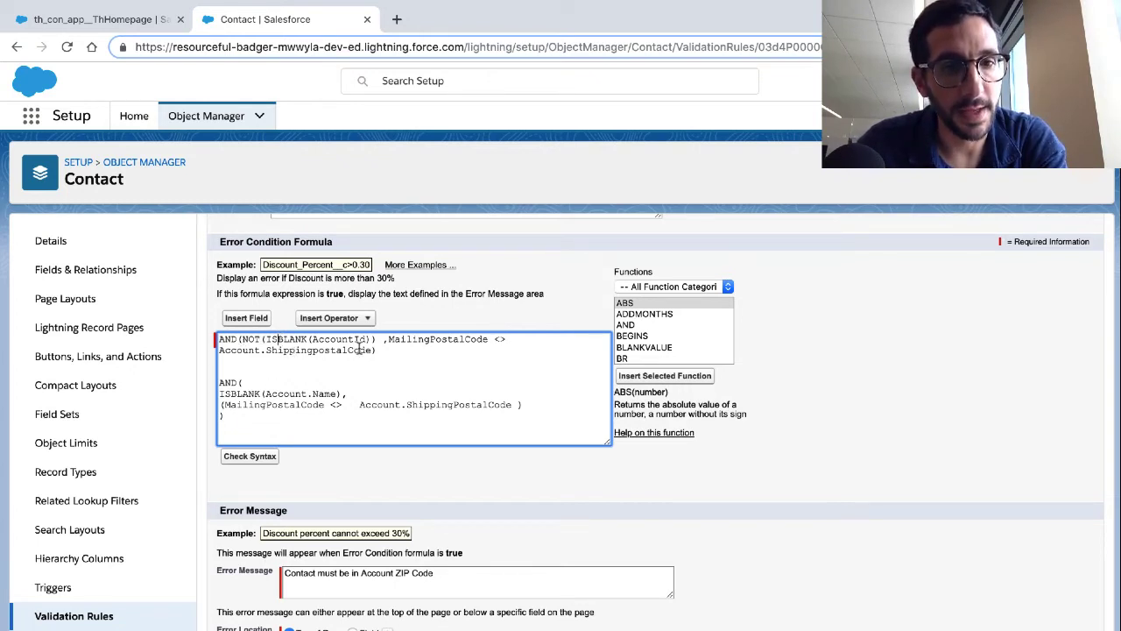
{"action": "left_click", "coordinate": [236, 340]}
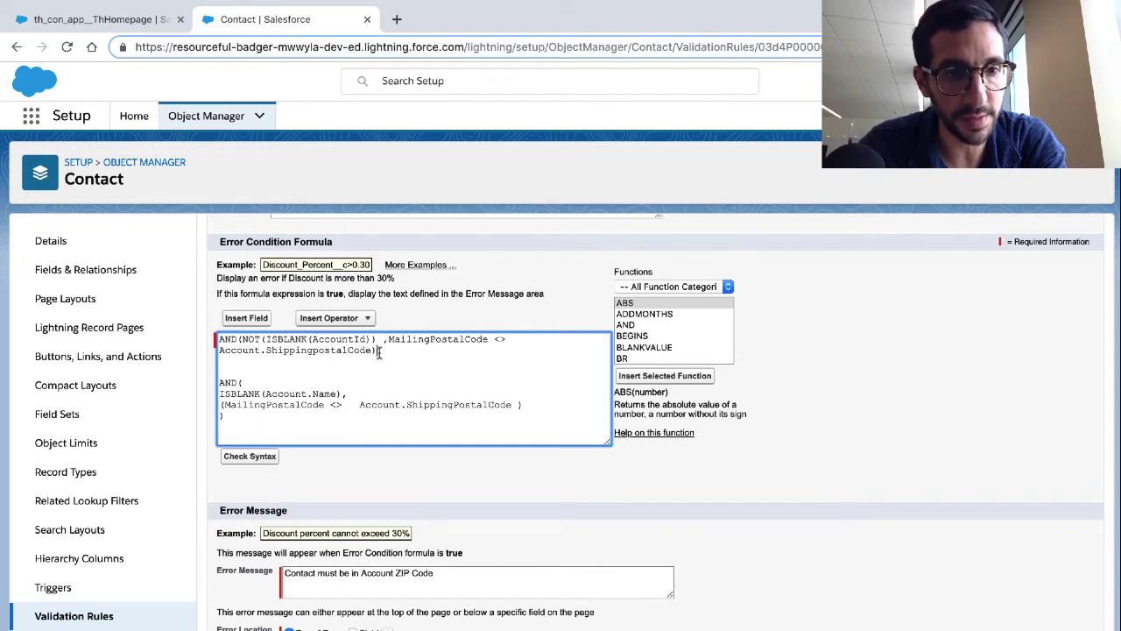
- Delete the older AND formula using ISBLANK(Account.Name) and check the syntax of the remaining formula
{"action": "left_click_drag", "start_coordinate": [280, 417], "coordinate": [210, 369]}
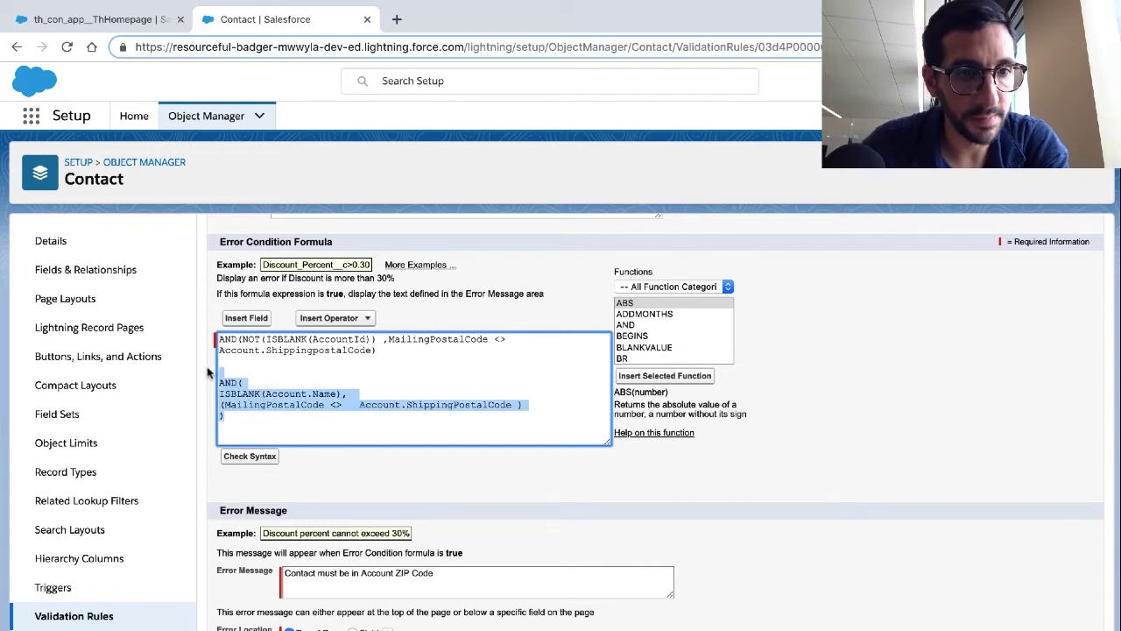
{"action": "key", "text": "BackSpace"}
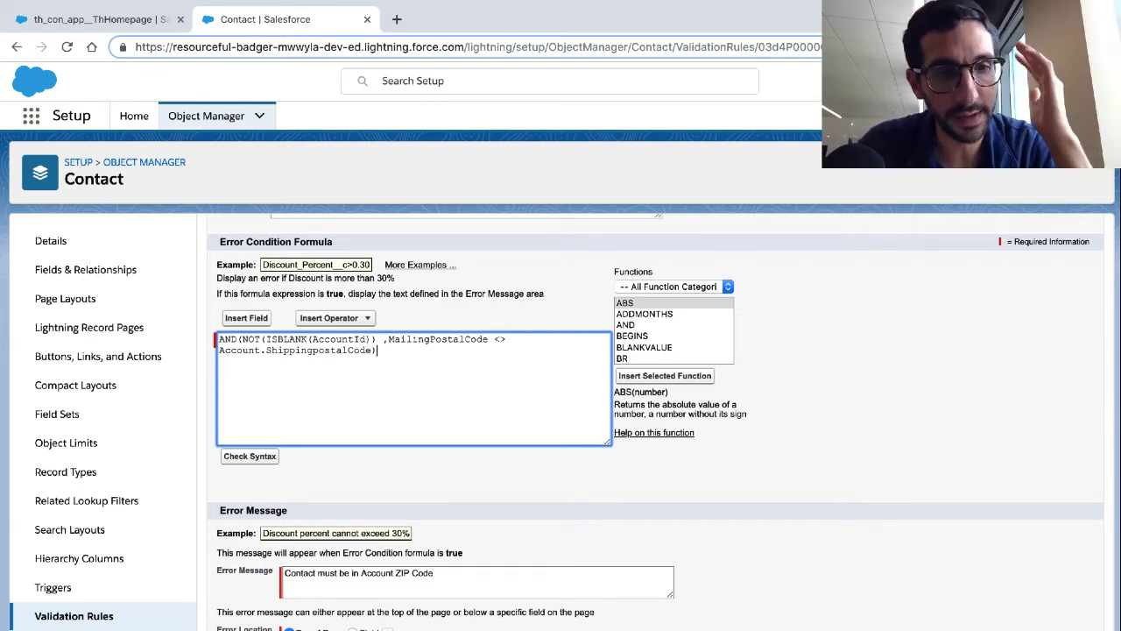
{"action": "left_click", "coordinate": [245, 458]}
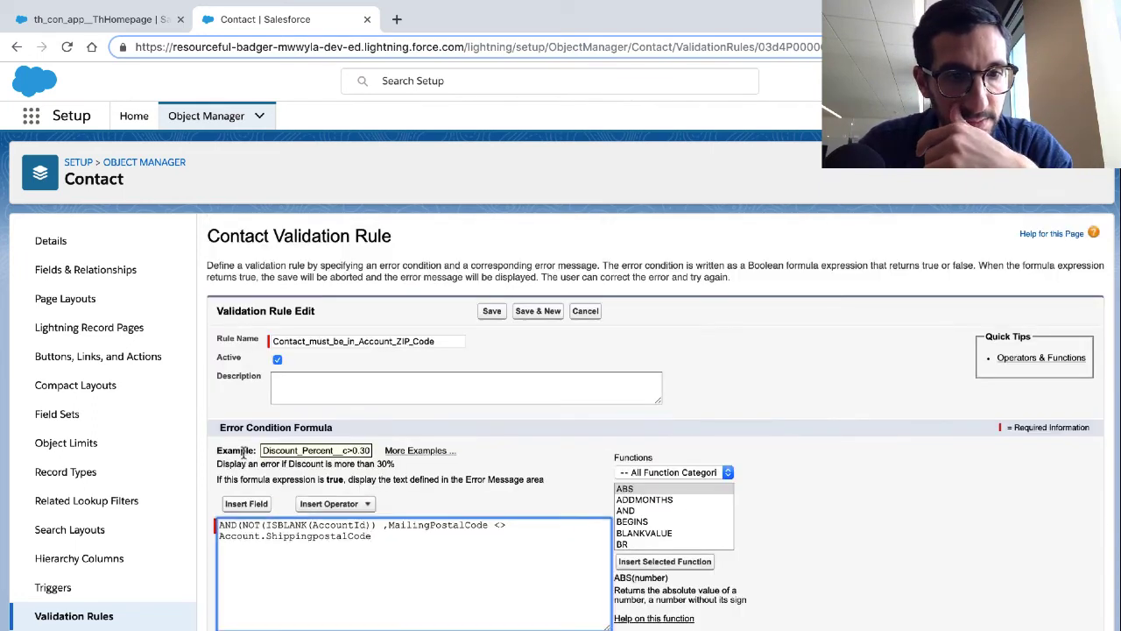
- End the formula with a closing parenthesis after Account.ShippingpostalCode and check its syntax again
{"action": "left_click", "coordinate": [386, 537]}
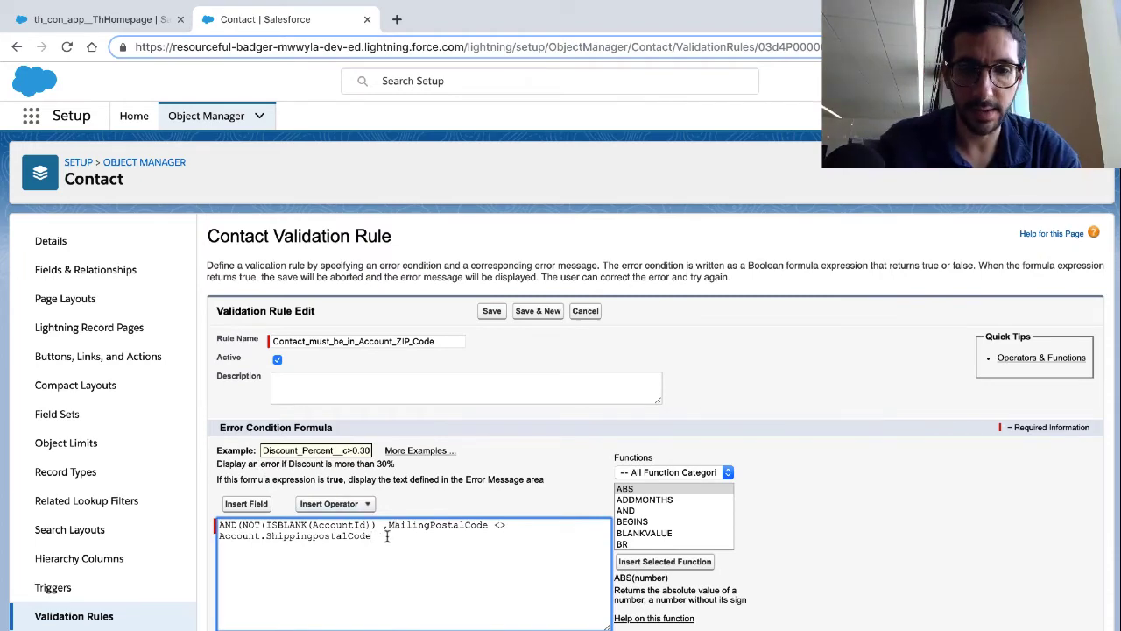
{"action": "left_click", "coordinate": [250, 629]}
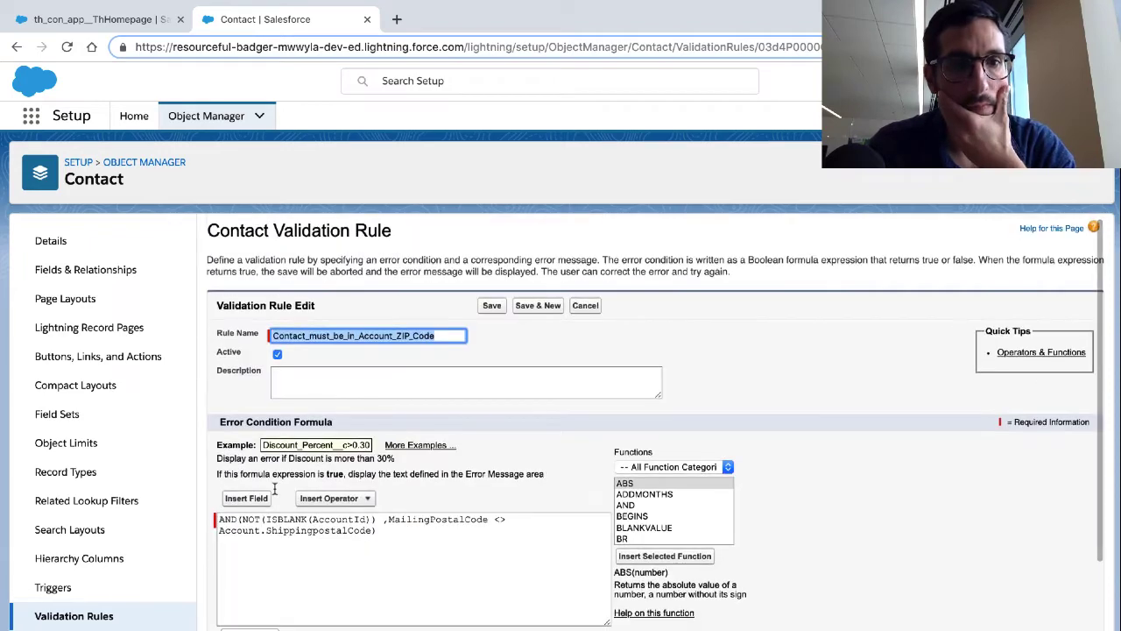
{"action": "scroll", "coordinate": [277, 536], "scroll_direction": "down", "scroll_amount": 2}
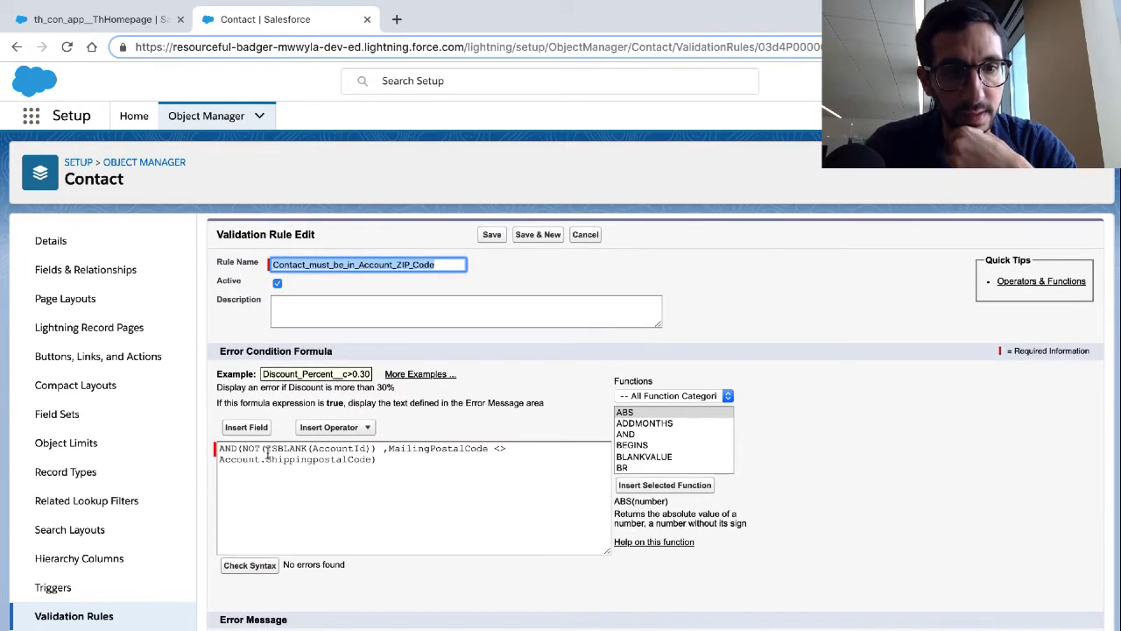
- Highlight the formula's postal code comparison, filter the functions to Logical, and read the description of NOT
{"action": "left_click", "coordinate": [377, 459]}
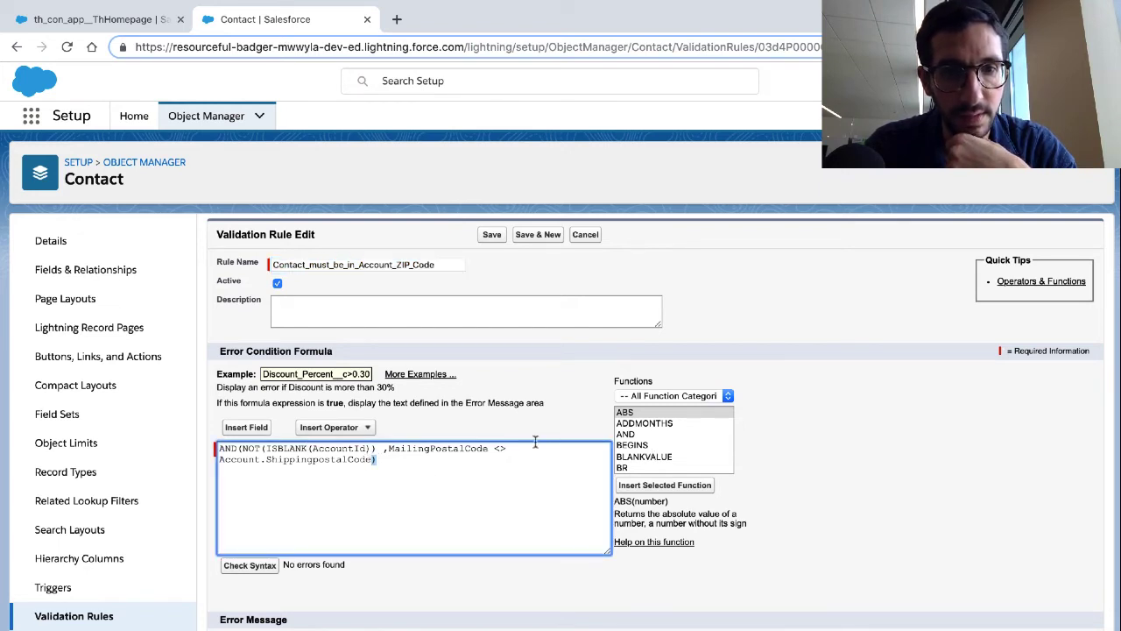
{"action": "left_click_drag", "start_coordinate": [379, 452], "coordinate": [373, 457]}
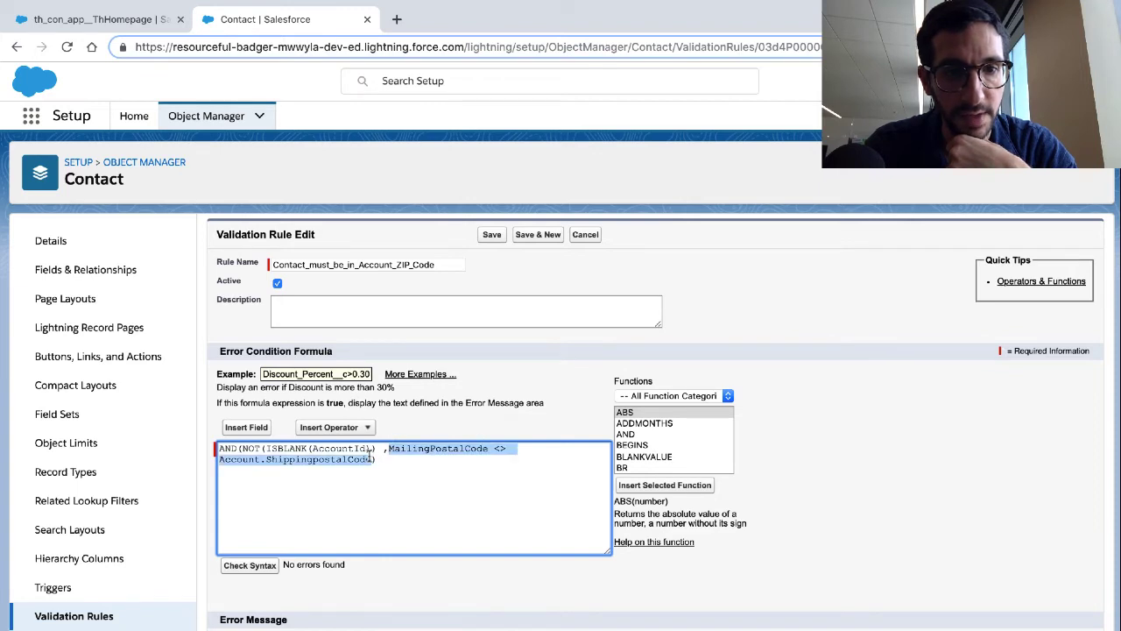
{"action": "left_click", "coordinate": [681, 396]}
{"action": "left_click", "coordinate": [677, 418]}
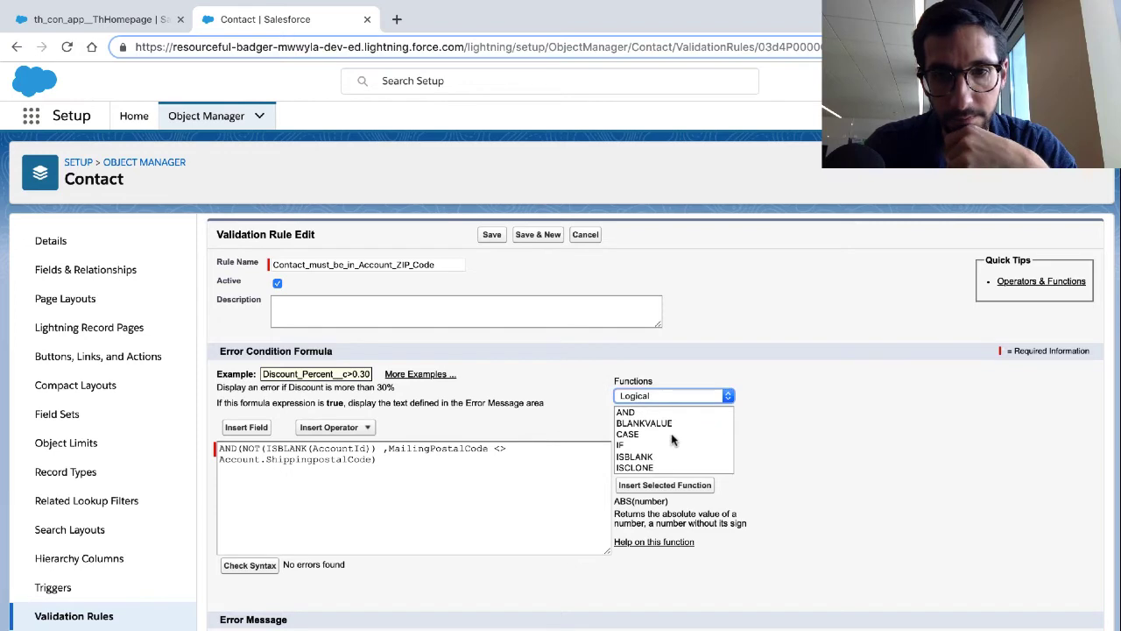
{"action": "scroll", "coordinate": [671, 444], "scroll_direction": "down", "scroll_amount": 3}
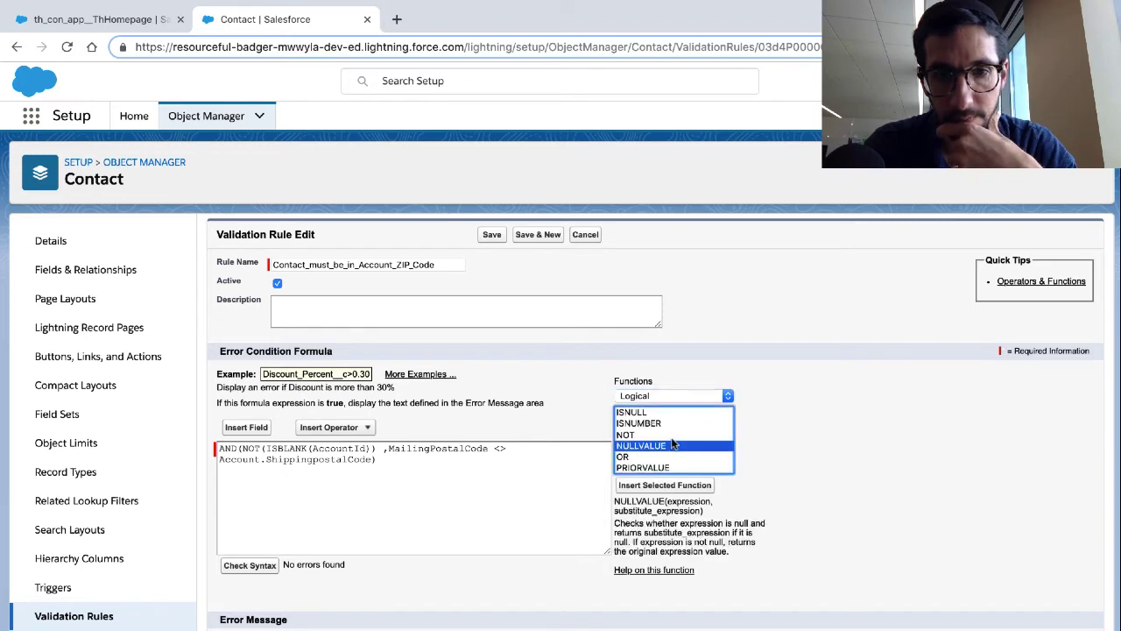
{"action": "left_click", "coordinate": [672, 444]}
{"action": "left_click", "coordinate": [672, 435]}
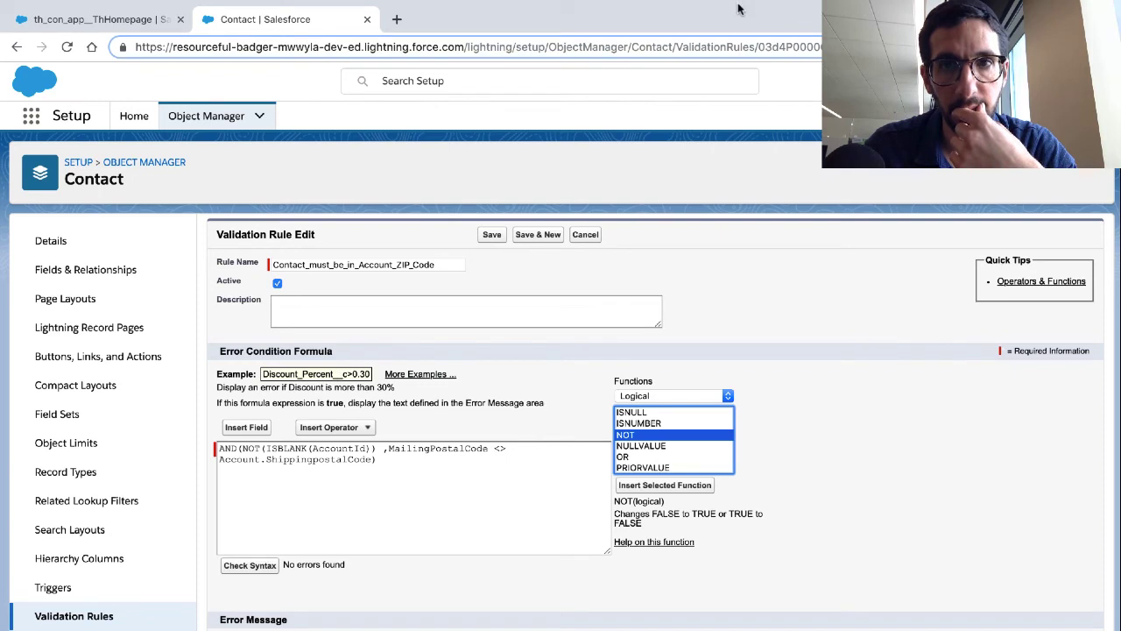
{"action": "mouse_move", "coordinate": [740, 4]}
{"action": "left_click", "coordinate": [690, 9]}
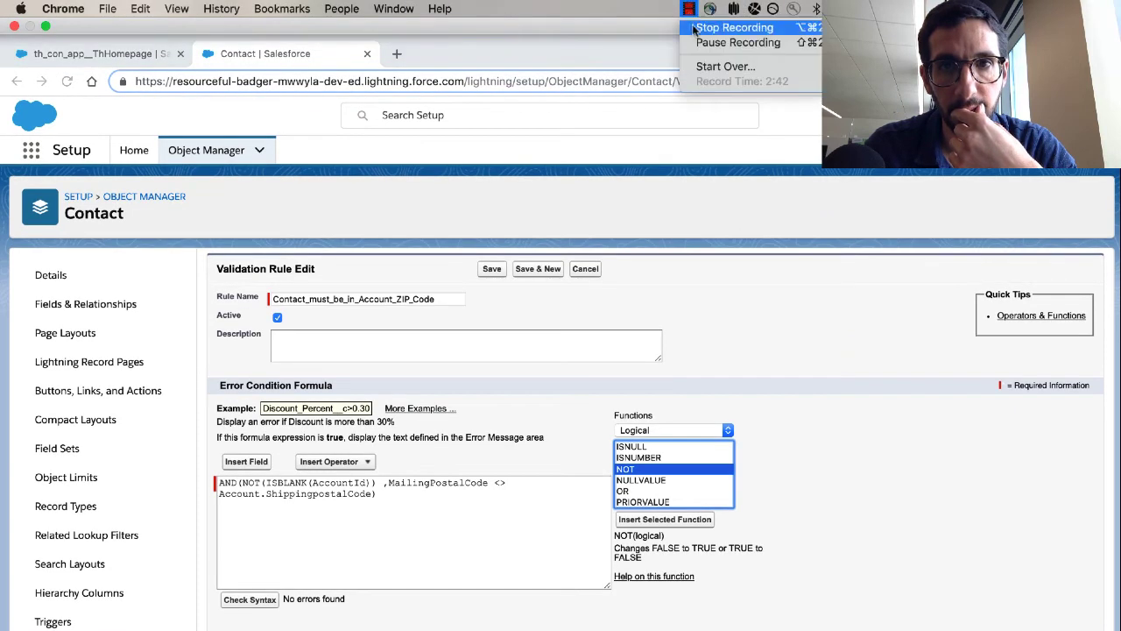
{"action": "left_click", "coordinate": [692, 43]}
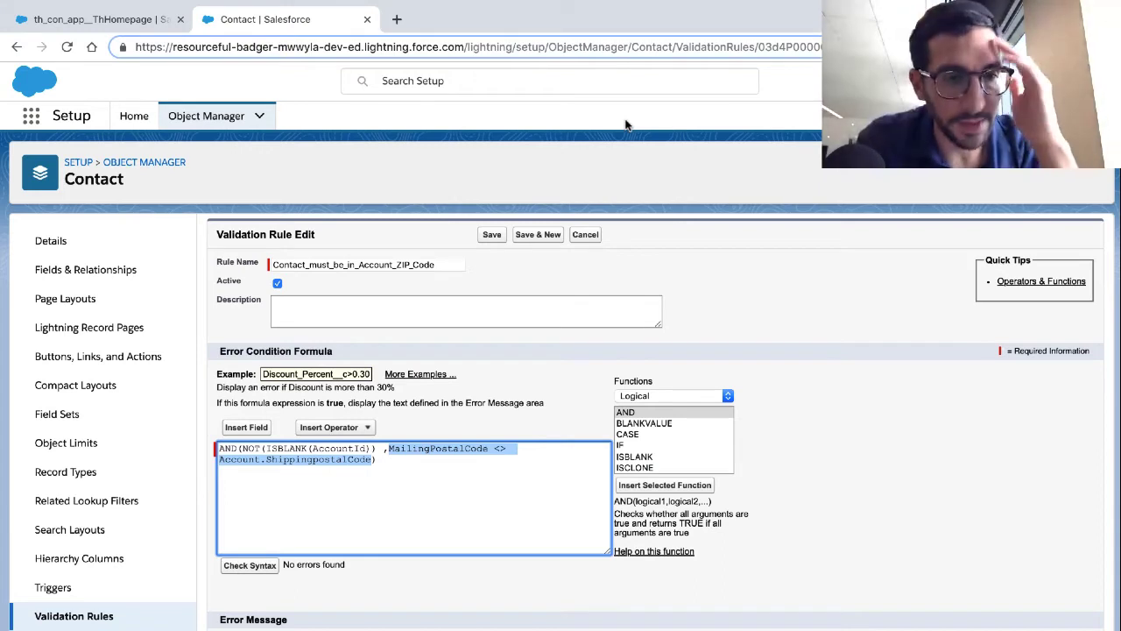
- Examine the formula's NOT function, its MailingPostalCode <> Account.ShippingpostalCode comparison, and the enclosing AND function
{"action": "left_click", "coordinate": [246, 449]}
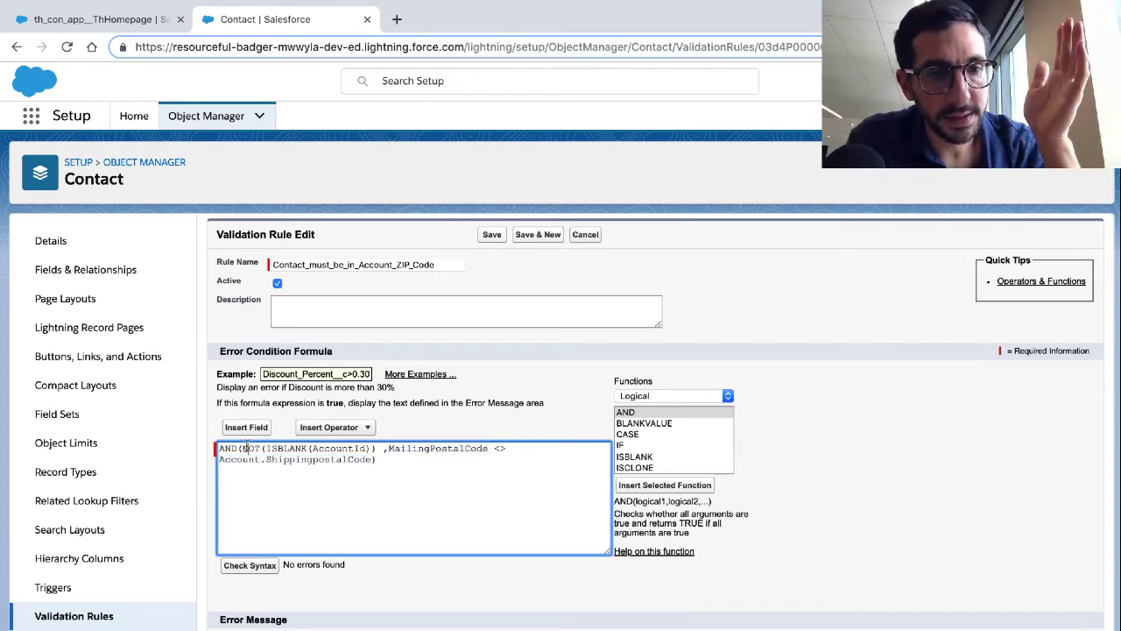
{"action": "double_click", "coordinate": [250, 448]}
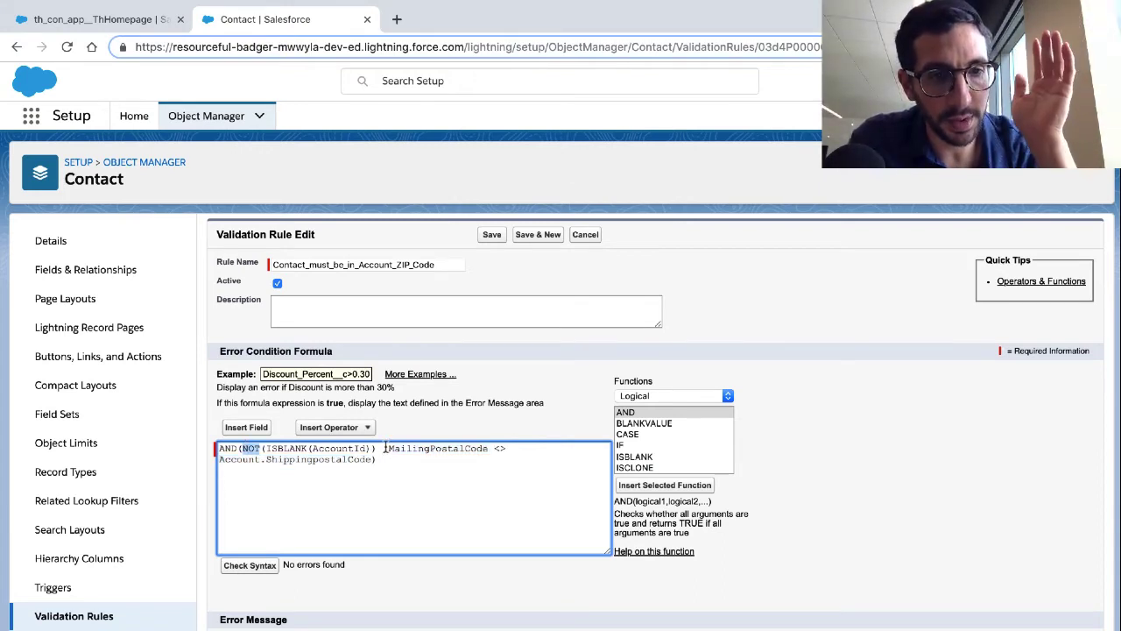
{"action": "left_click_drag", "start_coordinate": [388, 448], "coordinate": [366, 462]}
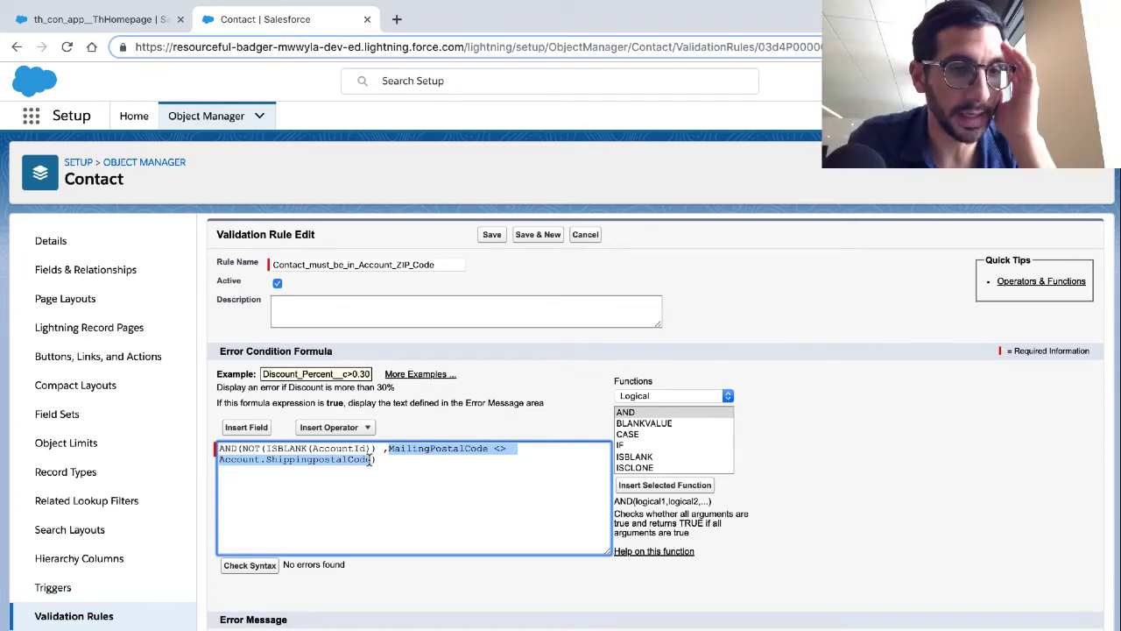
{"action": "left_click", "coordinate": [235, 449]}
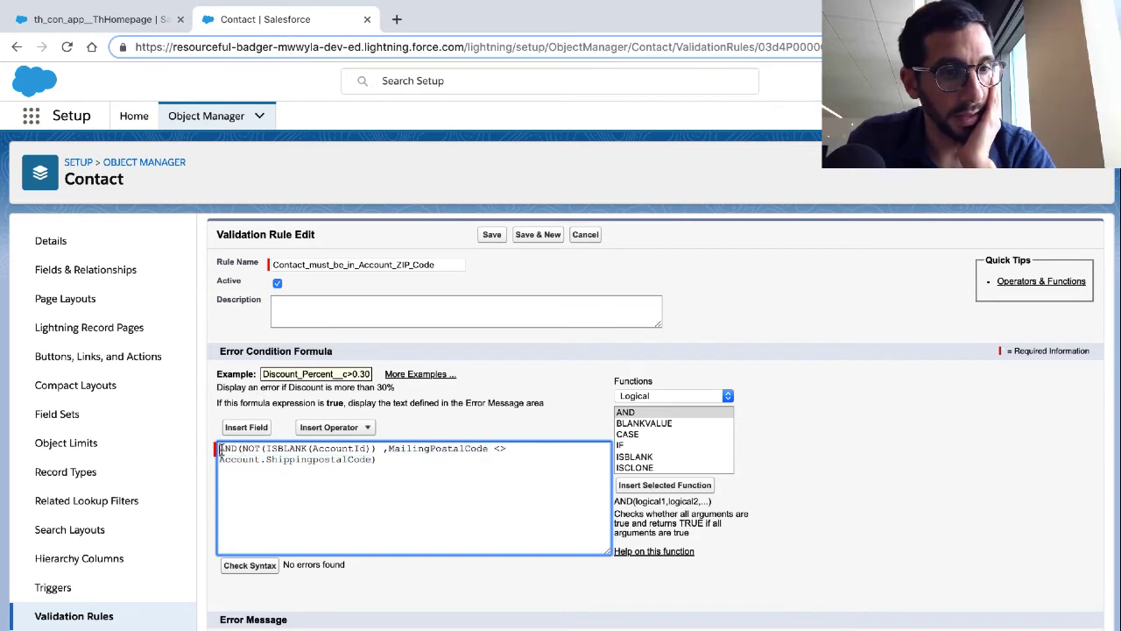
{"action": "double_click", "coordinate": [220, 448]}
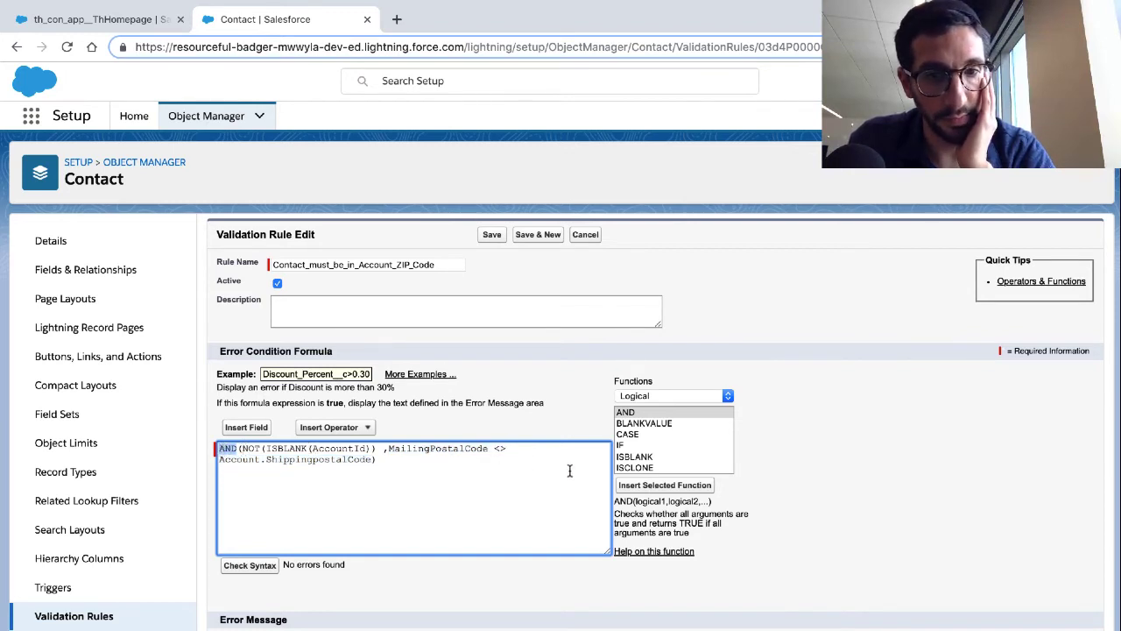
{"action": "left_click", "coordinate": [249, 450]}
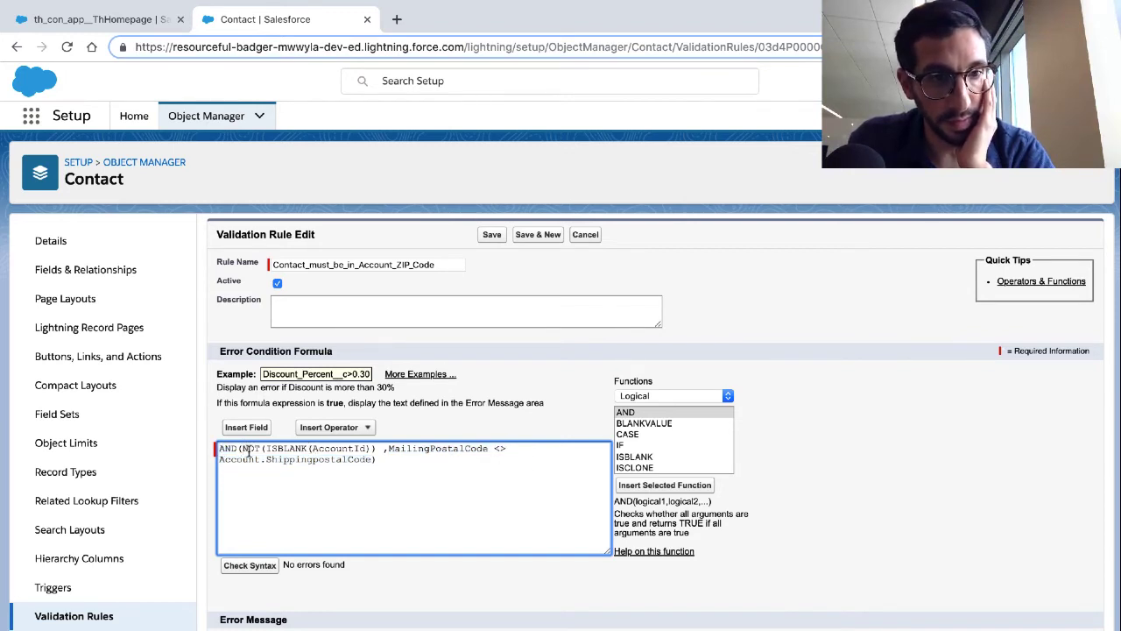
- Find NOT among the Logical functions and reread its description
{"action": "scroll", "coordinate": [683, 447], "scroll_direction": "down", "scroll_amount": 5}
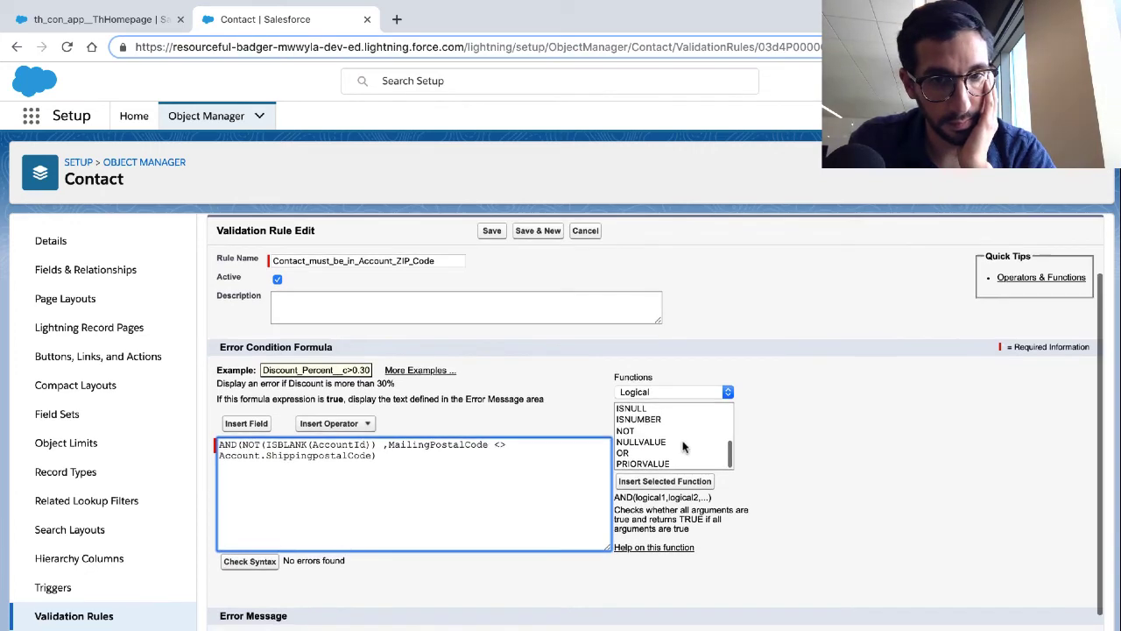
{"action": "scroll", "coordinate": [683, 443], "scroll_direction": "down", "scroll_amount": 3}
{"action": "scroll", "coordinate": [679, 429], "scroll_direction": "up", "scroll_amount": 3}
{"action": "left_click", "coordinate": [666, 416]}
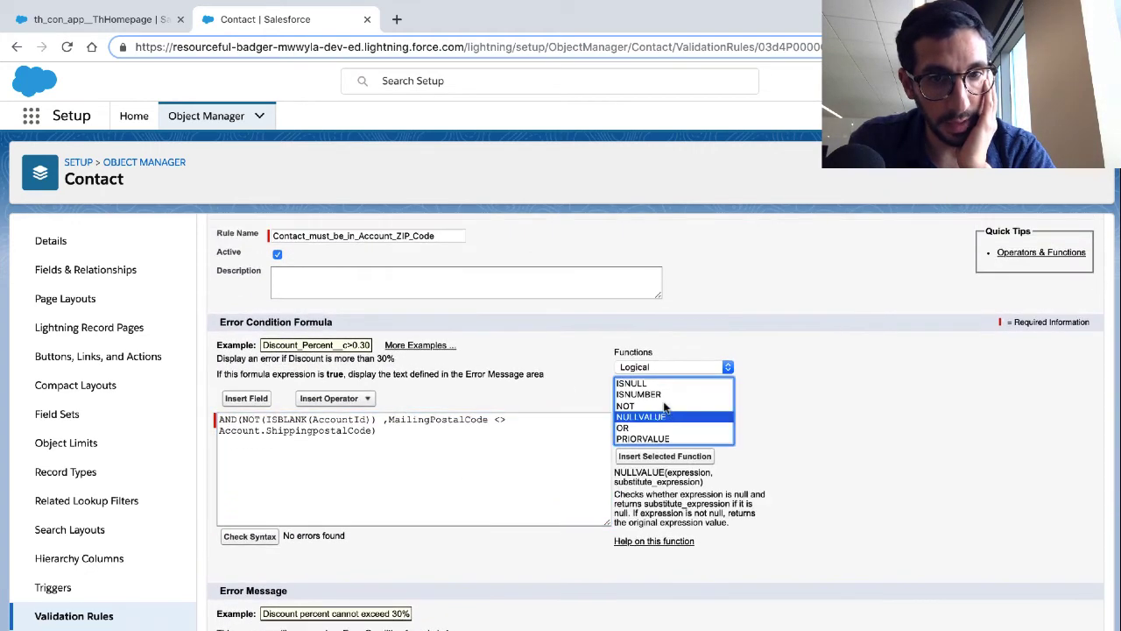
{"action": "left_click", "coordinate": [665, 406]}
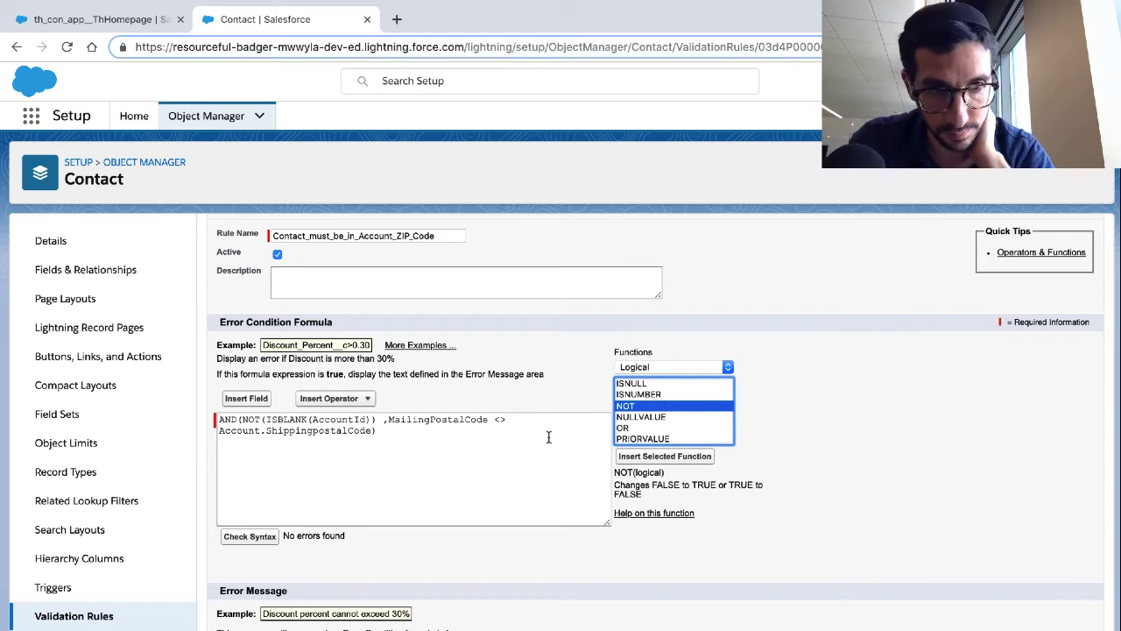
- Examine how NOT applies to ISBLANK(AccountId) alongside the mailing and shipping postal code comparison
{"action": "left_click", "coordinate": [266, 421]}
{"action": "left_click_drag", "start_coordinate": [268, 421], "coordinate": [367, 421]}
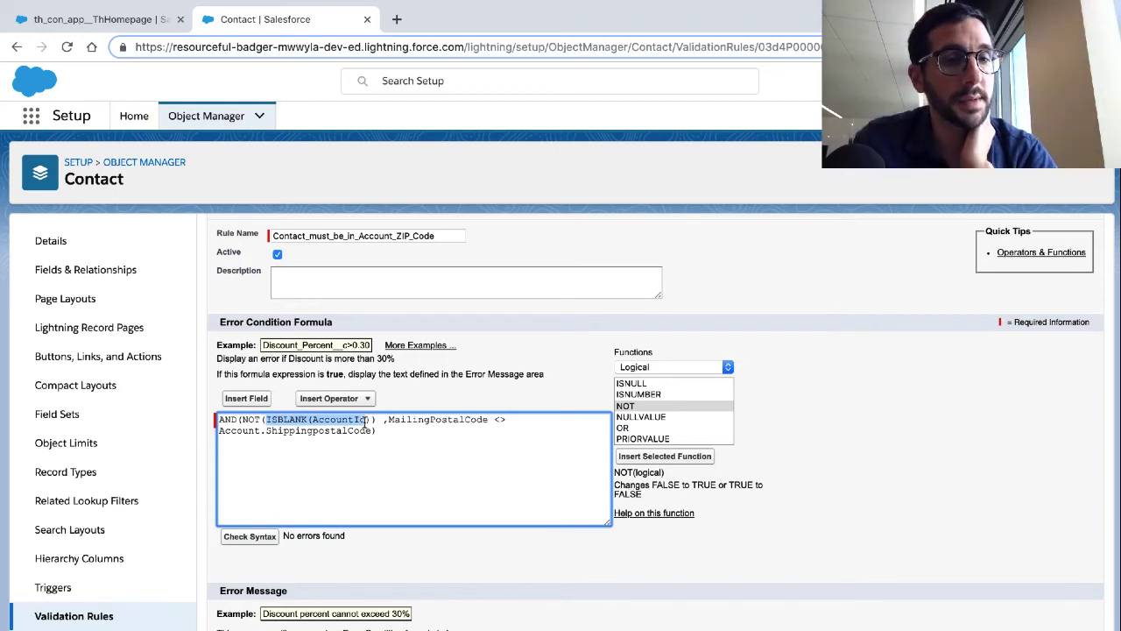
{"action": "left_click_drag", "start_coordinate": [389, 421], "coordinate": [369, 429]}
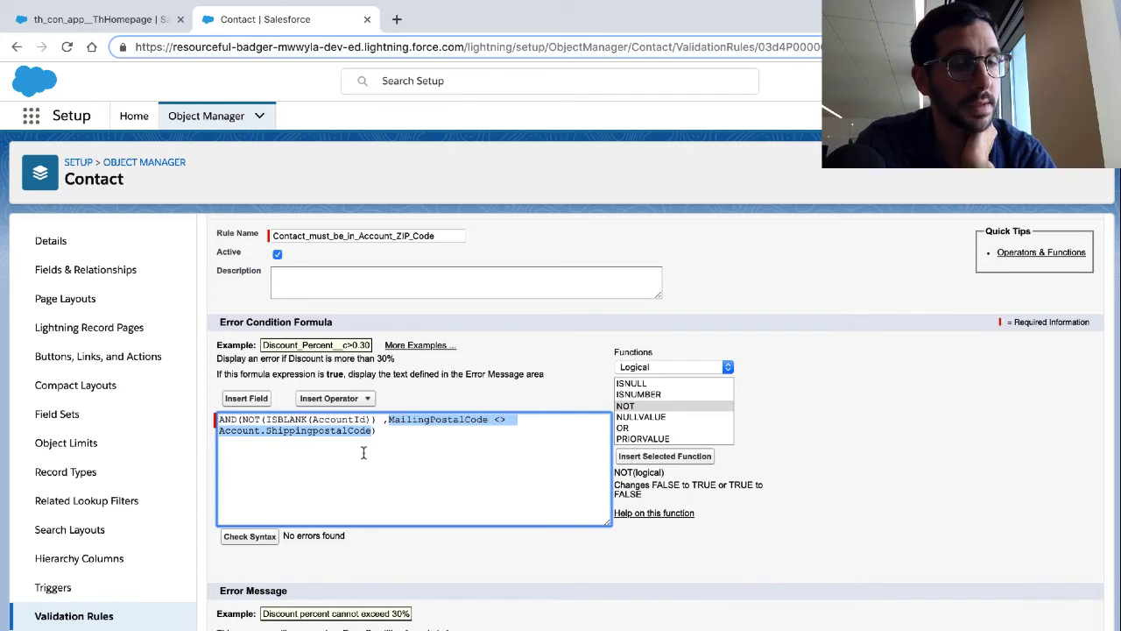
{"action": "left_click", "coordinate": [247, 419]}
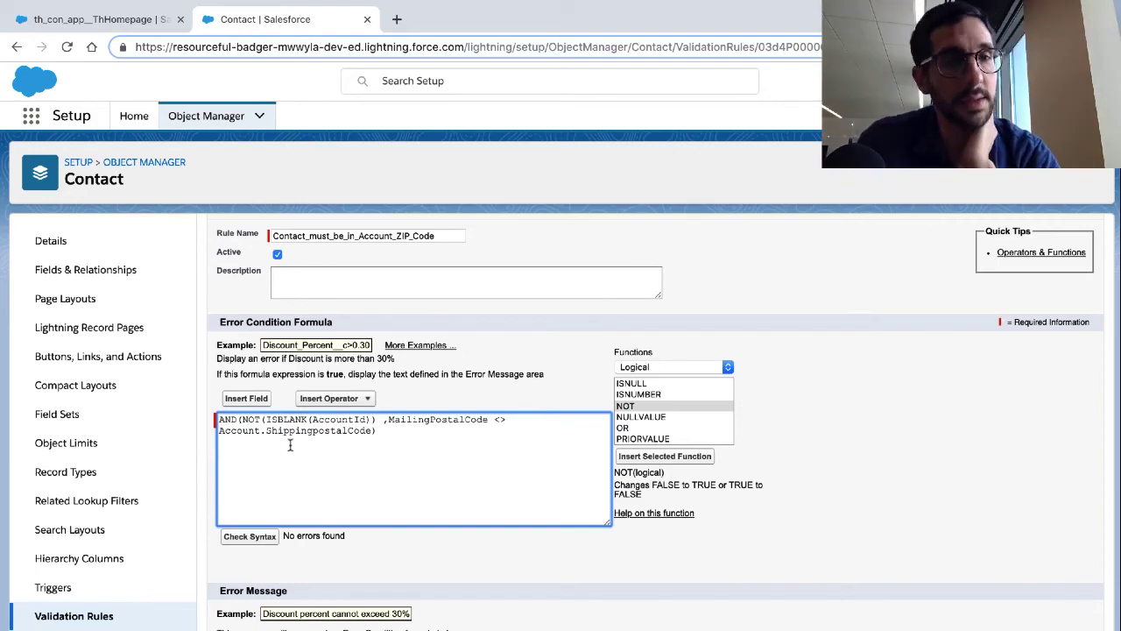
- Return to Trailhead and submit the Create Validation Rules challenge for checking
{"action": "key", "text": "ctrl+Left"}
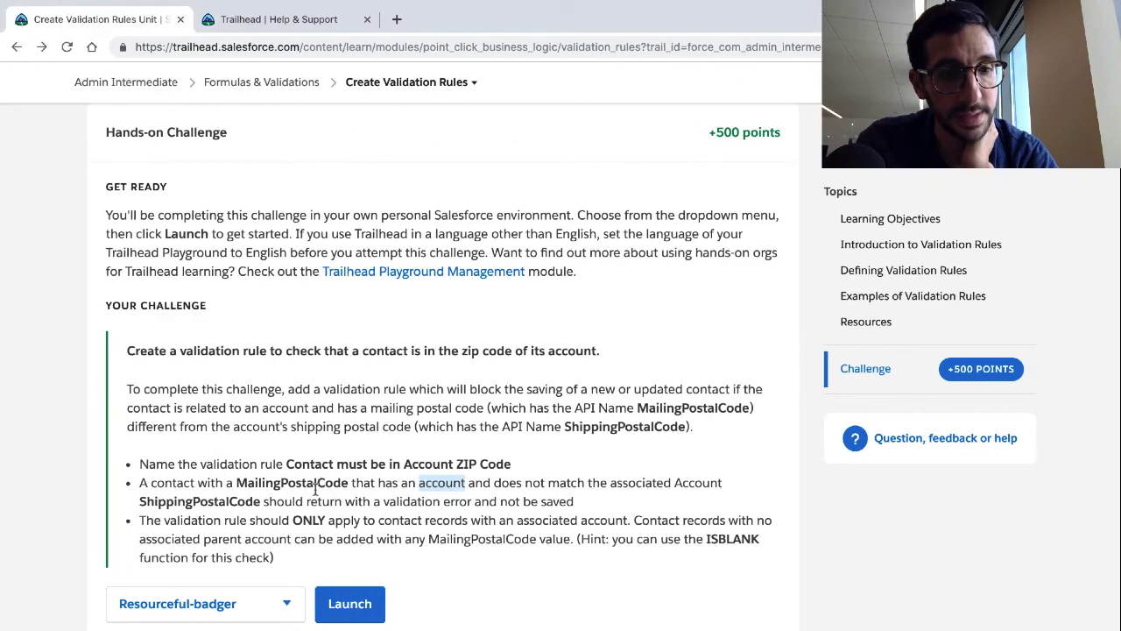
{"action": "scroll", "coordinate": [316, 495], "scroll_direction": "down", "scroll_amount": 3}
{"action": "scroll", "coordinate": [315, 495], "scroll_direction": "down", "scroll_amount": 3}
{"action": "scroll", "coordinate": [316, 495], "scroll_direction": "up", "scroll_amount": 2}
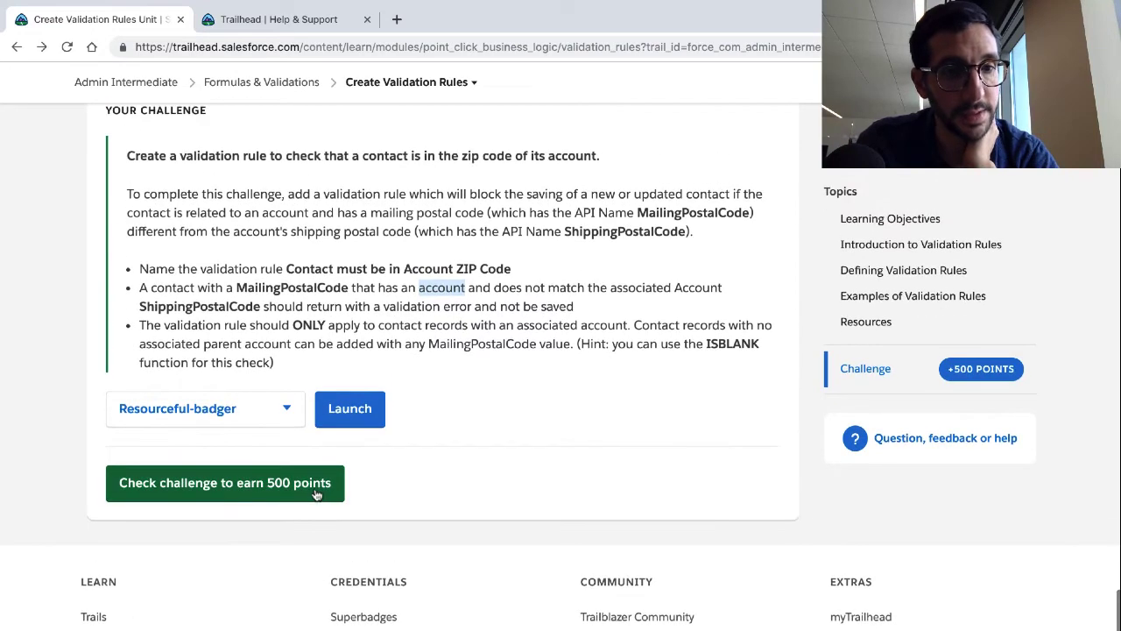
{"action": "left_click", "coordinate": [316, 490]}
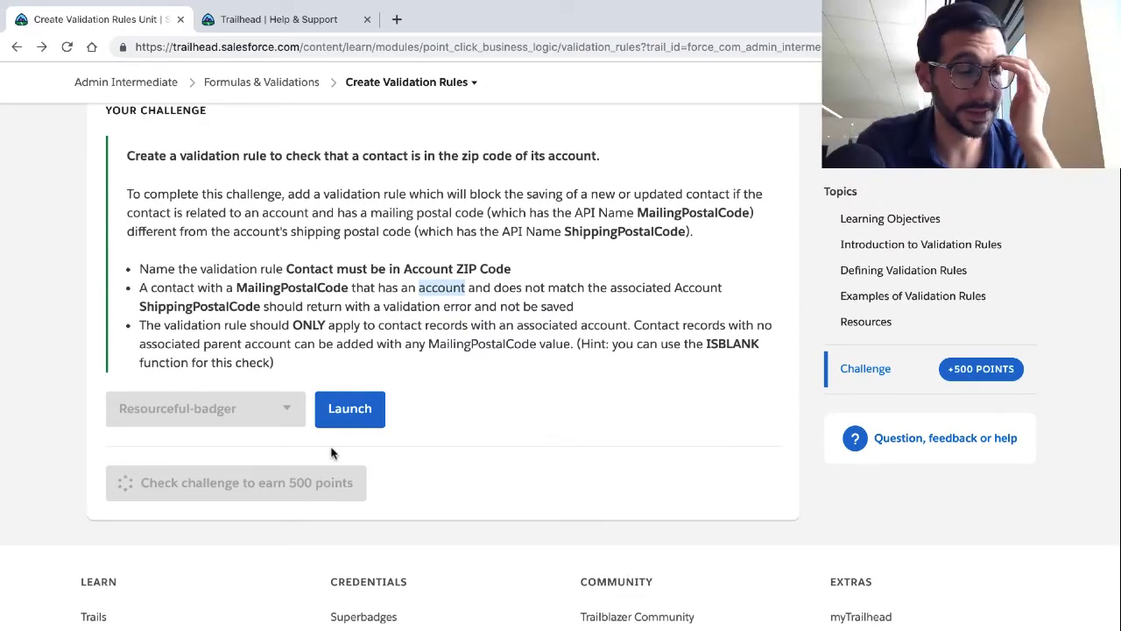
- Save the contact validation rule, return to Trailhead, and resubmit the Create Validation Rules challenge for checking
{"action": "key", "text": "ctrl+Right"}
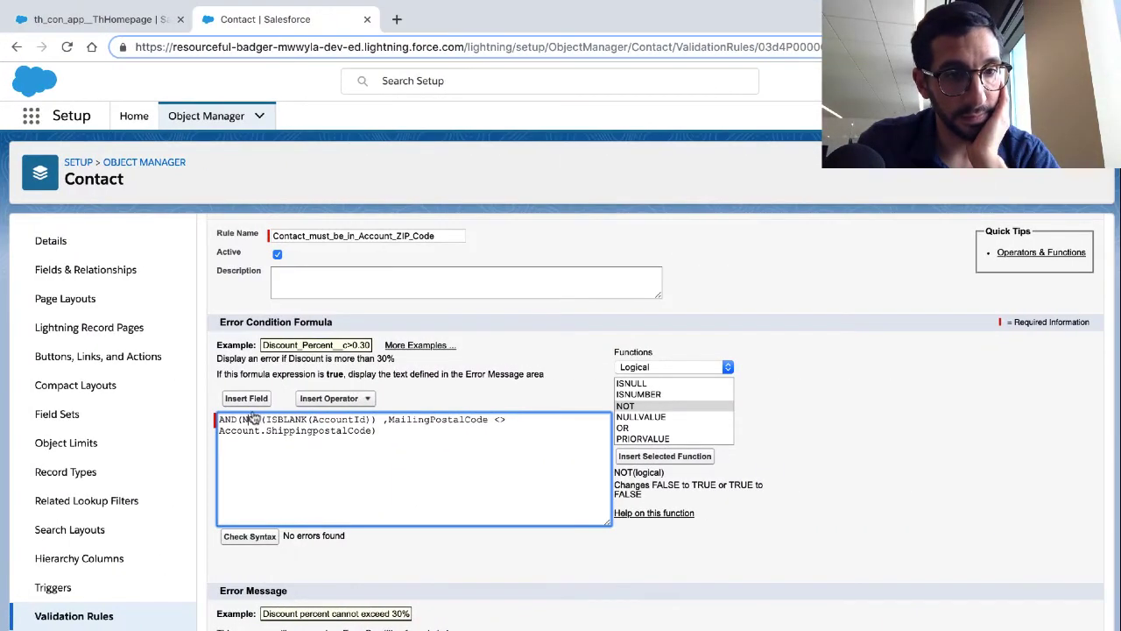
{"action": "scroll", "coordinate": [258, 421], "scroll_direction": "down", "scroll_amount": 2}
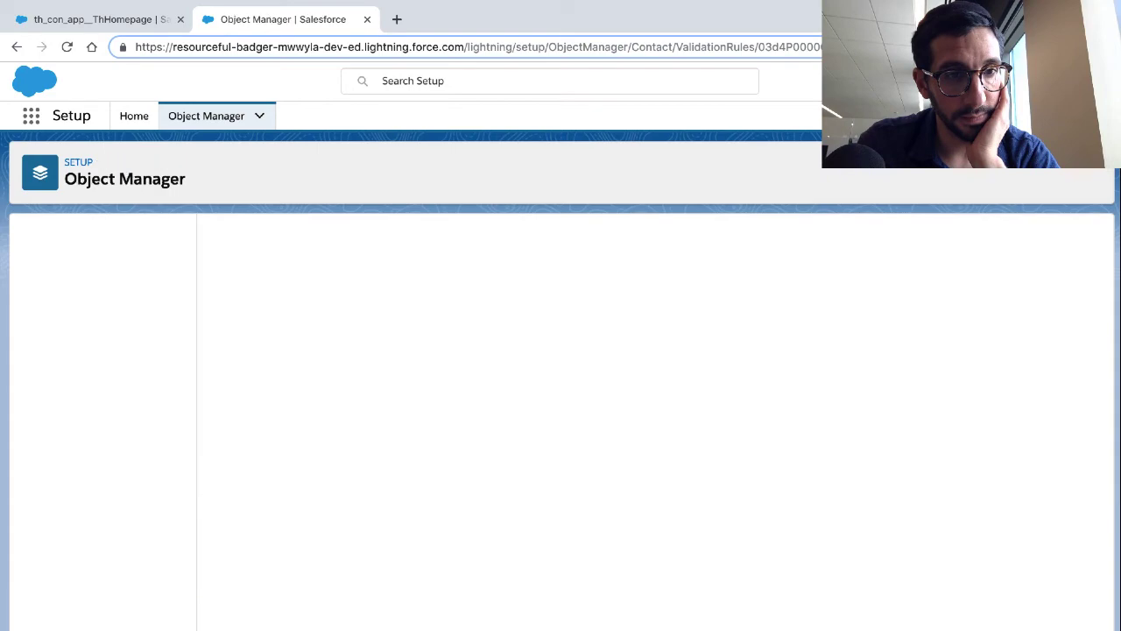
{"action": "key", "text": "ctrl+Left"}
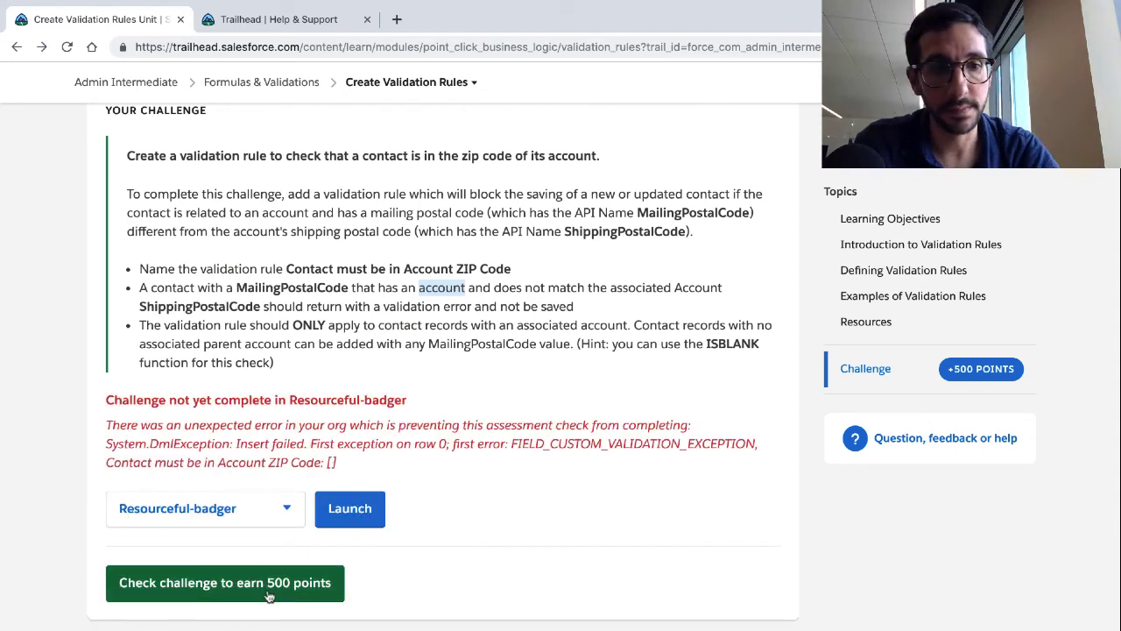
{"action": "left_click", "coordinate": [269, 585]}
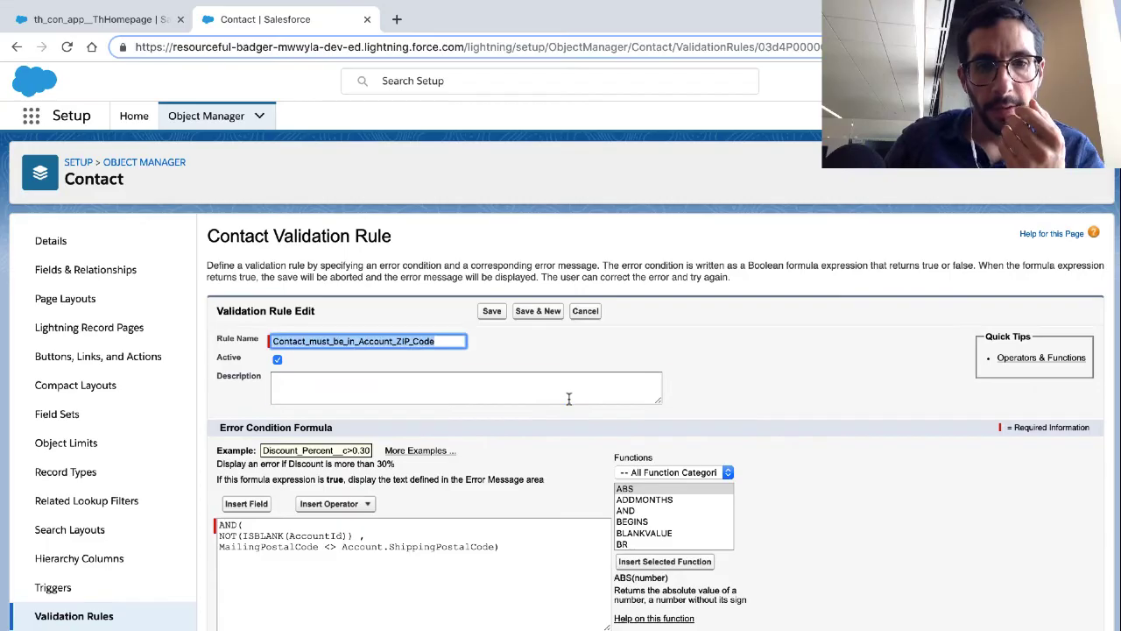
- Examine the AND function and its first condition, NOT(ISBLANK(AccountId)), in the error condition formula
{"action": "left_click", "coordinate": [568, 399]}
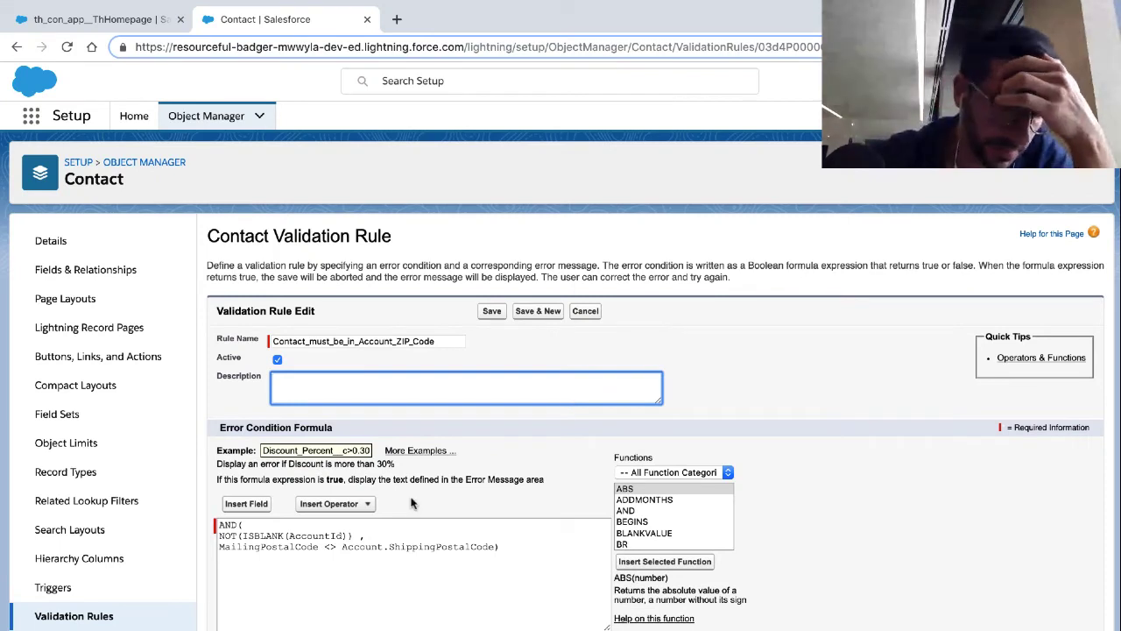
{"action": "left_click", "coordinate": [217, 539]}
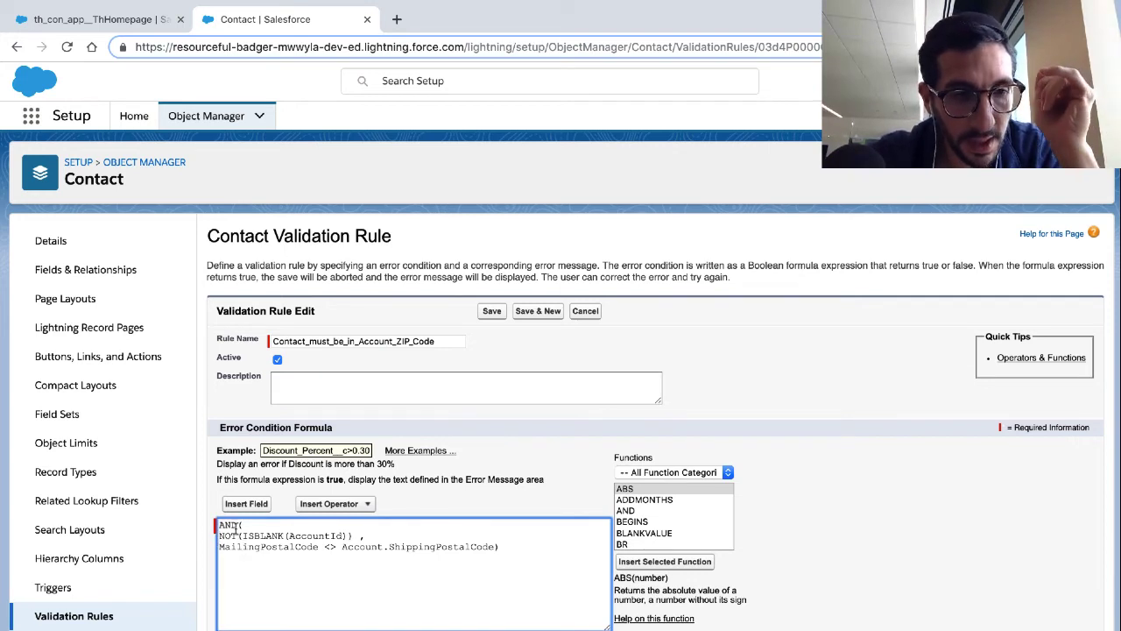
{"action": "double_click", "coordinate": [229, 524]}
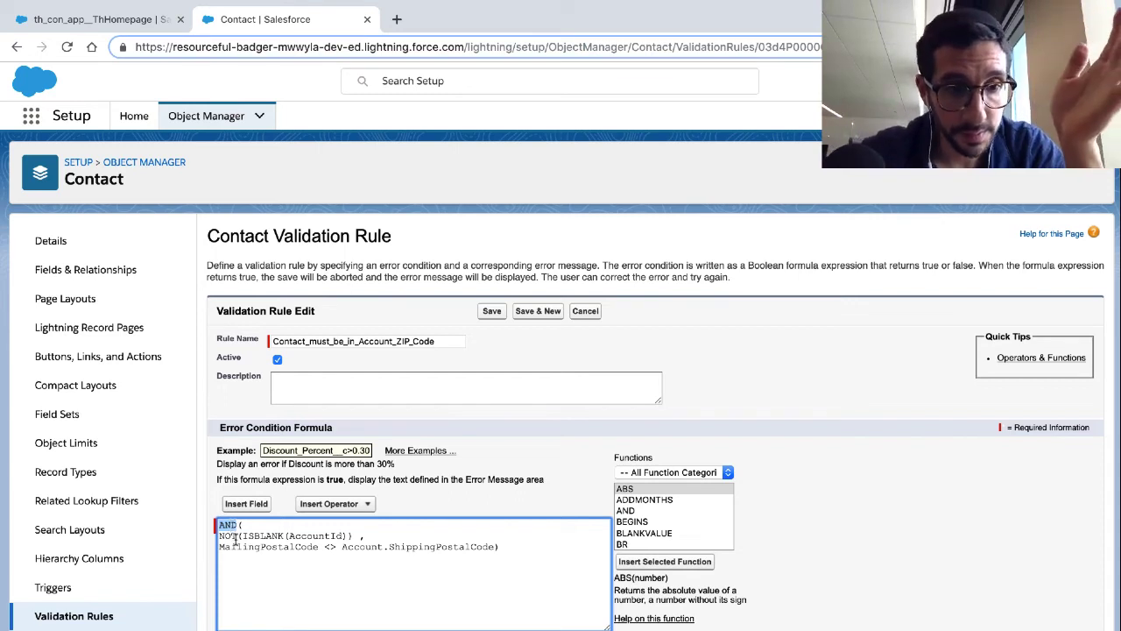
{"action": "left_click", "coordinate": [244, 525]}
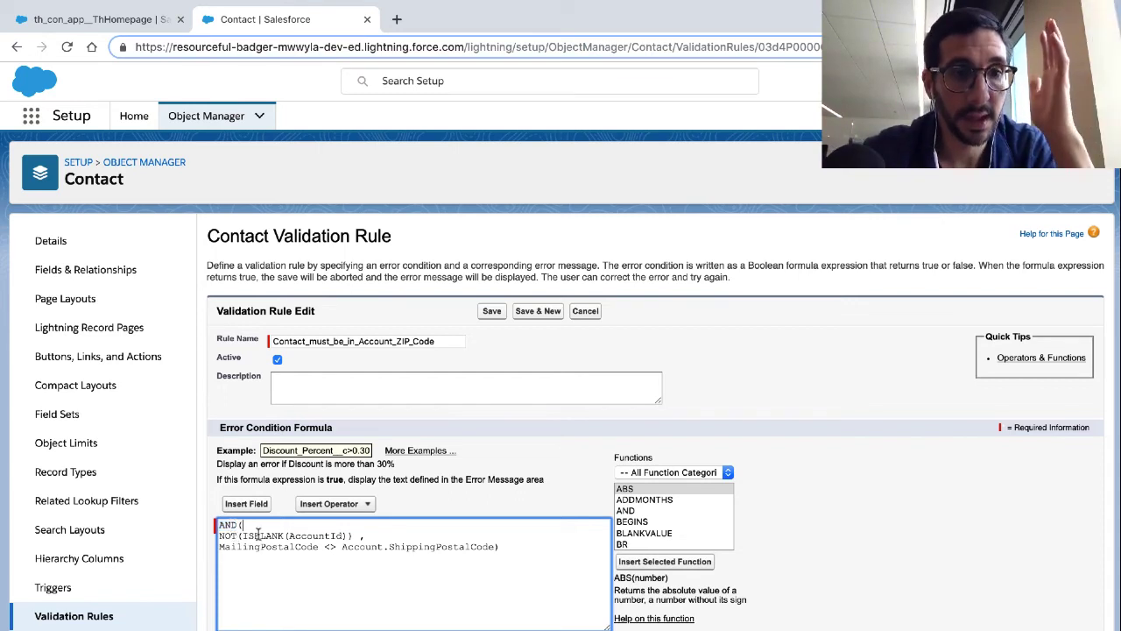
{"action": "double_click", "coordinate": [228, 525]}
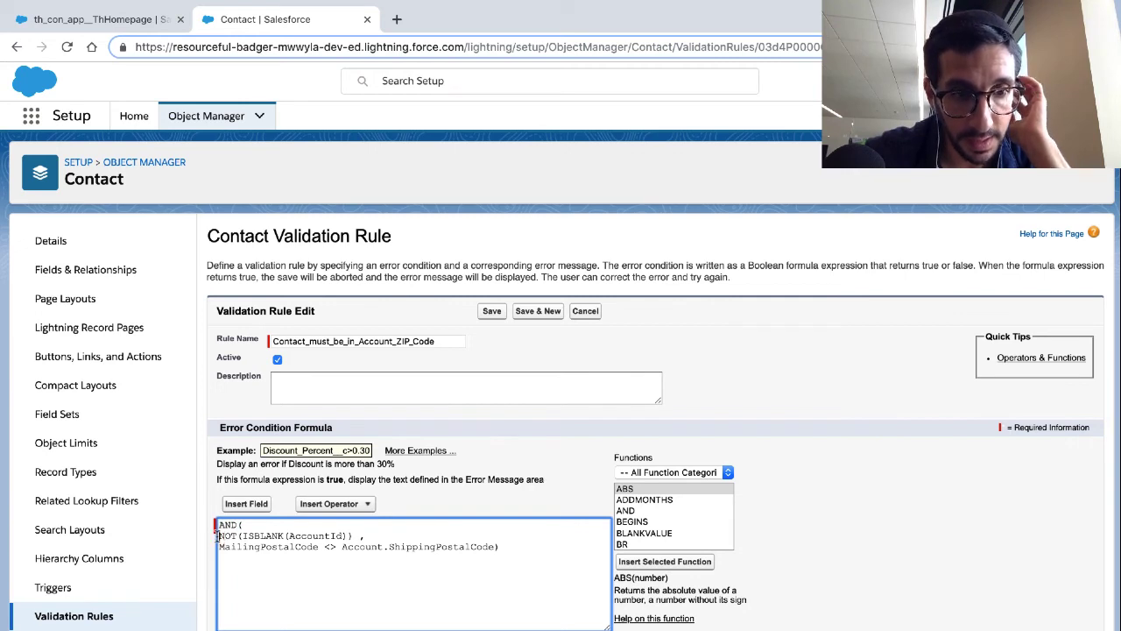
{"action": "left_click_drag", "start_coordinate": [218, 536], "coordinate": [282, 534]}
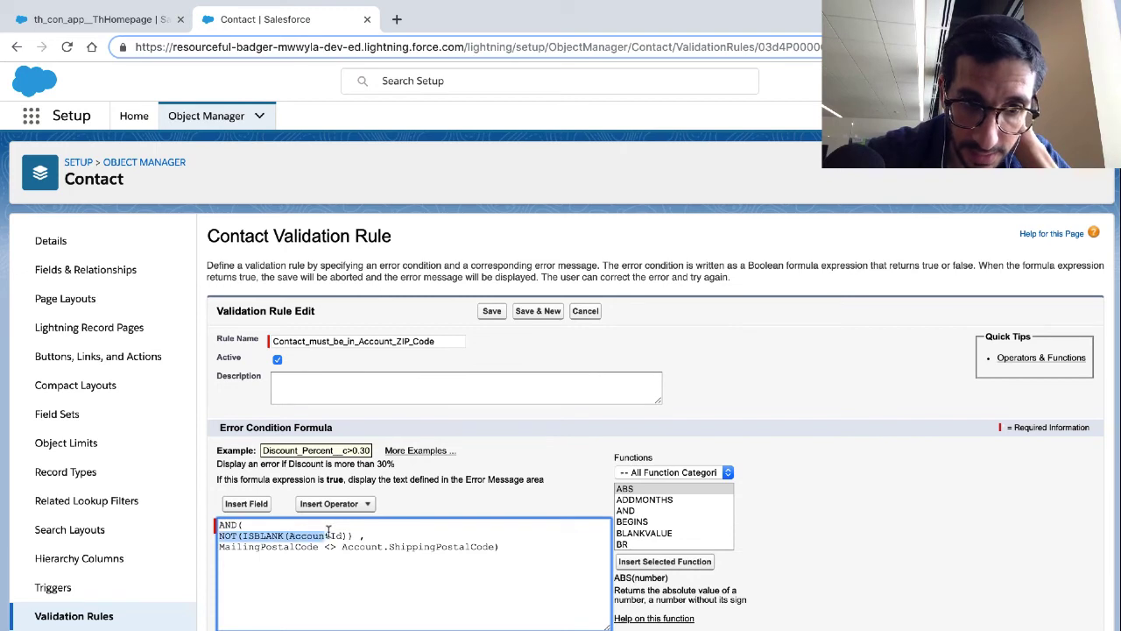
{"action": "left_click_drag", "start_coordinate": [219, 535], "coordinate": [347, 535]}
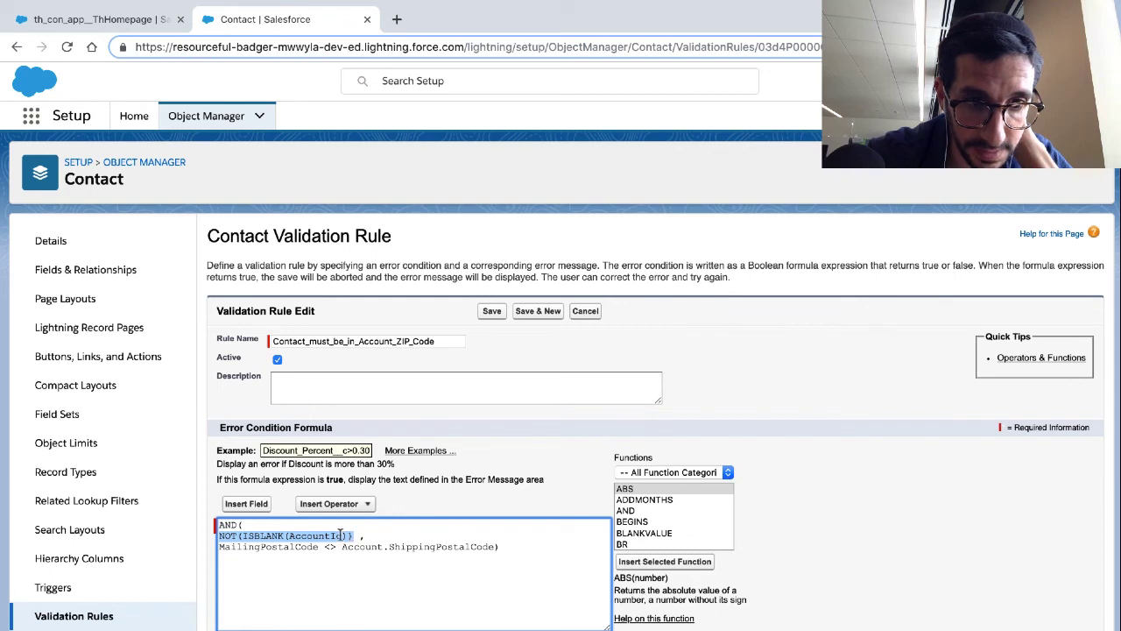
{"action": "left_click", "coordinate": [288, 535]}
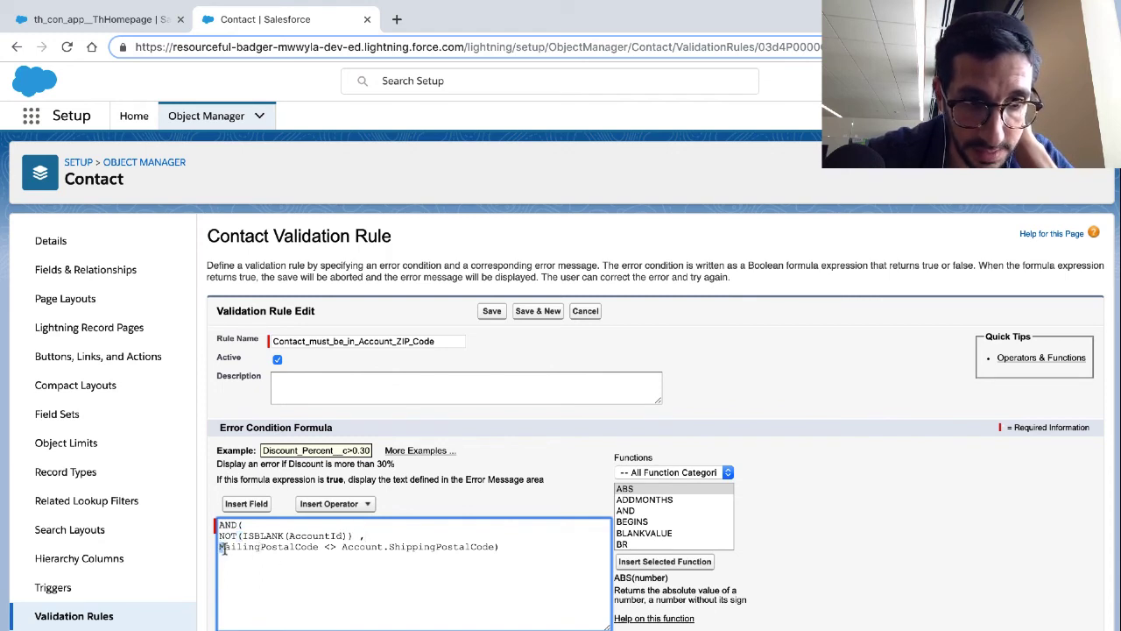
- Compare the MailingPostalCode <> Account.ShippingPostalCode condition with the NOT(ISBLANK(AccountId)) condition in the formula
{"action": "left_click_drag", "start_coordinate": [221, 548], "coordinate": [499, 548]}
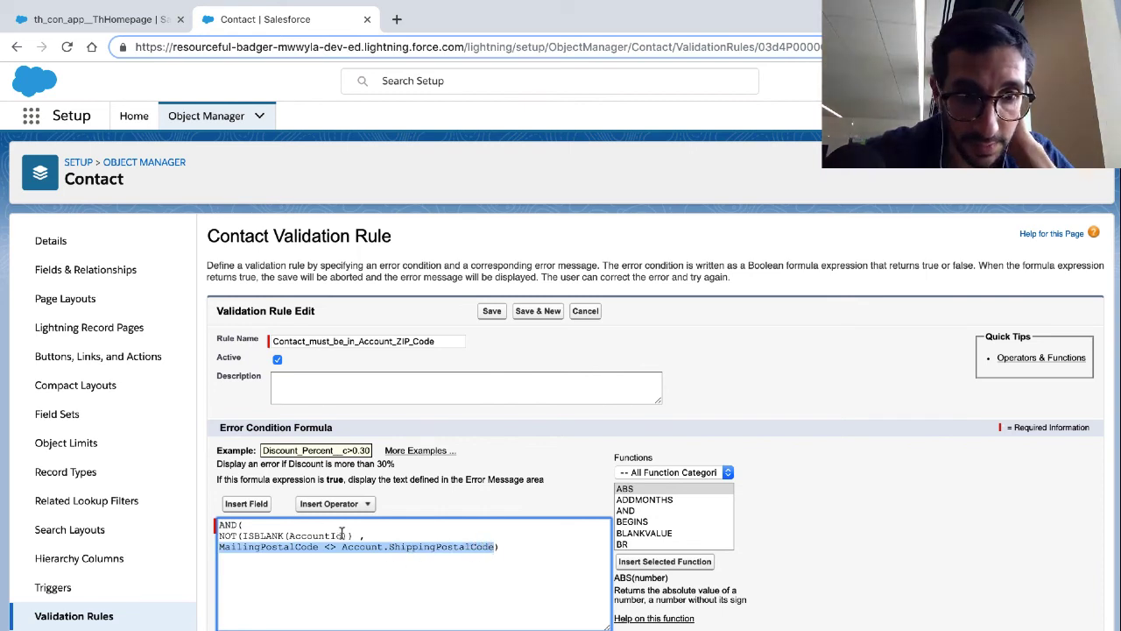
{"action": "left_click_drag", "start_coordinate": [353, 534], "coordinate": [216, 538]}
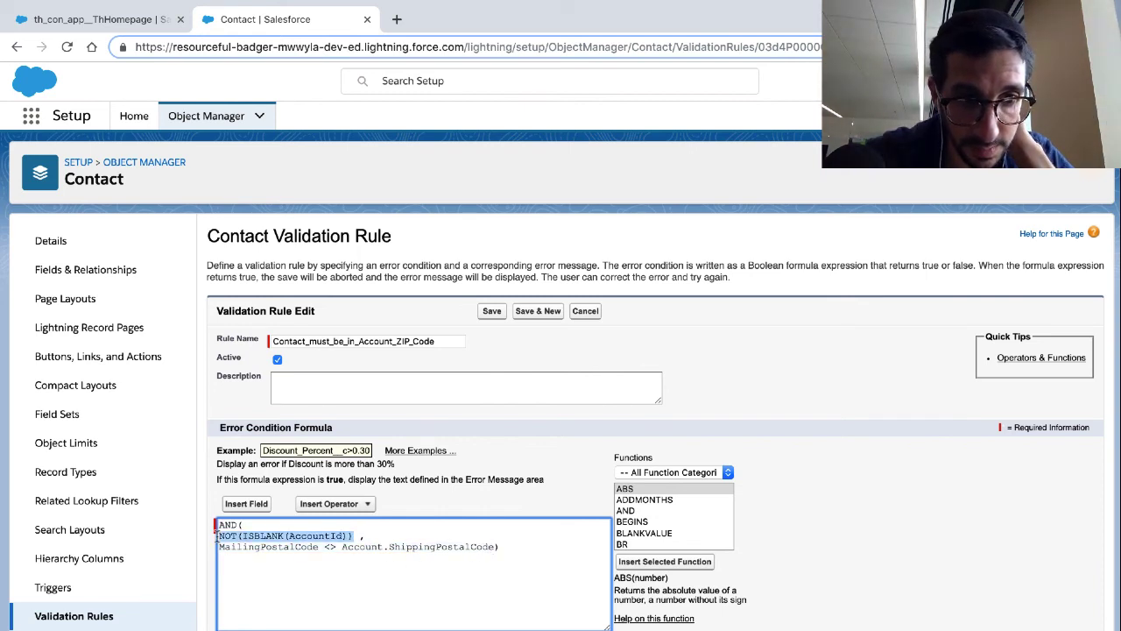
{"action": "left_click", "coordinate": [221, 548]}
{"action": "key", "text": "shift+alt+Right"}
{"action": "key", "text": "shift+alt+Right"}
{"action": "key", "text": "shift+alt+Right"}
{"action": "key", "text": "shift+alt+Right"}
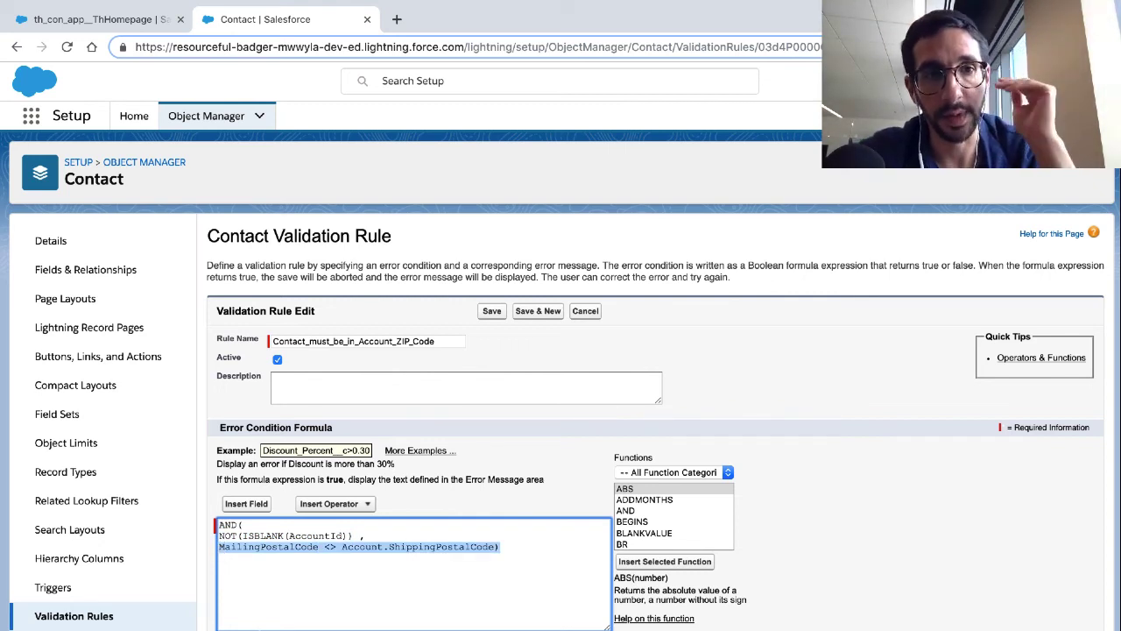
{"action": "left_click", "coordinate": [522, 539]}
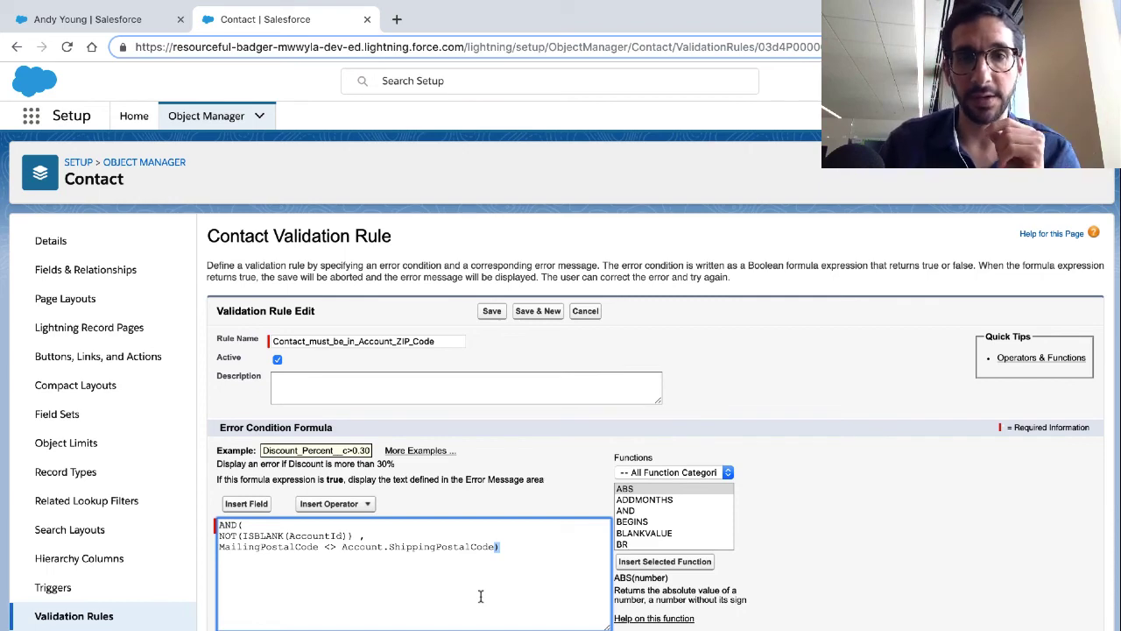
{"action": "key", "text": "shift+Home"}
- Save the Contact_must_be_in_Account_ZIP_Code validation rule
{"action": "scroll", "coordinate": [525, 420], "scroll_direction": "down", "scroll_amount": 3}
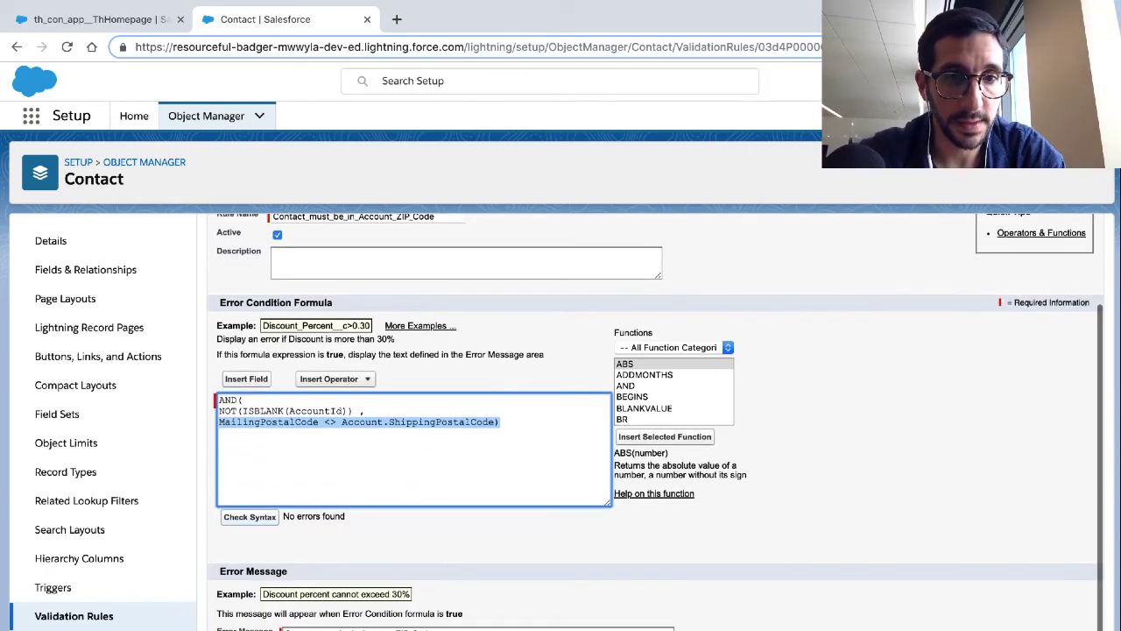
{"action": "scroll", "coordinate": [525, 421], "scroll_direction": "up", "scroll_amount": 3}
{"action": "left_click", "coordinate": [492, 313]}
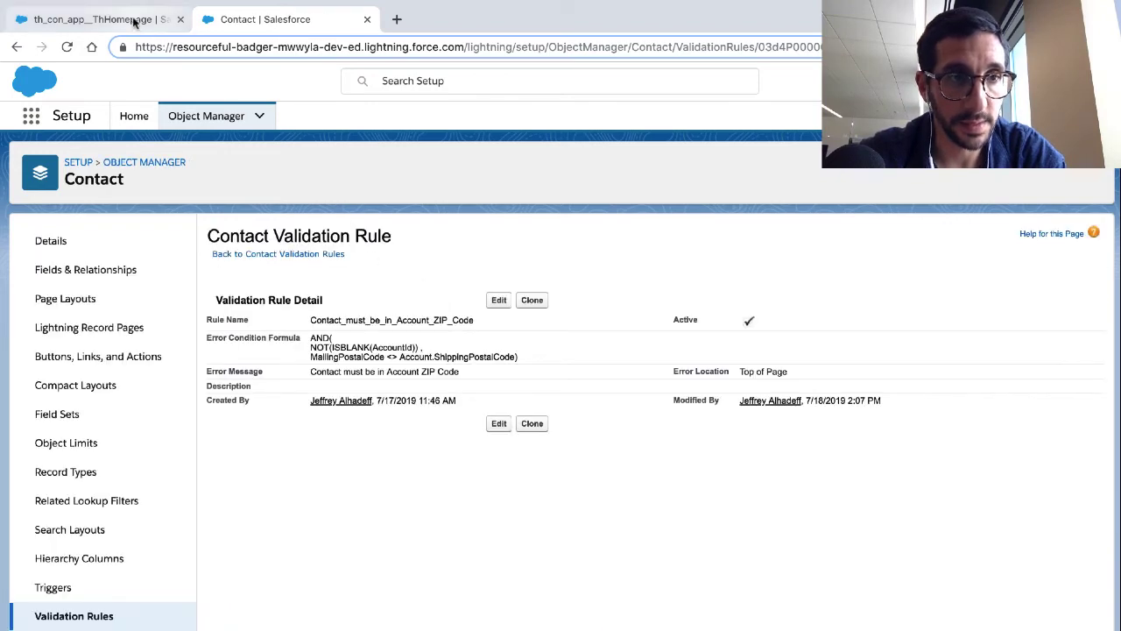
- Open the contact linked to Dickenson plc from the Contacts list and review its mailing address in the record details
{"action": "left_click", "coordinate": [94, 19]}
{"action": "left_click", "coordinate": [612, 118]}
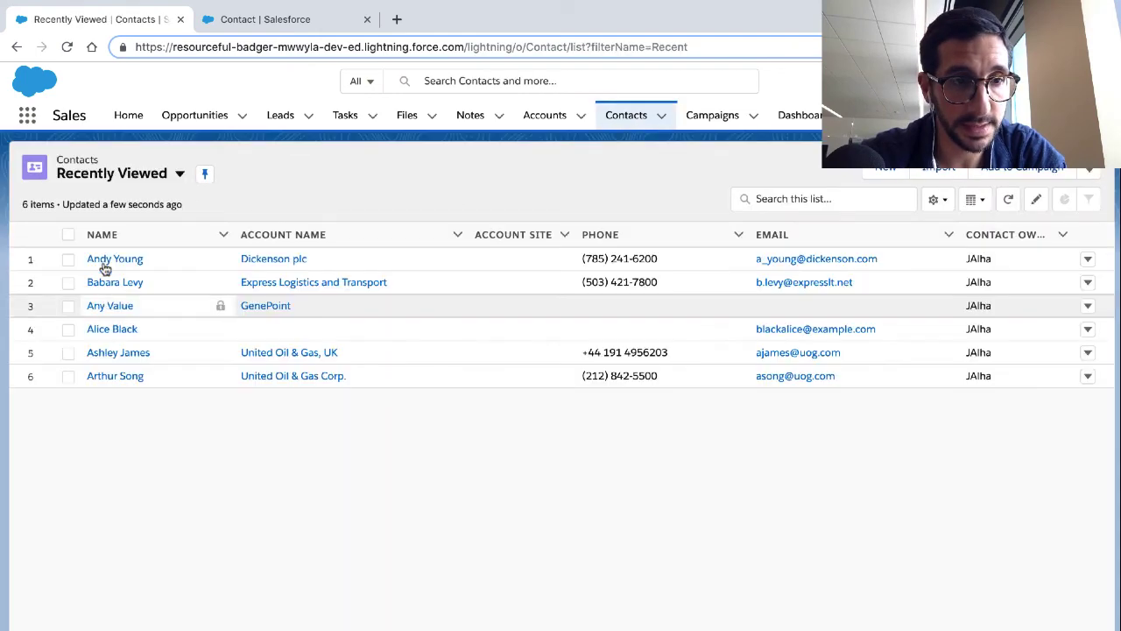
{"action": "left_click", "coordinate": [115, 259]}
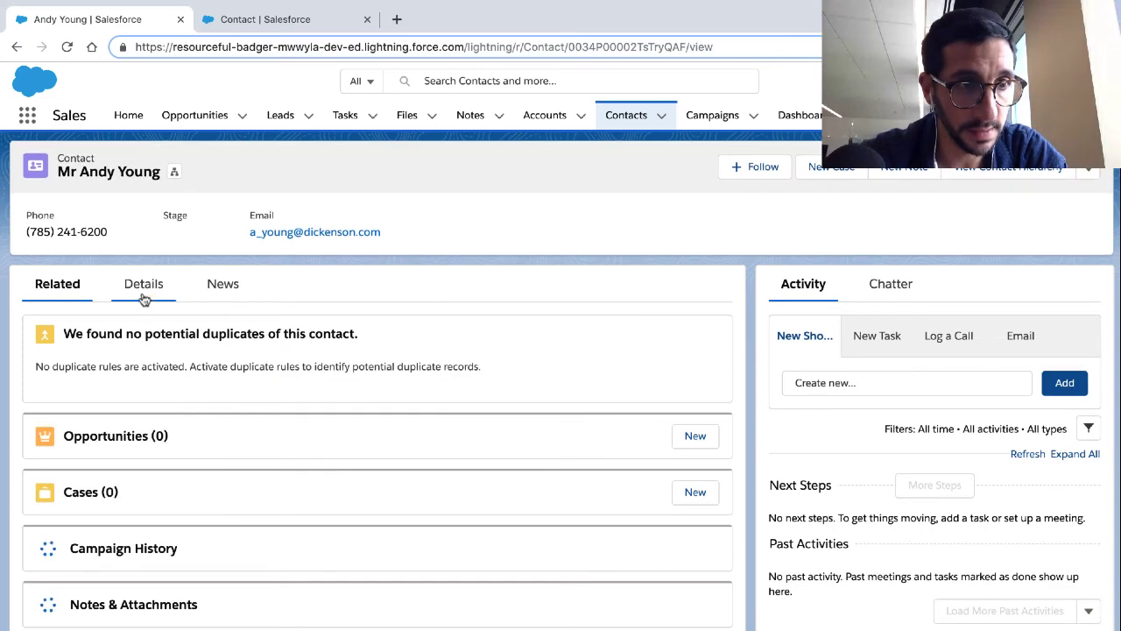
{"action": "left_click", "coordinate": [142, 285]}
{"action": "scroll", "coordinate": [142, 289], "scroll_direction": "down", "scroll_amount": 3}
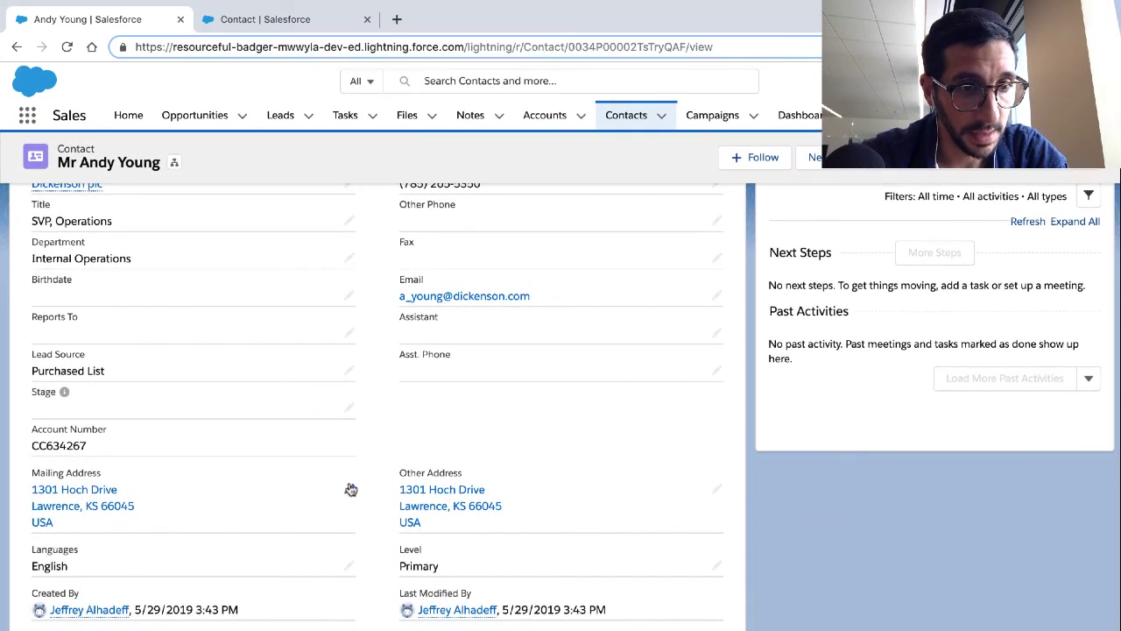
{"action": "scroll", "coordinate": [350, 493], "scroll_direction": "up", "scroll_amount": 2}
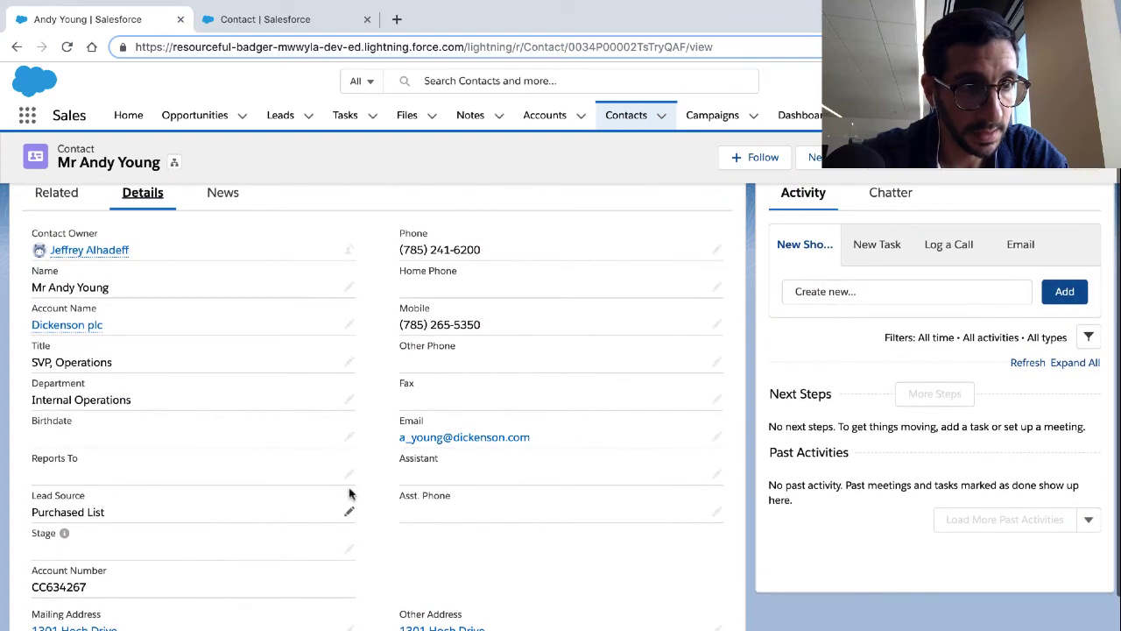
- Open the contact's Dickenson plc account and review the shipping address in its details
{"action": "left_click", "coordinate": [91, 324]}
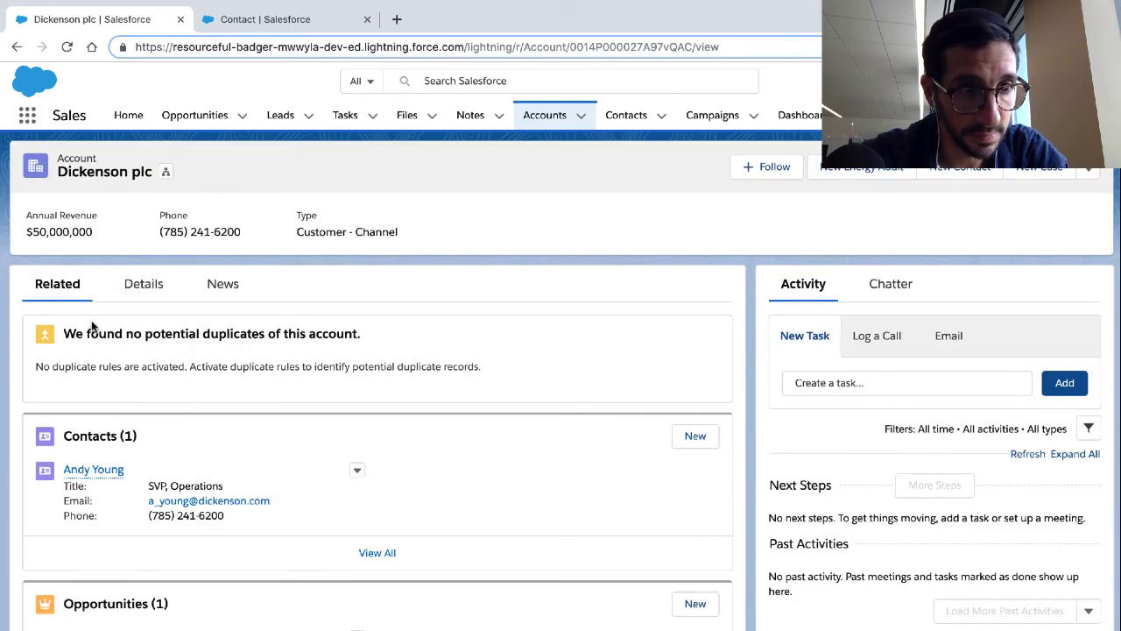
{"action": "scroll", "coordinate": [91, 325], "scroll_direction": "down", "scroll_amount": 1}
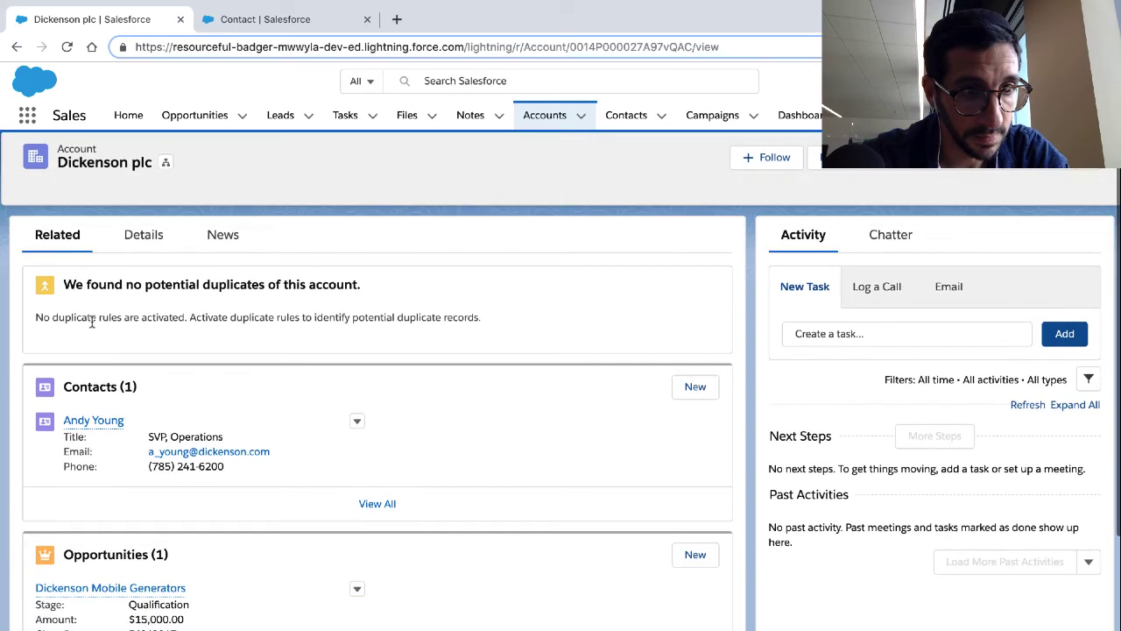
{"action": "left_click", "coordinate": [133, 234]}
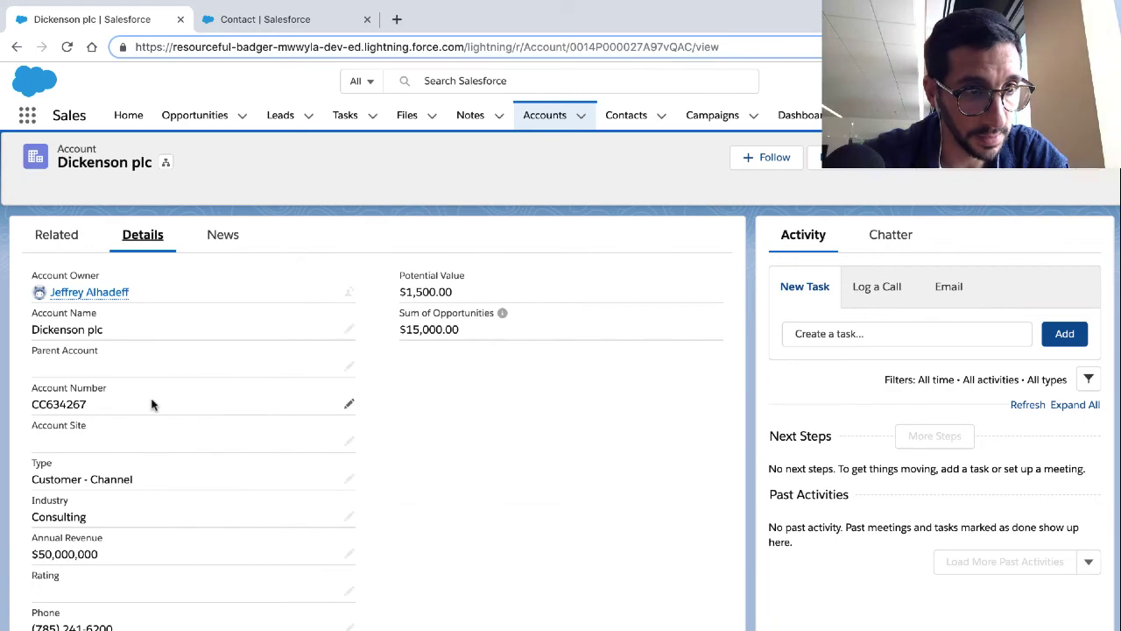
{"action": "scroll", "coordinate": [150, 401], "scroll_direction": "down", "scroll_amount": 3}
{"action": "scroll", "coordinate": [151, 404], "scroll_direction": "down", "scroll_amount": 2}
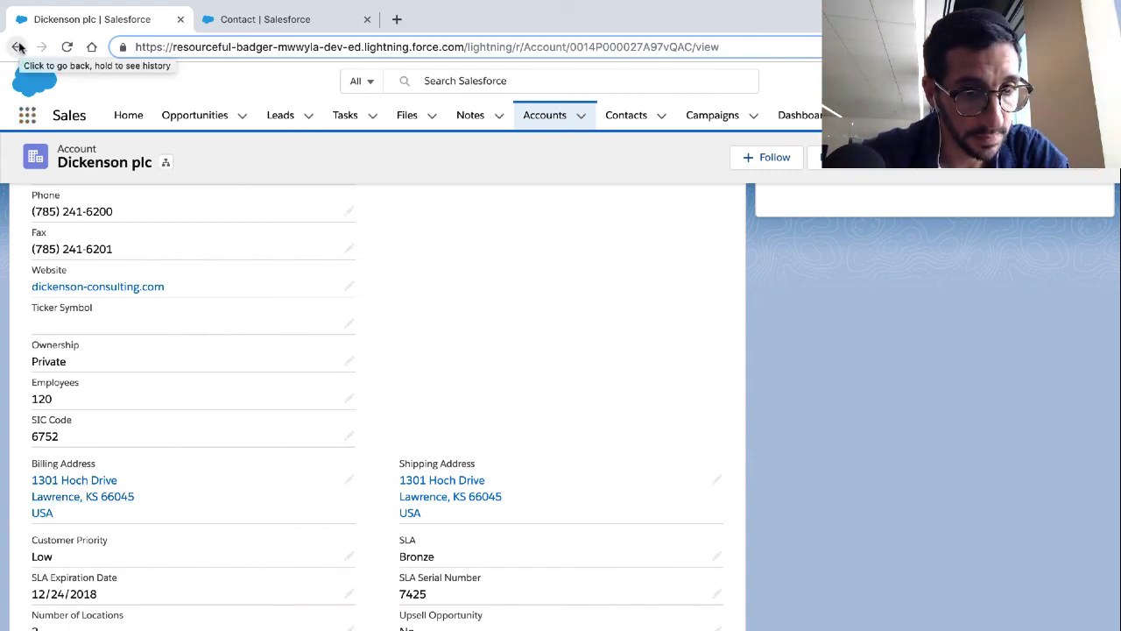
{"action": "scroll", "coordinate": [85, 230], "scroll_direction": "down", "scroll_amount": 2}
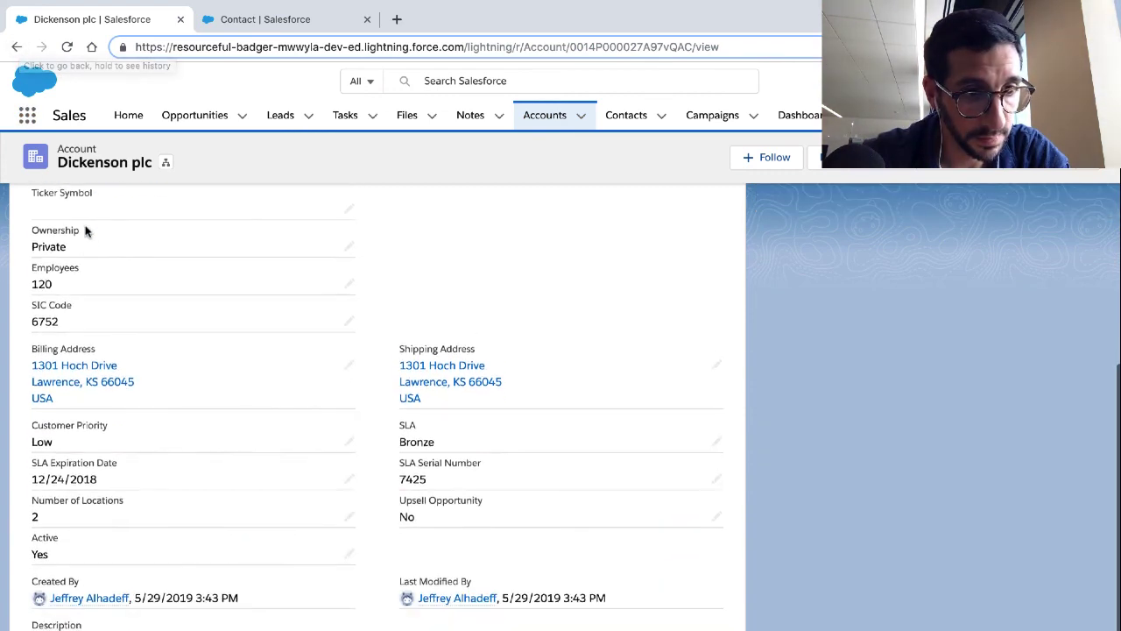
{"action": "scroll", "coordinate": [85, 230], "scroll_direction": "up", "scroll_amount": 3}
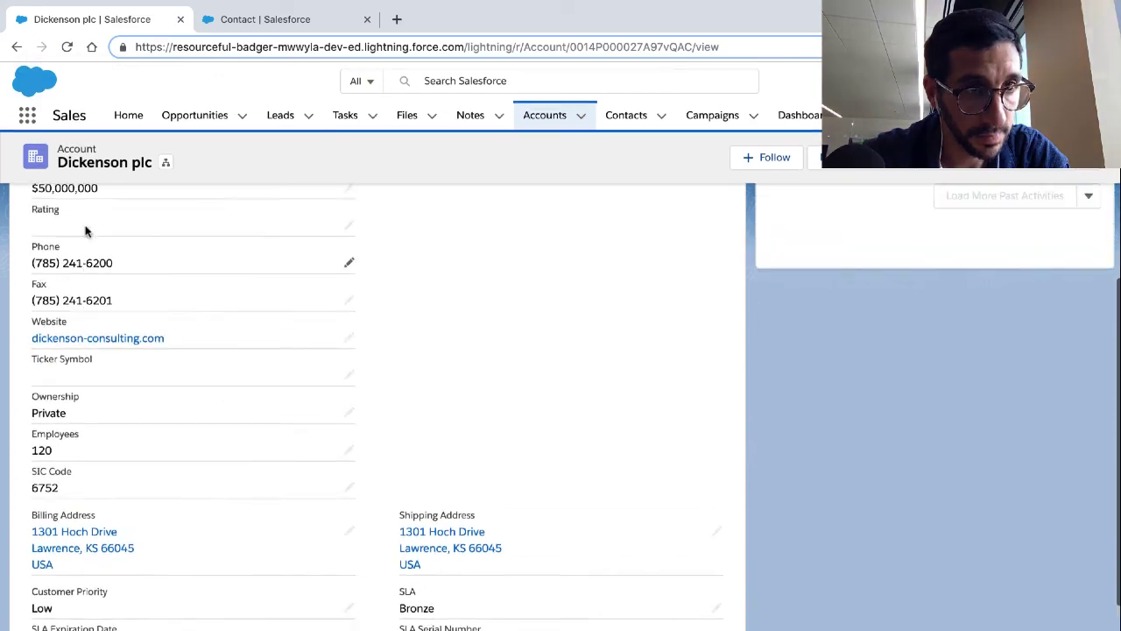
- Return to the contact and try to save it with the mailing ZIP code 66044 to test the validation rule
{"action": "left_click", "coordinate": [17, 47]}
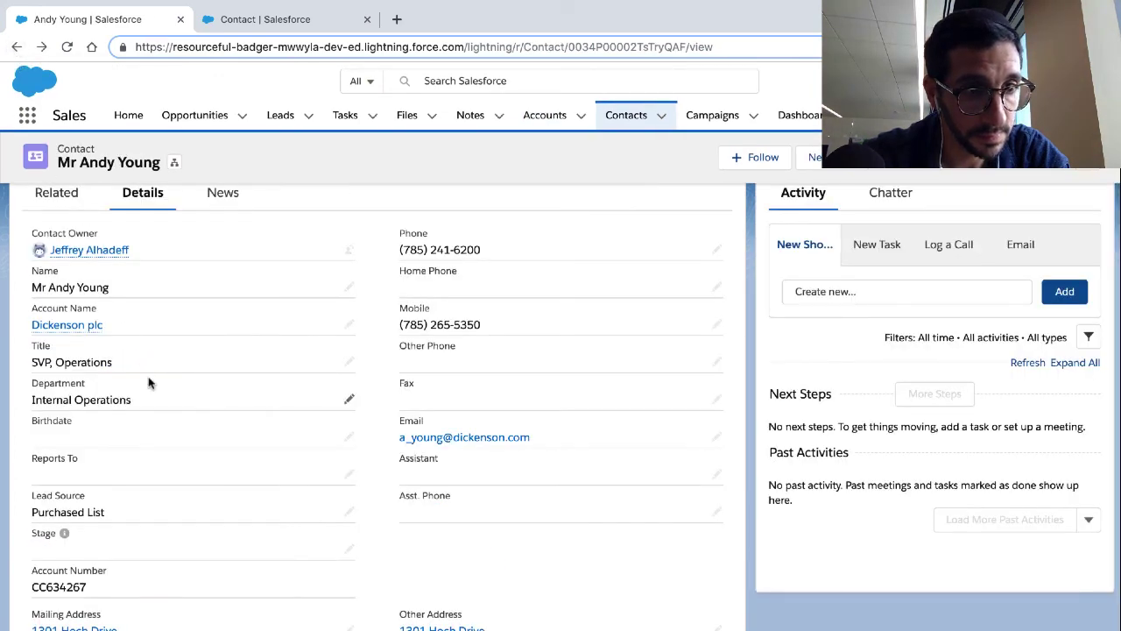
{"action": "scroll", "coordinate": [150, 380], "scroll_direction": "down", "scroll_amount": 2}
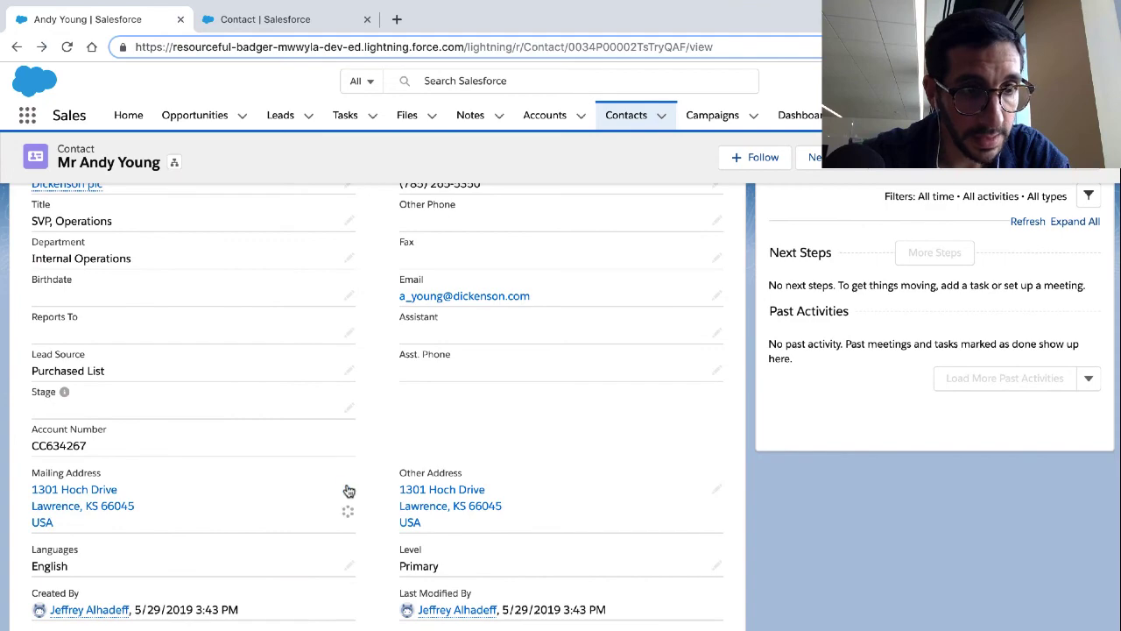
{"action": "left_click", "coordinate": [349, 489]}
{"action": "scroll", "coordinate": [221, 521], "scroll_direction": "down", "scroll_amount": 1}
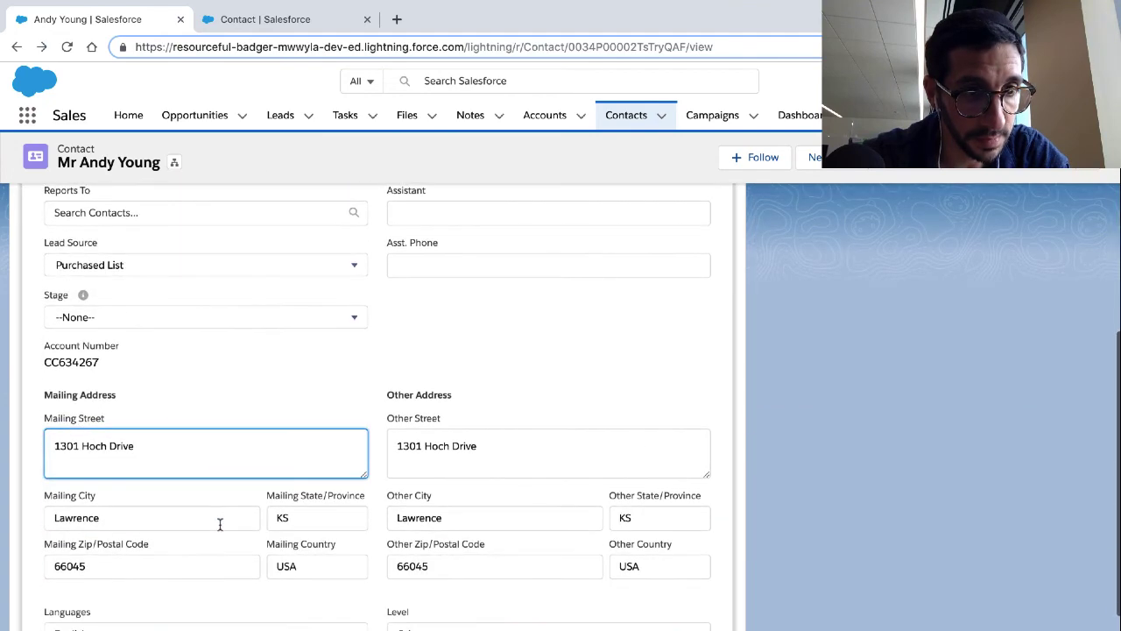
{"action": "scroll", "coordinate": [236, 476], "scroll_direction": "down", "scroll_amount": 1}
{"action": "left_click", "coordinate": [194, 496]}
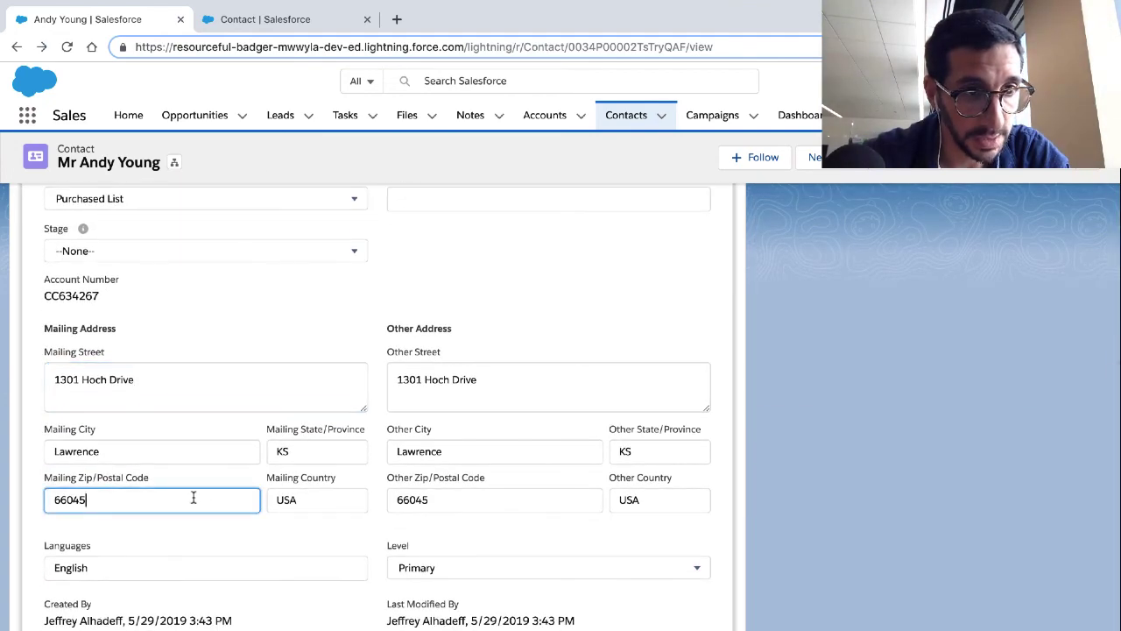
{"action": "key", "text": "BackSpace"}
{"action": "type", "text": "4"}
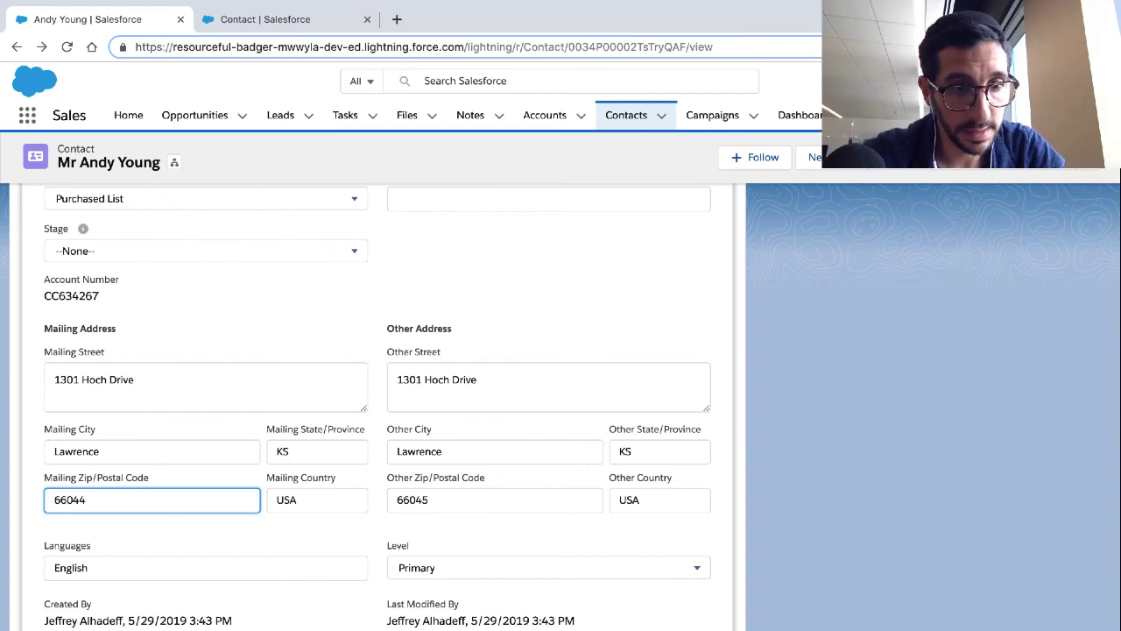
{"action": "key", "text": "Return"}
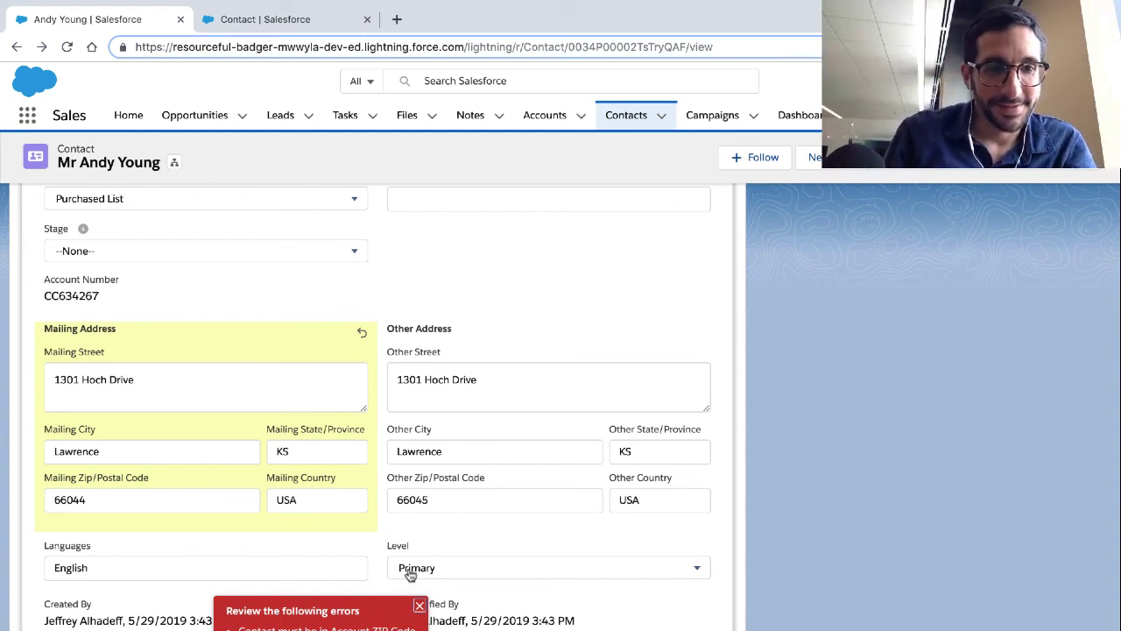
- Set the contact's mailing ZIP code to 66045 and save the record
{"action": "left_click", "coordinate": [147, 497]}
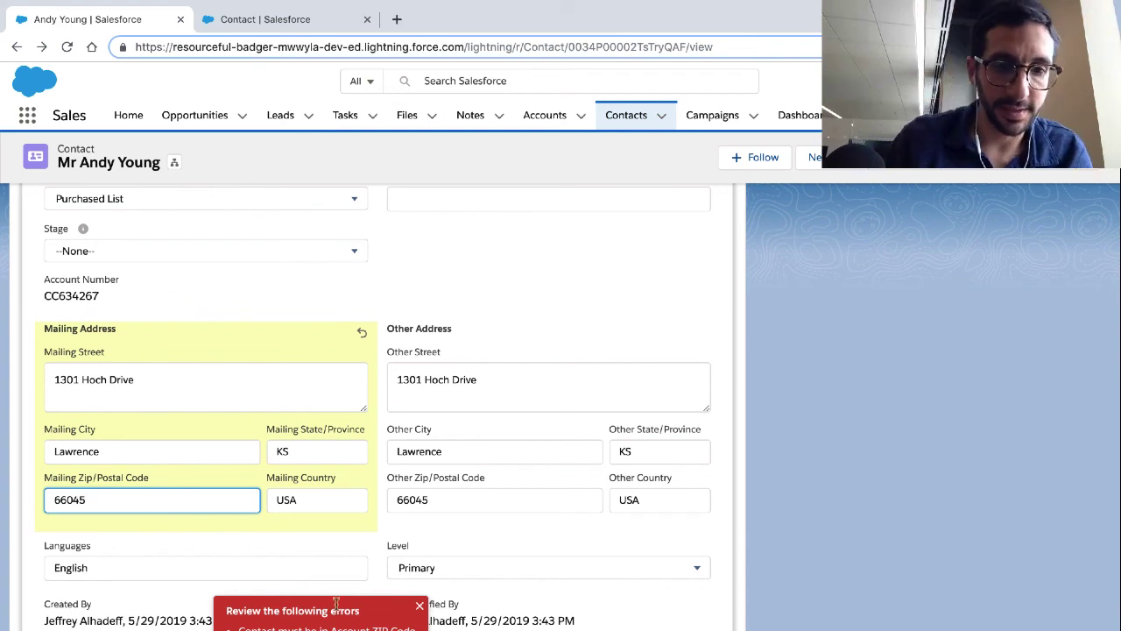
{"action": "key", "text": "Return"}
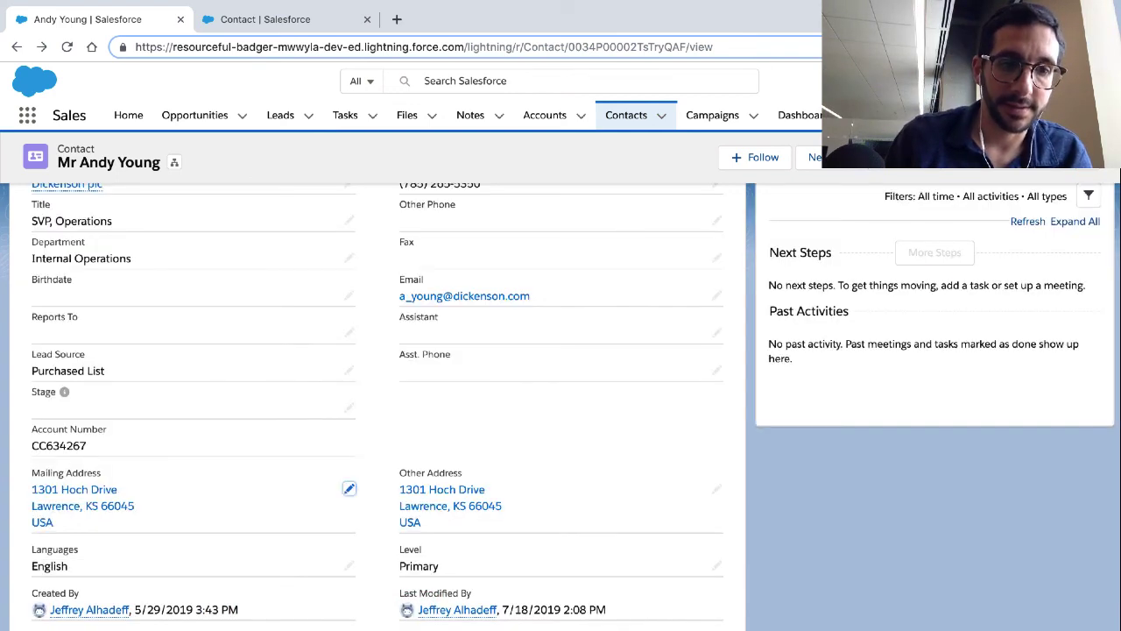